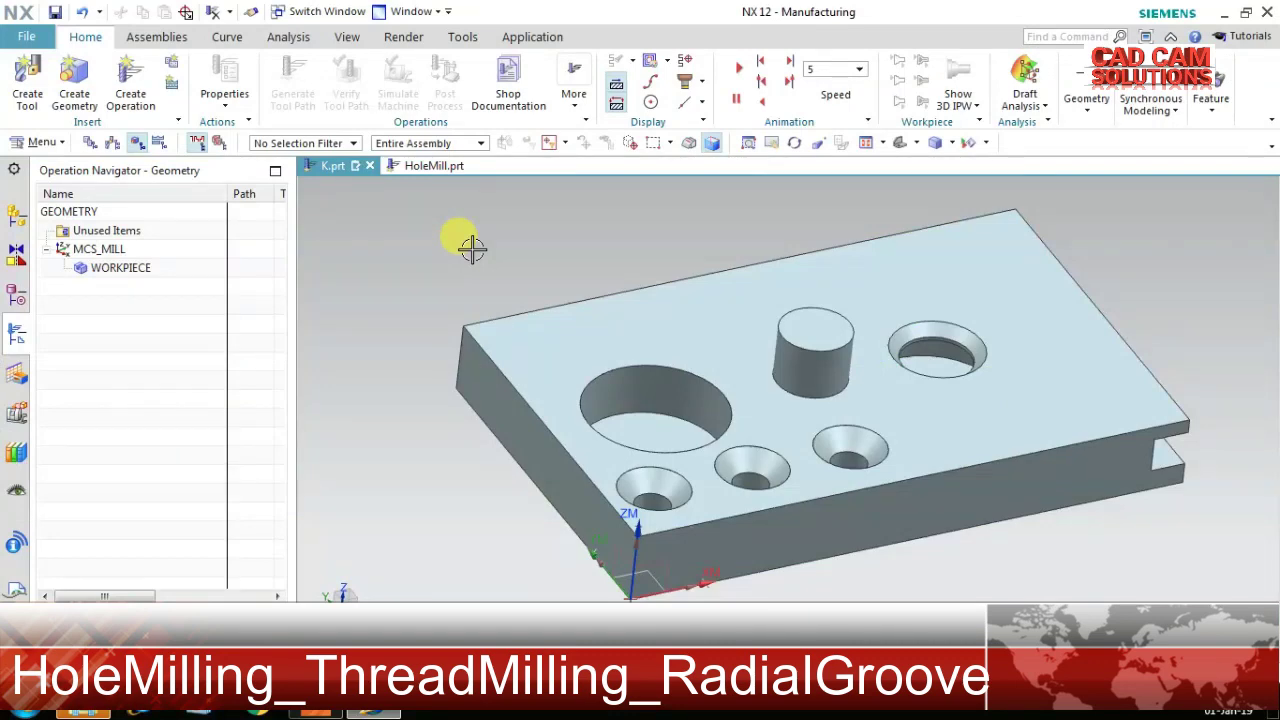
# Switch to the finished HoleMill.prt part with its twelve completed operations.
pyautogui.click(432, 165)
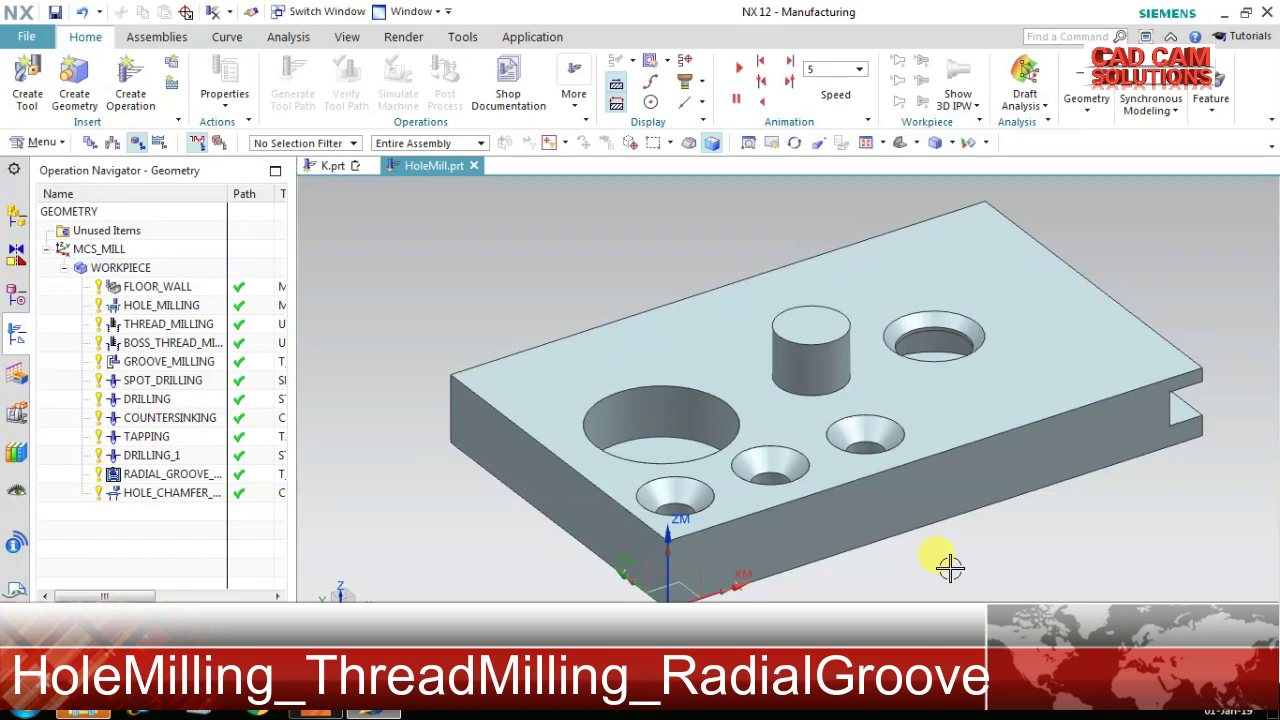
# Show the FLOOR_WALL, HOLE_MILLING, THREAD_MILLING, BOSS_THREAD_MILLING, GROOVE_MILLING and SPOT_DRILLING toolpaths in turn.
pyautogui.click(185, 288)
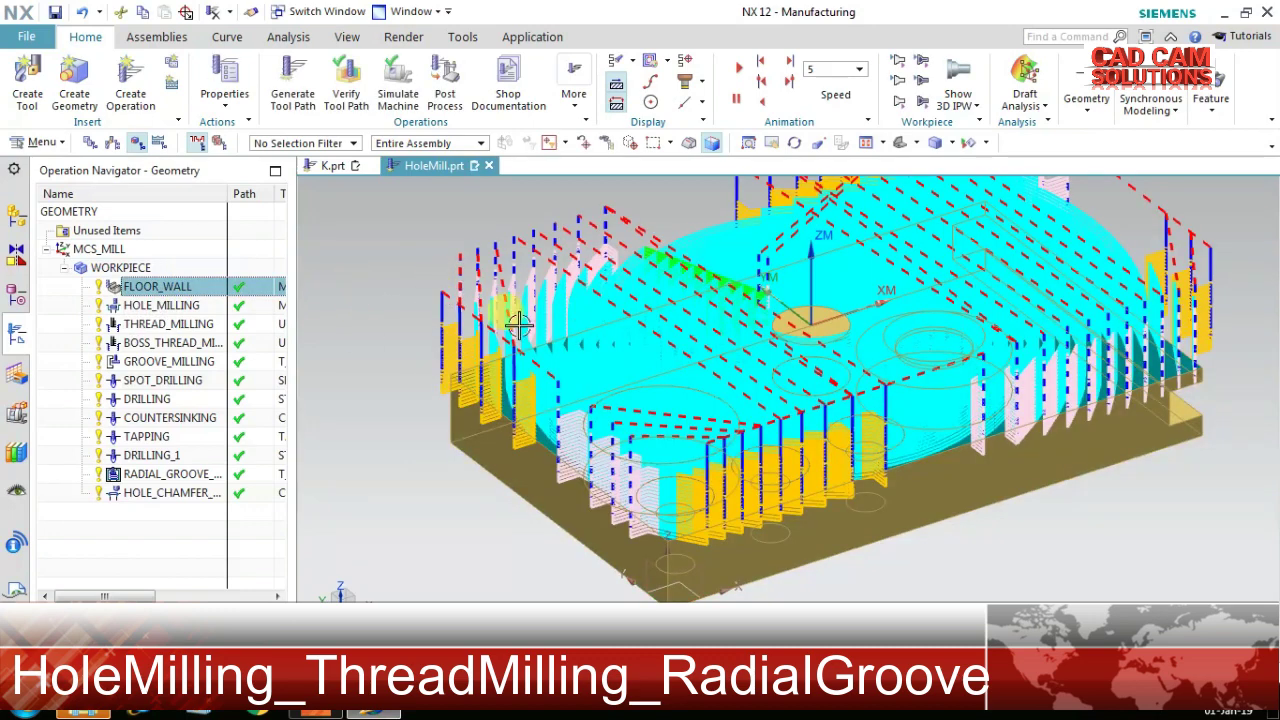
pyautogui.click(203, 307)
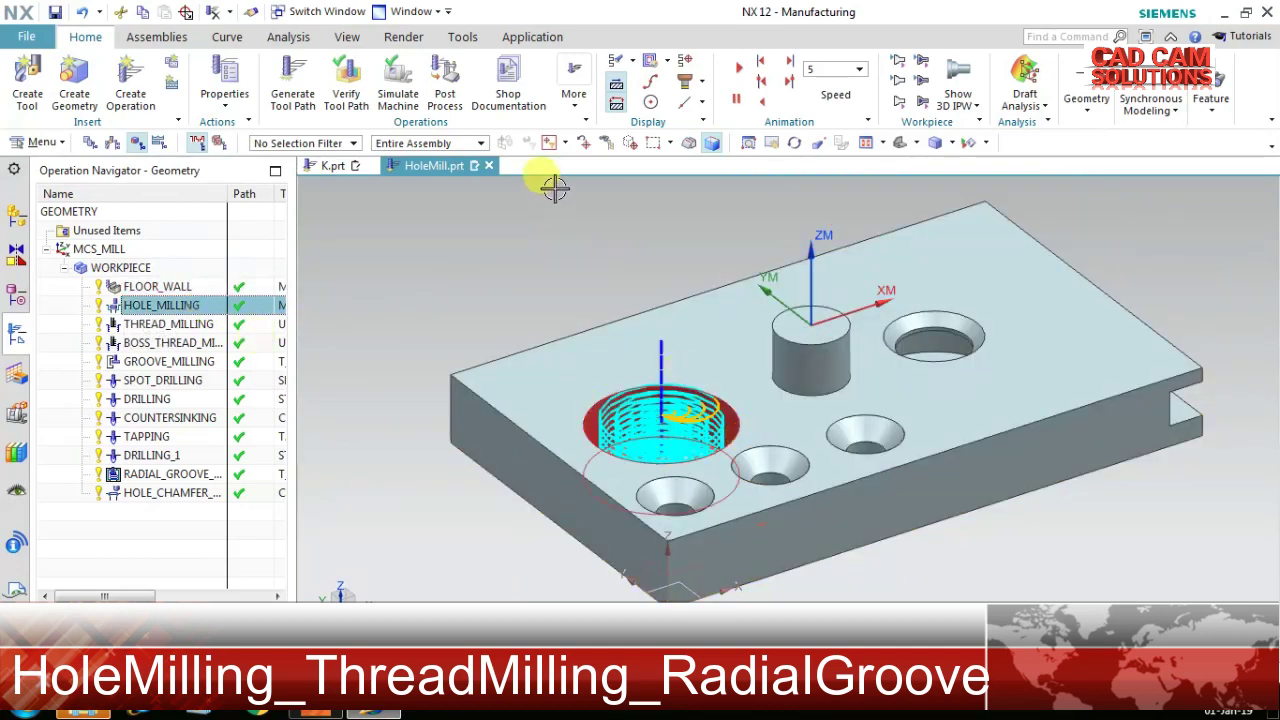
pyautogui.moveTo(609, 223)
pyautogui.mouseDown(button='middle')
pyautogui.moveTo(633, 249)
pyautogui.moveTo(617, 229)
pyautogui.mouseUp(button='middle')
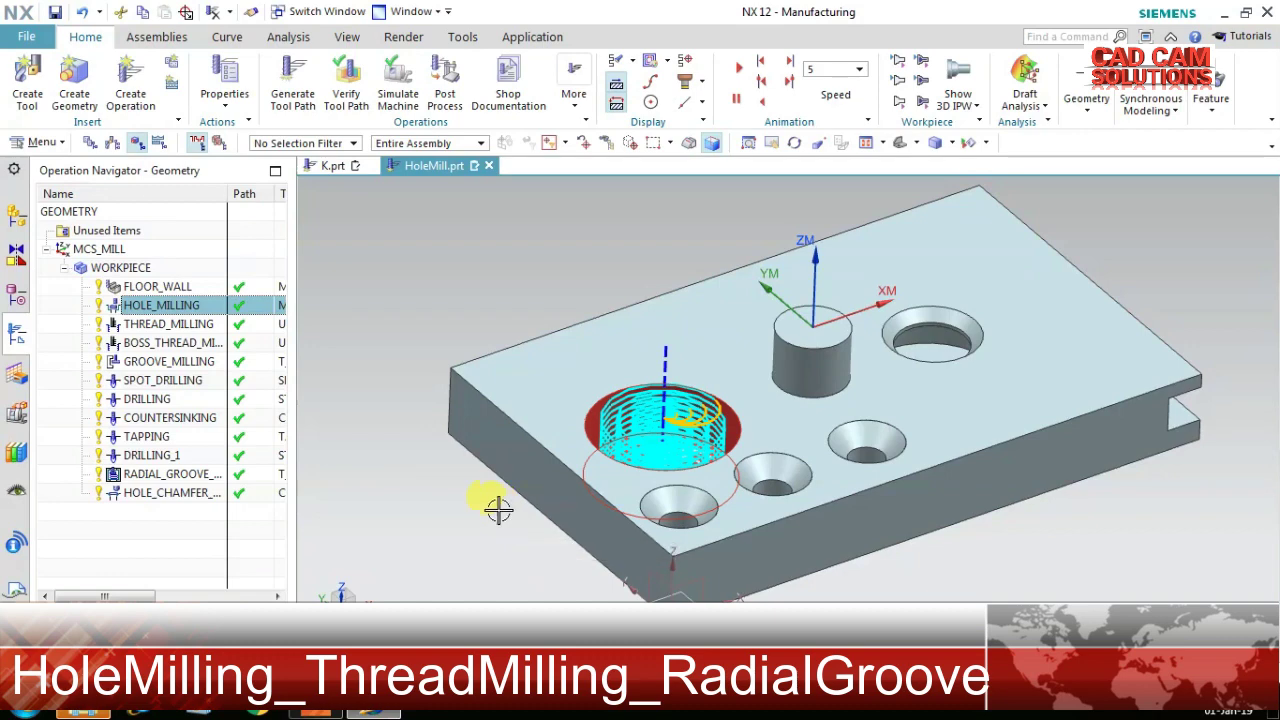
pyautogui.click(205, 325)
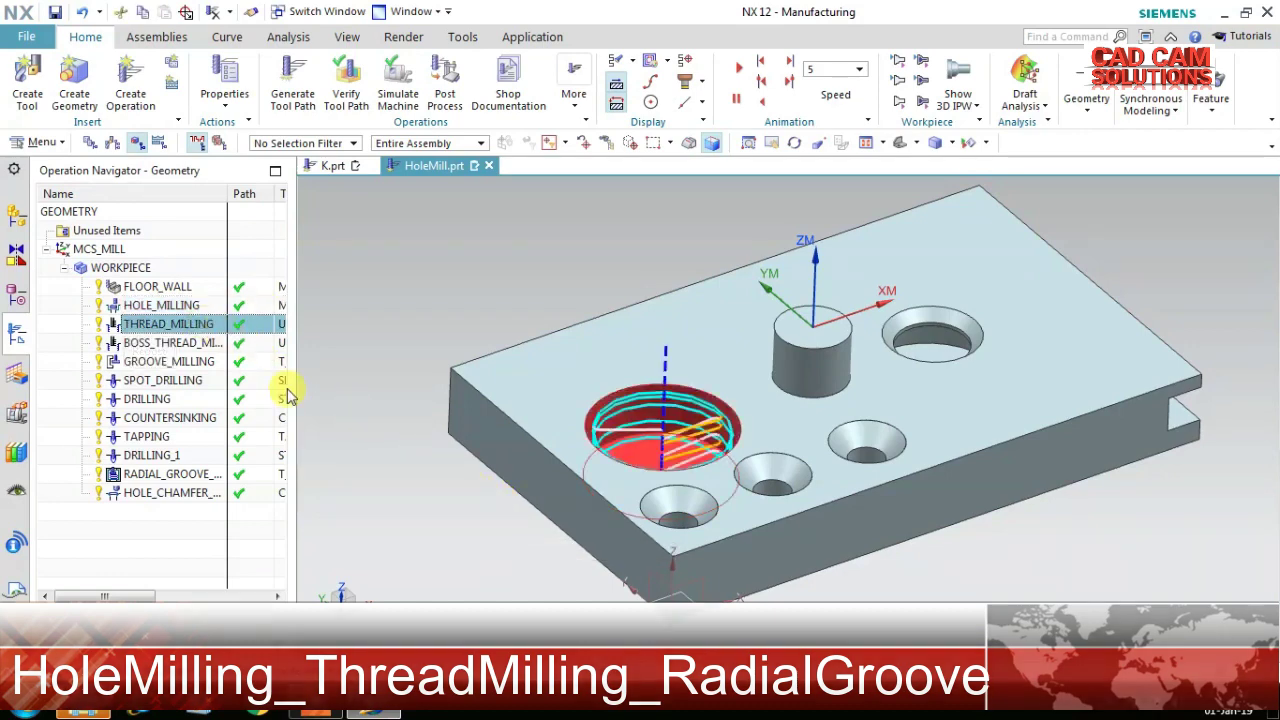
pyautogui.click(203, 343)
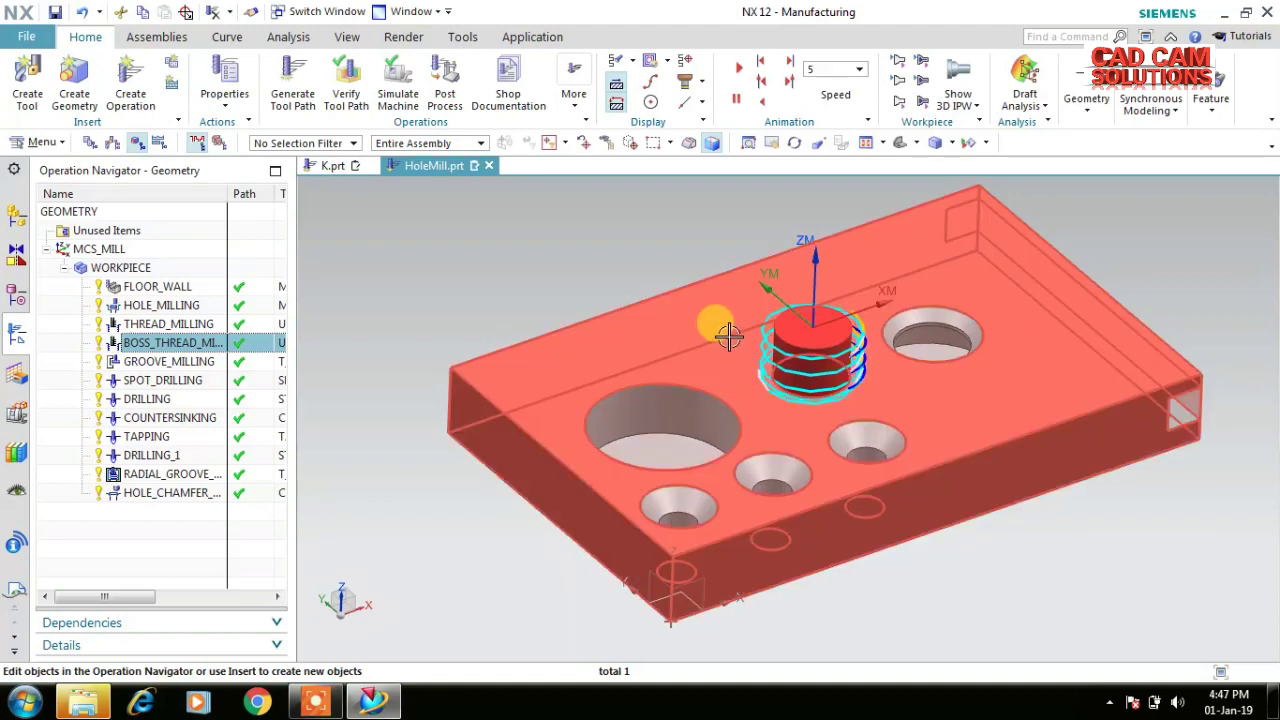
pyautogui.click(168, 361)
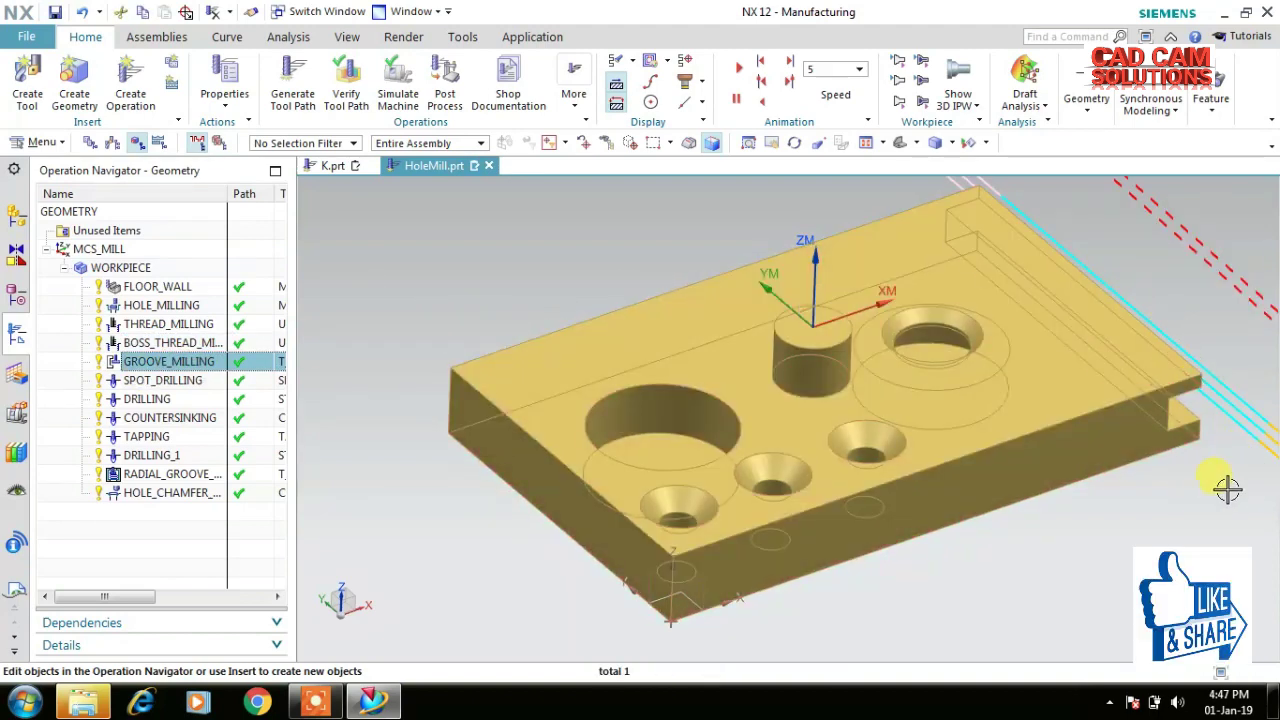
pyautogui.click(196, 389)
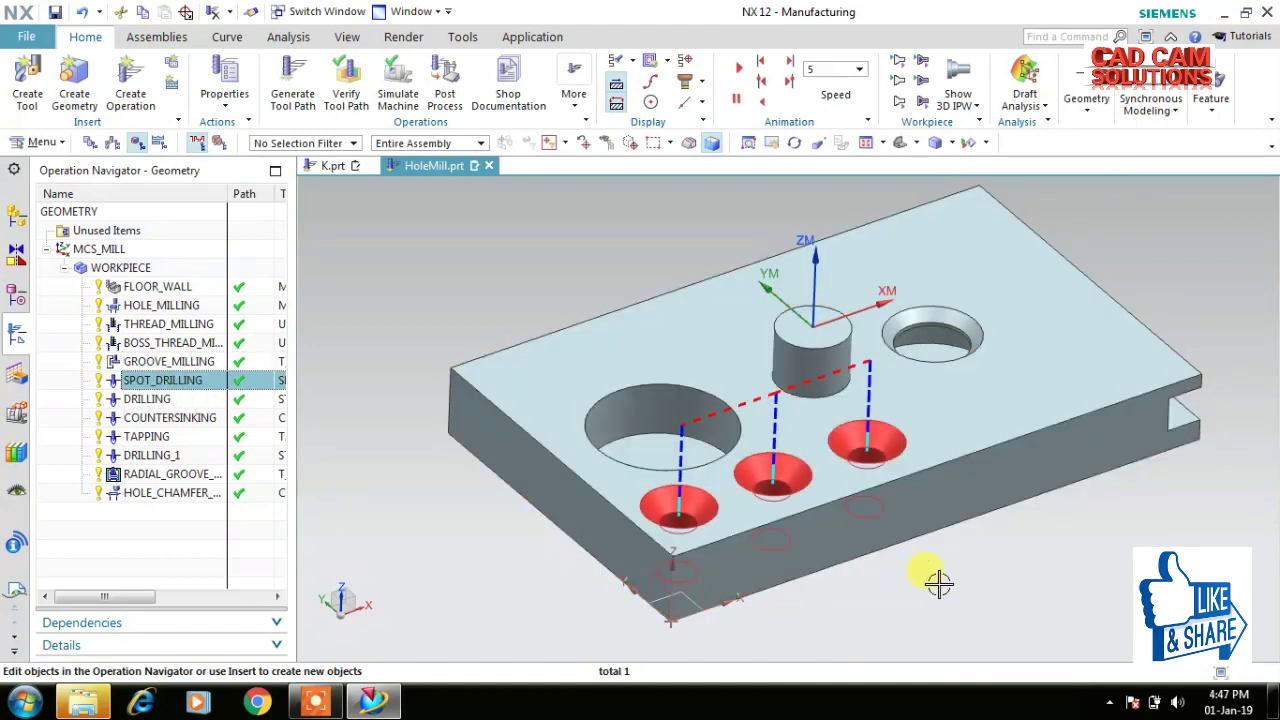
# Show the DRILLING, COUNTERSINKING, TAPPING, DRILLING_1, radial groove and HOLE_CHAMFER_MILLING toolpaths.
pyautogui.click(195, 402)
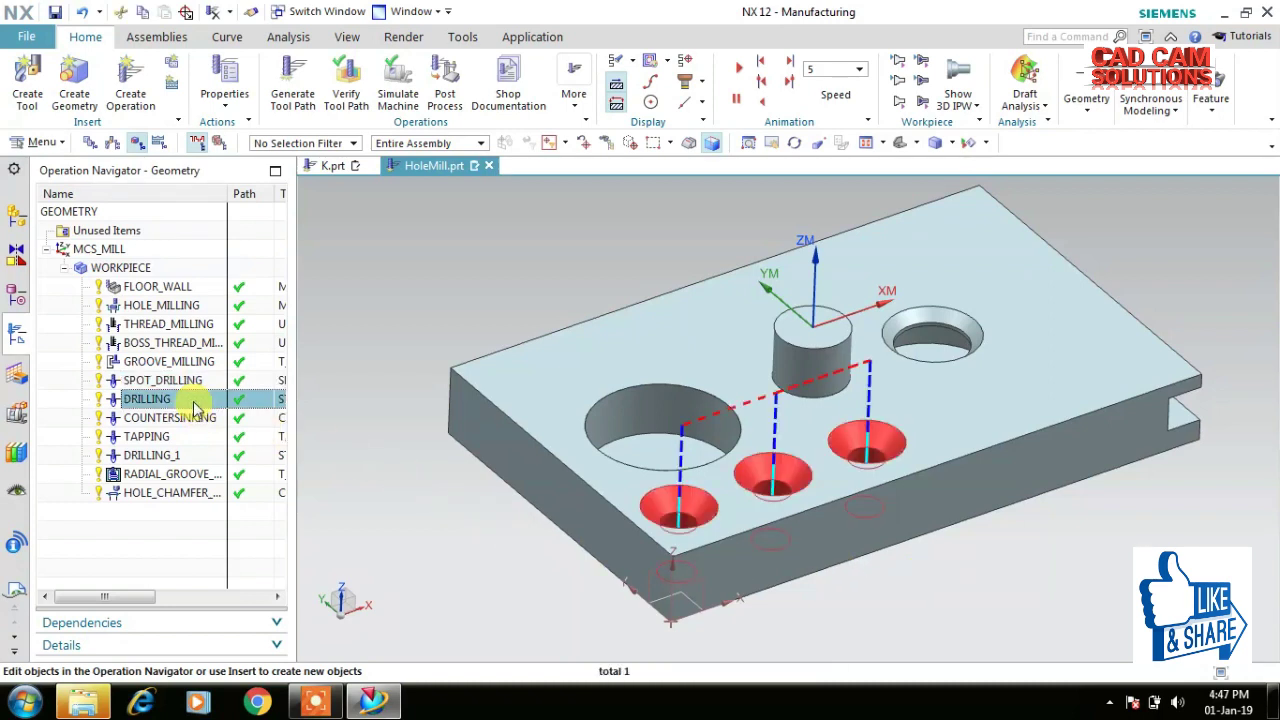
pyautogui.click(195, 420)
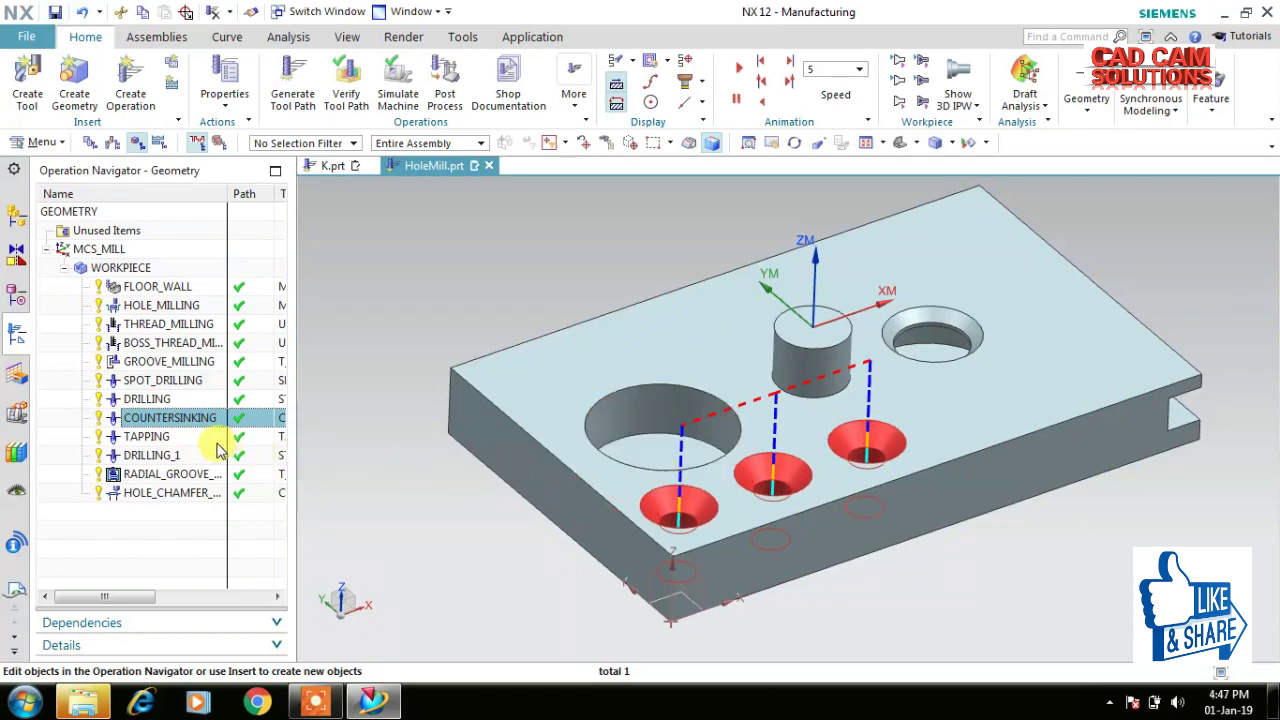
pyautogui.click(172, 436)
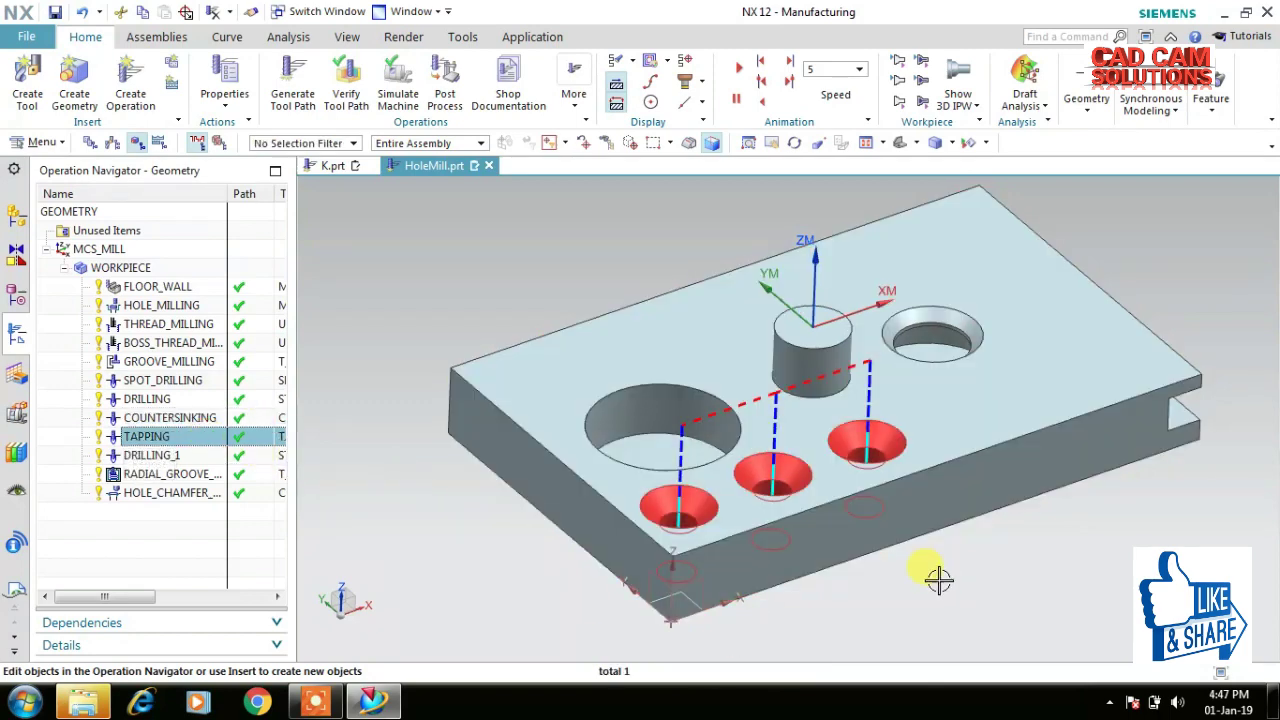
pyautogui.click(146, 457)
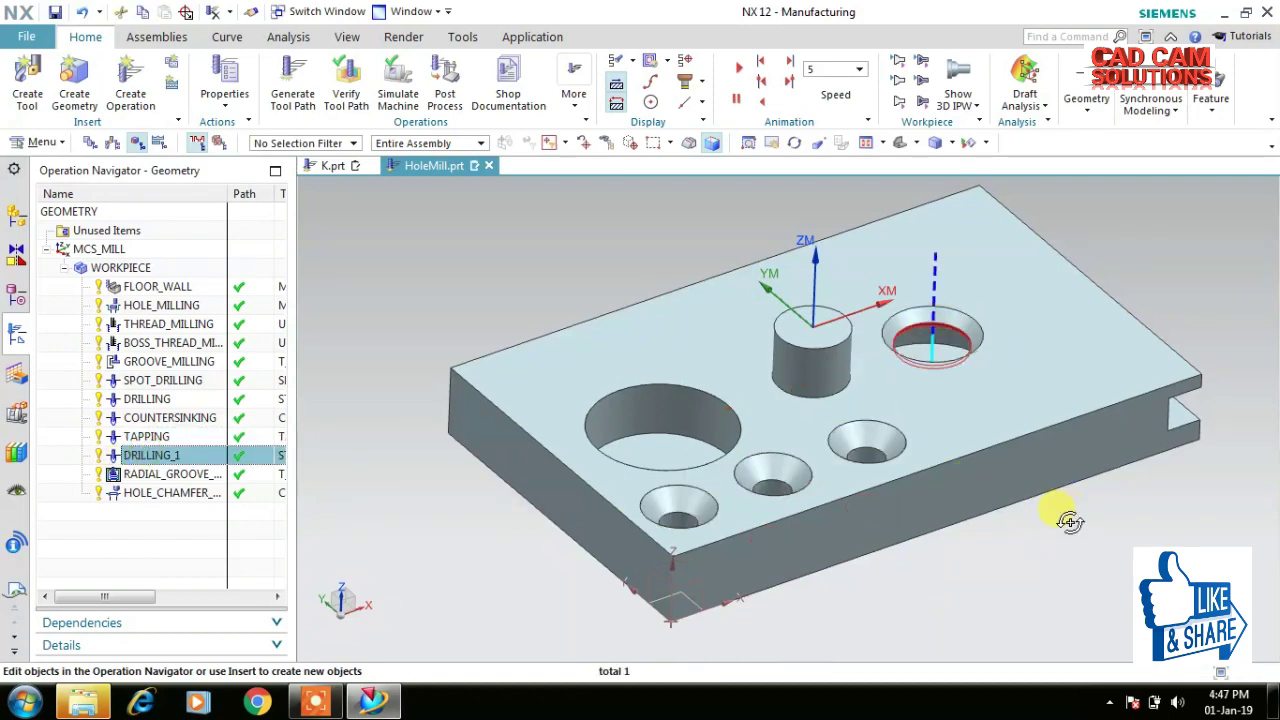
pyautogui.moveTo(1077, 512); pyautogui.dragTo(960, 410, button='middle')
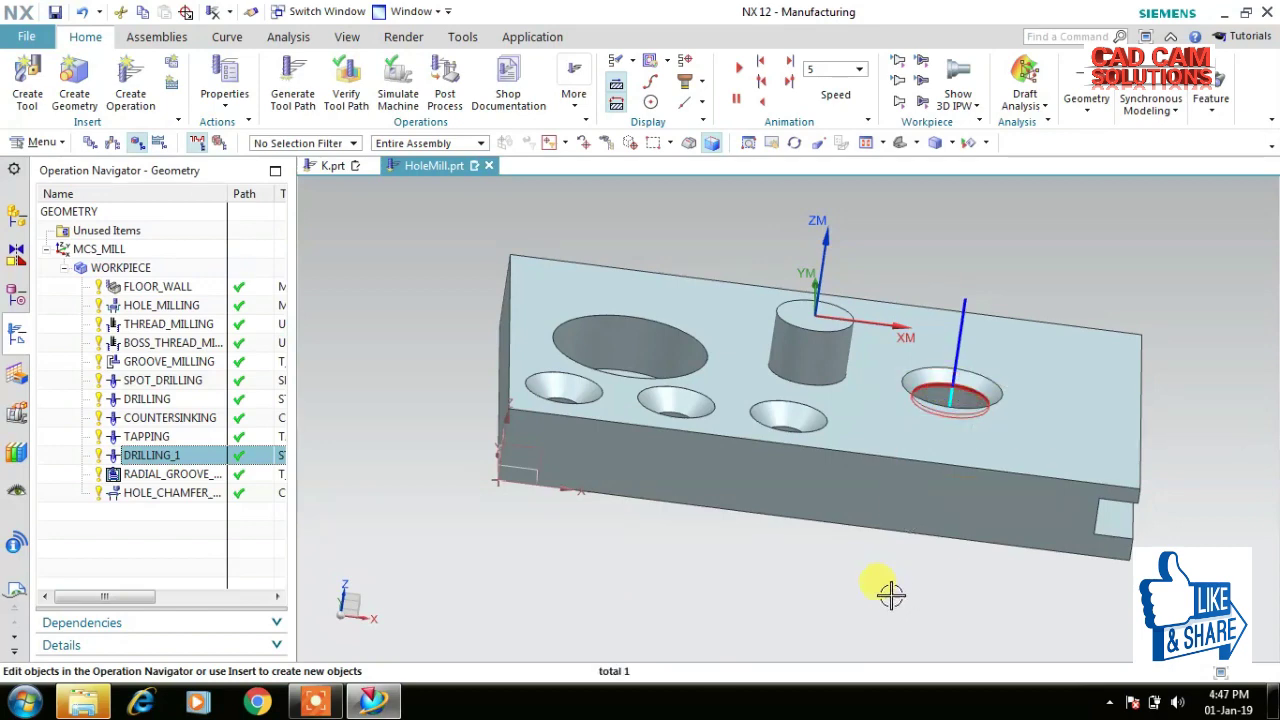
pyautogui.moveTo(895, 590); pyautogui.dragTo(670, 465, button='middle')
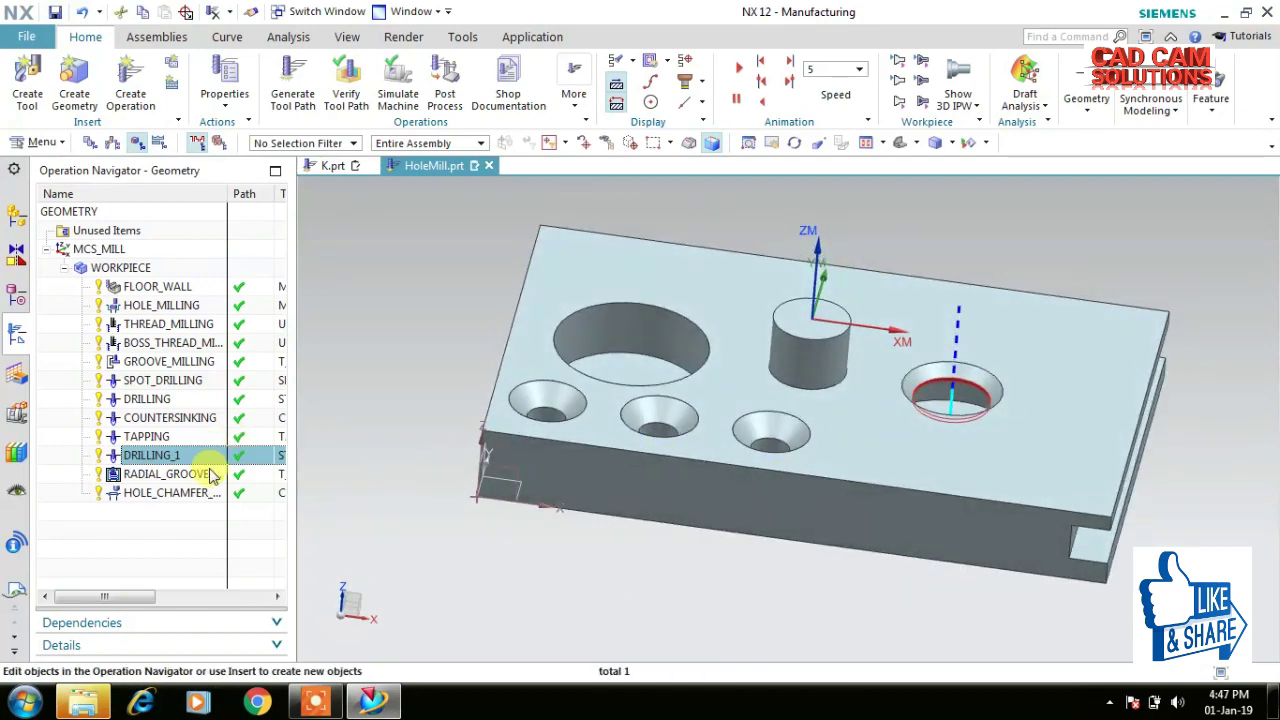
pyautogui.click(198, 478)
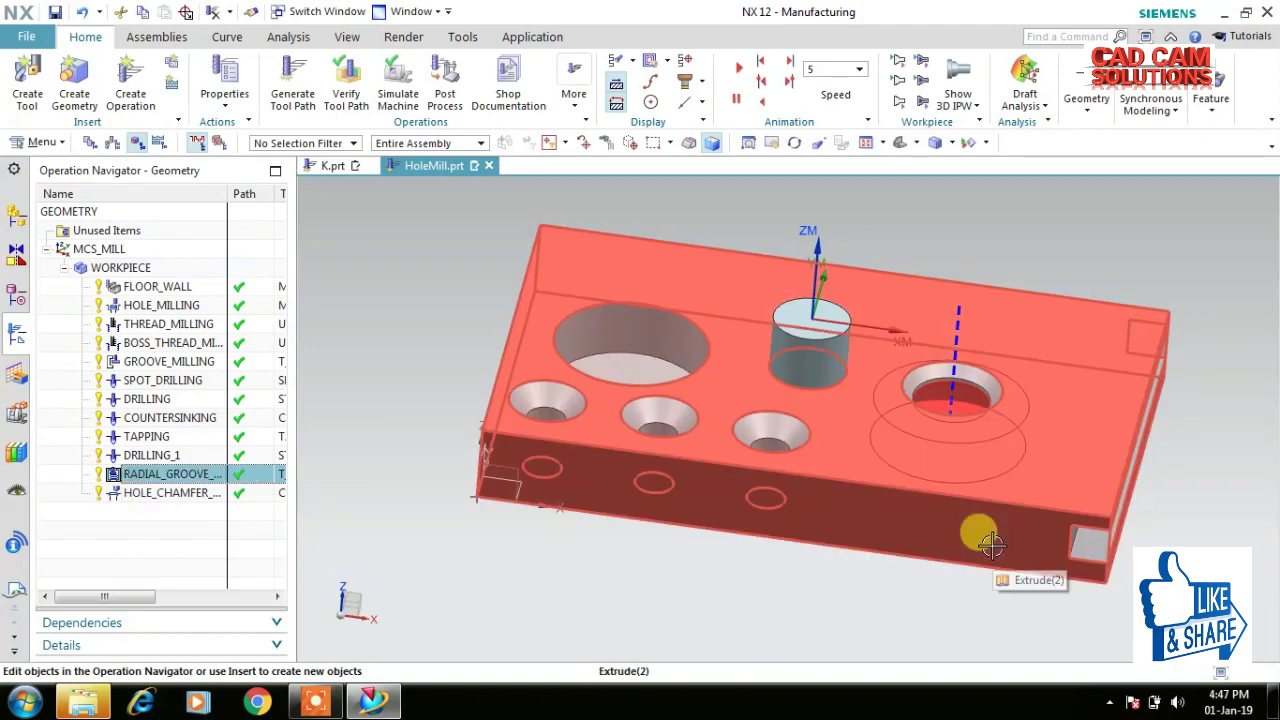
pyautogui.click(196, 496)
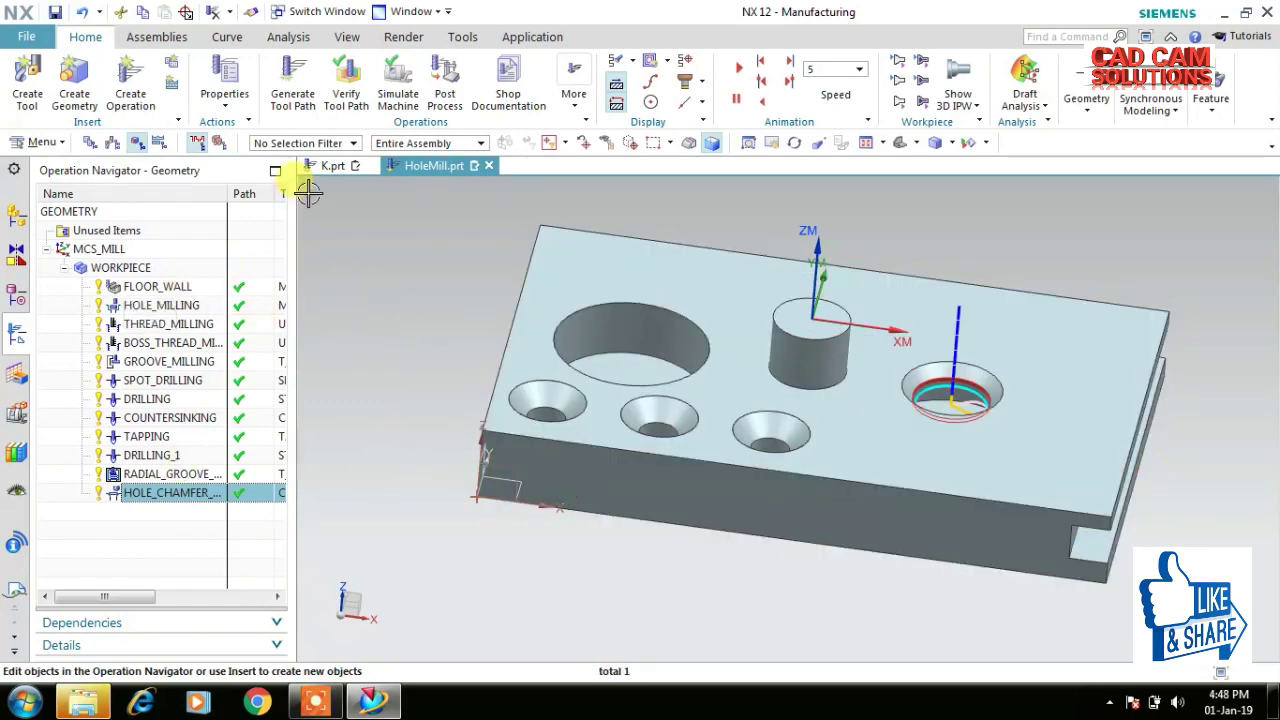
# In K.prt, move the MCS_MILL origin to the top of the boss.
pyautogui.click(330, 165)
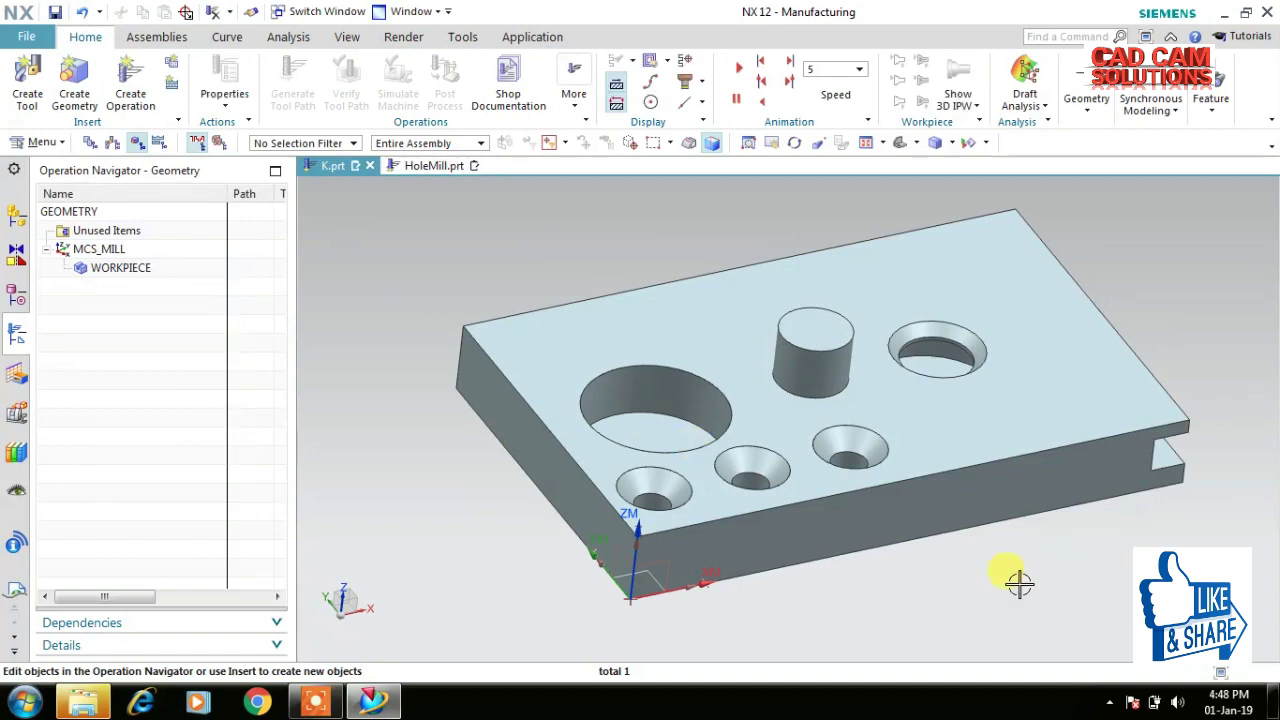
pyautogui.click(110, 250)
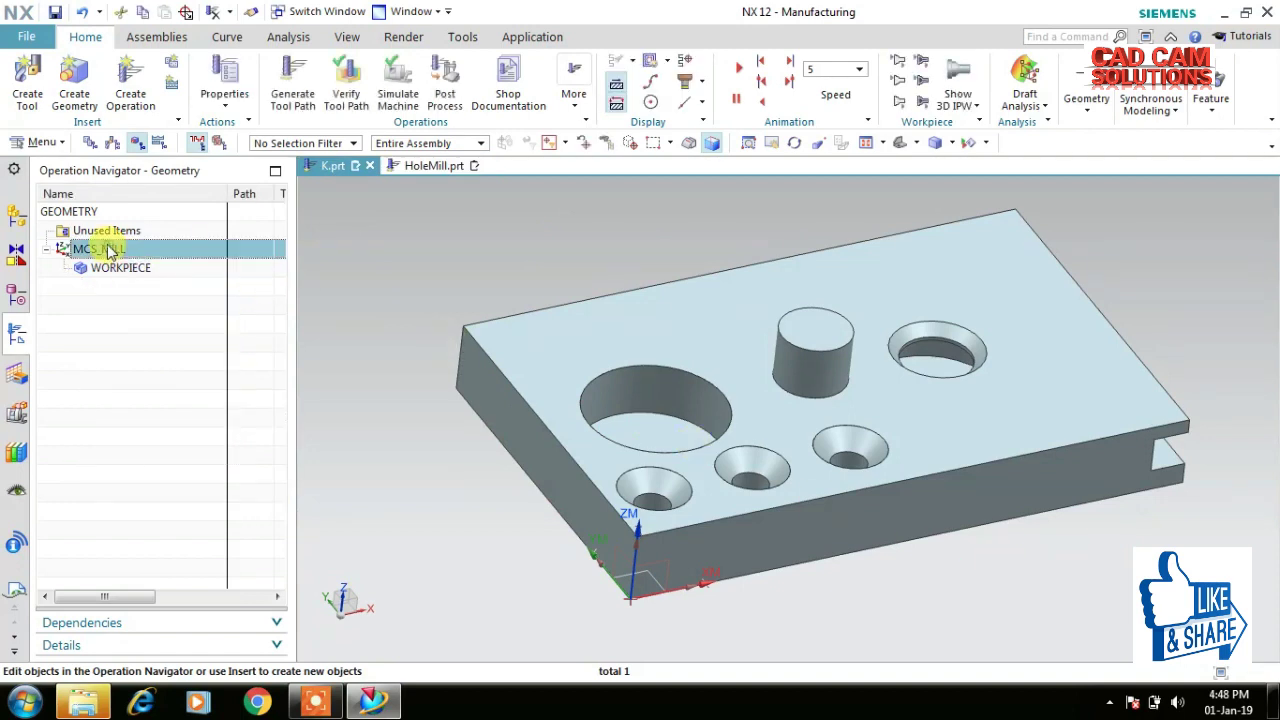
pyautogui.doubleClick(108, 250)
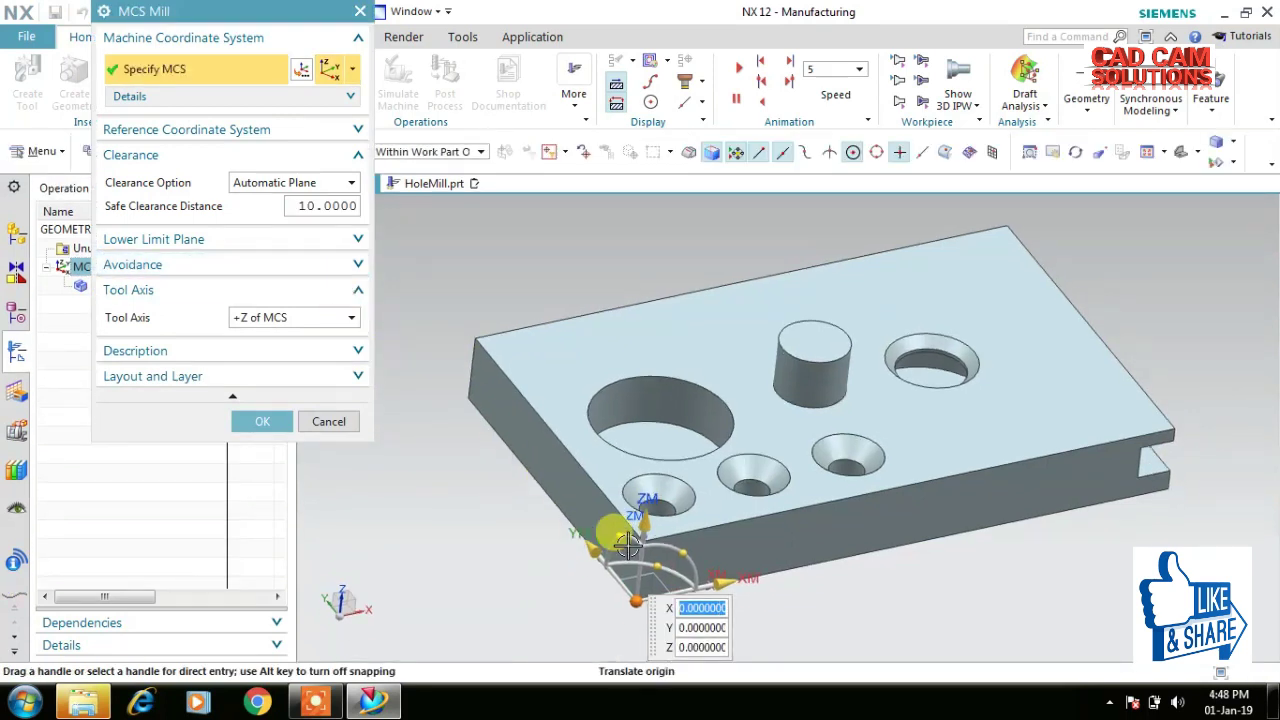
pyautogui.click(795, 356)
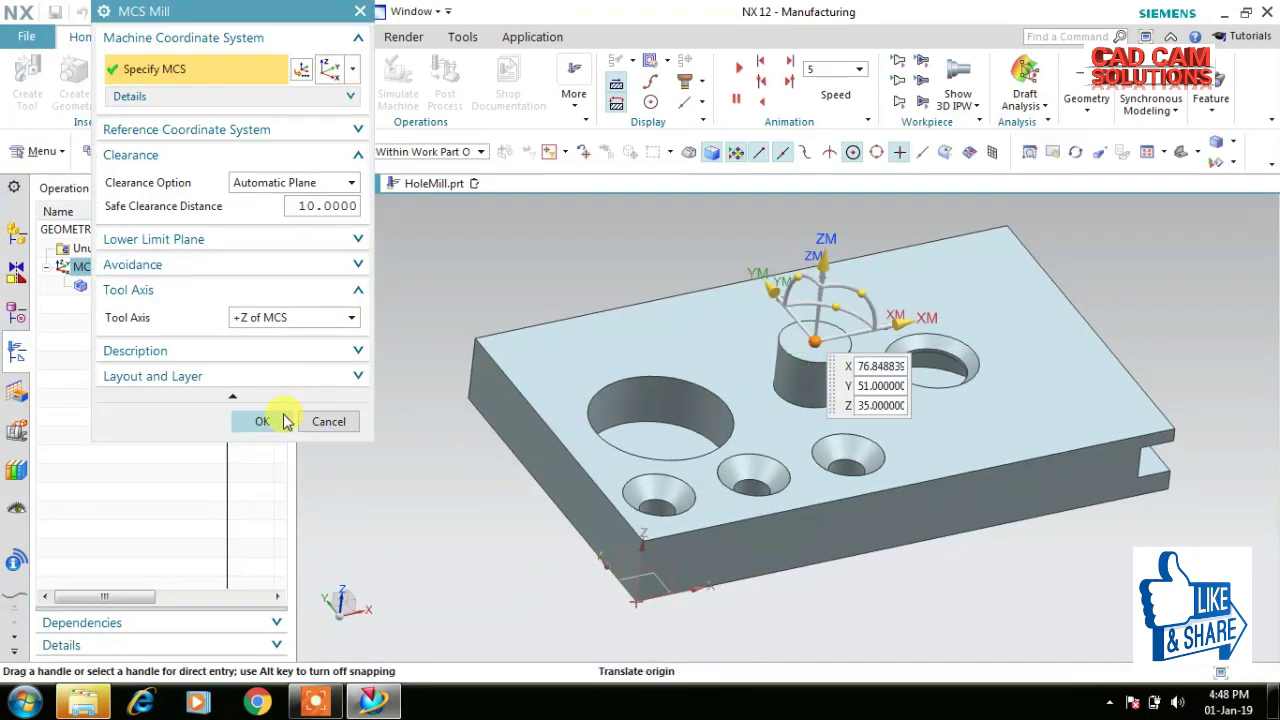
pyautogui.click(262, 421)
# Define the plate body as the WORKPIECE part geometry and set the blank.
pyautogui.doubleClick(118, 267)
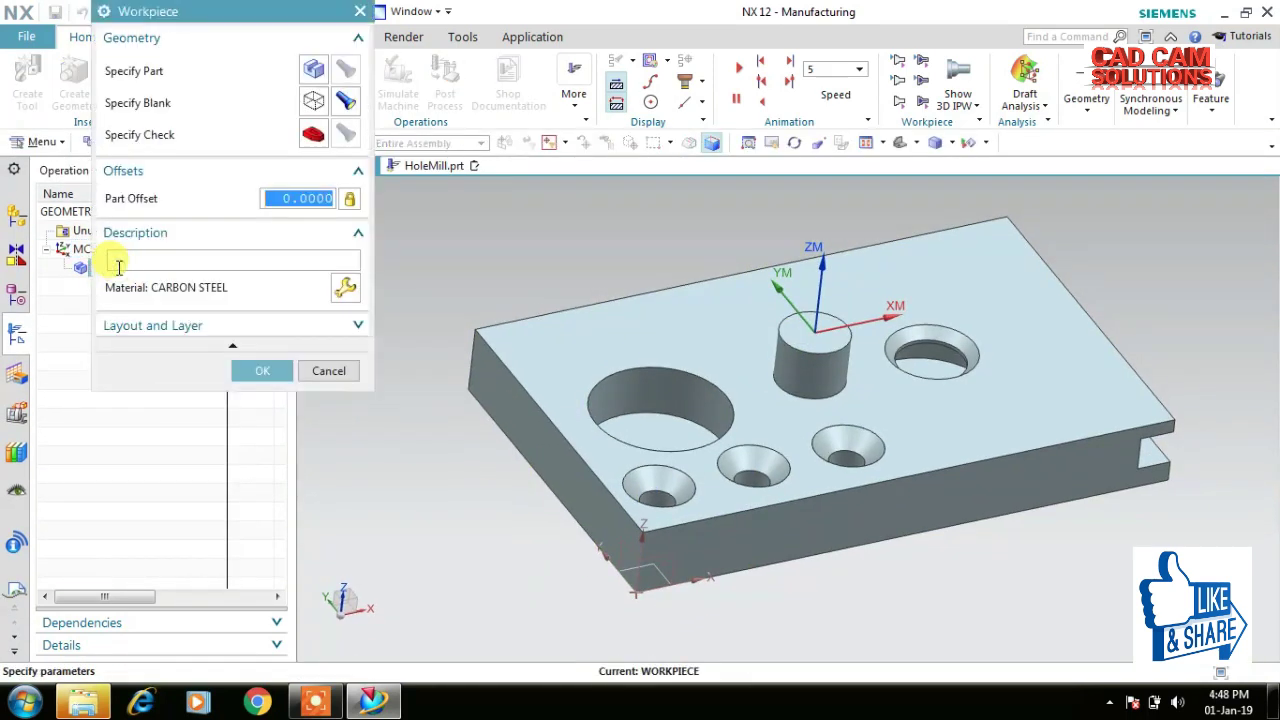
pyautogui.click(313, 69)
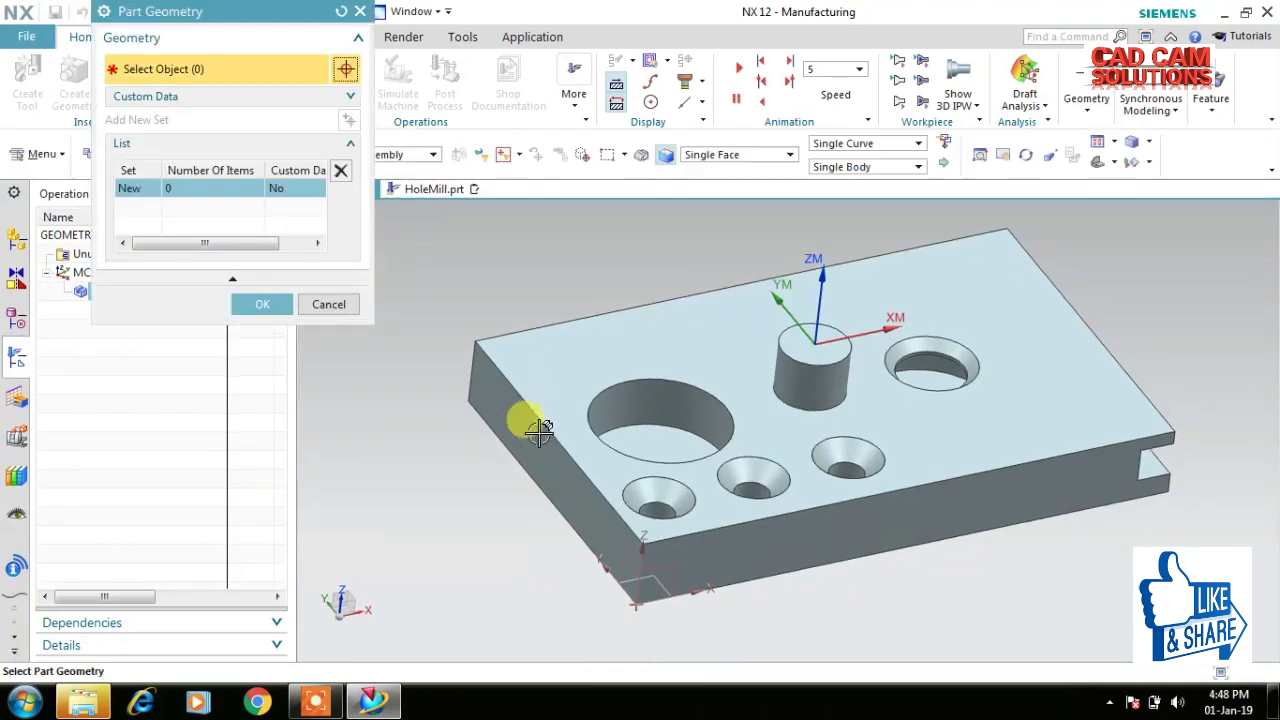
pyautogui.click(529, 420)
pyautogui.click(258, 328)
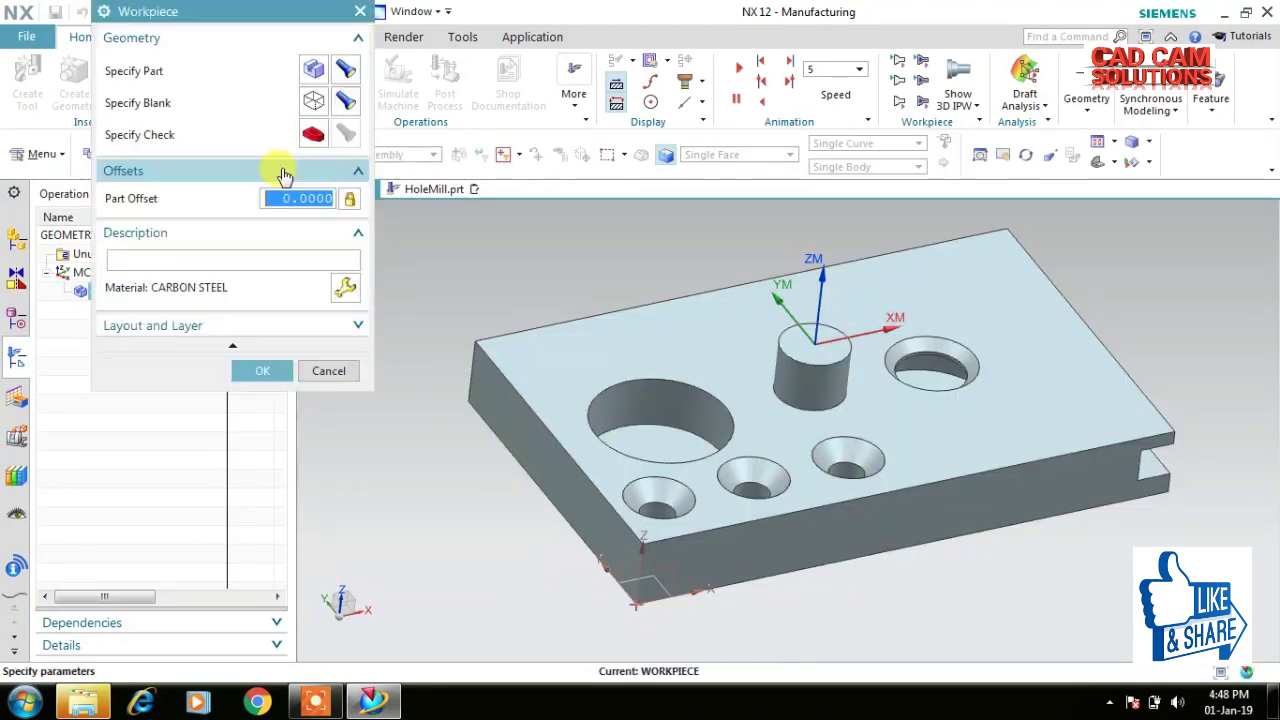
pyautogui.click(313, 103)
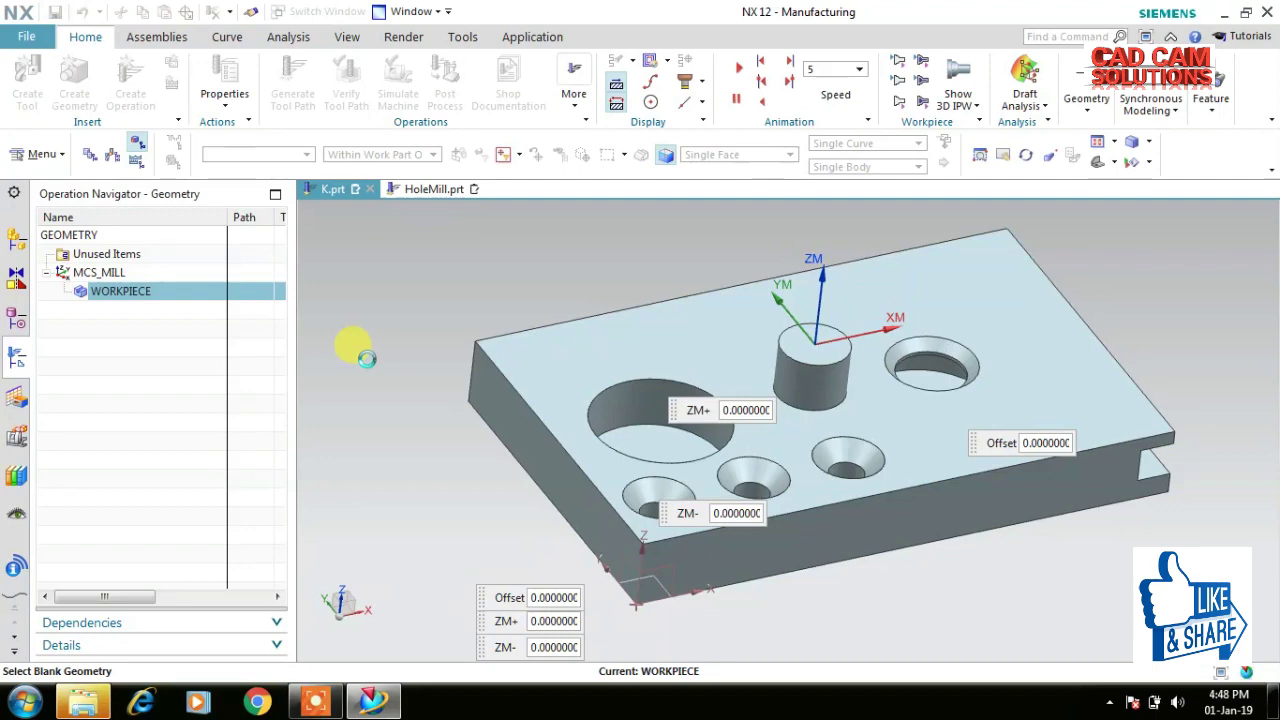
pyautogui.click(257, 342)
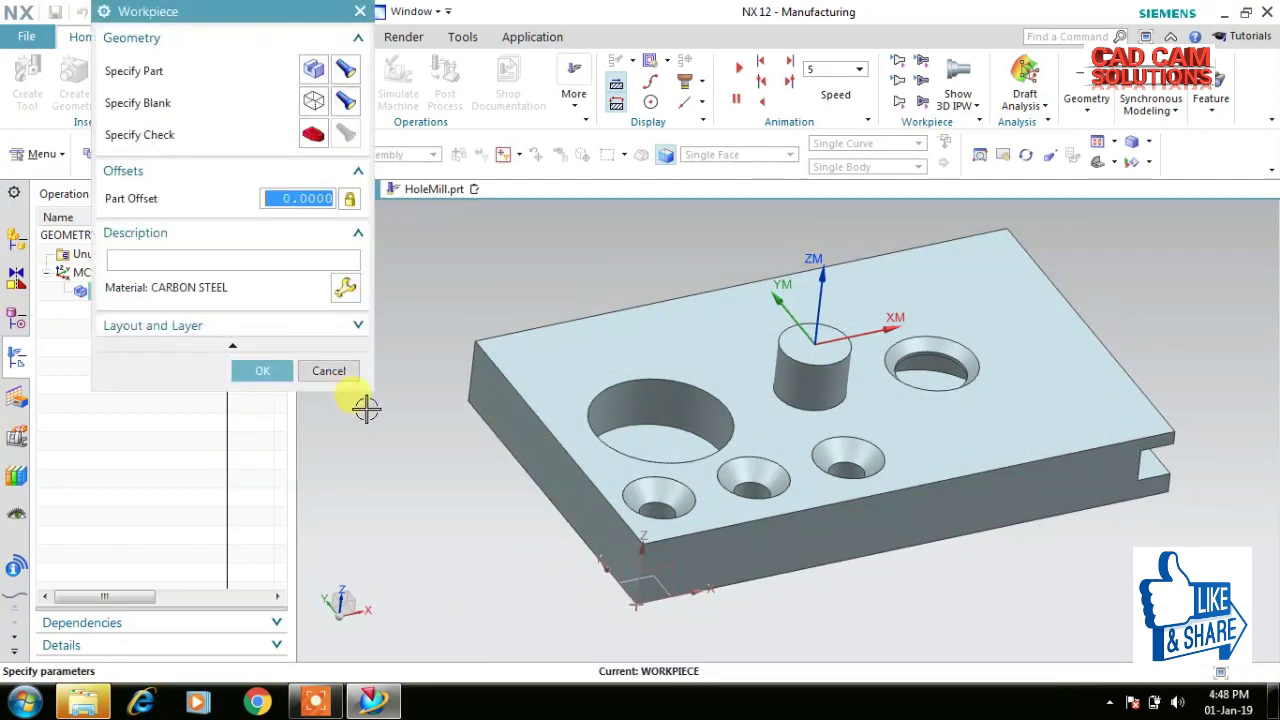
pyautogui.click(262, 370)
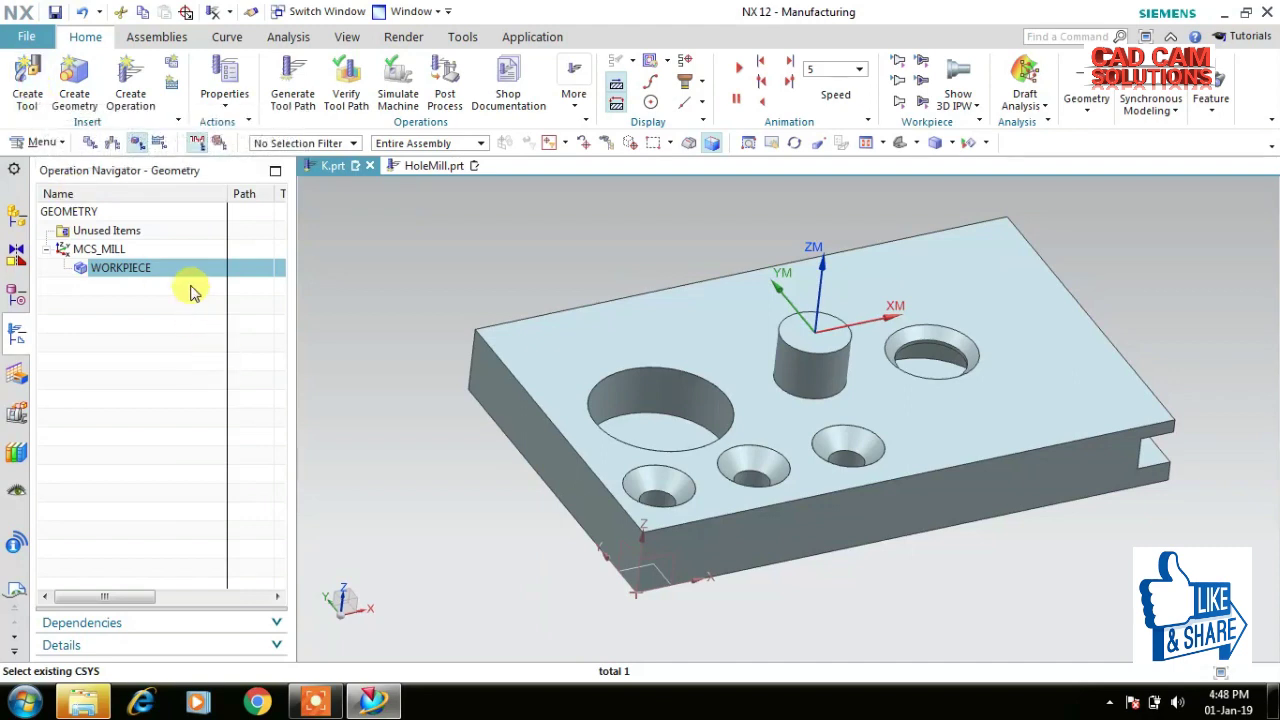
pyautogui.click(145, 147)
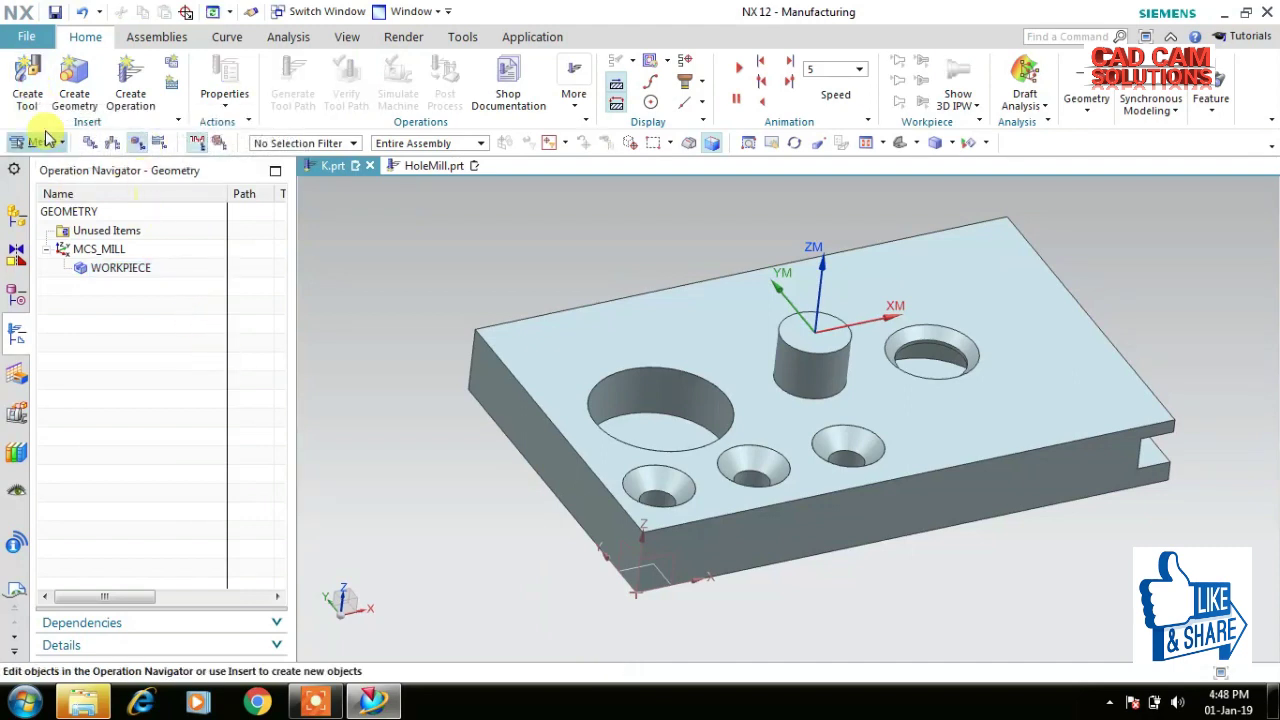
pyautogui.click(27, 82)
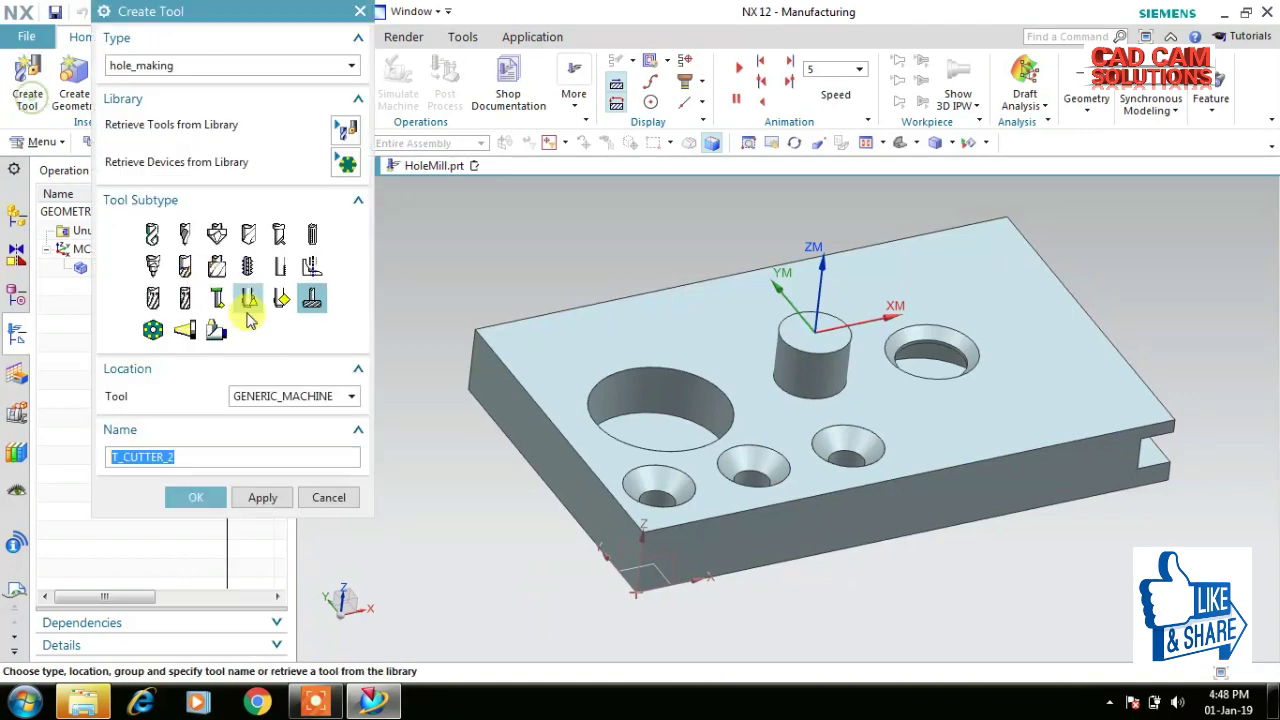
# Create a mill_planar end mill tool with a diameter of 8.
pyautogui.click(230, 65)
pyautogui.click(172, 86)
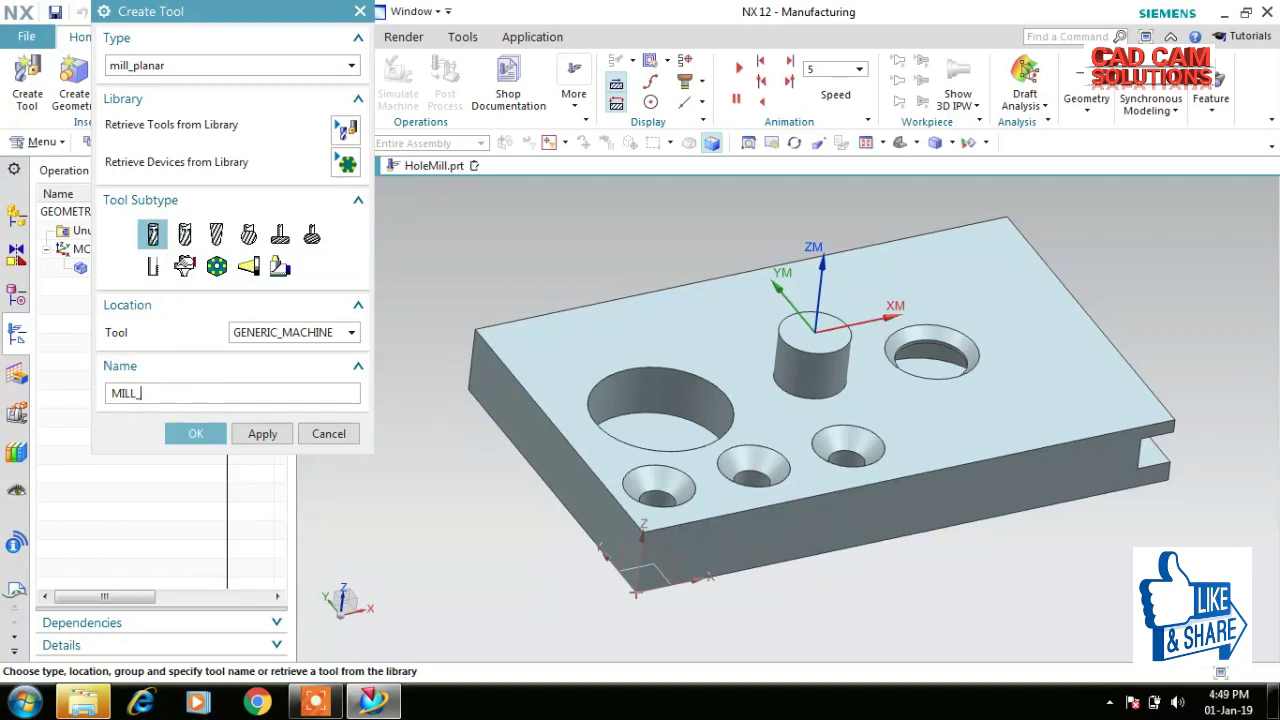
pyautogui.click(178, 437)
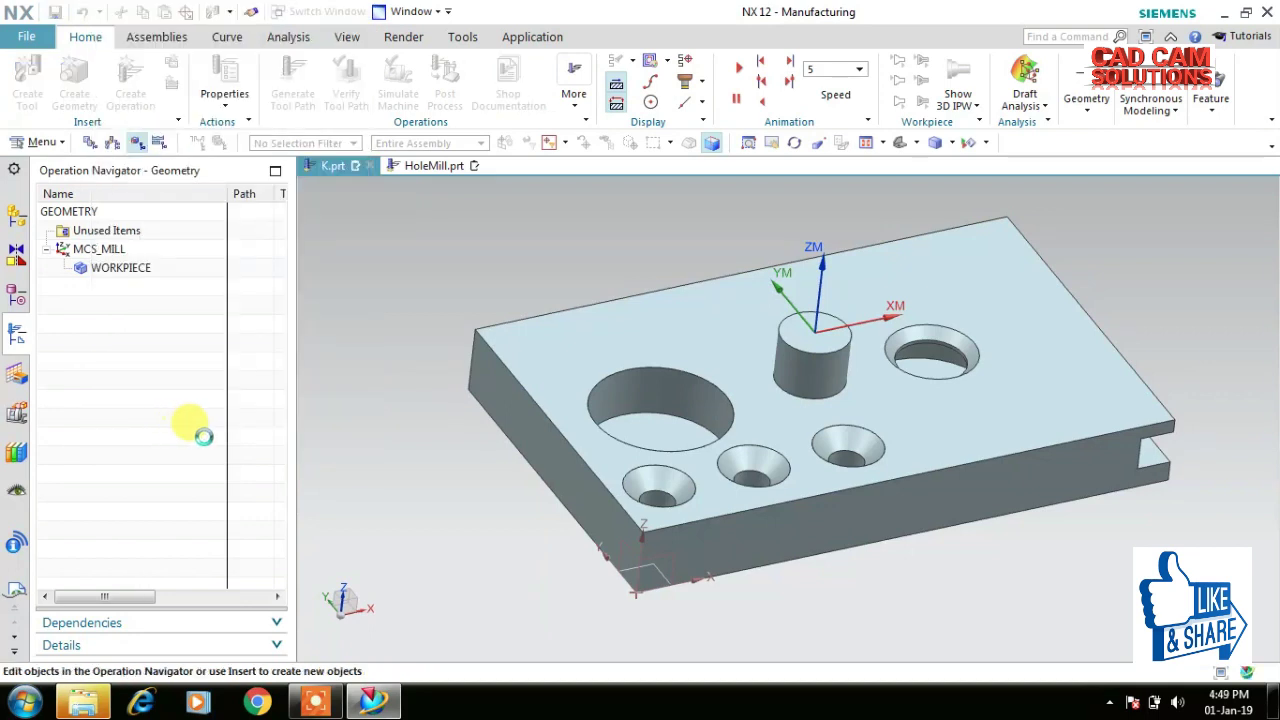
pyautogui.write('8')
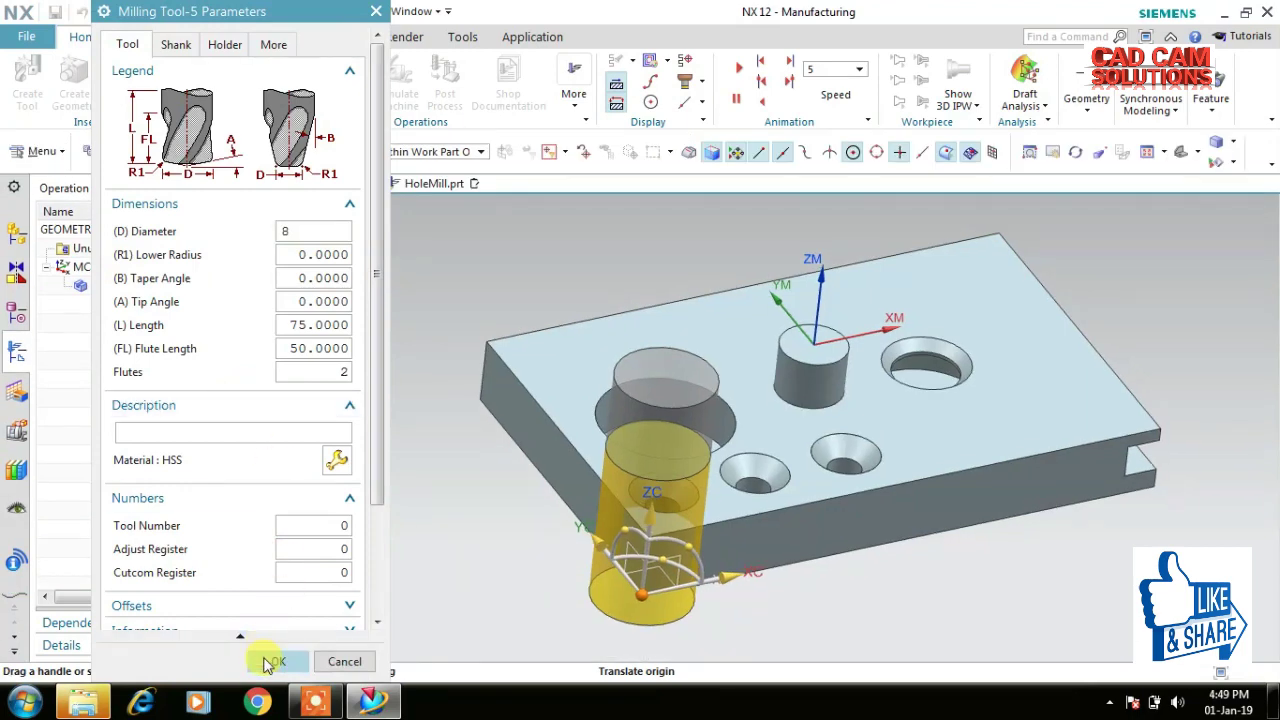
pyautogui.click(268, 663)
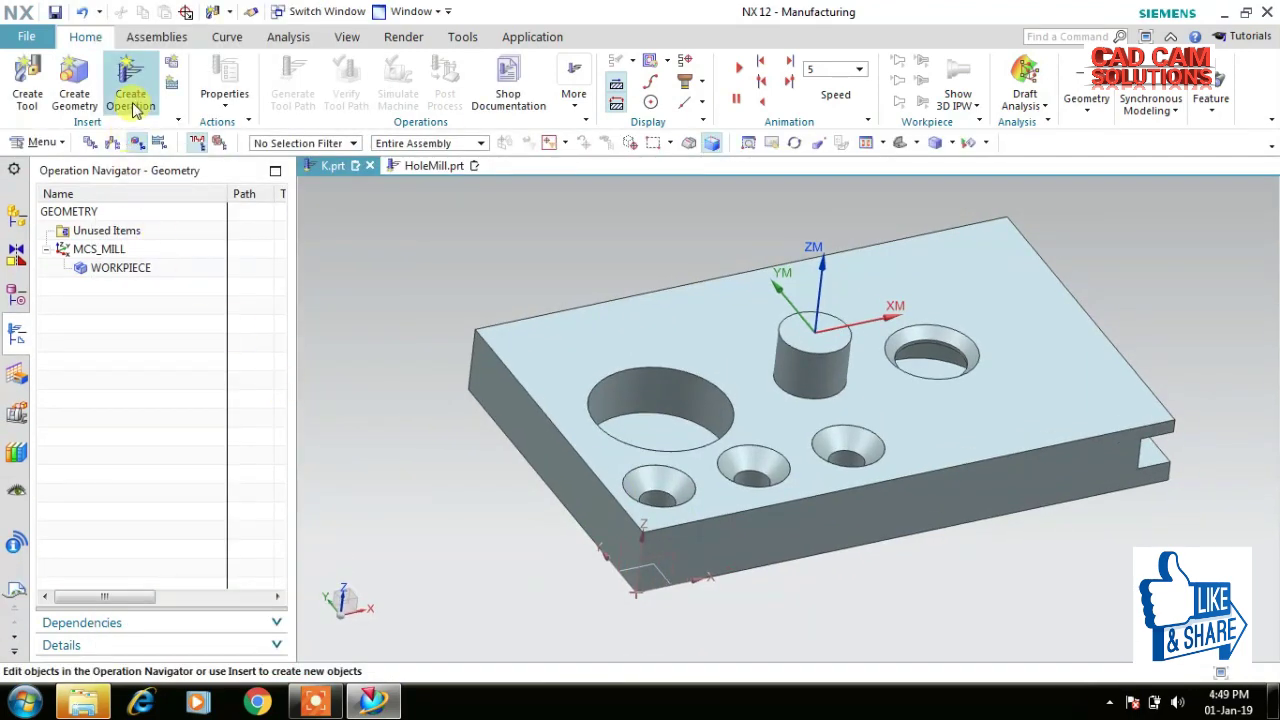
# Create a FLOOR_WALL operation using tool MILL_8 and method MILL_FINISH.
pyautogui.click(133, 106)
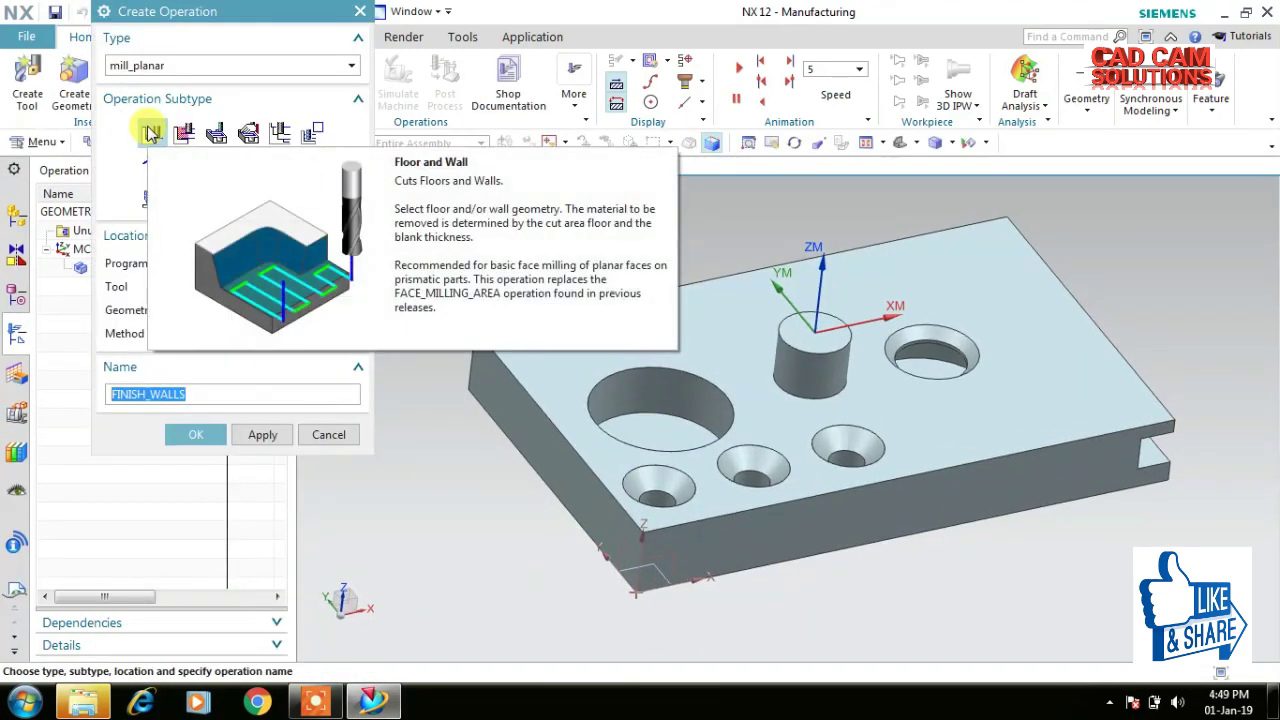
pyautogui.click(150, 133)
pyautogui.click(303, 288)
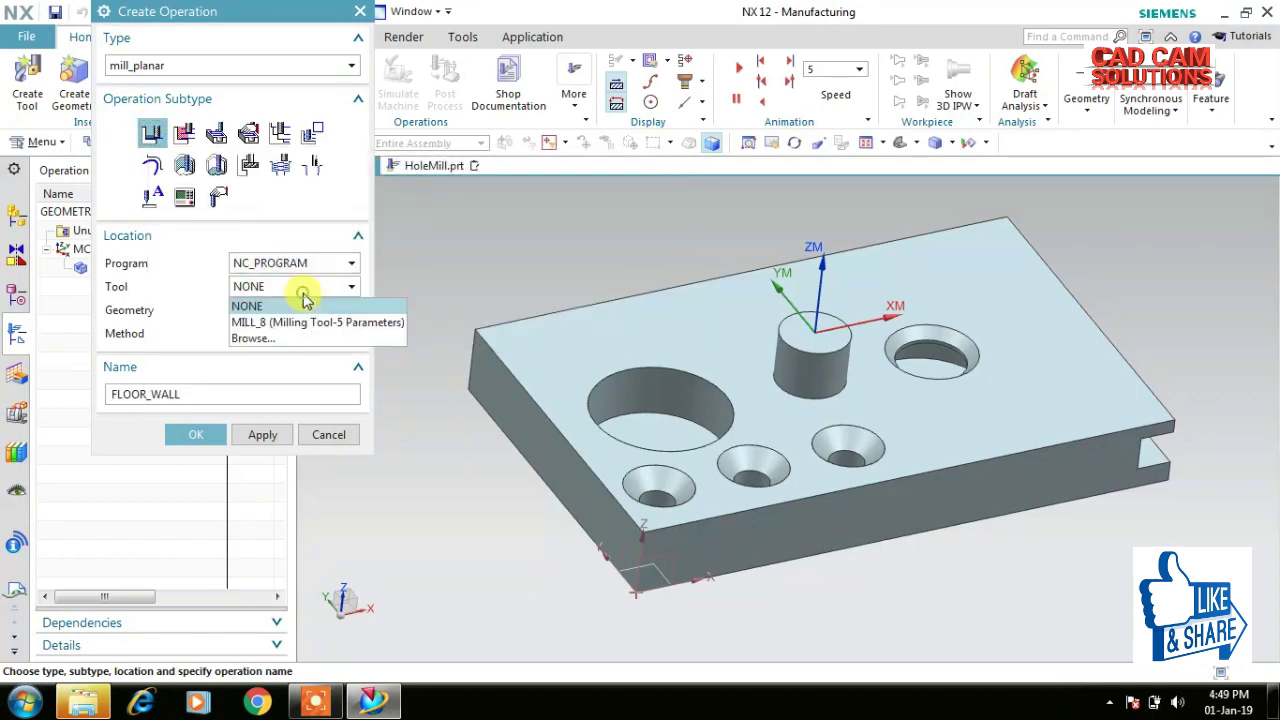
pyautogui.click(297, 322)
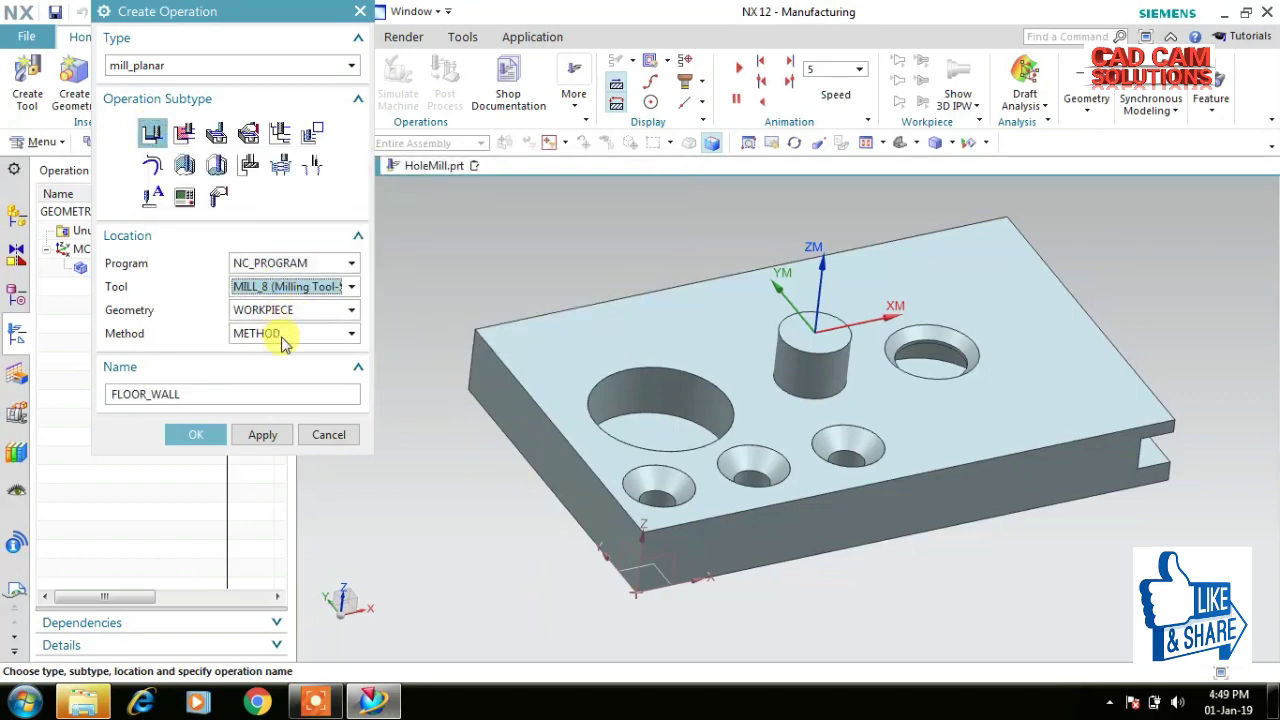
pyautogui.click(280, 338)
pyautogui.click(300, 367)
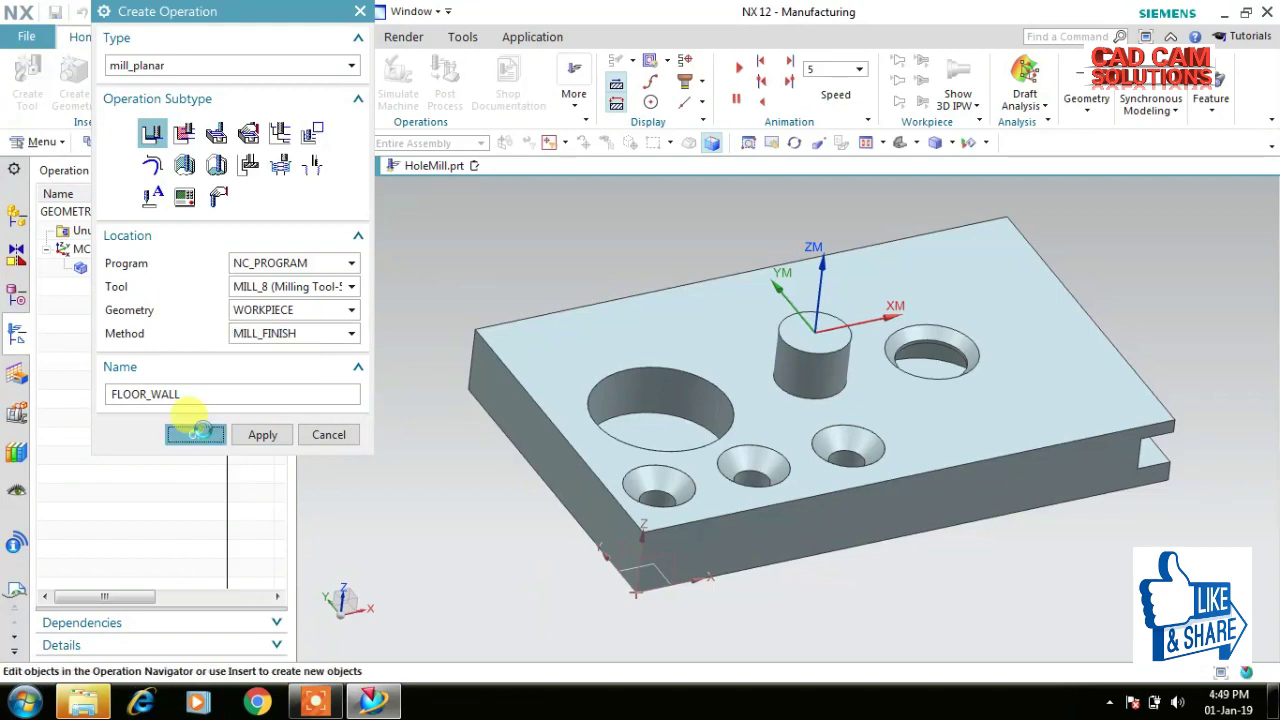
pyautogui.click(200, 434)
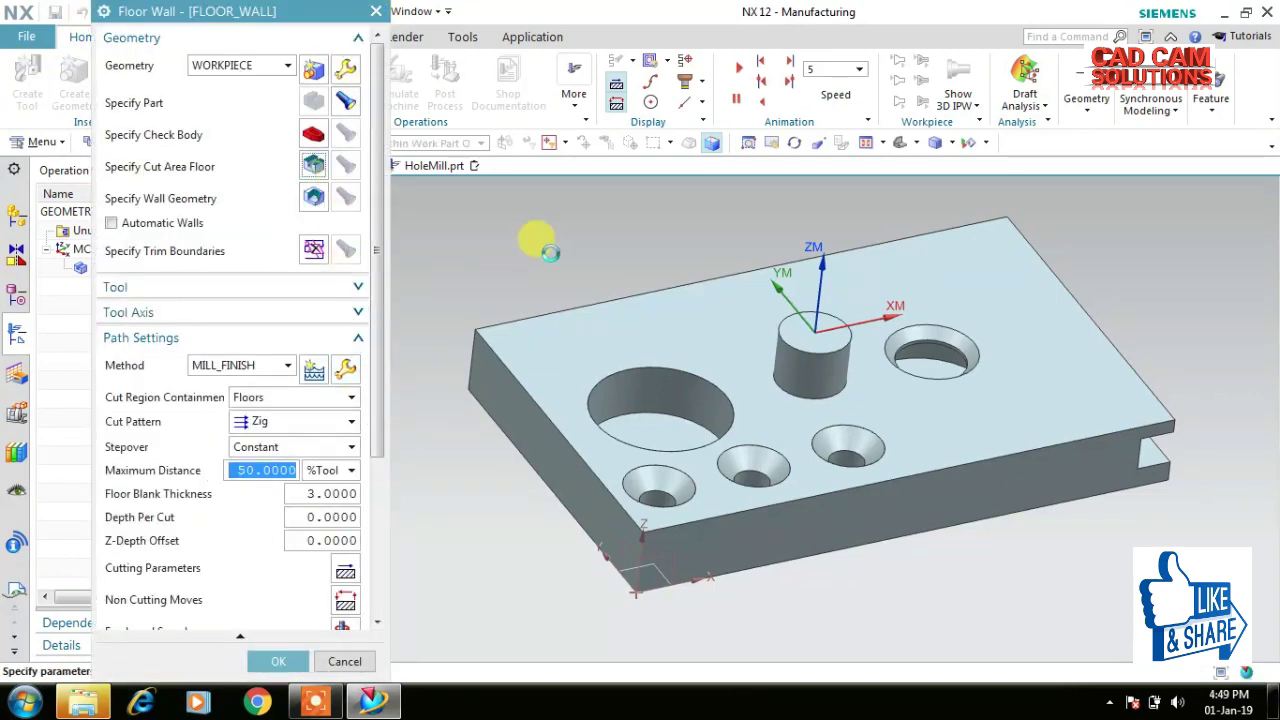
# Set the plate's top face as the cut area floor and inspect the toolpath.
pyautogui.click(316, 168)
pyautogui.click(649, 329)
pyautogui.click(262, 305)
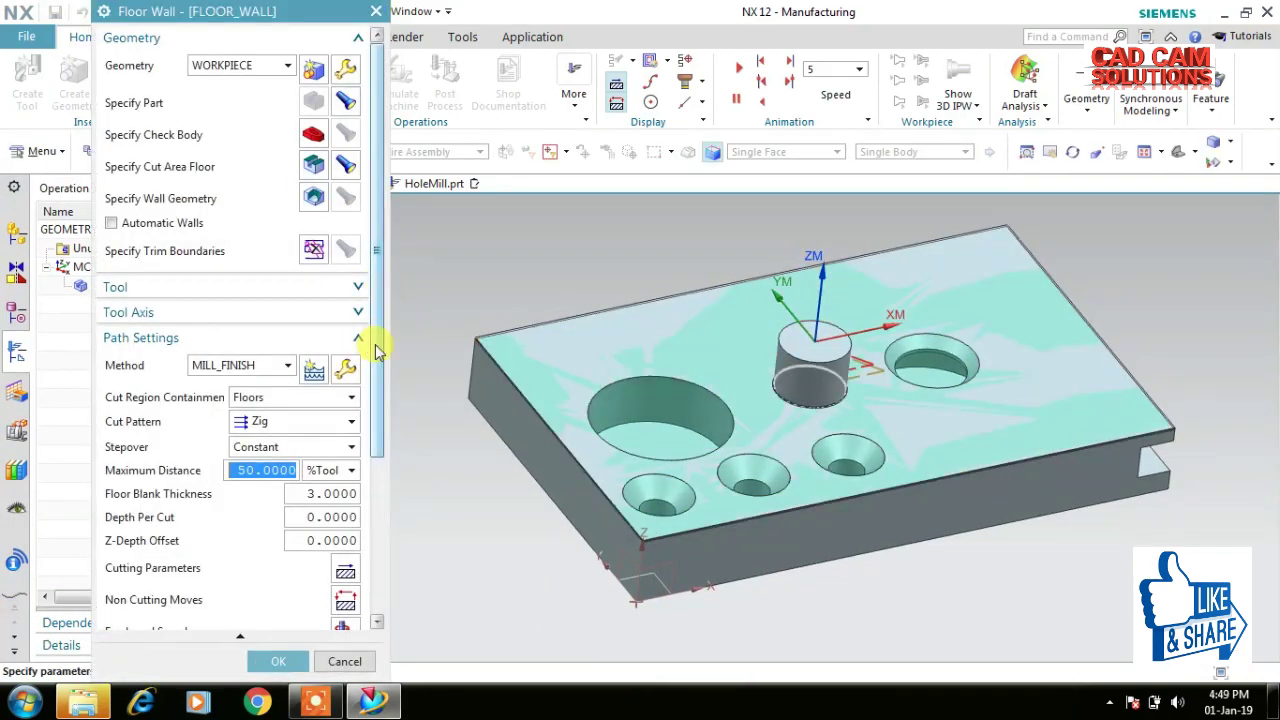
pyautogui.moveTo(376, 343); pyautogui.dragTo(379, 460)
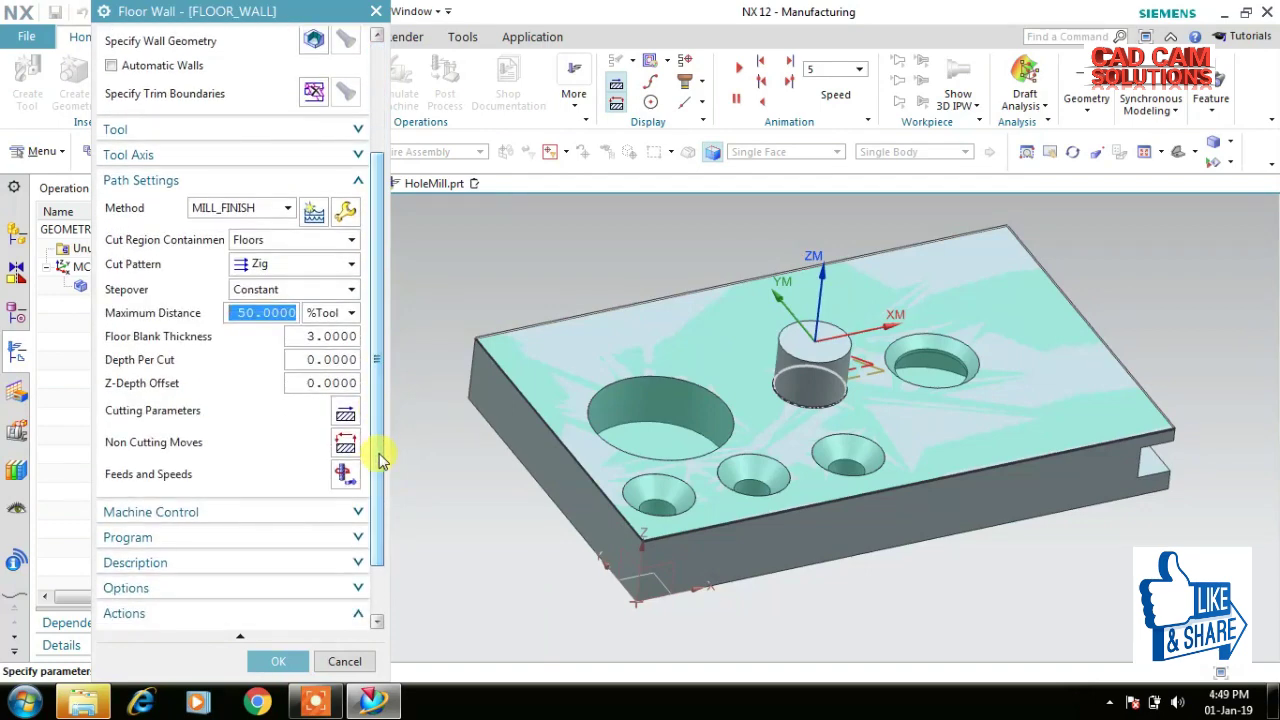
pyautogui.moveTo(379, 460); pyautogui.dragTo(380, 507)
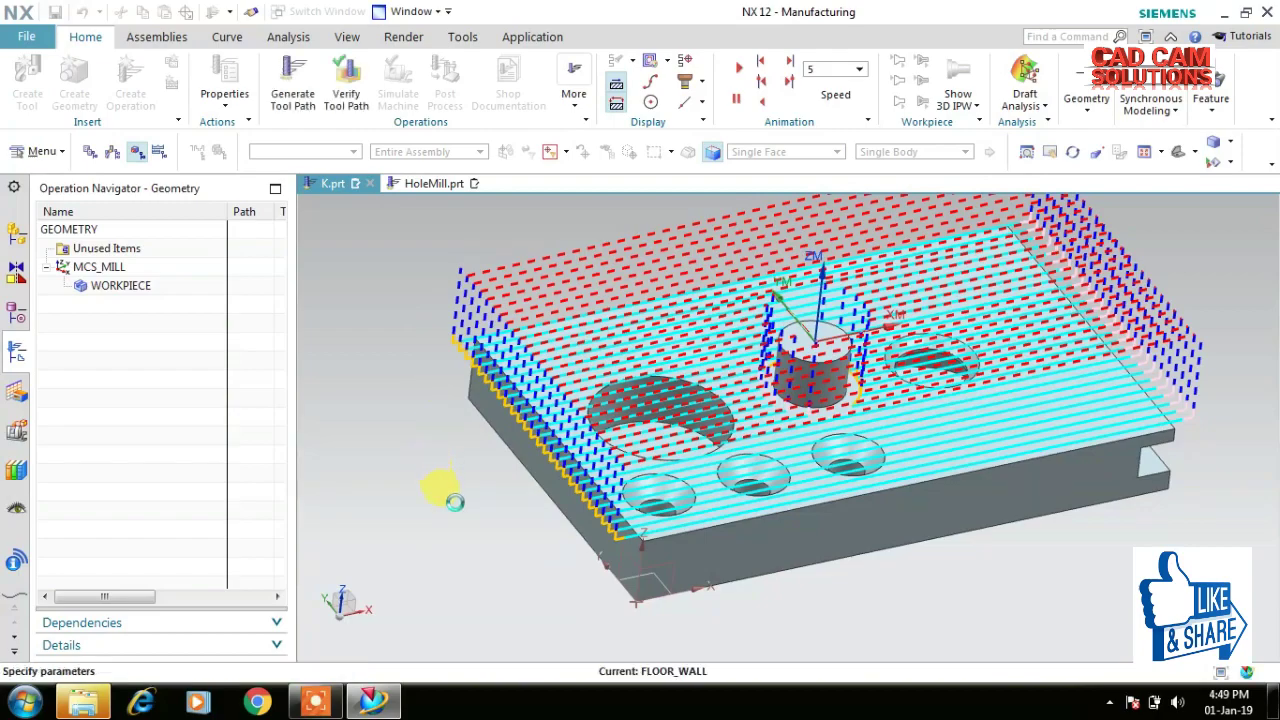
pyautogui.moveTo(455, 503)
pyautogui.mouseDown(button='middle')
pyautogui.moveTo(412, 481)
pyautogui.moveTo(451, 497)
pyautogui.mouseUp(button='middle')
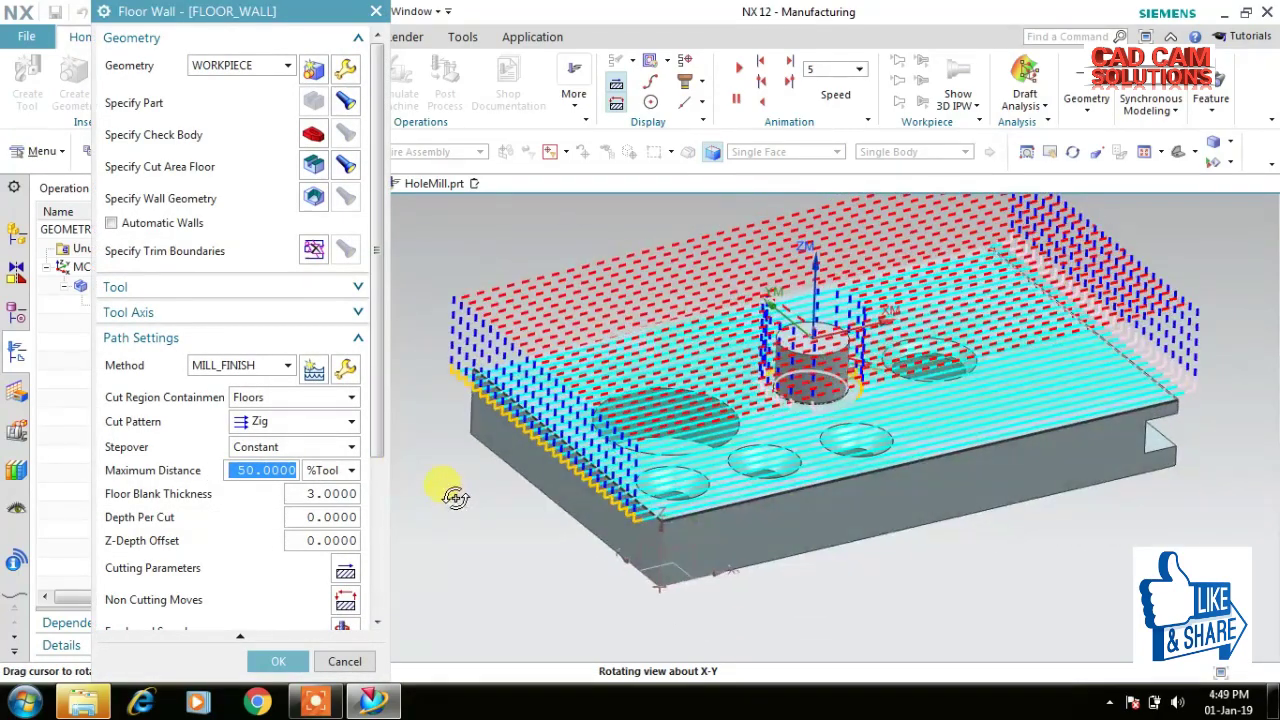
# Change the cut pattern to Follow Part and regenerate the toolpath.
pyautogui.click(300, 421)
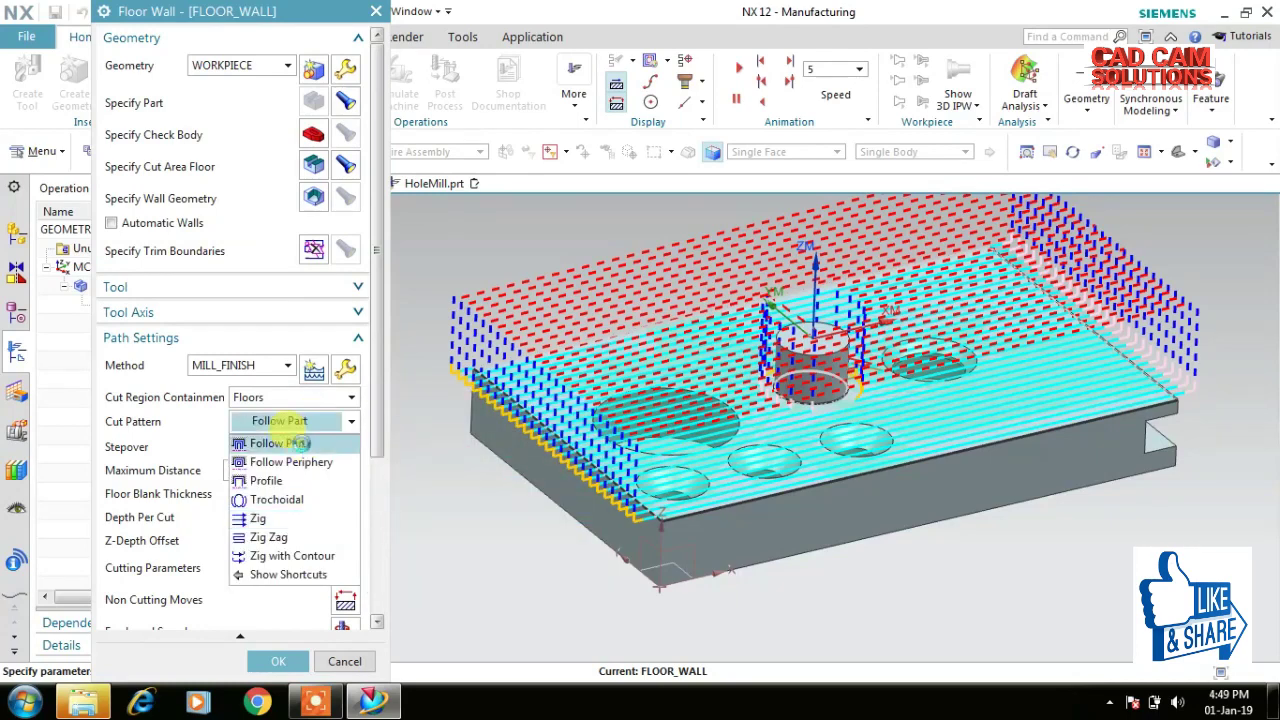
pyautogui.click(280, 442)
pyautogui.moveTo(375, 397); pyautogui.dragTo(377, 495)
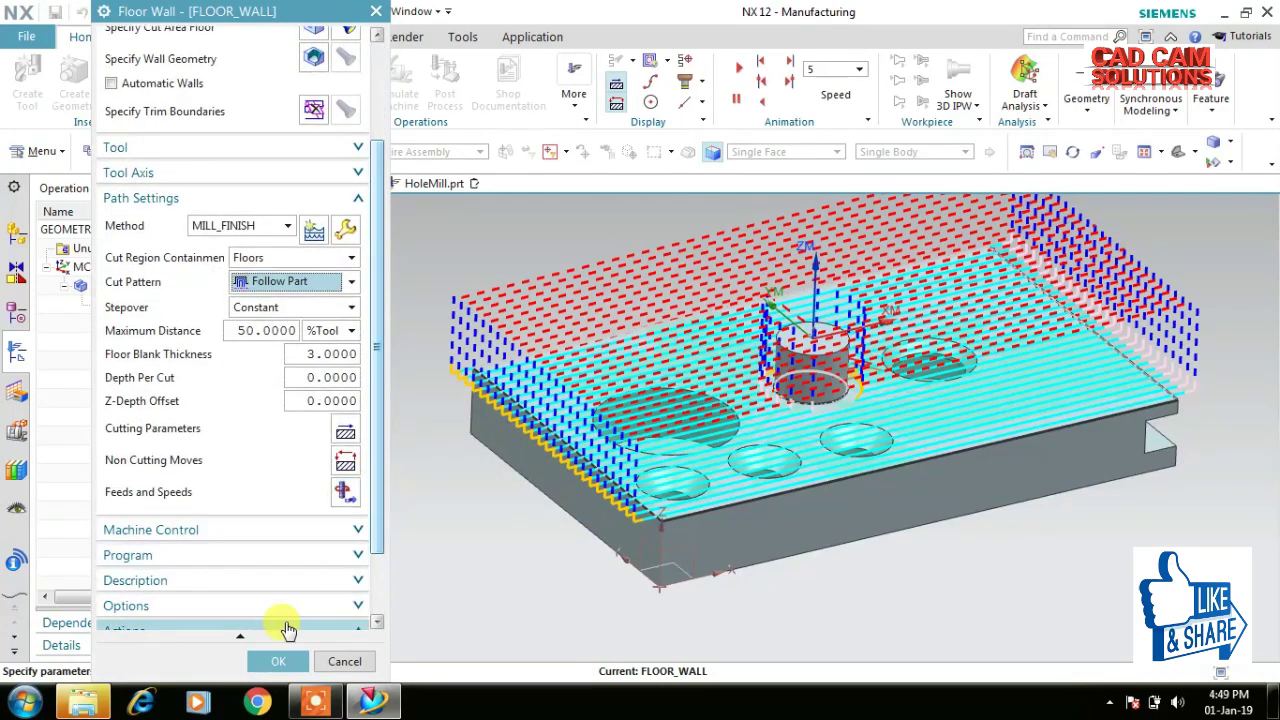
pyautogui.scroll(-2, 310, 600)
pyautogui.click(183, 585)
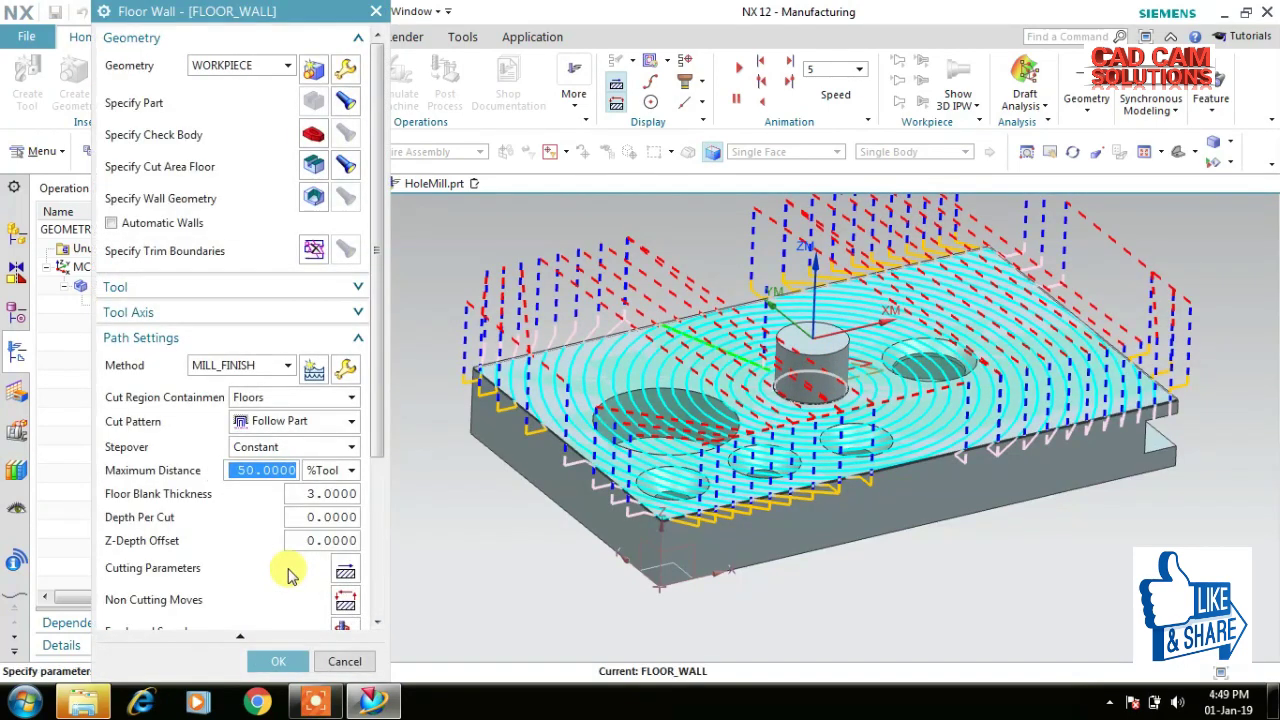
pyautogui.press('F5')
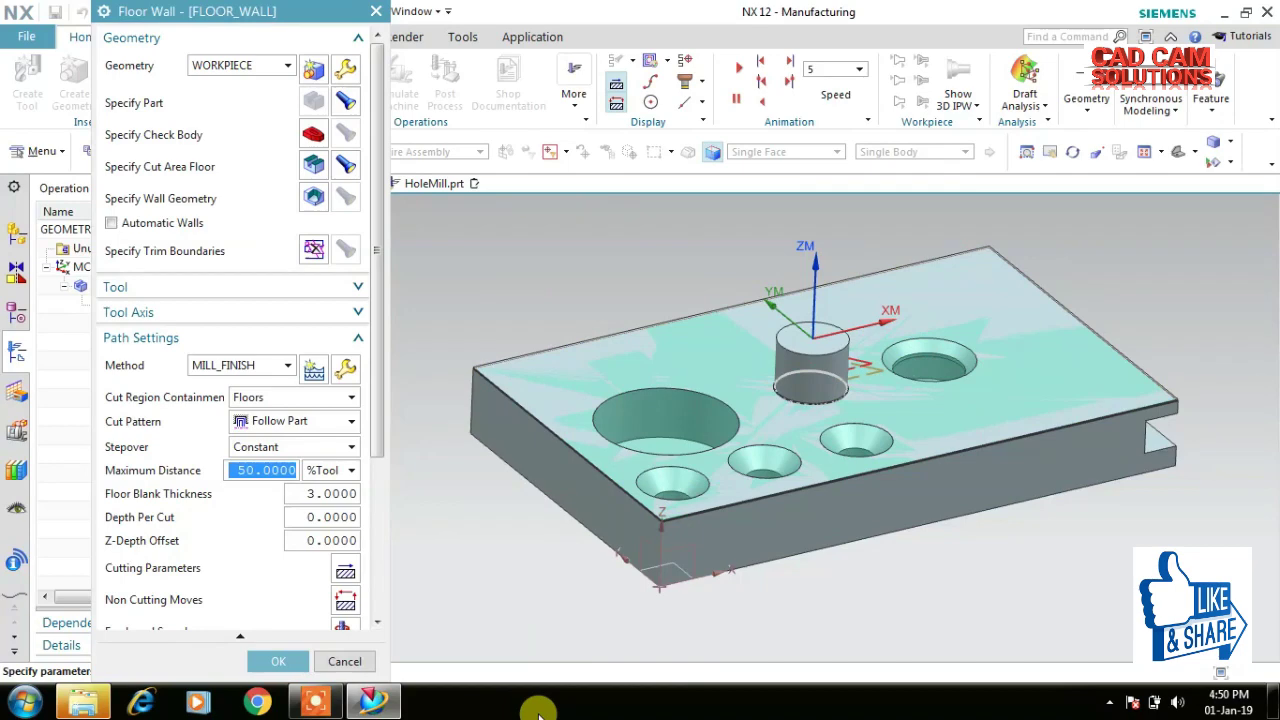
pyautogui.moveTo(378, 428); pyautogui.dragTo(380, 610)
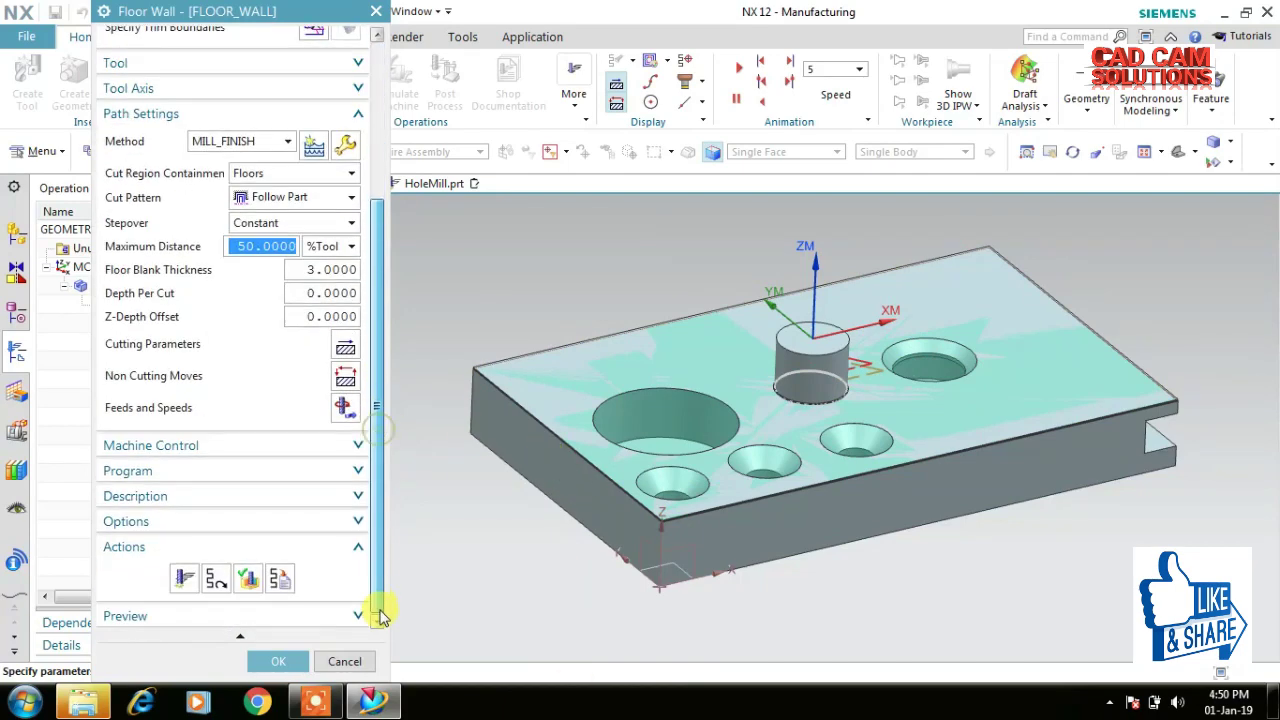
# Simulate FLOOR_WALL material removal in 3D Dynamic at speed 9, then save the operation.
pyautogui.click(245, 580)
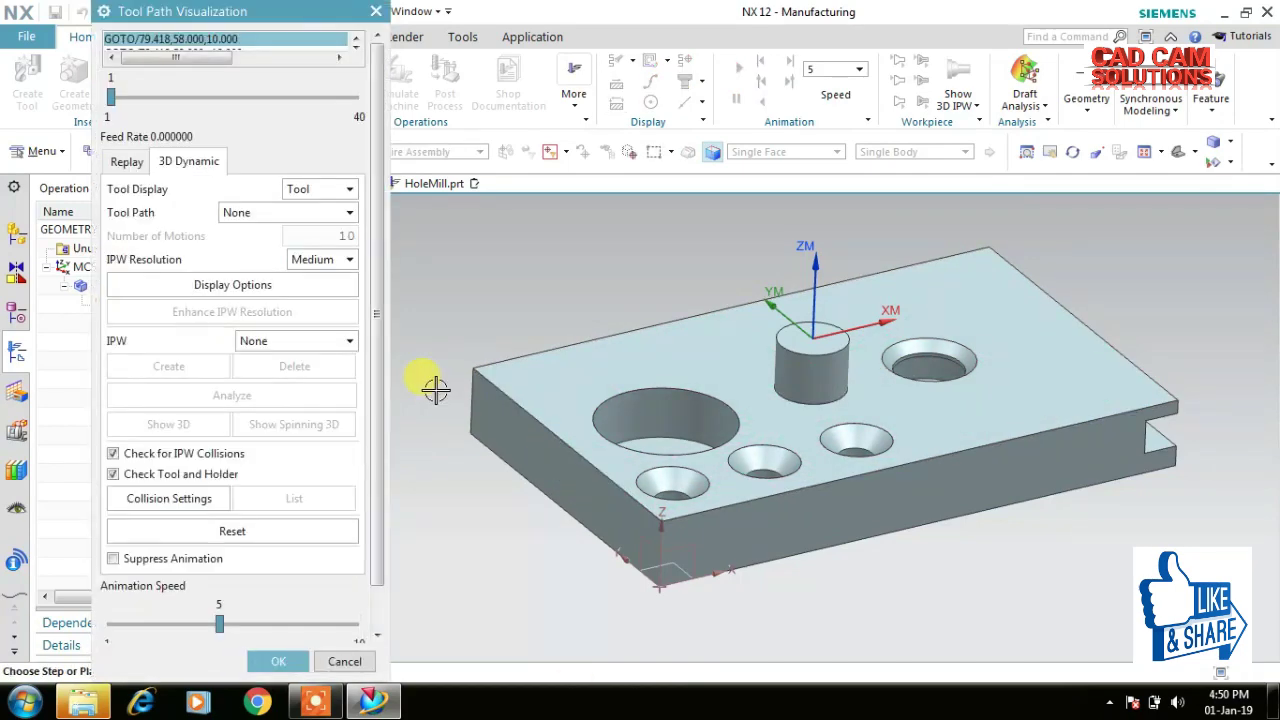
pyautogui.scroll(-2, 381, 363)
pyautogui.moveTo(219, 578); pyautogui.dragTo(327, 578)
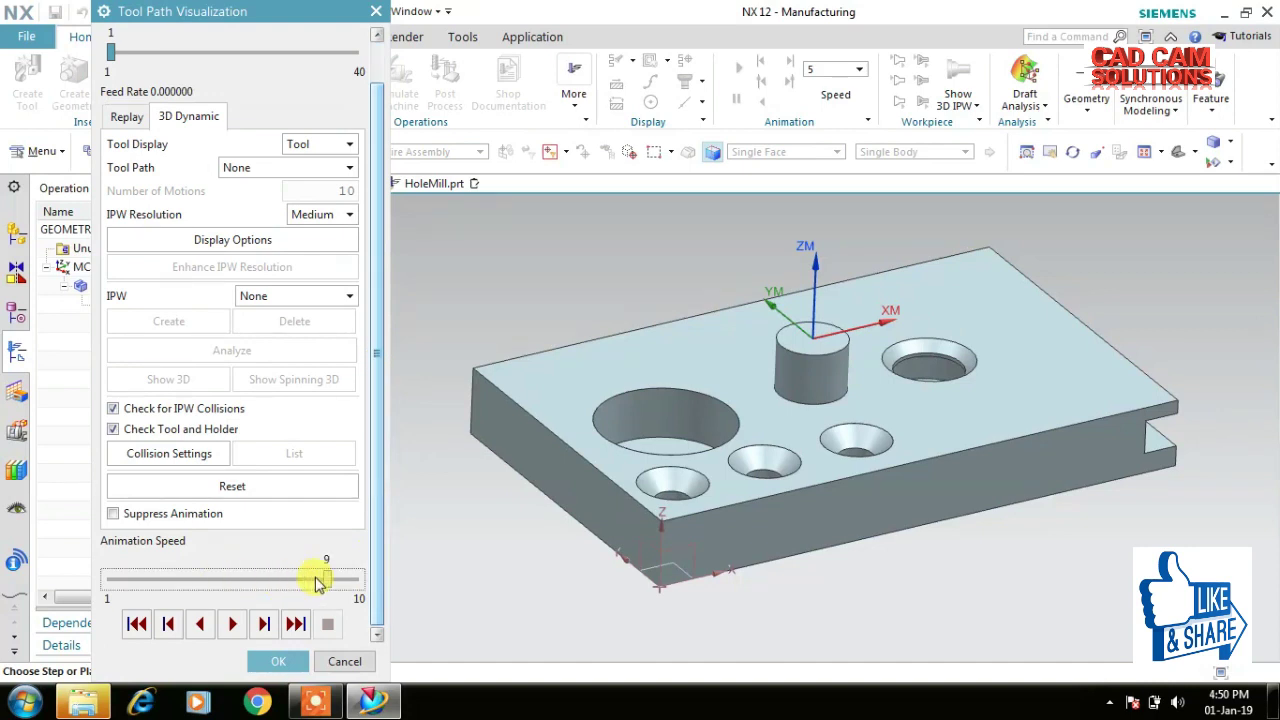
pyautogui.click(232, 624)
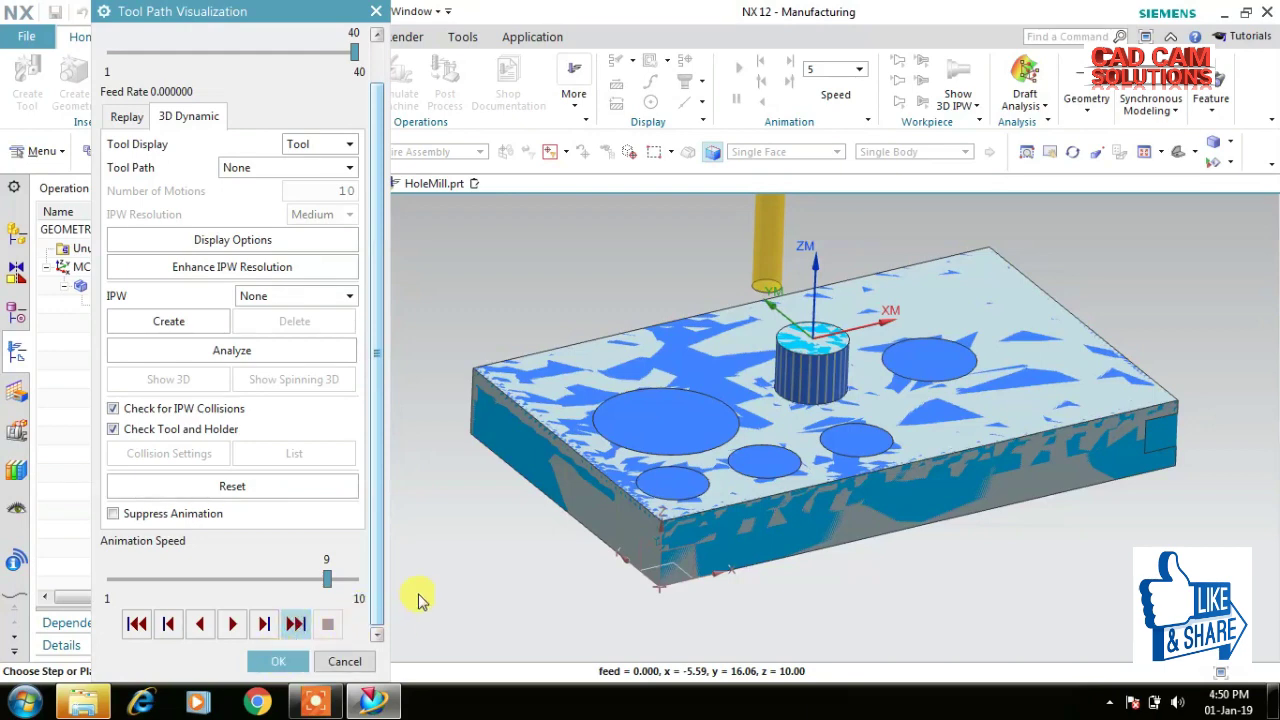
pyautogui.click(278, 661)
pyautogui.click(271, 660)
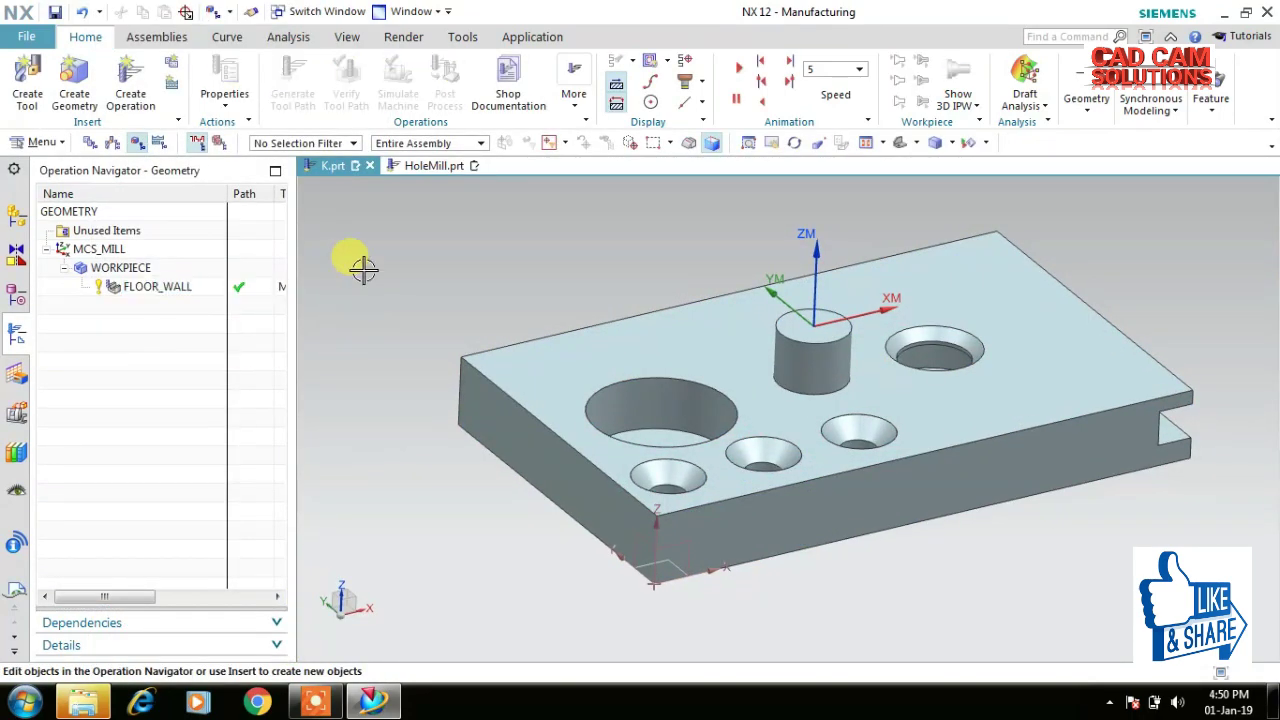
pyautogui.click(134, 80)
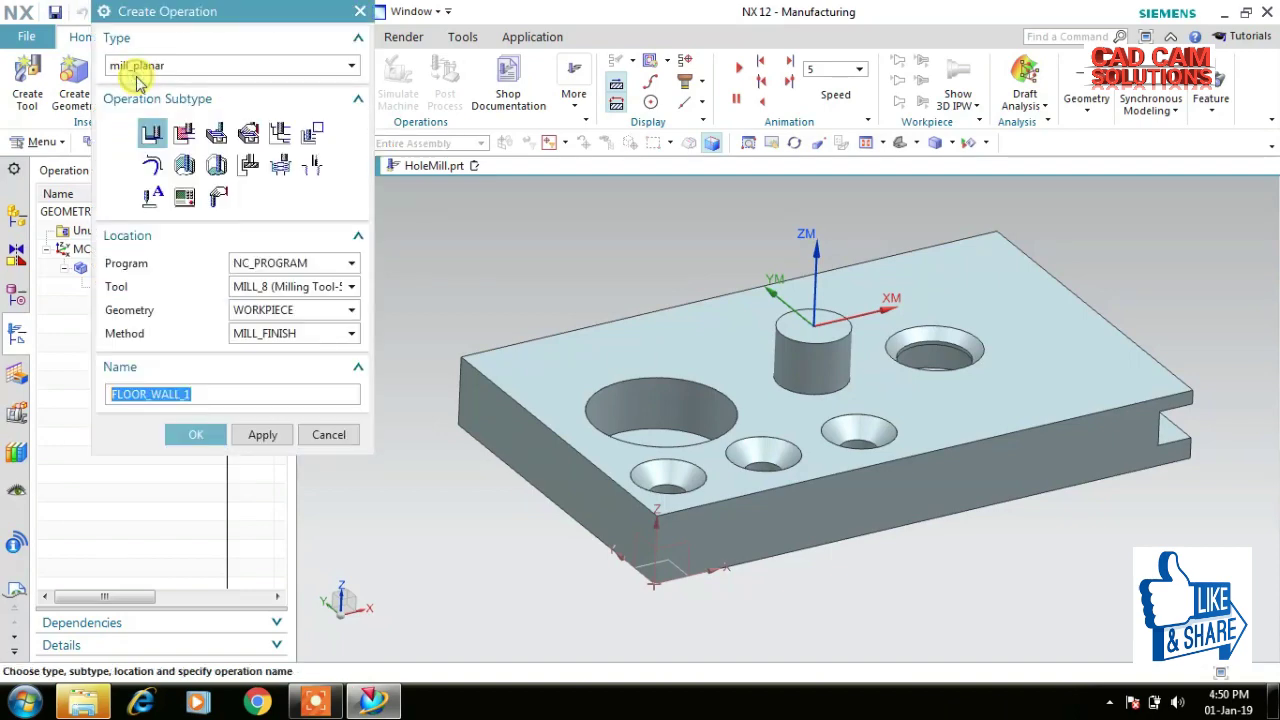
# Create a HOLE_MILLING operation on the large 40-diameter, 15-deep hole.
pyautogui.click(281, 167)
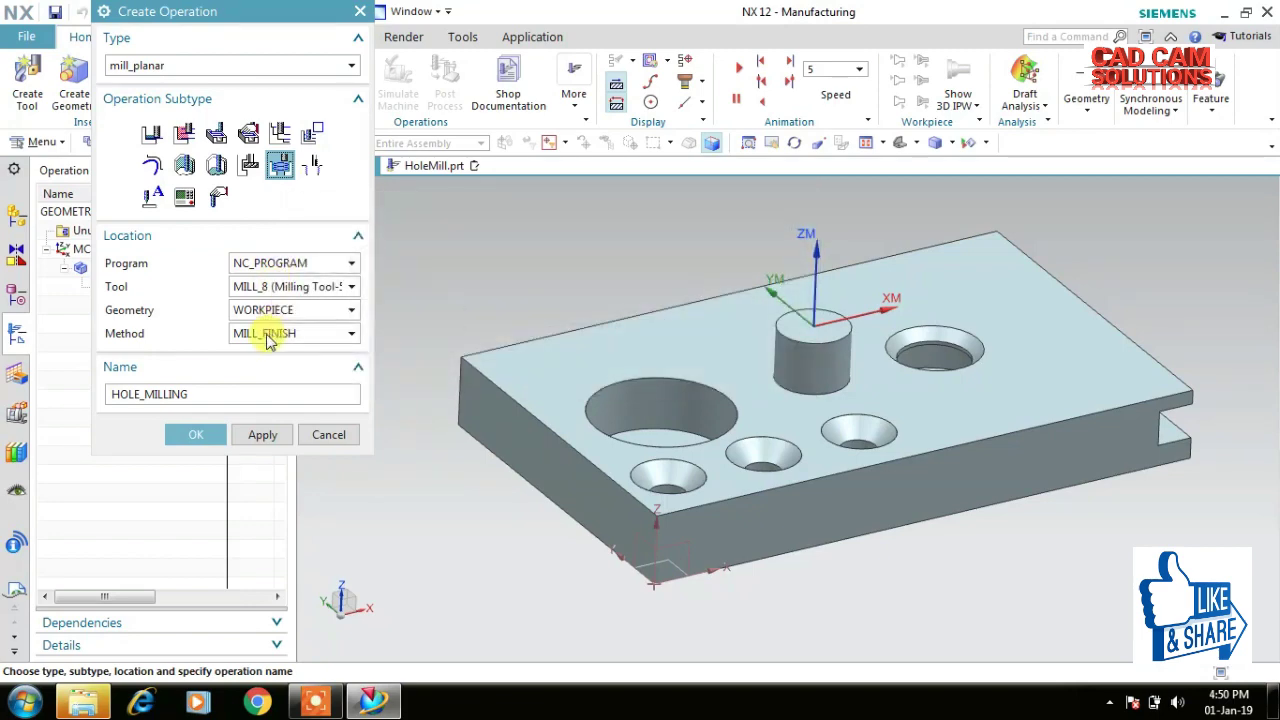
pyautogui.click(195, 434)
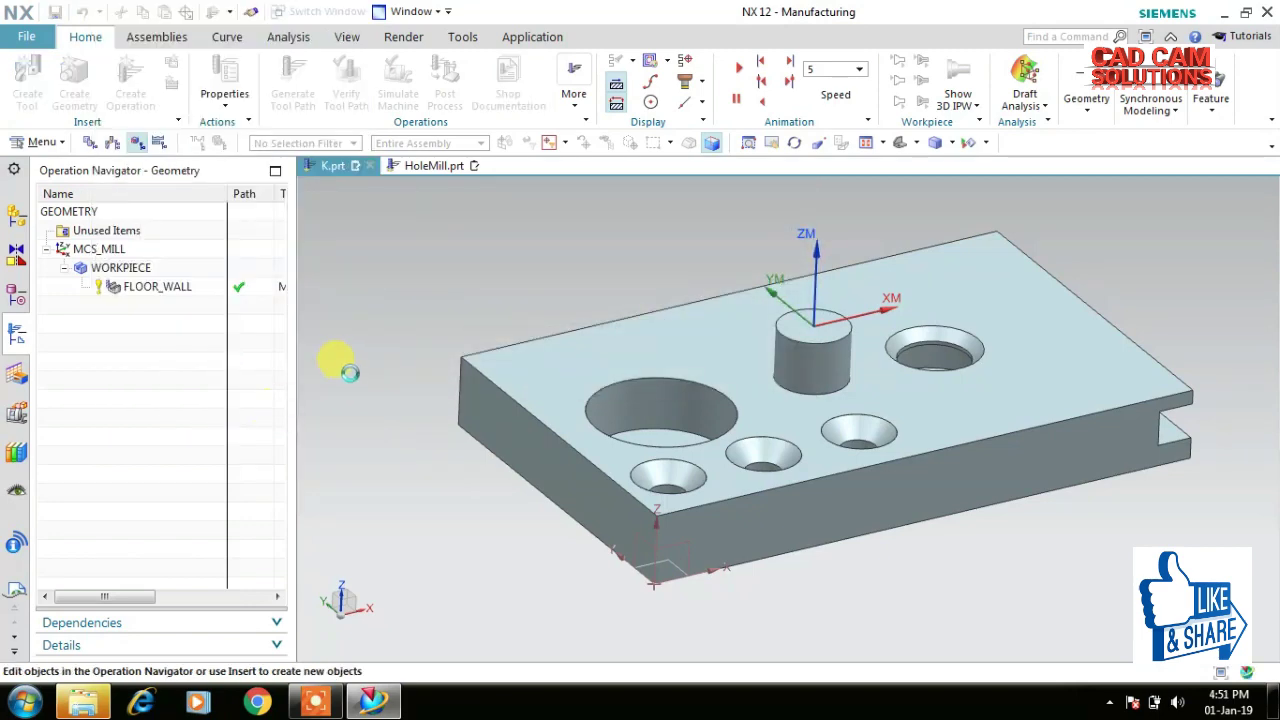
pyautogui.click(314, 102)
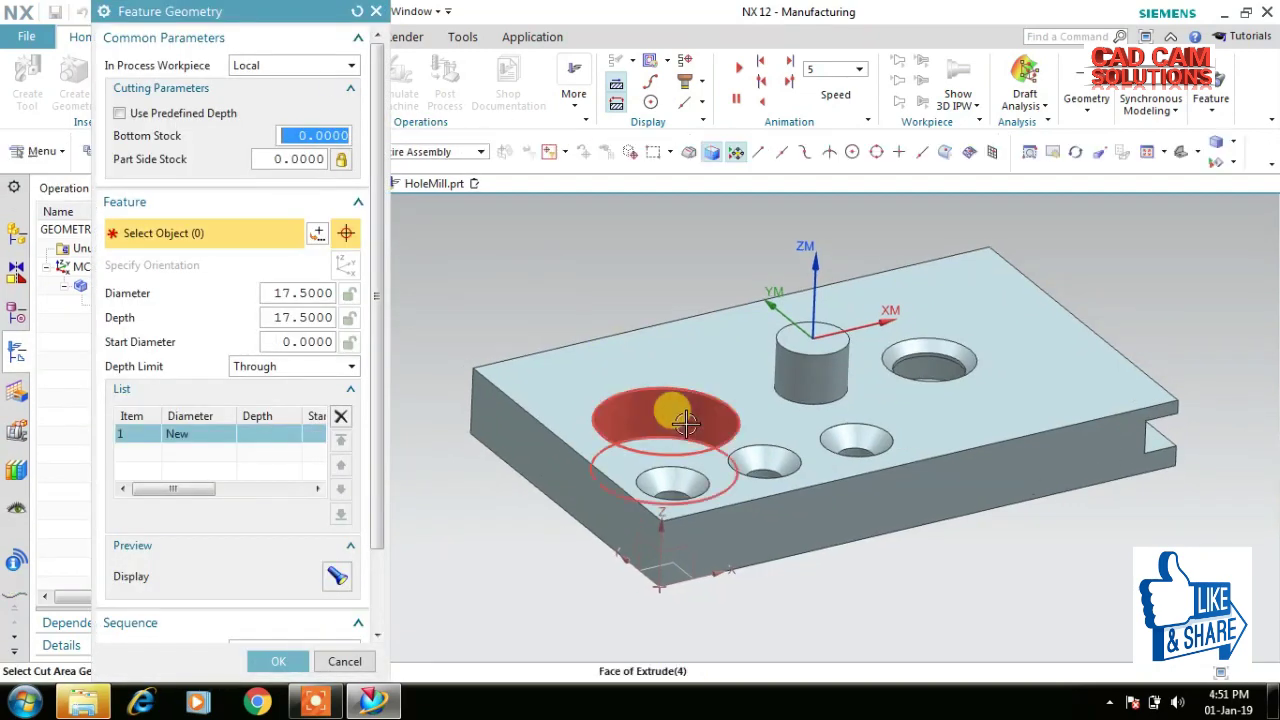
pyautogui.click(680, 418)
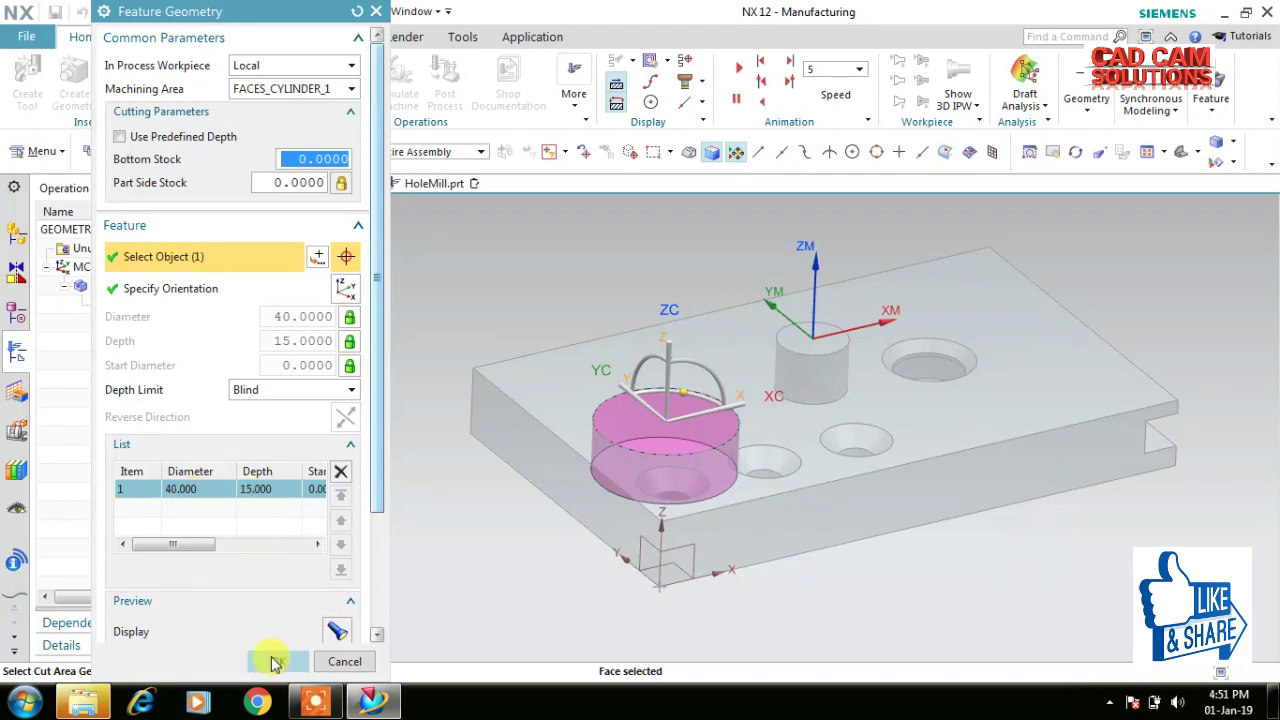
pyautogui.click(278, 661)
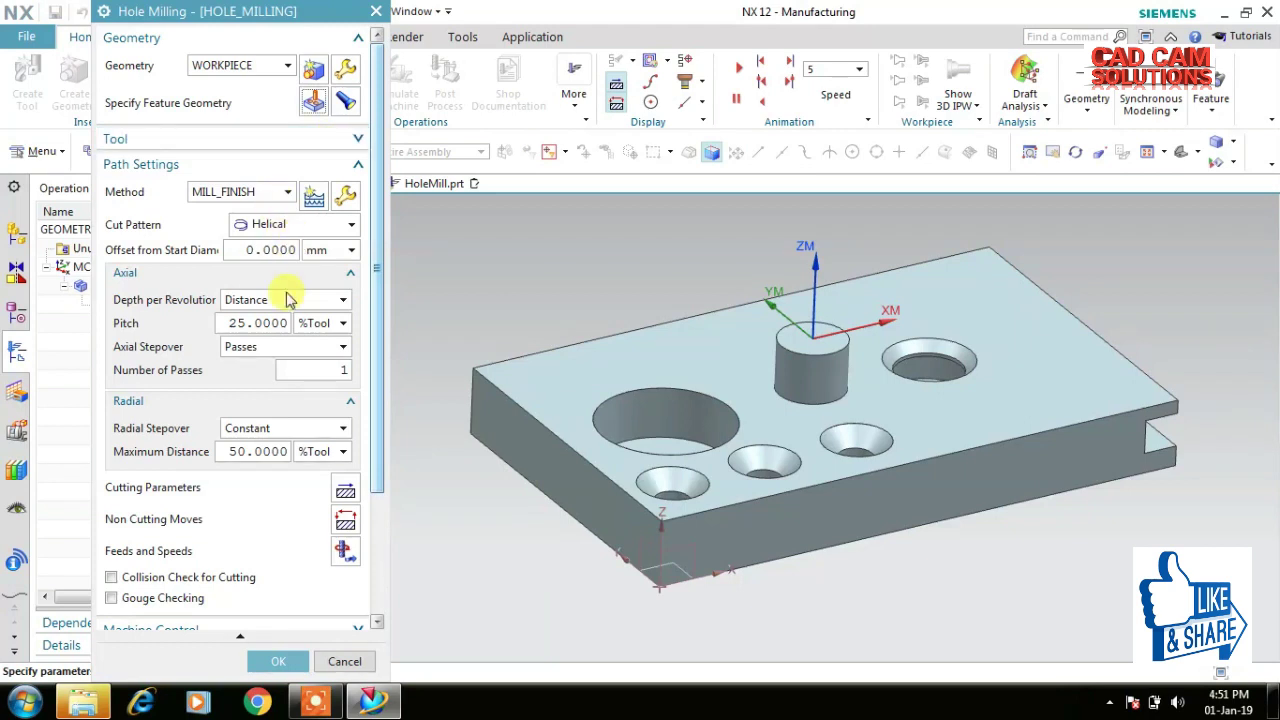
# Keep the Helical cut pattern and generate the hole-milling toolpath.
pyautogui.click(287, 229)
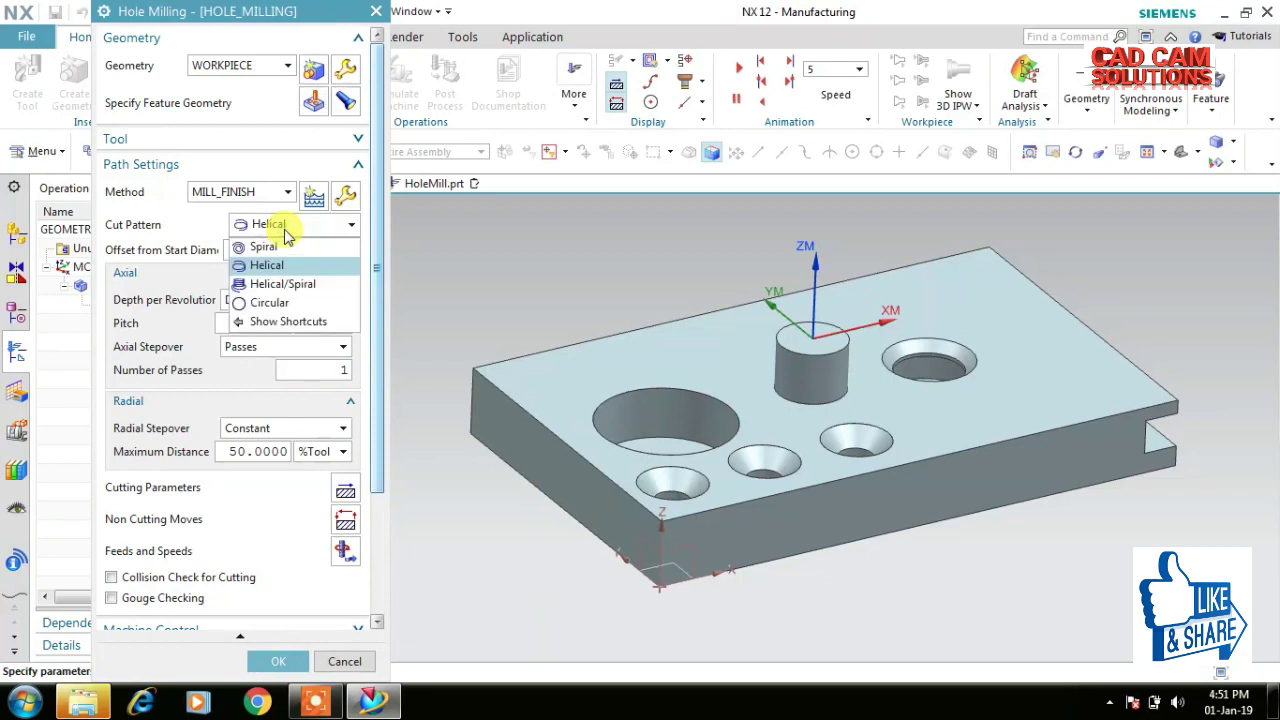
pyautogui.click(287, 232)
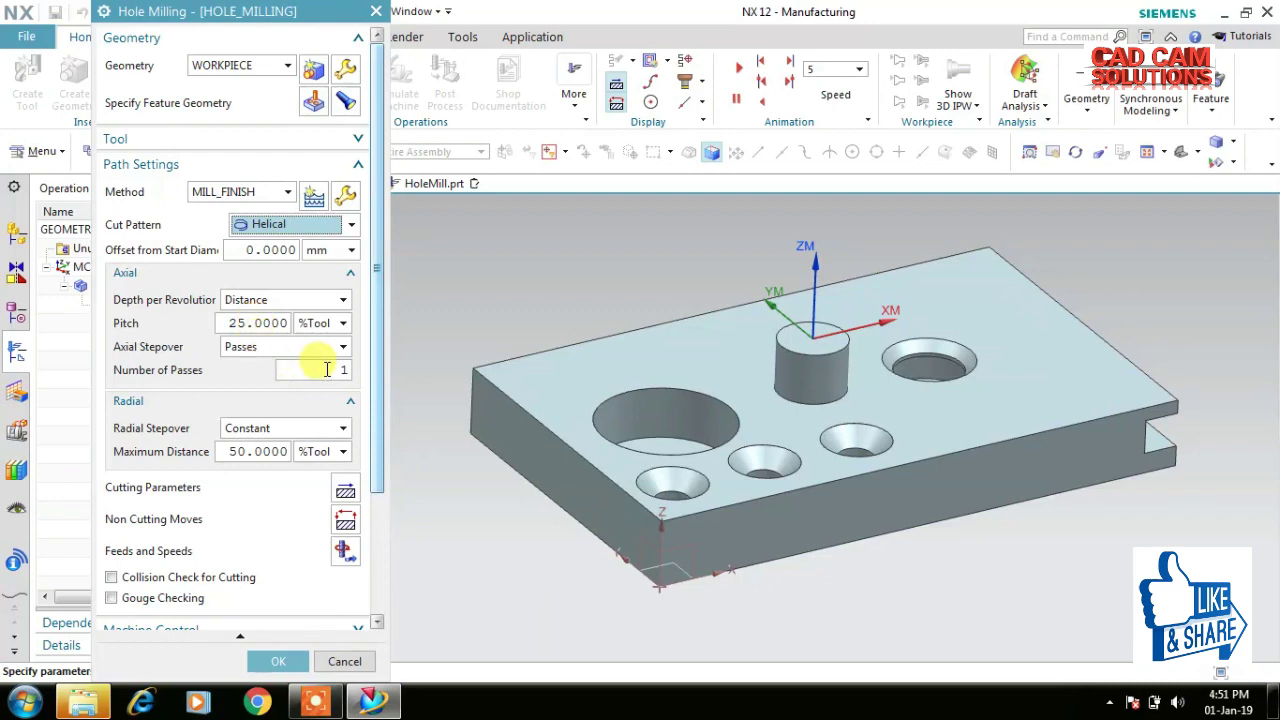
pyautogui.scroll(-3, 378, 383)
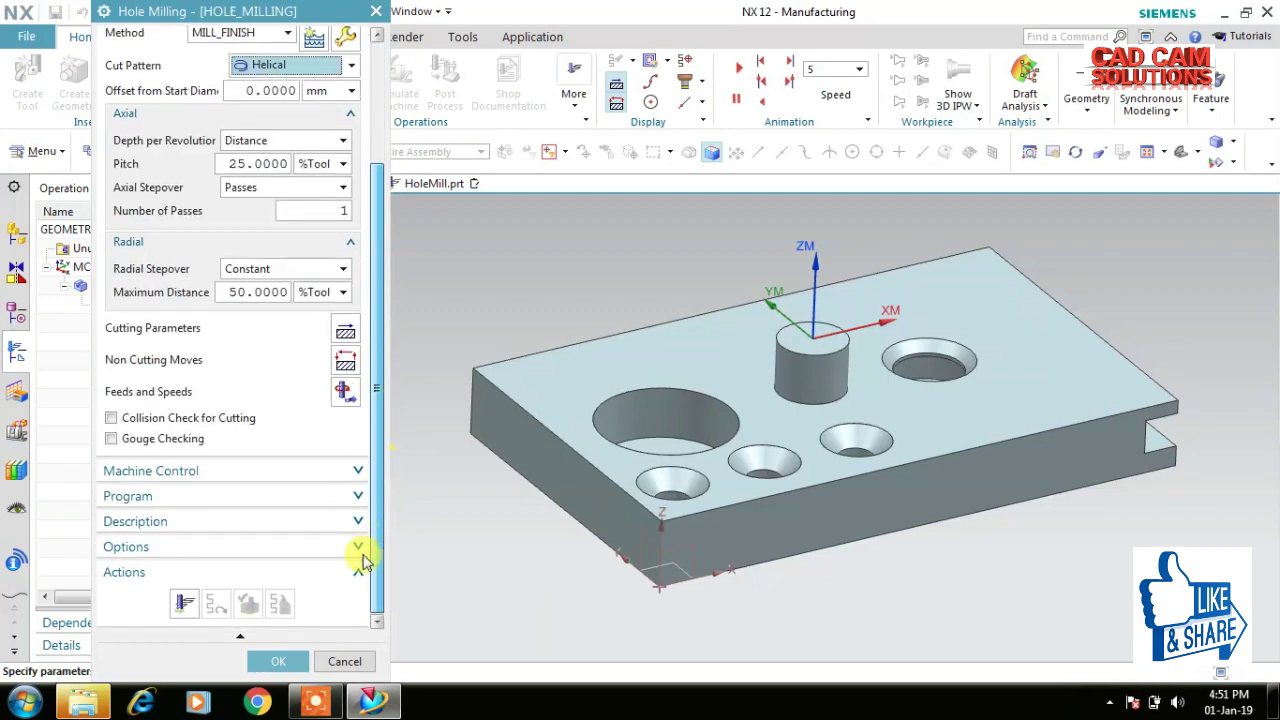
pyautogui.click(184, 603)
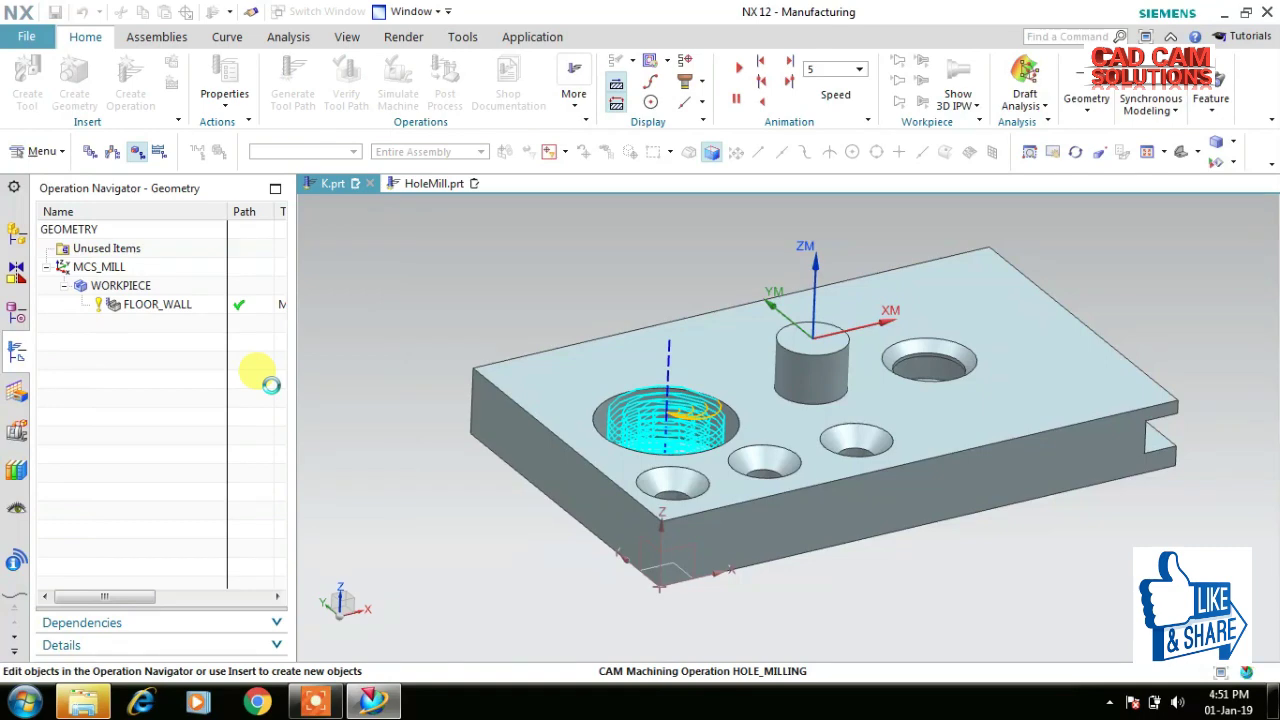
pyautogui.moveTo(691, 287); pyautogui.dragTo(720, 266, button='middle')
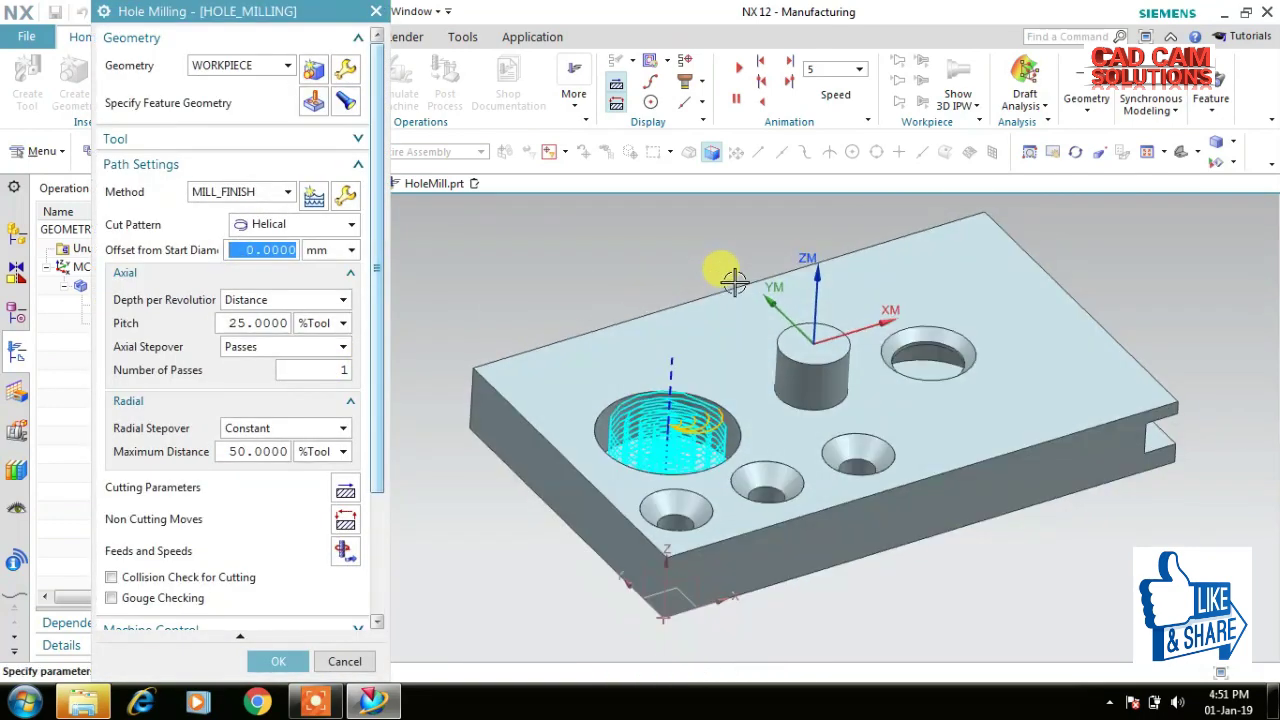
pyautogui.scroll(2, 711, 402)
pyautogui.scroll(-3, 381, 414)
pyautogui.scroll(-3, 343, 521)
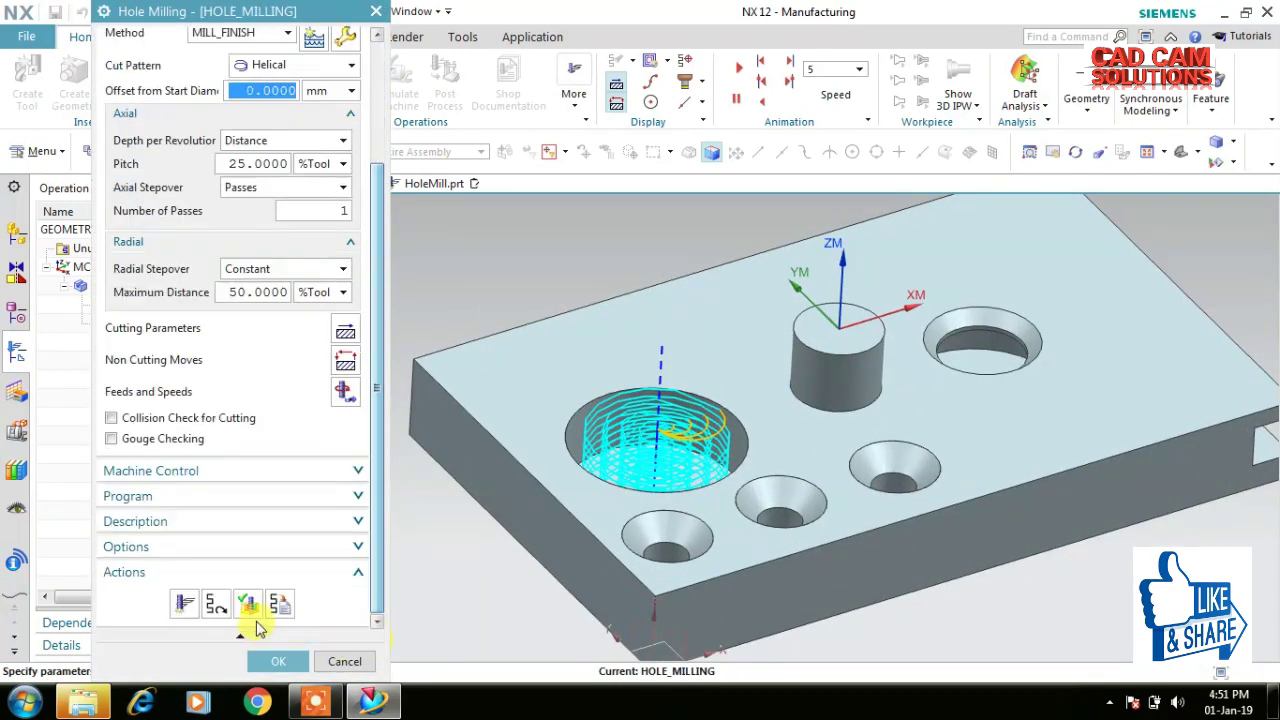
# Play the material-removal verification and save the HOLE_MILLING operation.
pyautogui.click(251, 604)
pyautogui.scroll(-1, 340, 520)
pyautogui.click(232, 623)
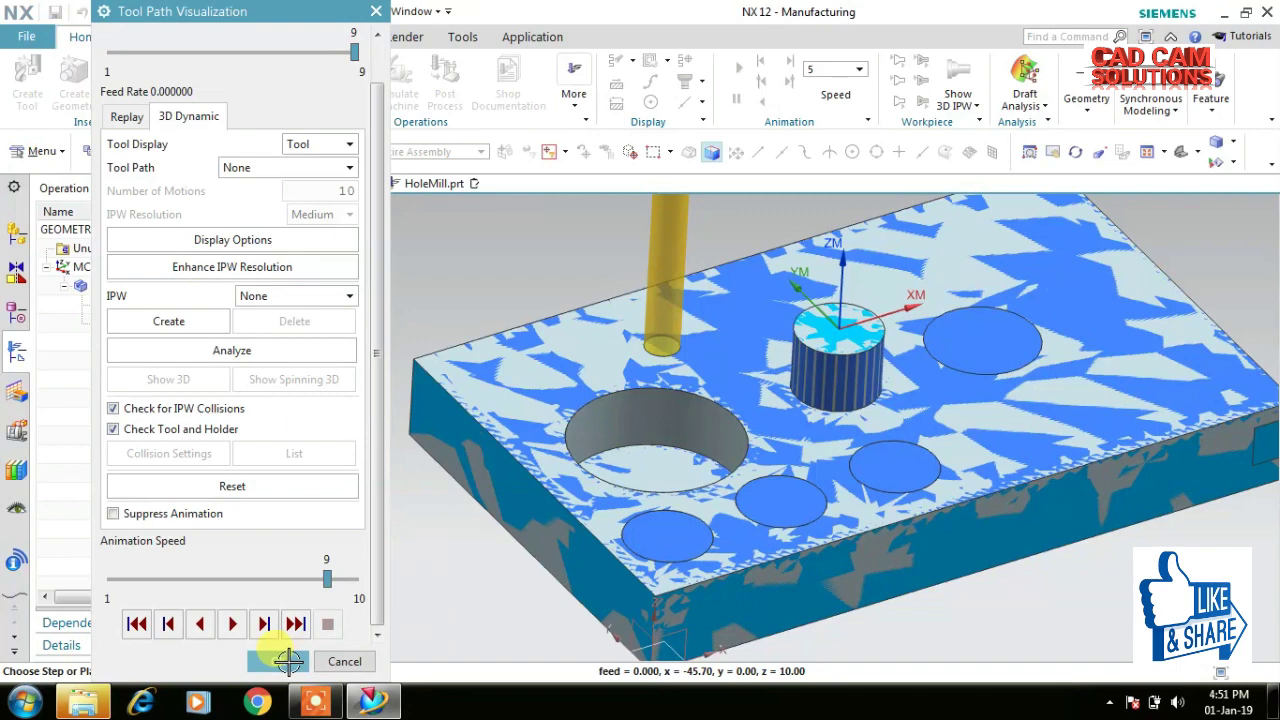
pyautogui.click(278, 660)
pyautogui.click(285, 661)
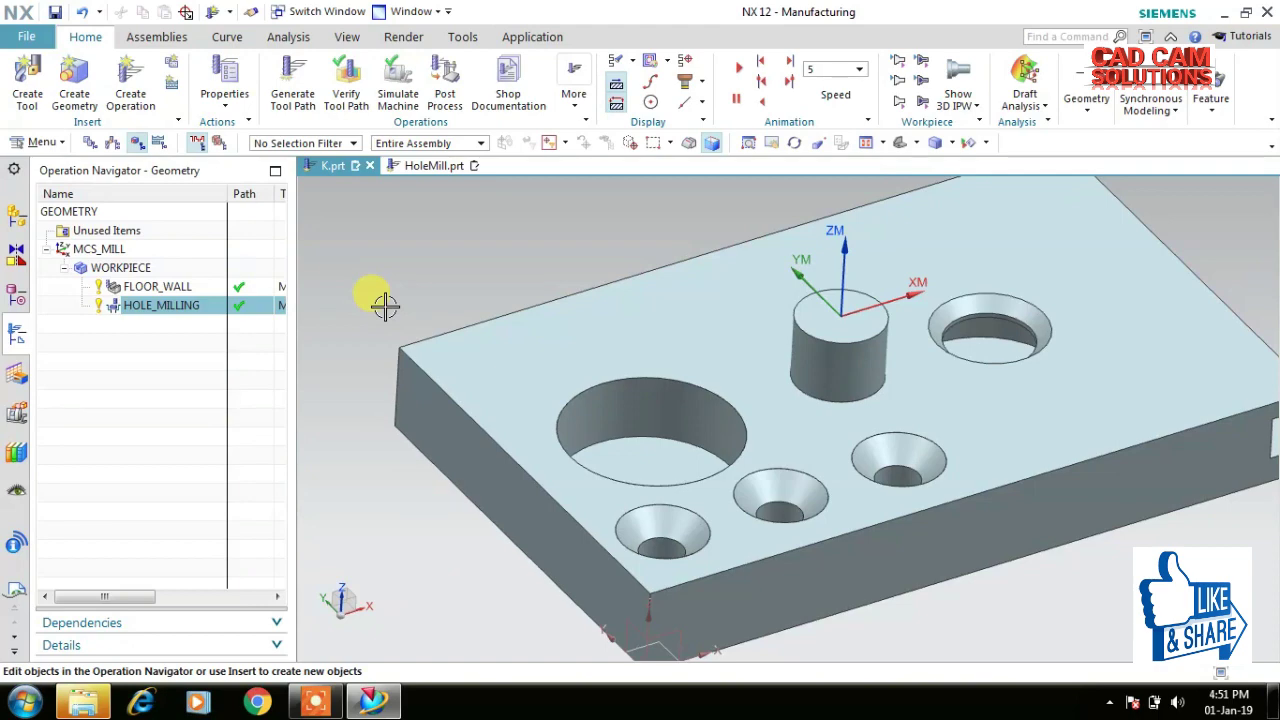
# Start a THREAD_MILLING operation with the tool left at NONE.
pyautogui.click(127, 85)
pyautogui.click(127, 85)
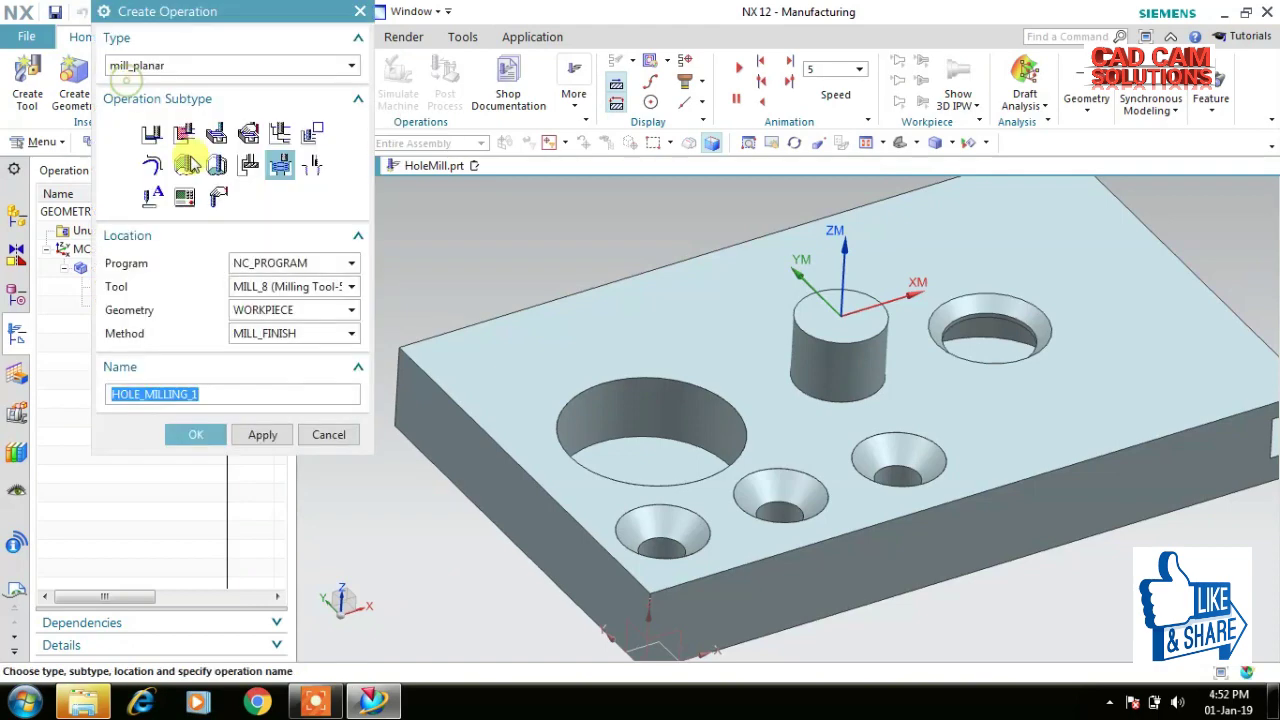
pyautogui.click(313, 170)
pyautogui.click(290, 287)
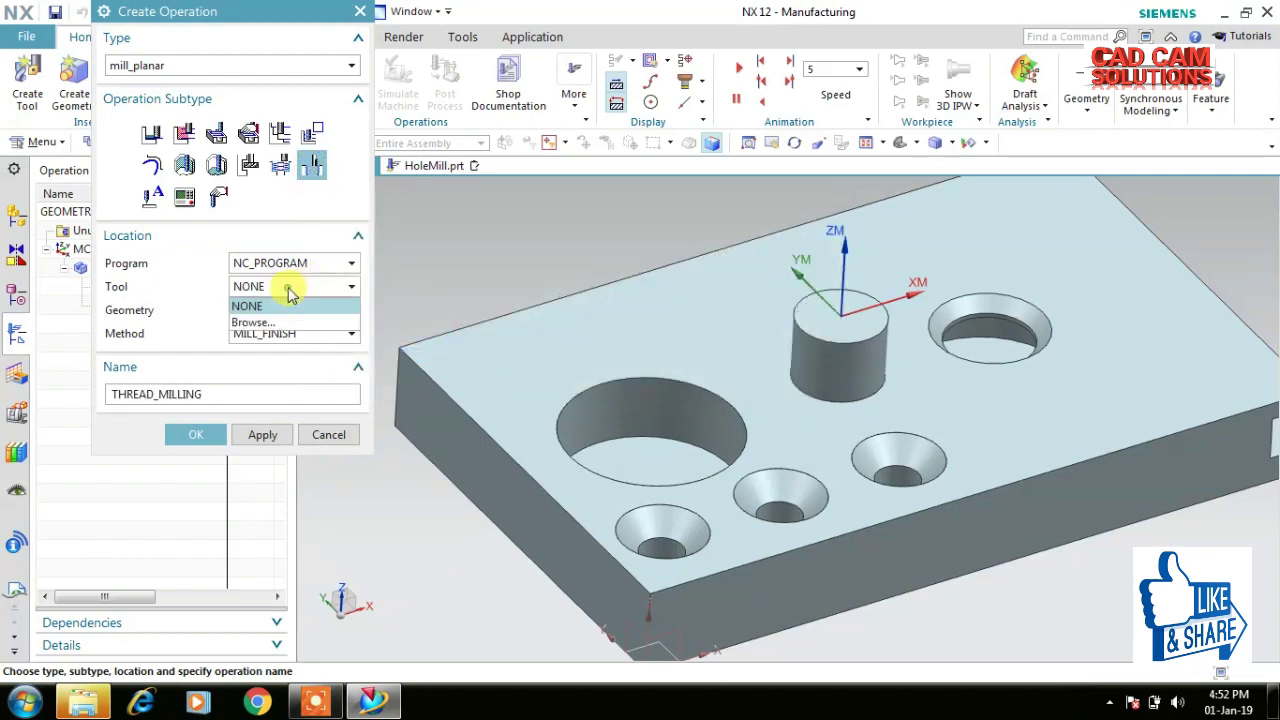
pyautogui.click(290, 290)
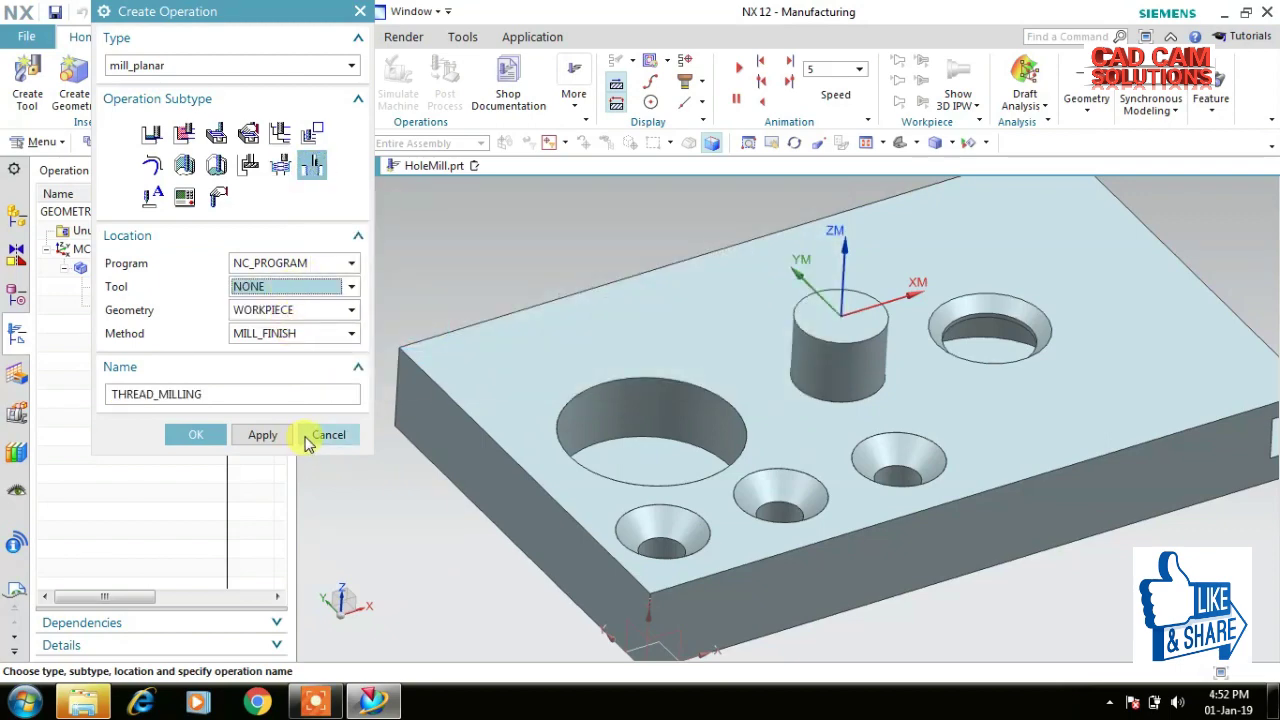
pyautogui.click(200, 436)
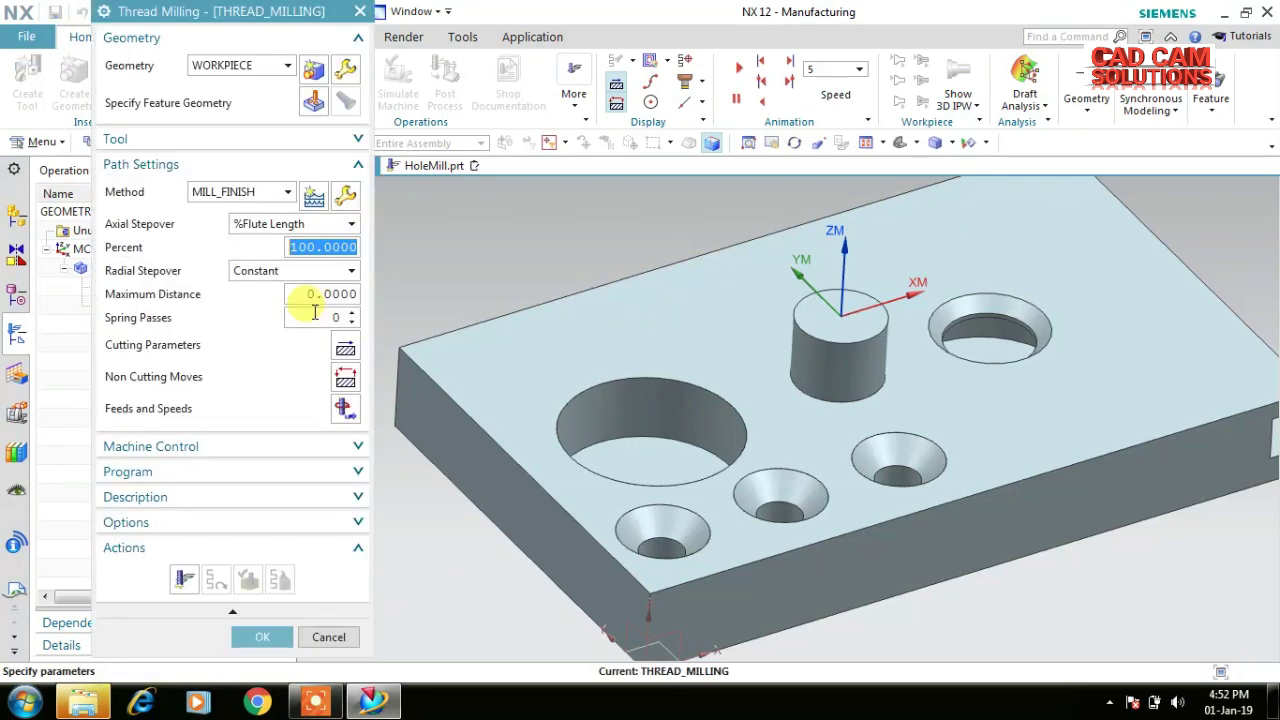
# Cancel both the new-tool definition and the thread milling operation.
pyautogui.click(250, 140)
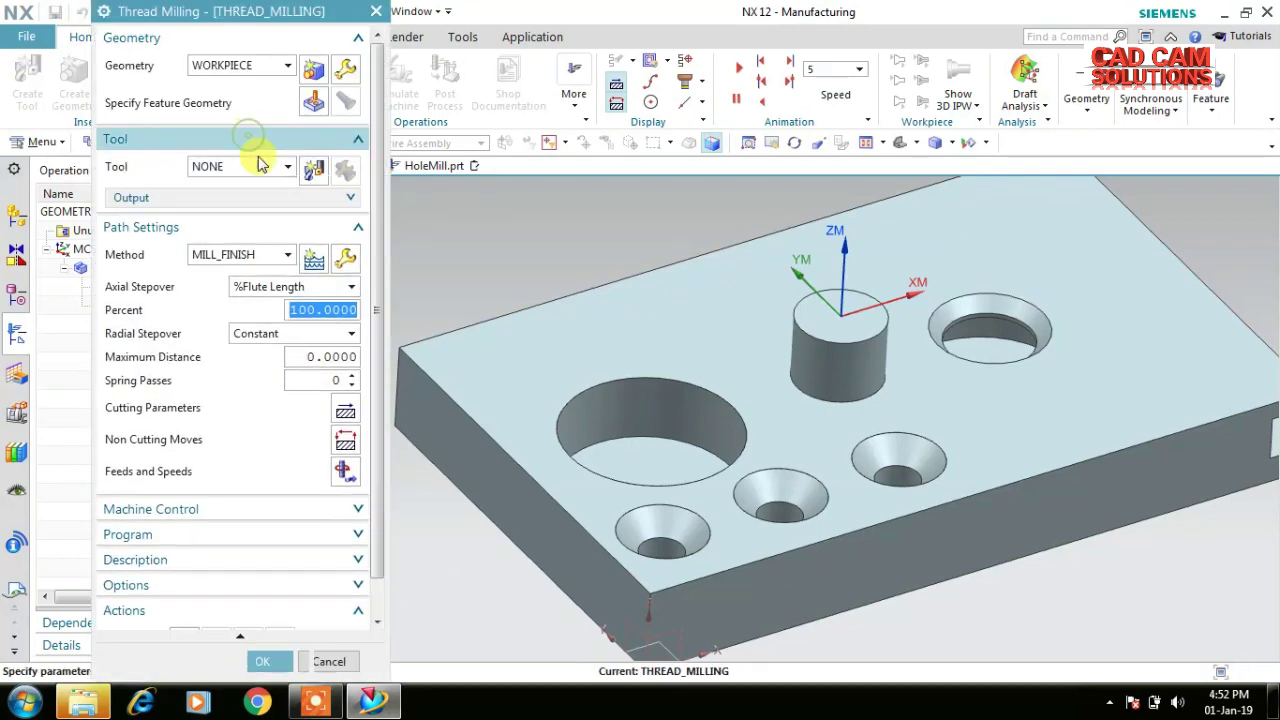
pyautogui.click(316, 171)
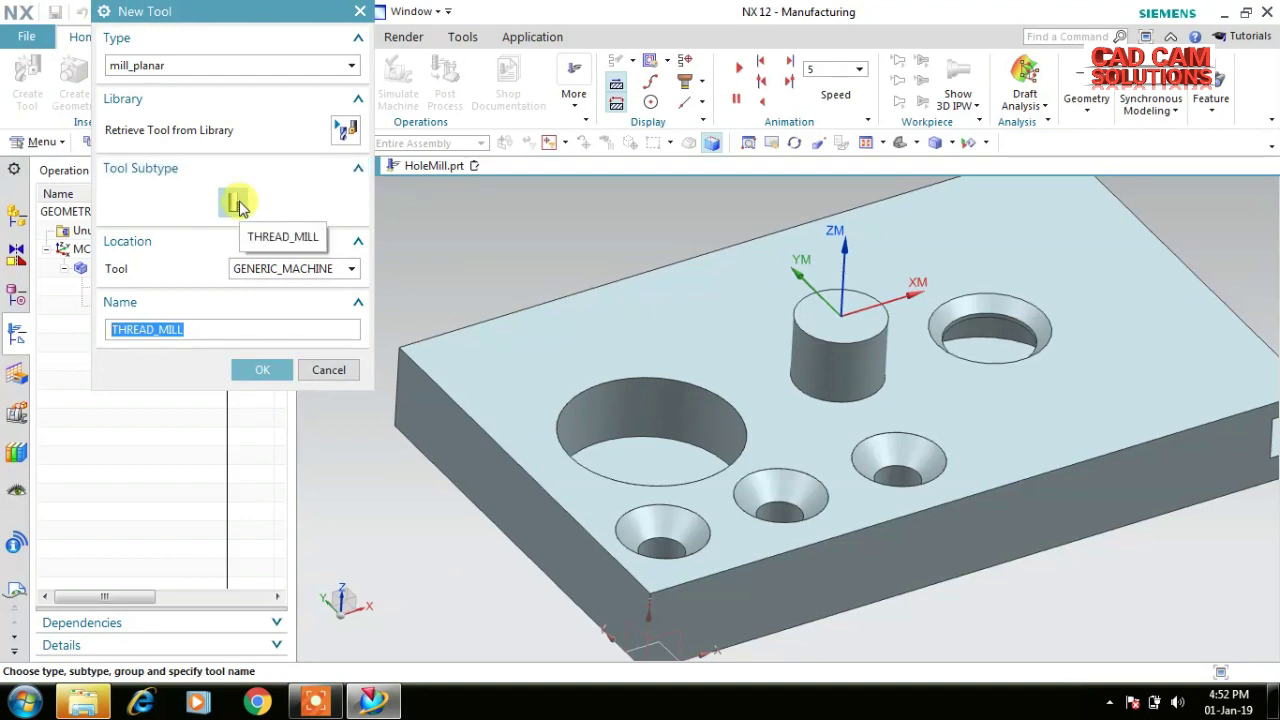
pyautogui.click(330, 370)
pyautogui.click(345, 664)
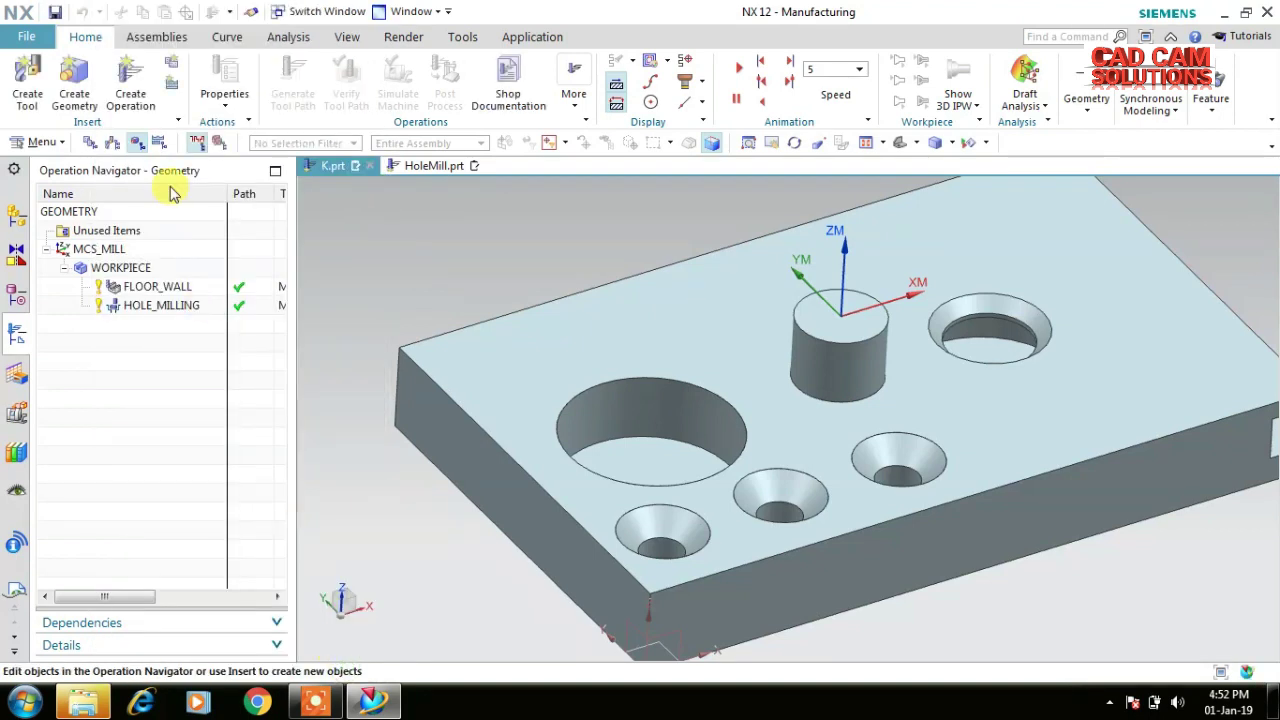
pyautogui.click(28, 92)
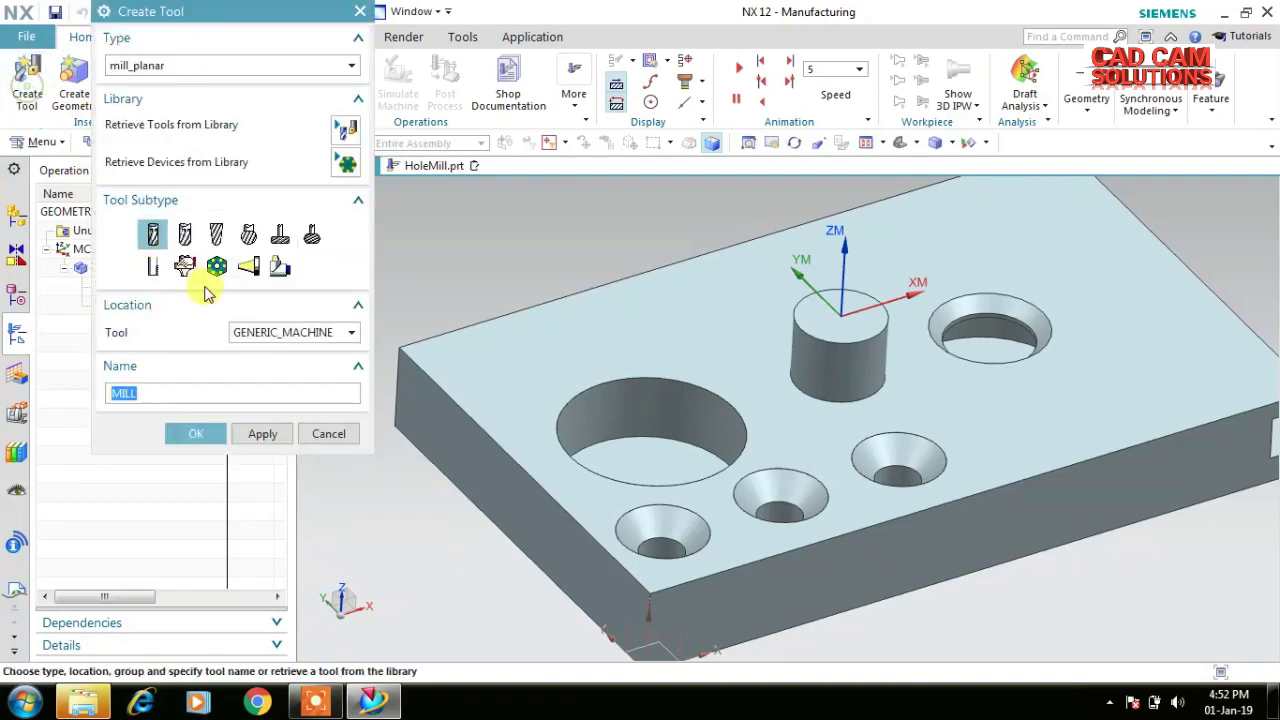
# Retrieve the 6.2 mm thread mill ugt0231_002 from the library's Thread Mill class.
pyautogui.click(346, 133)
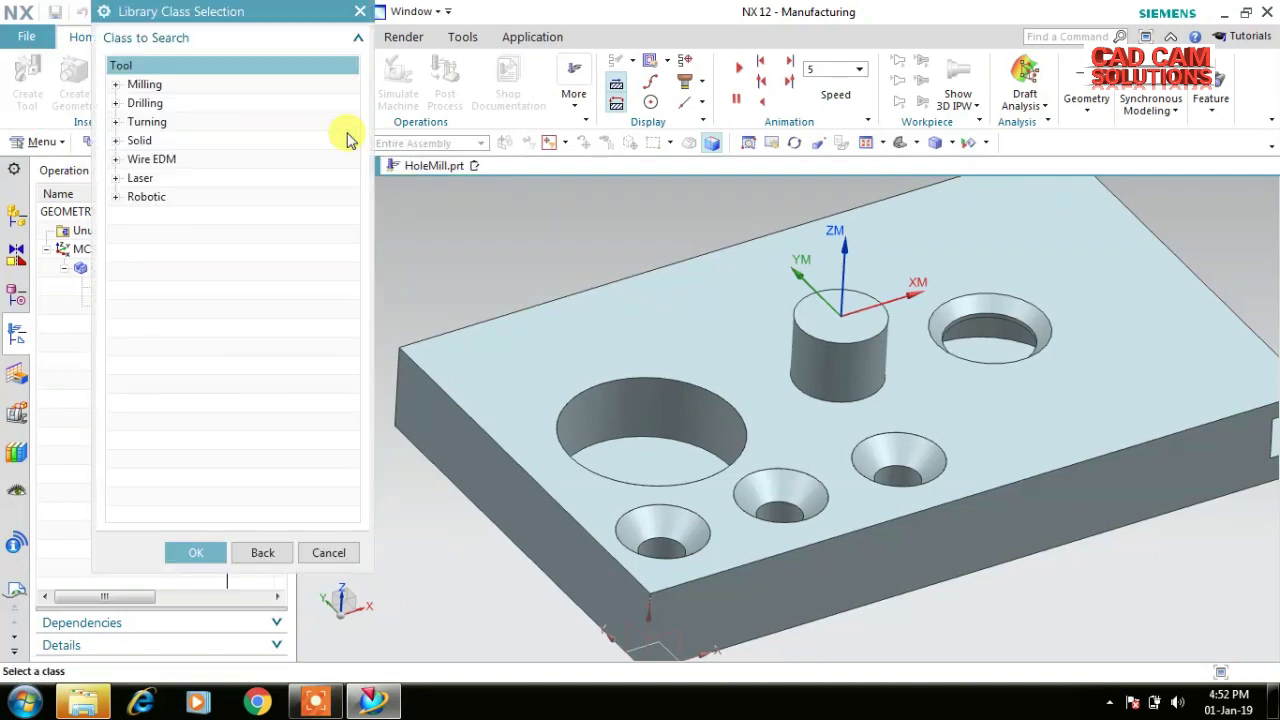
pyautogui.click(115, 85)
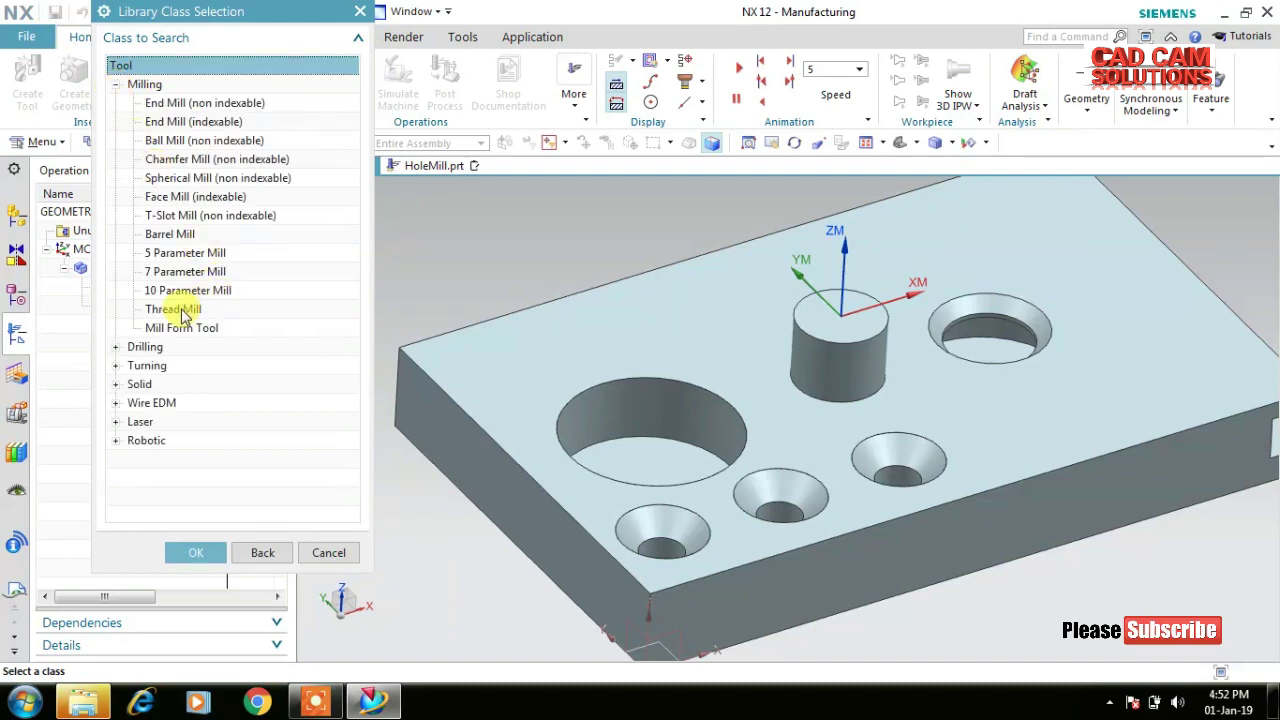
pyautogui.click(175, 309)
pyautogui.click(192, 556)
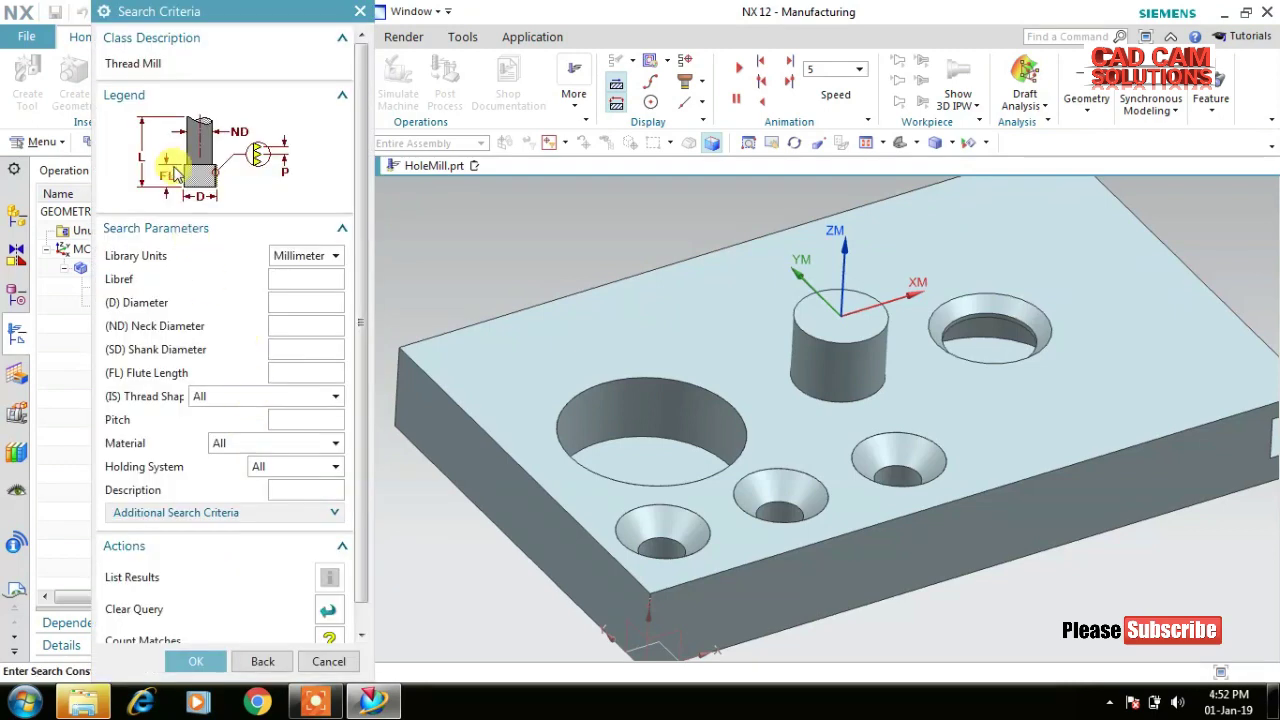
pyautogui.click(200, 663)
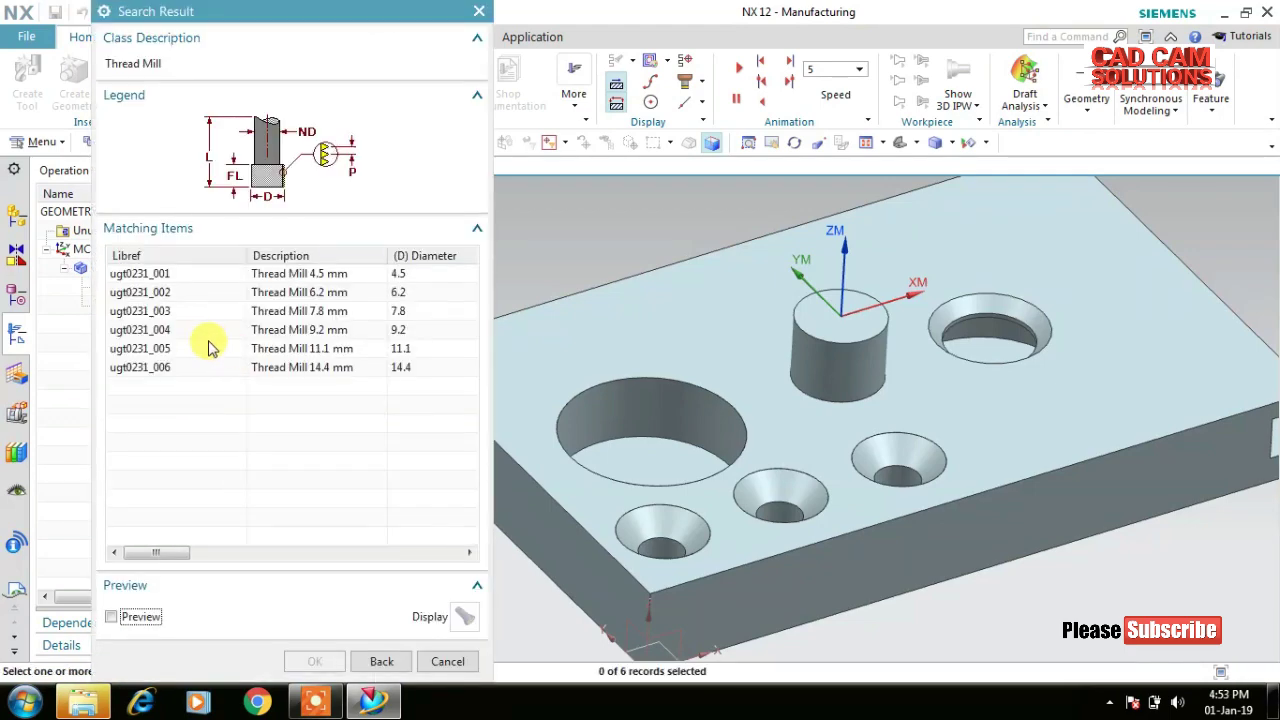
pyautogui.click(158, 294)
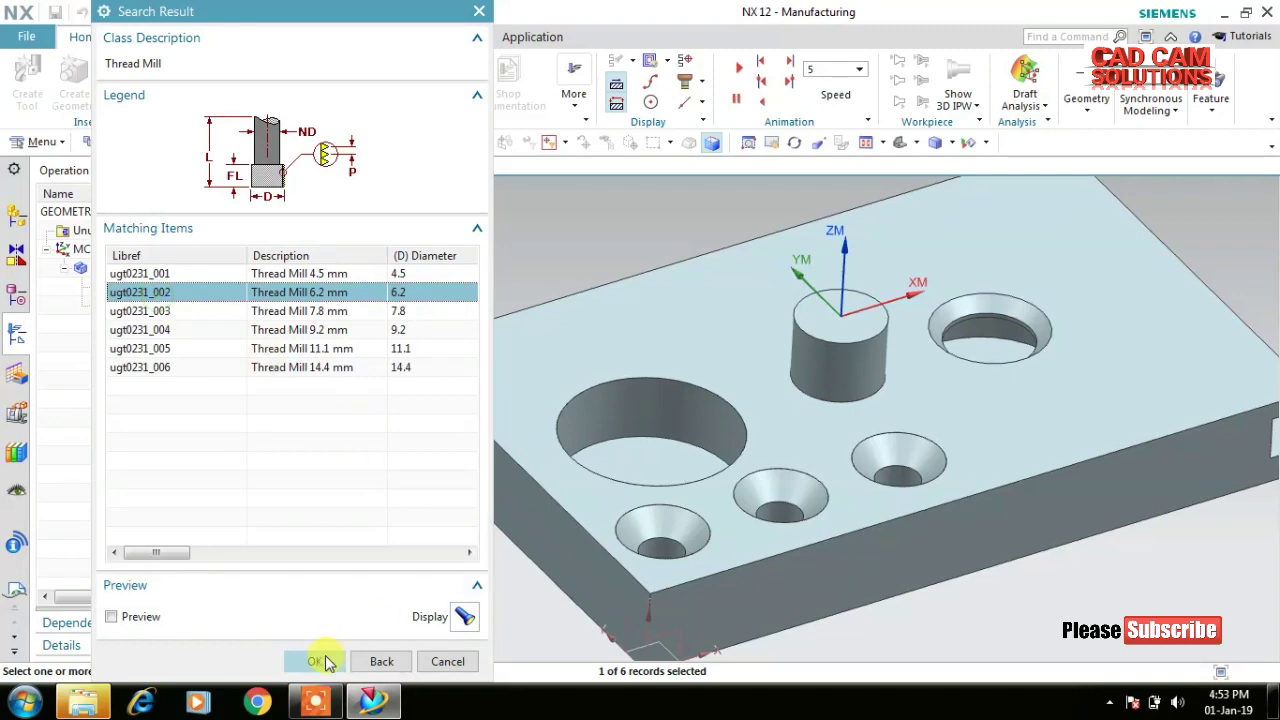
pyautogui.click(325, 663)
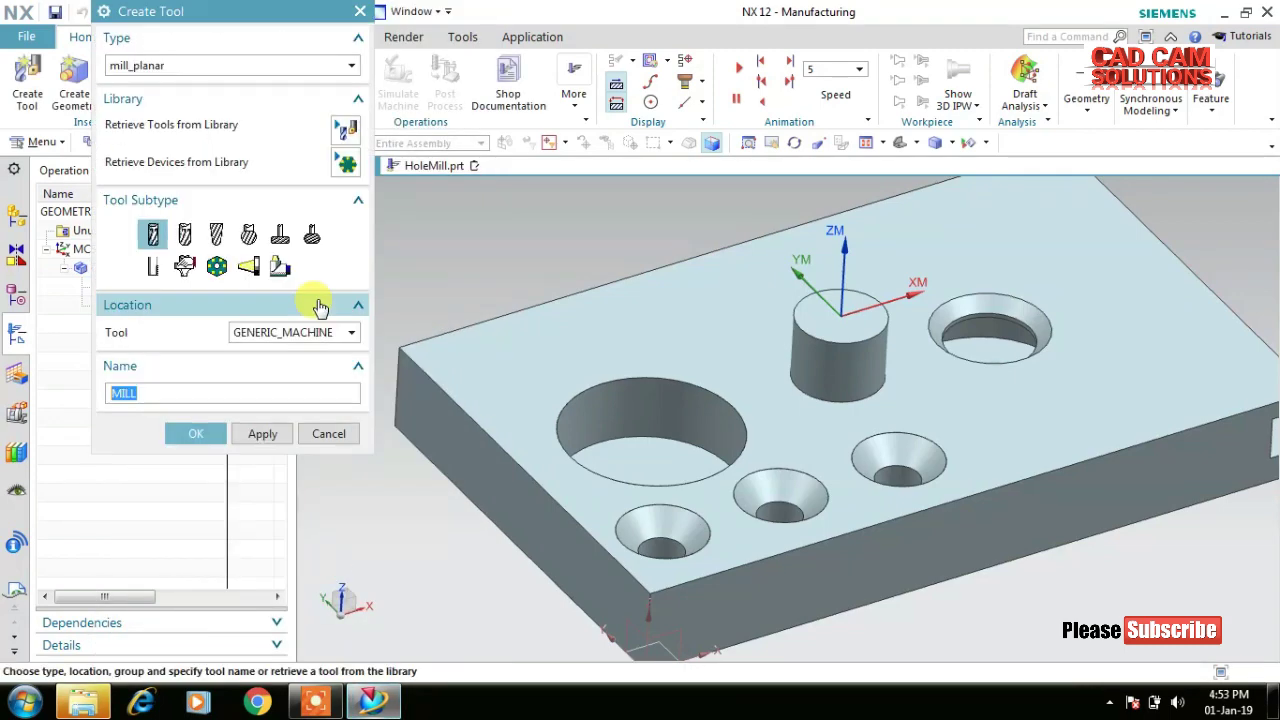
pyautogui.click(322, 435)
pyautogui.click(130, 85)
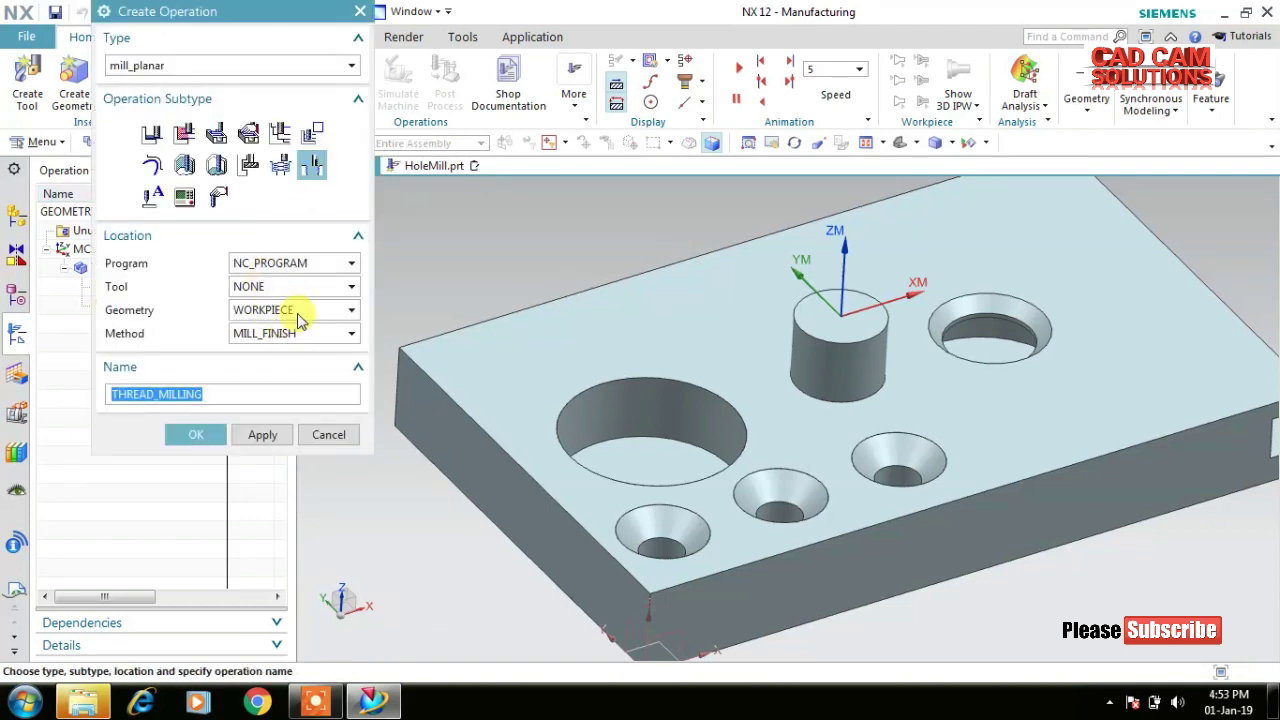
# Create a THREAD_MILLING operation with tool UGT0231_002 on the large hole.
pyautogui.click(300, 287)
pyautogui.click(286, 323)
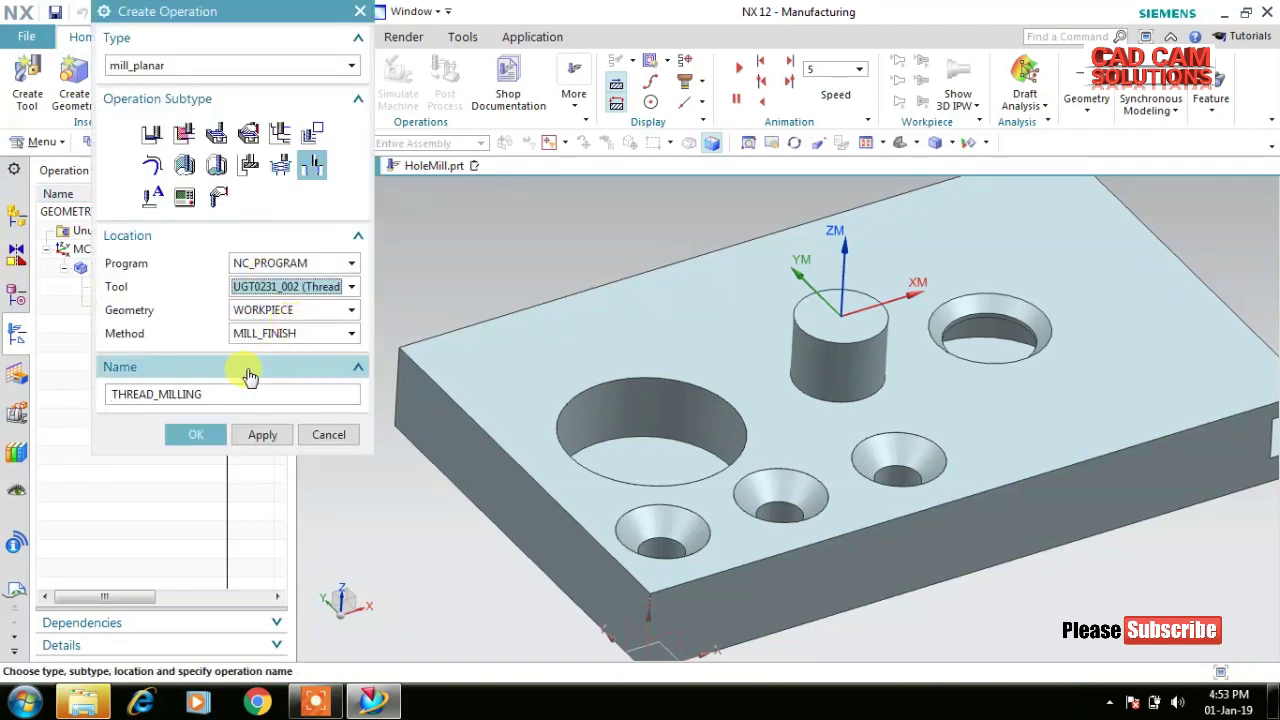
pyautogui.click(196, 446)
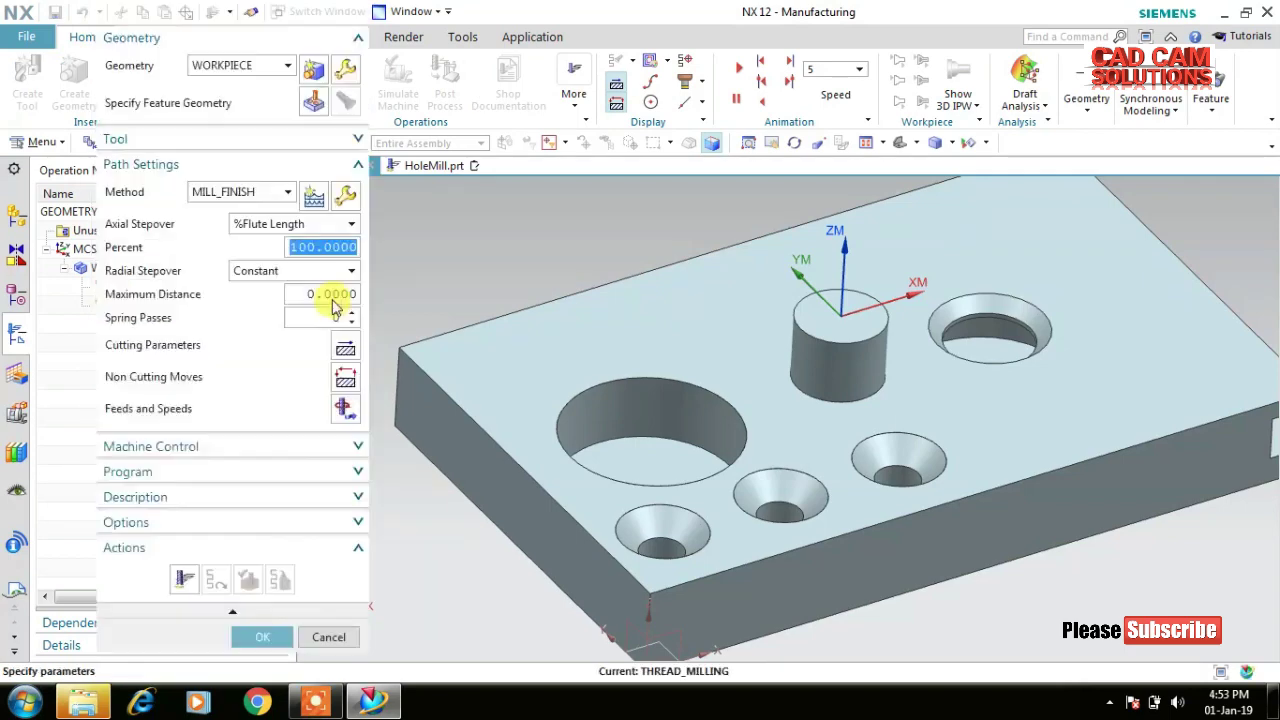
pyautogui.click(316, 103)
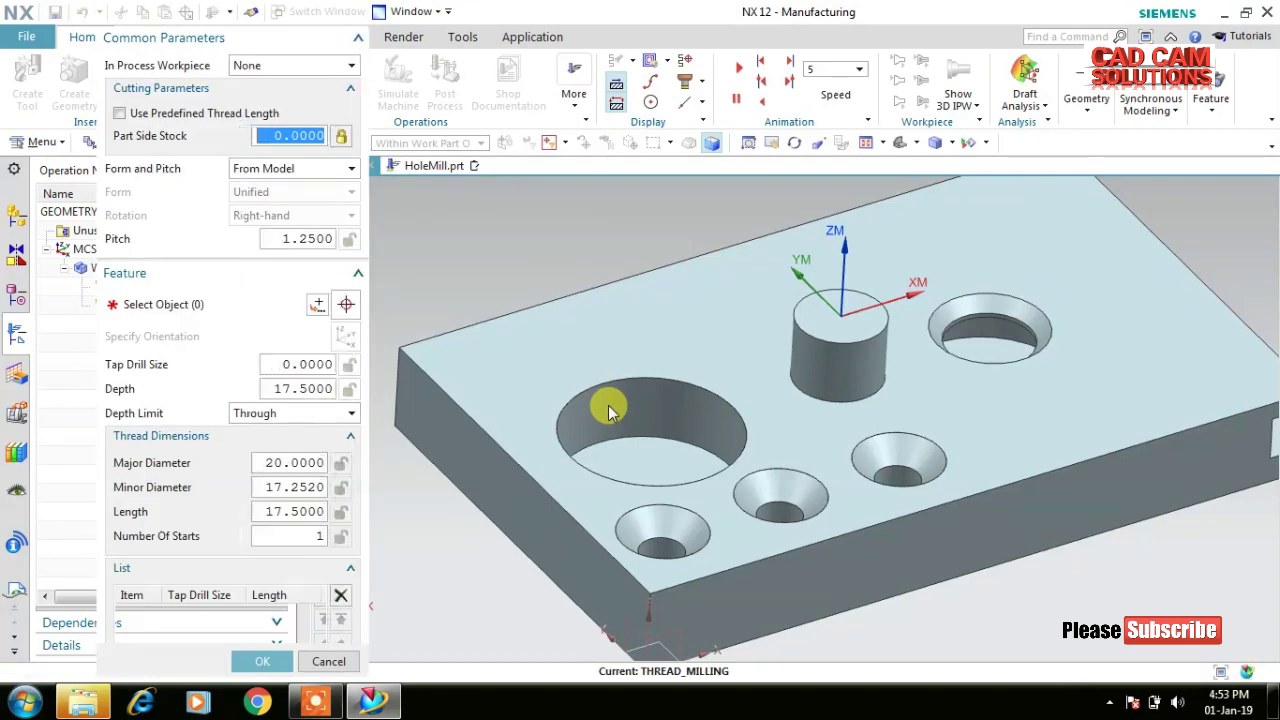
pyautogui.click(607, 399)
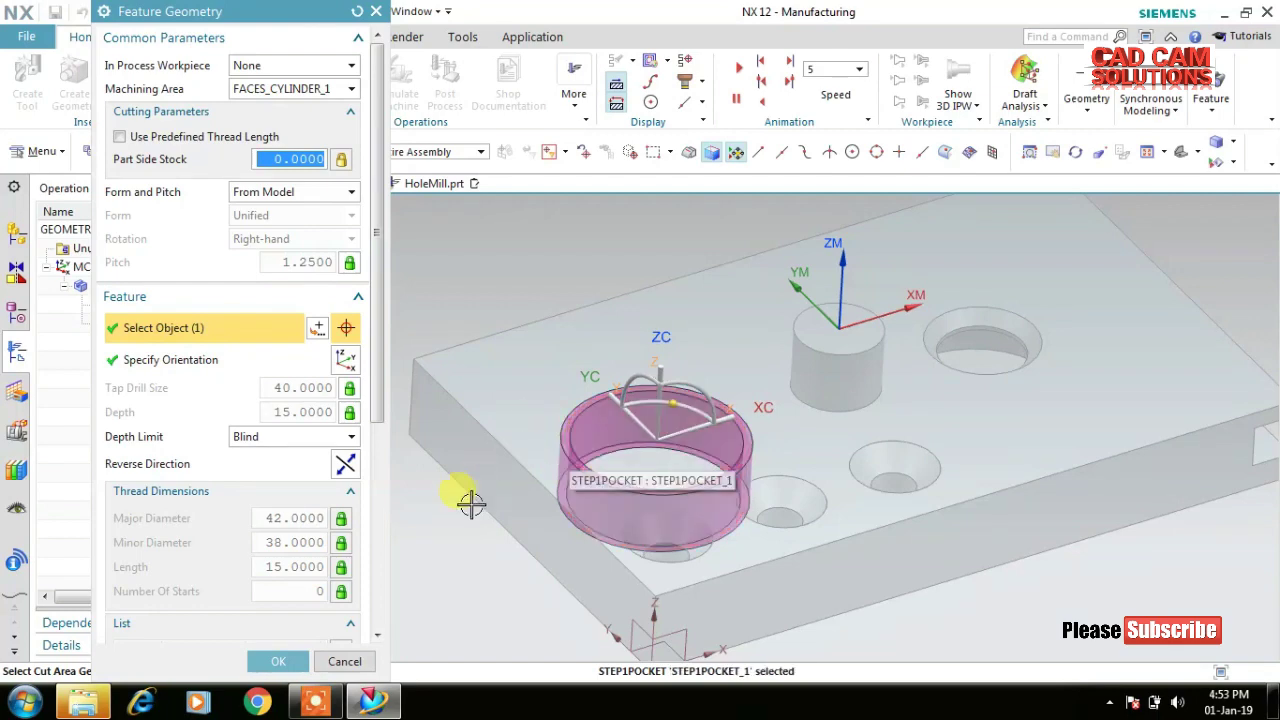
pyautogui.click(267, 670)
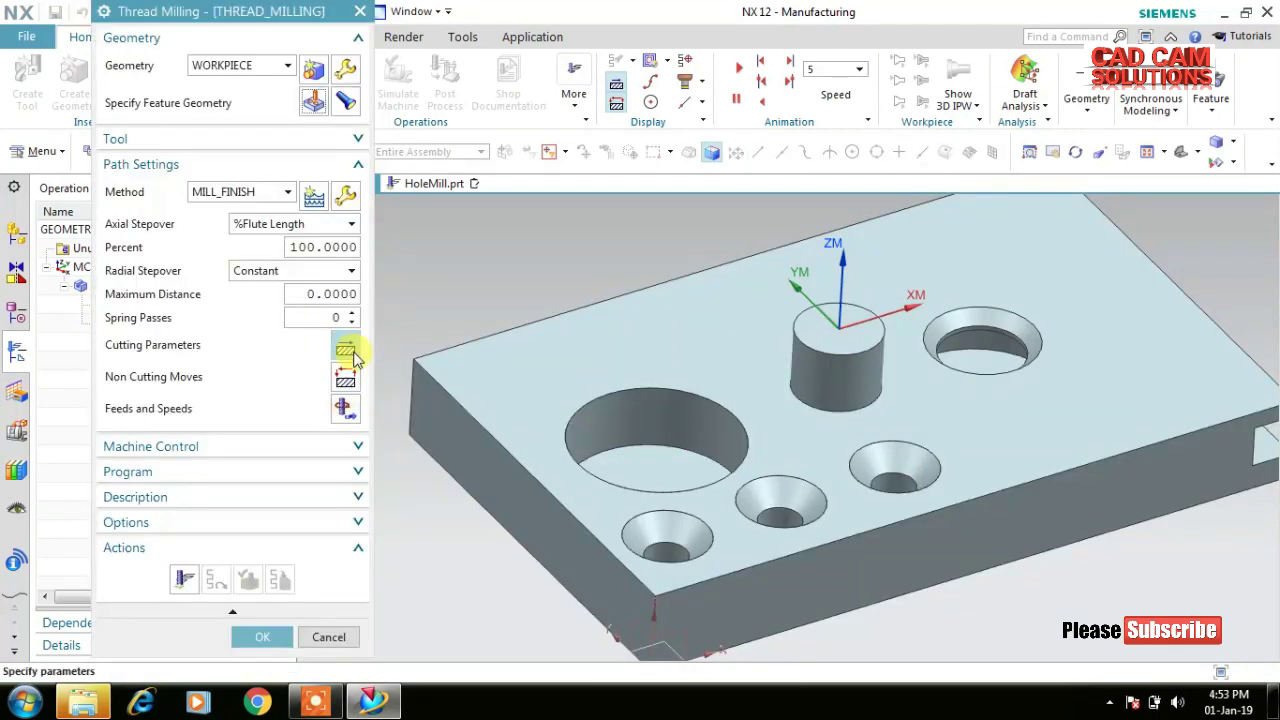
# Generate the thread toolpath, dismiss the alerts, and accept the operation.
pyautogui.click(190, 580)
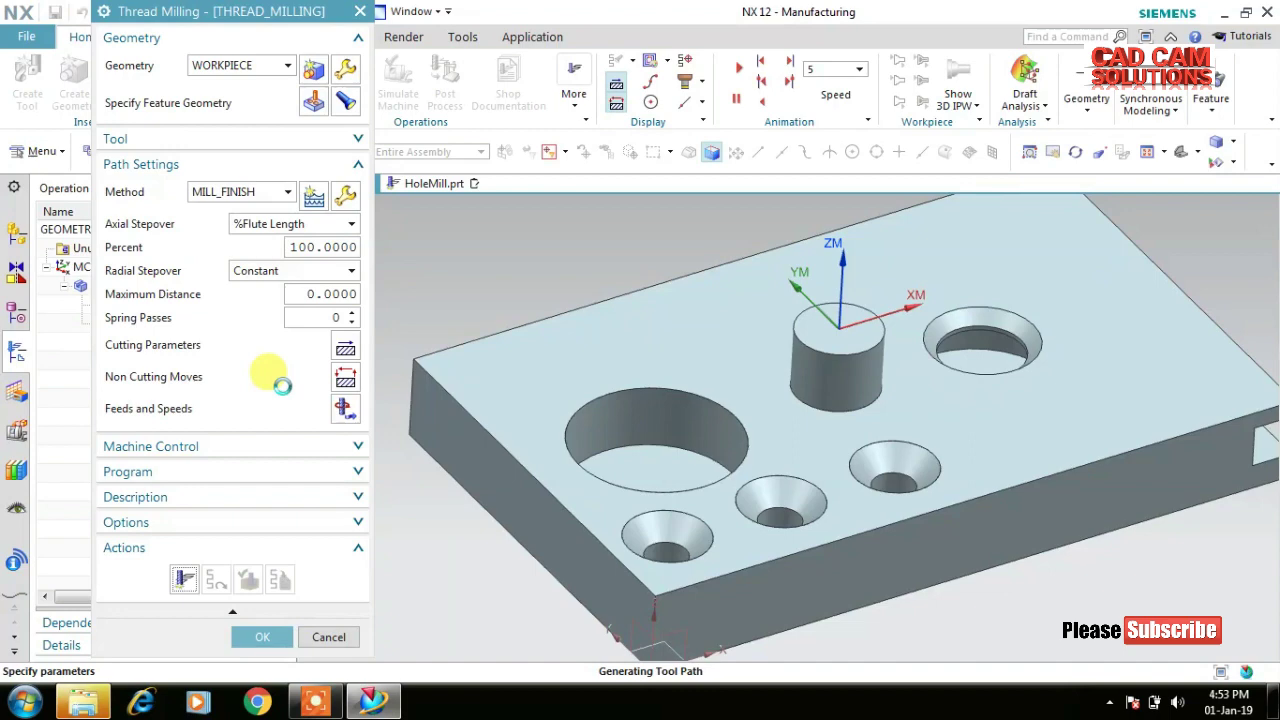
pyautogui.middleClick(272, 378)
pyautogui.scroll(3, 650, 440)
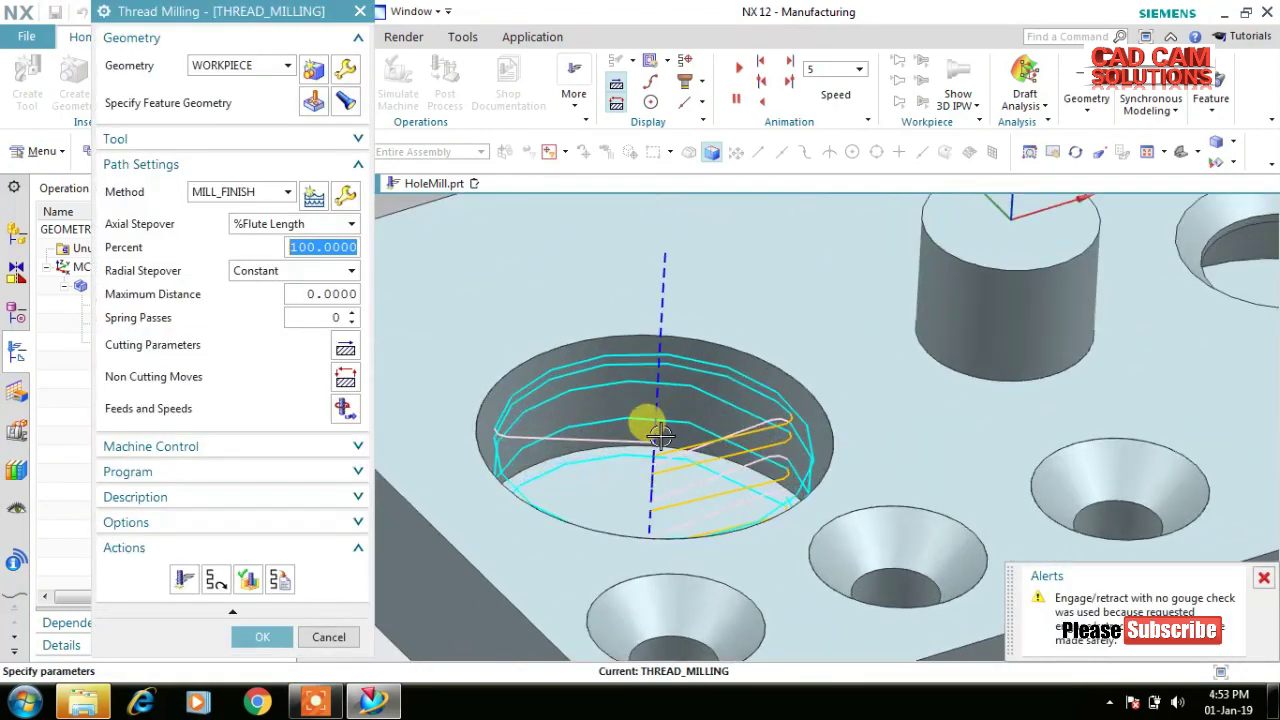
pyautogui.click(1264, 580)
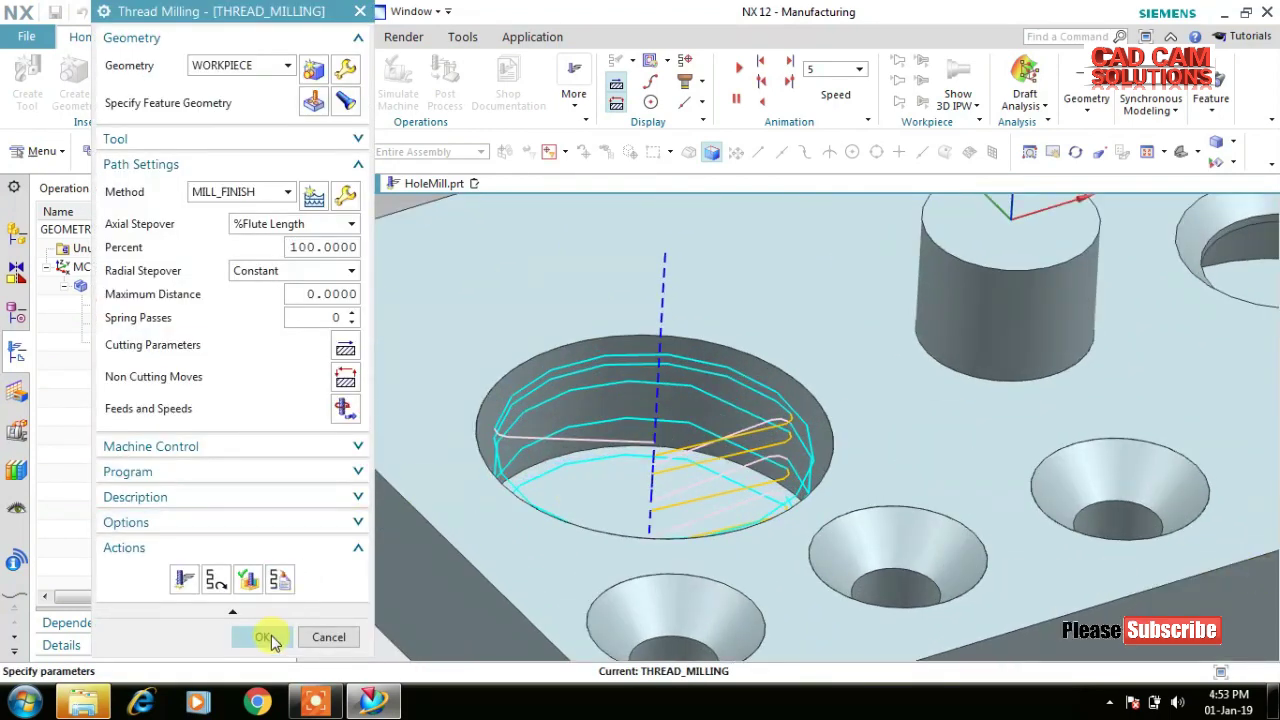
pyautogui.click(268, 638)
pyautogui.scroll(-3, 585, 457)
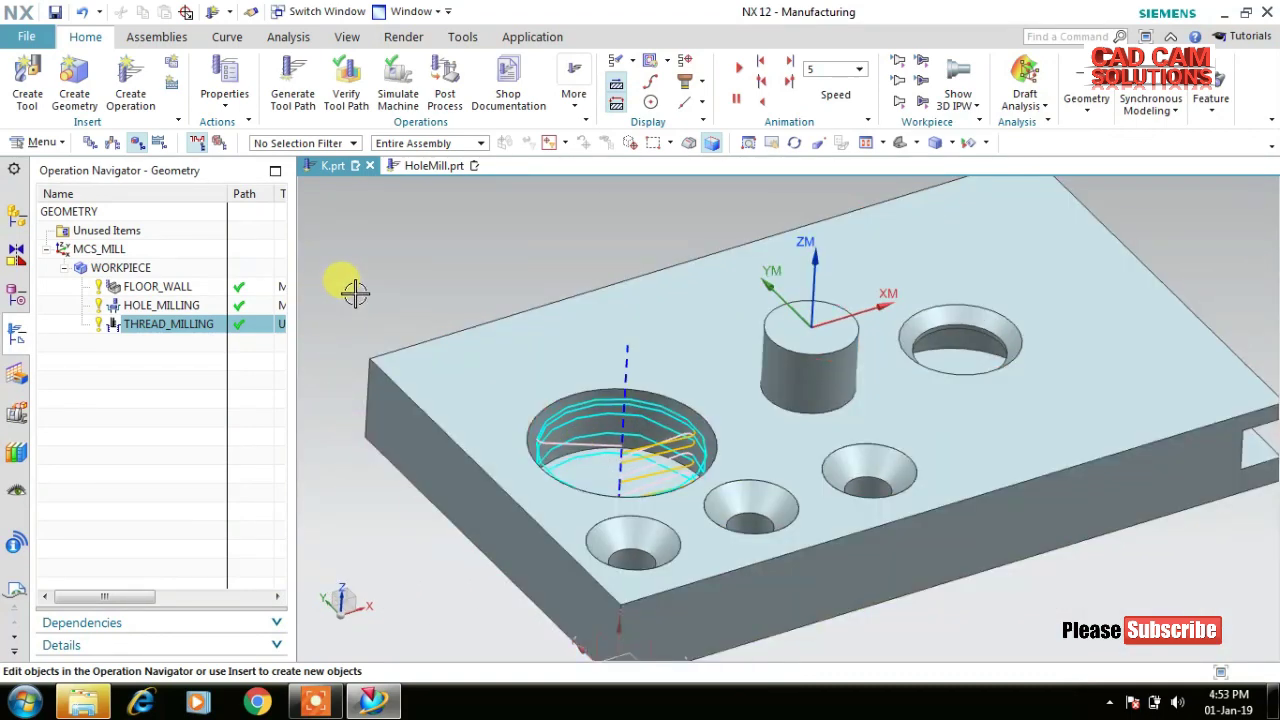
pyautogui.click(355, 291)
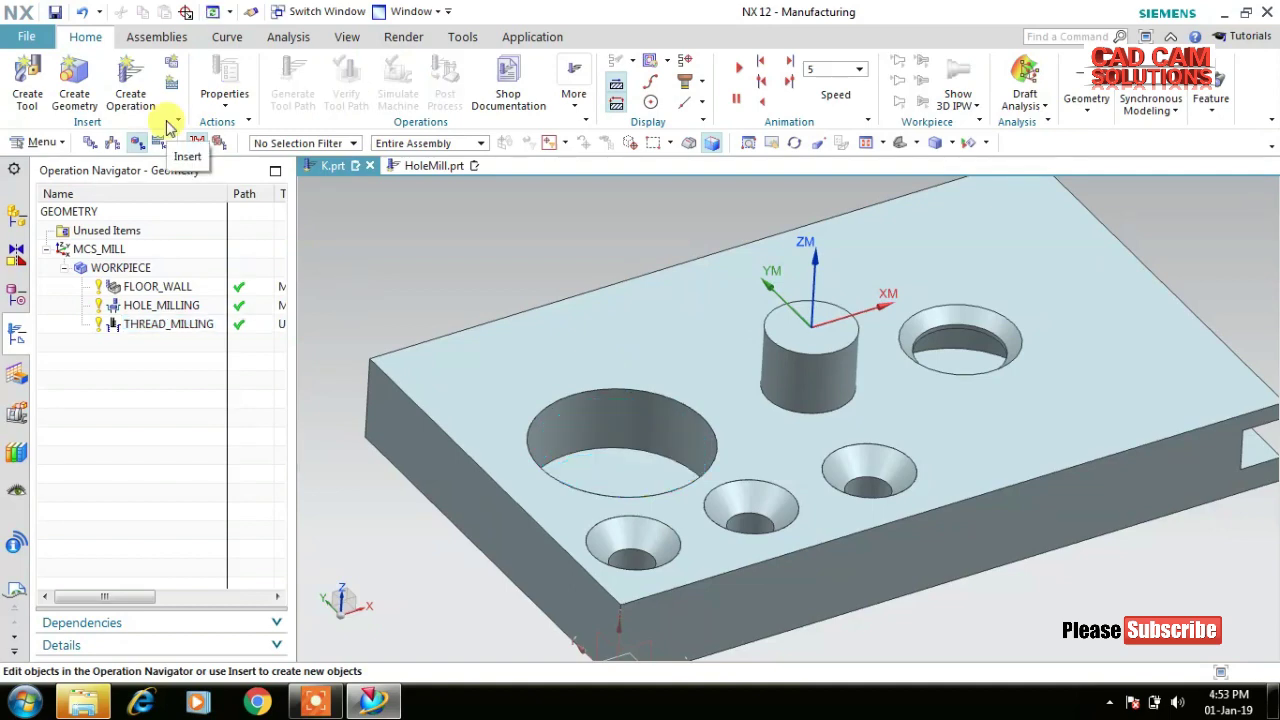
# Create a hole_making Boss Thread Milling operation.
pyautogui.click(131, 80)
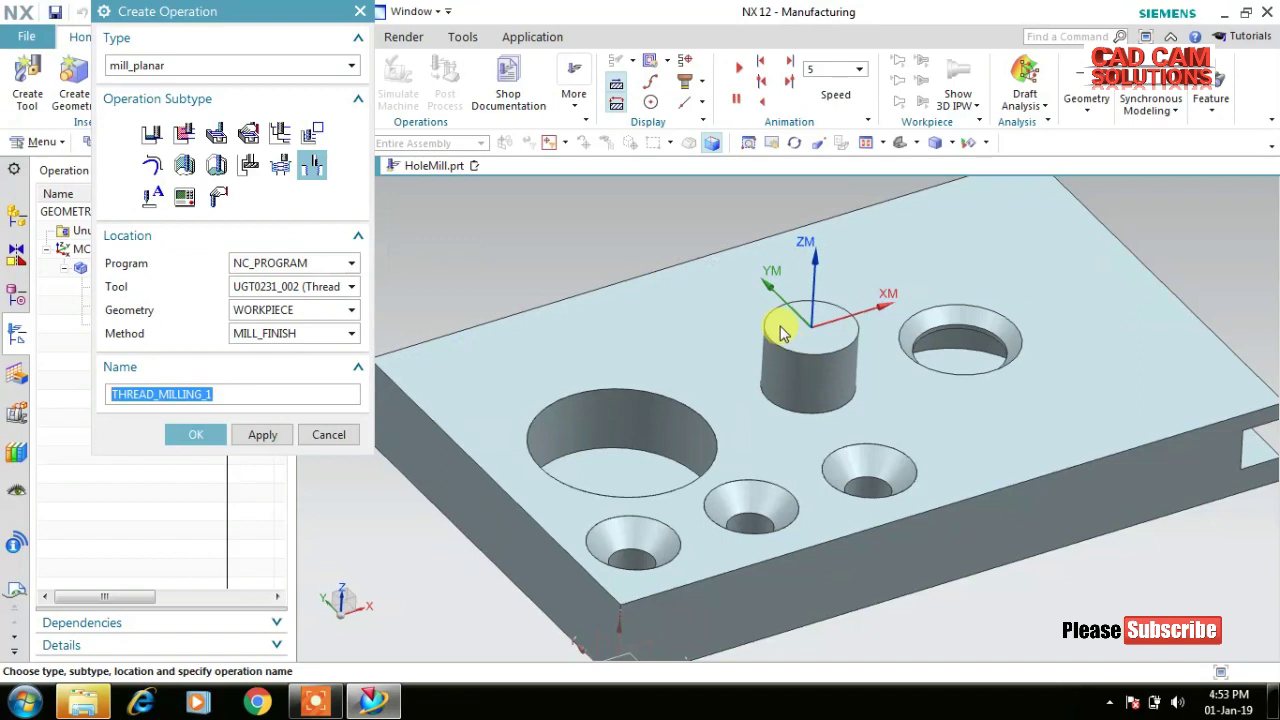
pyautogui.click(205, 63)
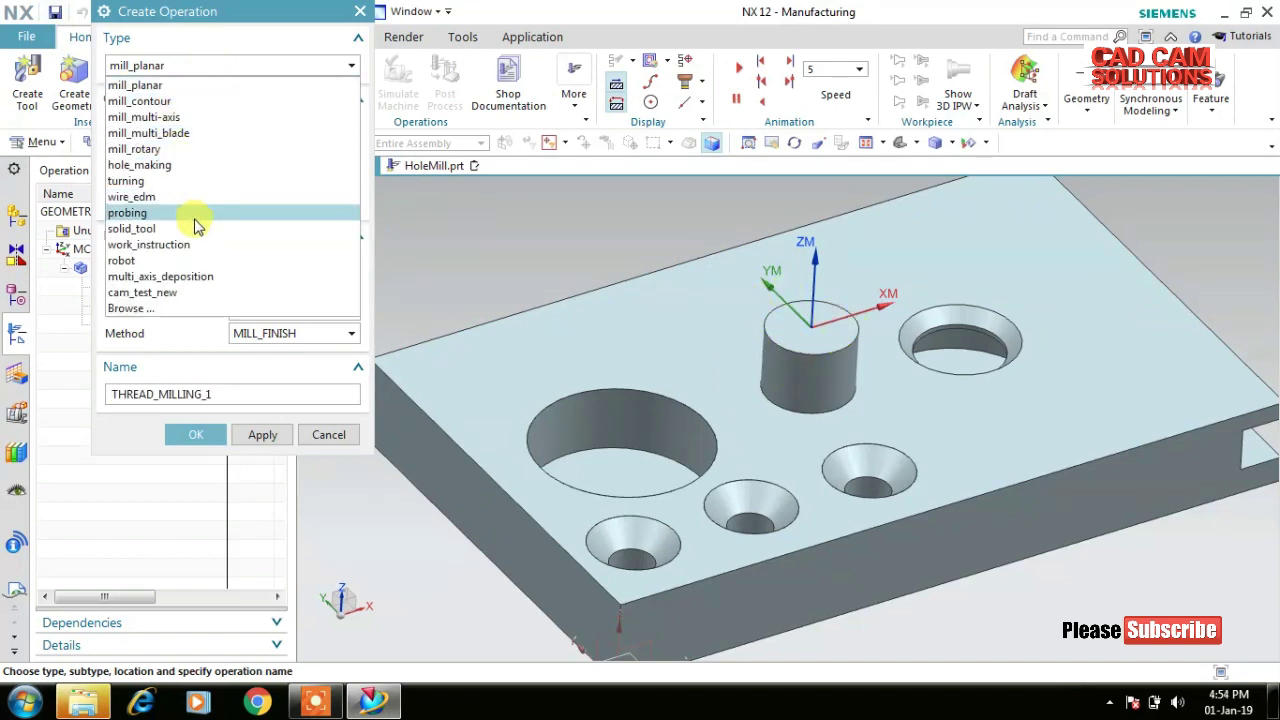
pyautogui.click(197, 167)
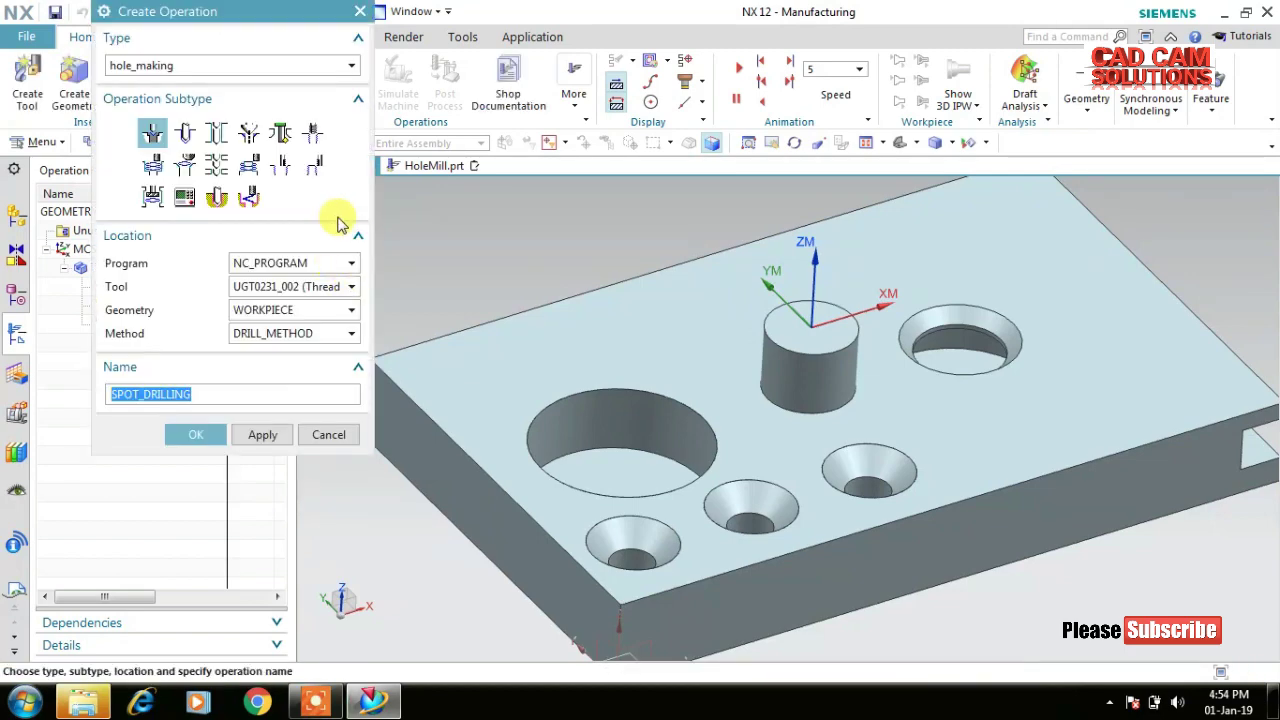
pyautogui.click(313, 168)
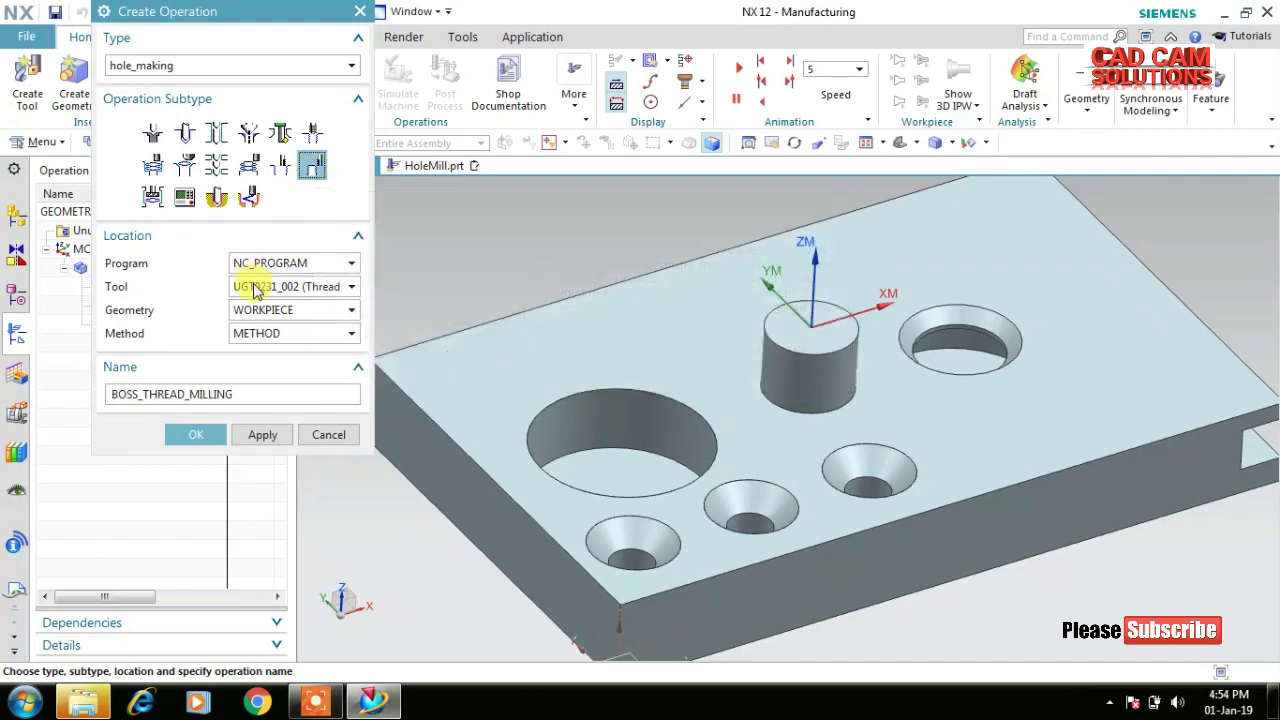
pyautogui.click(192, 435)
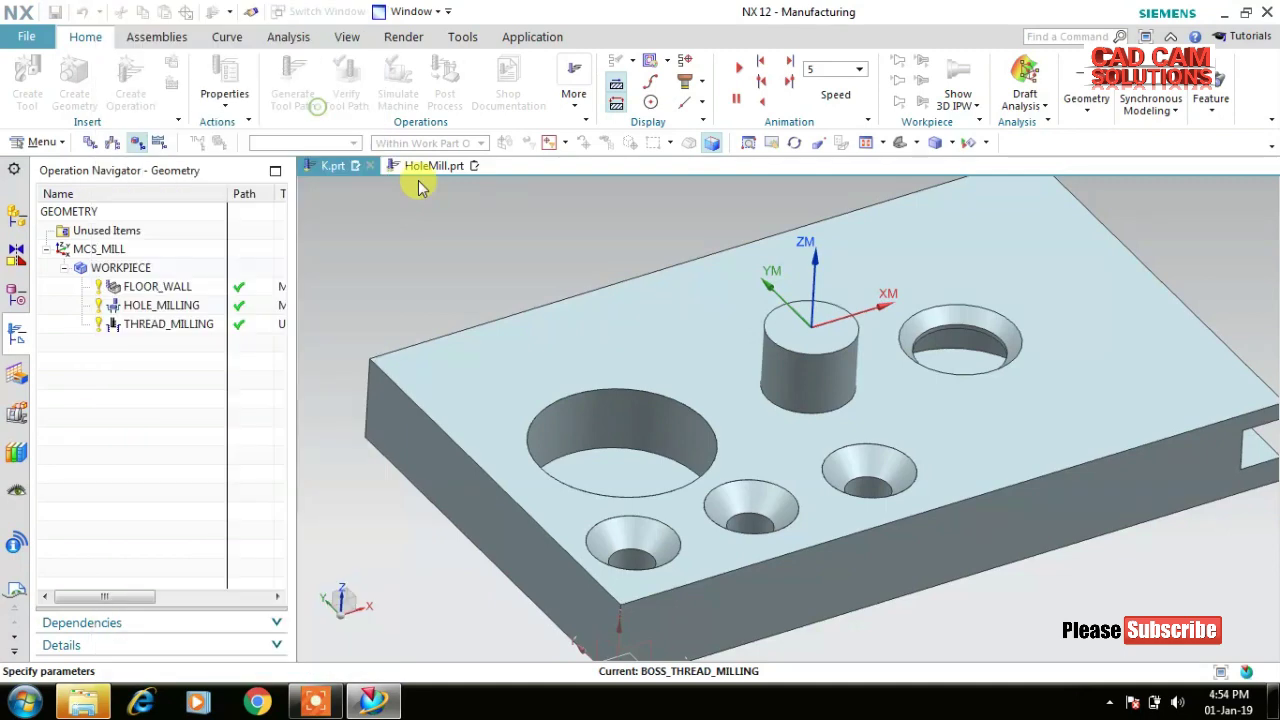
# Select the cylindrical boss face, generate the helical toolpath, and accept the operation.
pyautogui.click(785, 370)
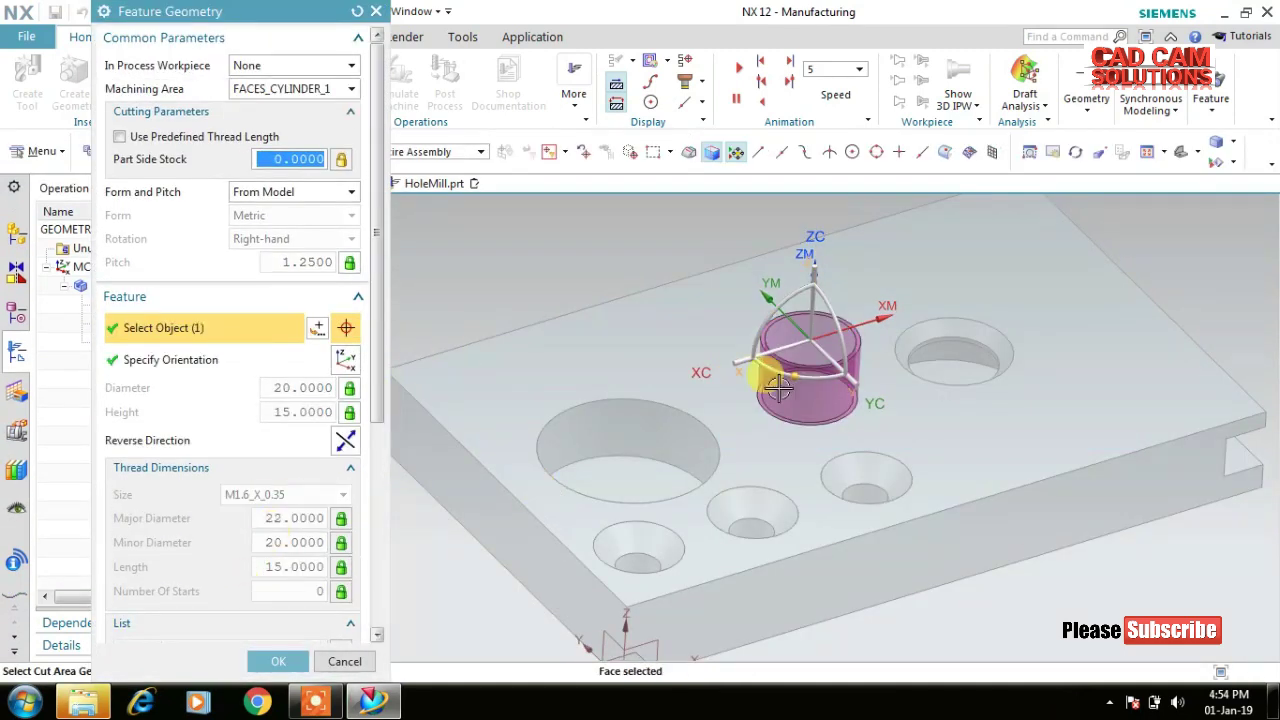
pyautogui.click(280, 663)
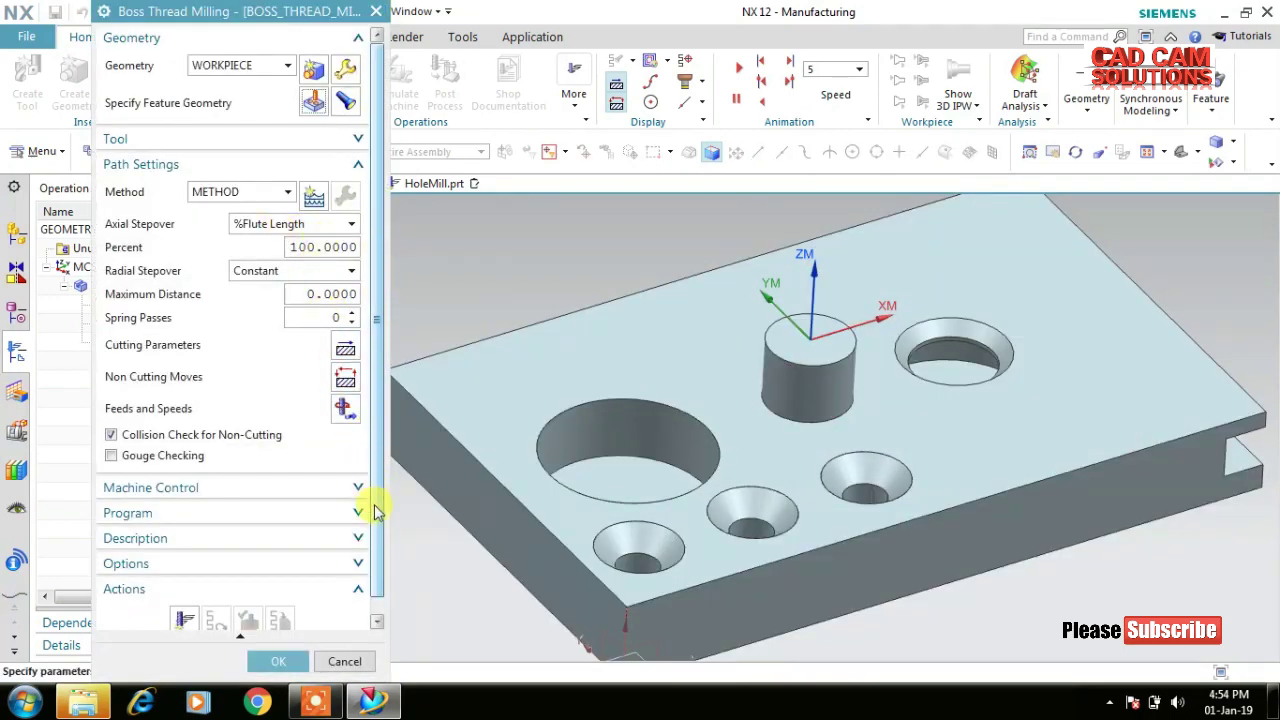
pyautogui.scroll(-1, 371, 563)
pyautogui.click(184, 603)
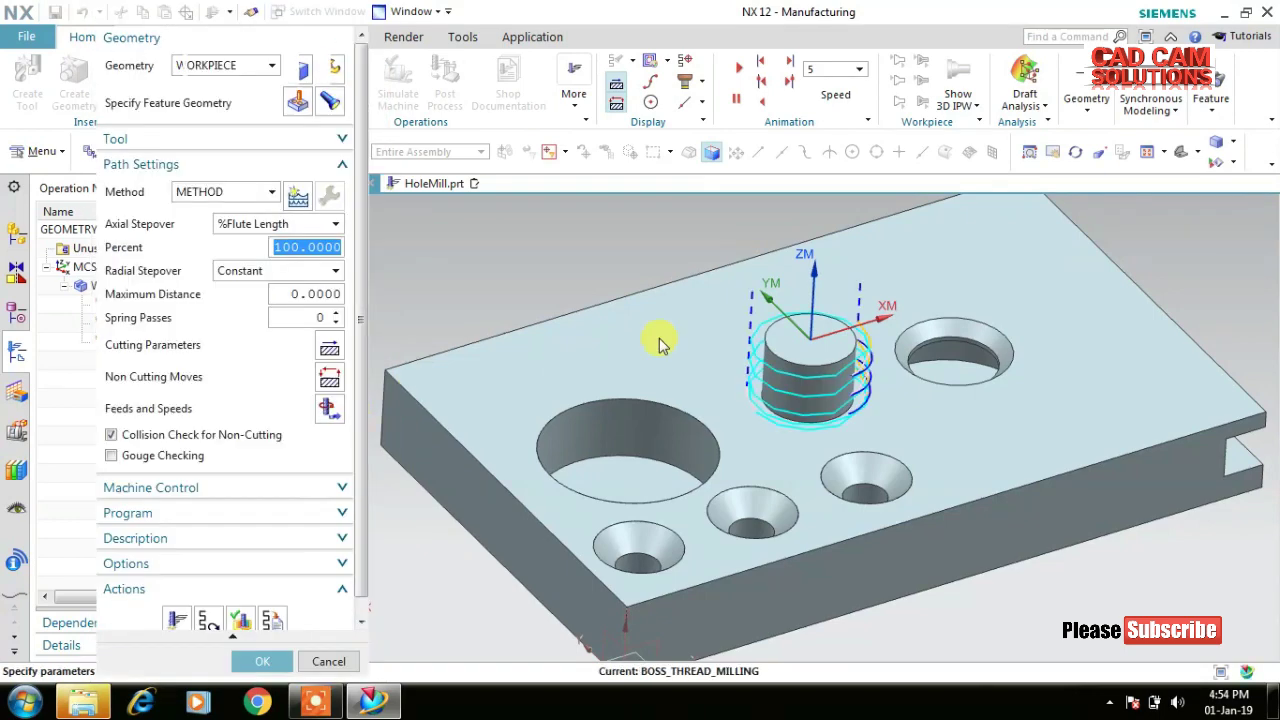
pyautogui.click(278, 661)
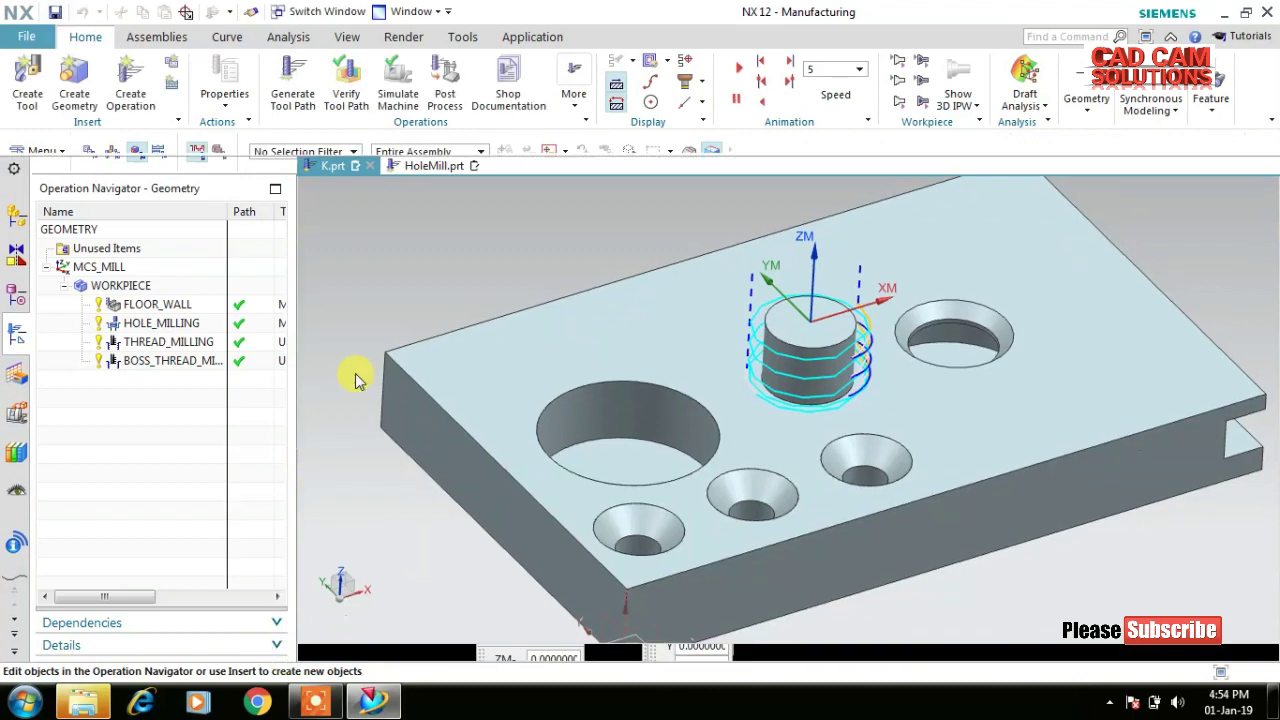
# Start a mill_planar Groove Milling operation for the side slot.
pyautogui.click(387, 265)
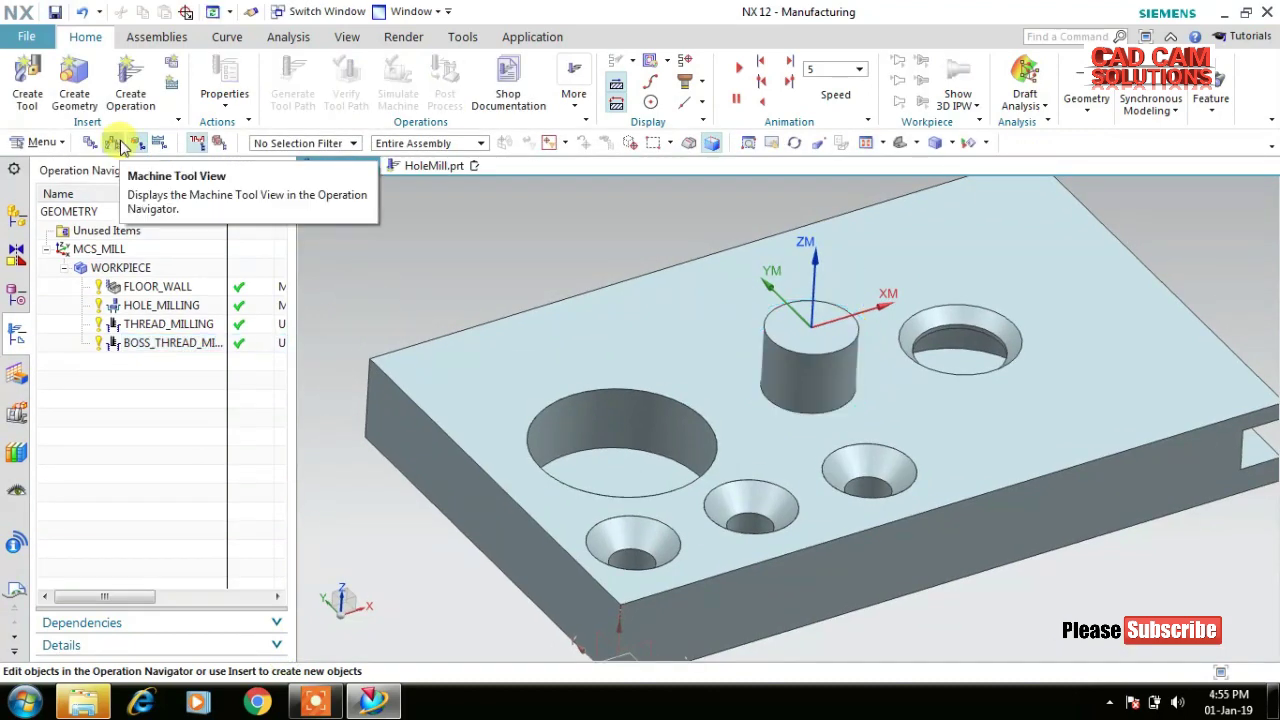
pyautogui.click(130, 82)
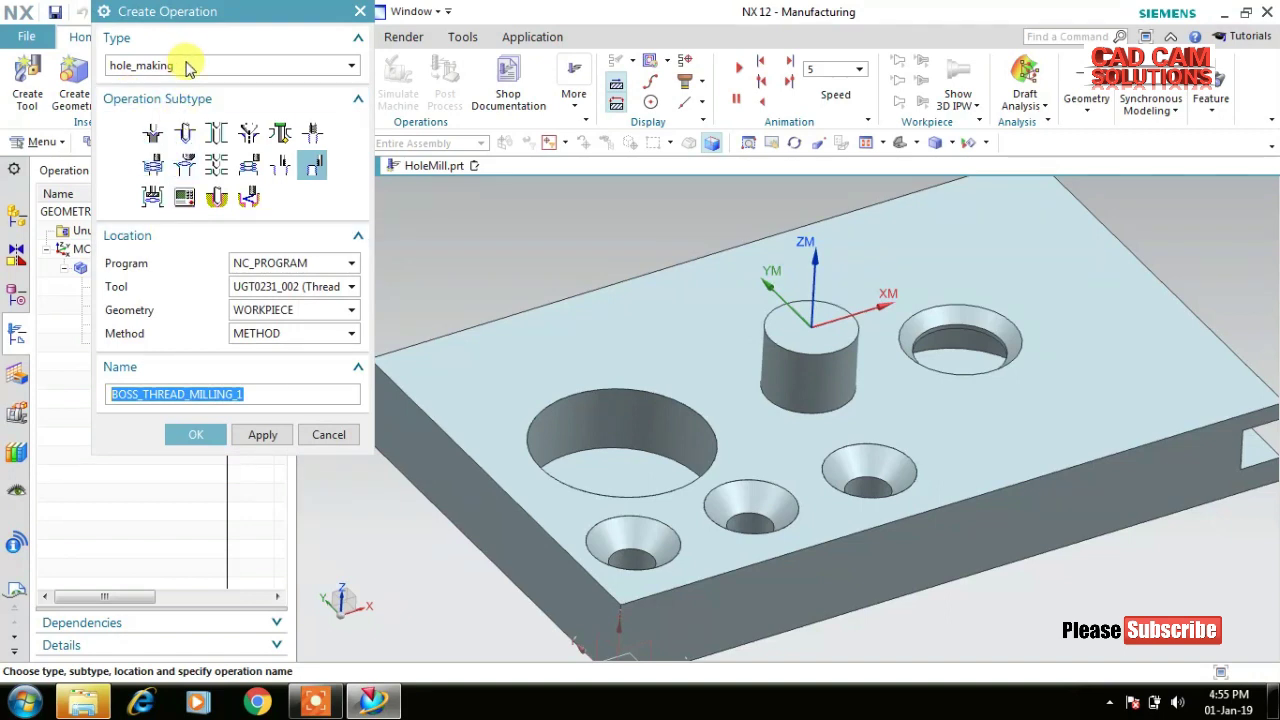
pyautogui.moveTo(1240, 444)
pyautogui.mouseDown(button='middle')
pyautogui.moveTo(1100, 414)
pyautogui.moveTo(1017, 450)
pyautogui.moveTo(970, 445)
pyautogui.mouseUp(button='middle')
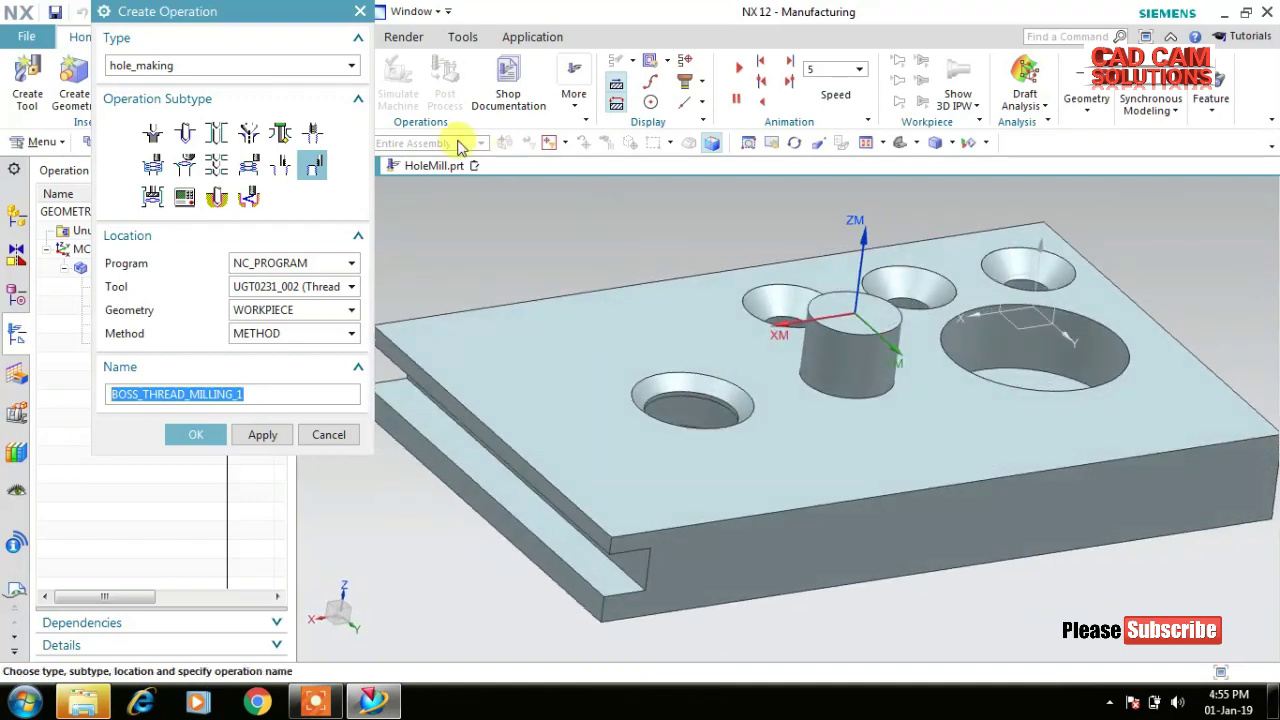
pyautogui.click(238, 64)
pyautogui.click(220, 87)
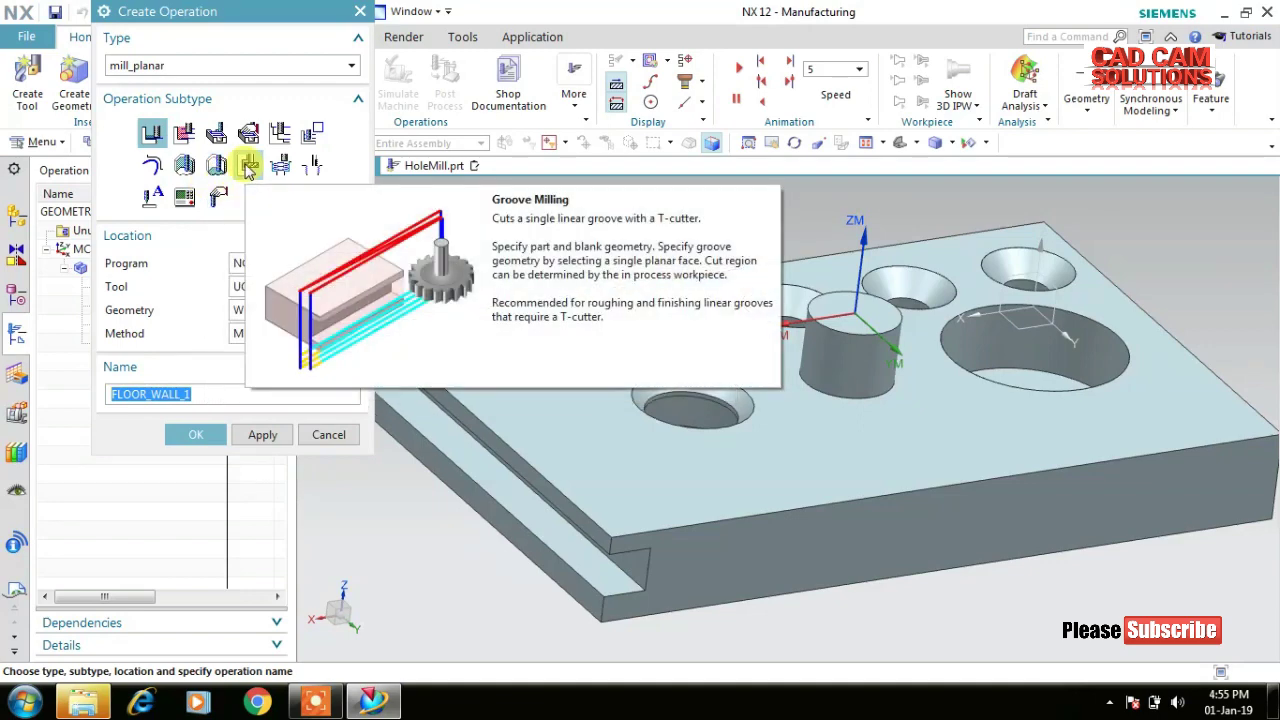
pyautogui.click(249, 168)
# Find no tool available, abandon the operation, and begin a new tool.
pyautogui.click(283, 287)
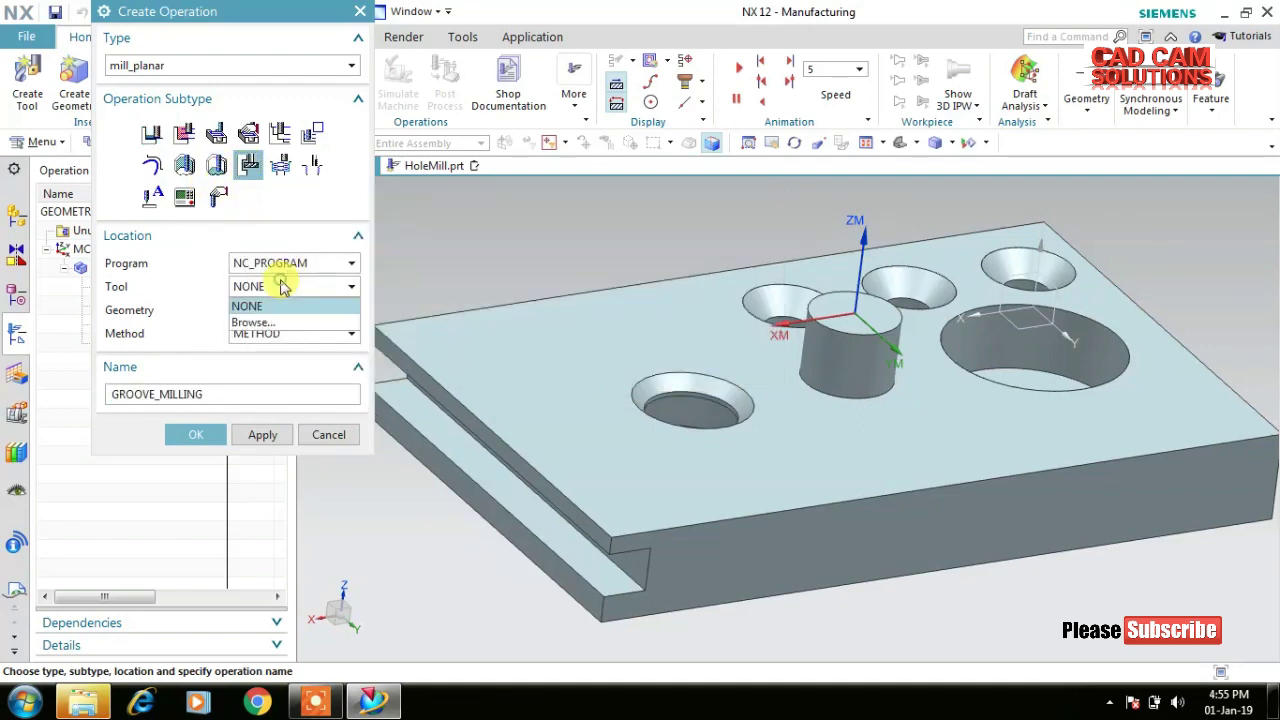
pyautogui.click(283, 287)
pyautogui.click(329, 434)
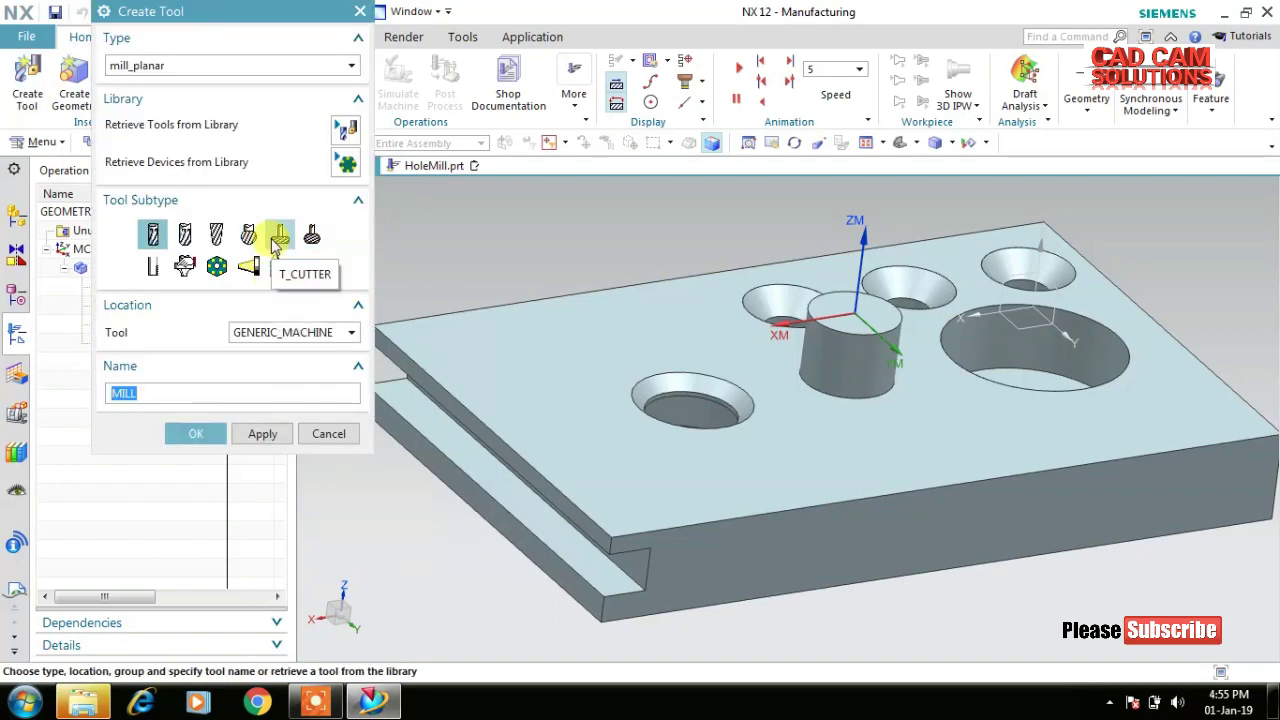
# Create the T-cutter T_CUTTER_35 with diameter 35 and flute length 10.
pyautogui.click(278, 238)
pyautogui.write('T_CUTTER_35')
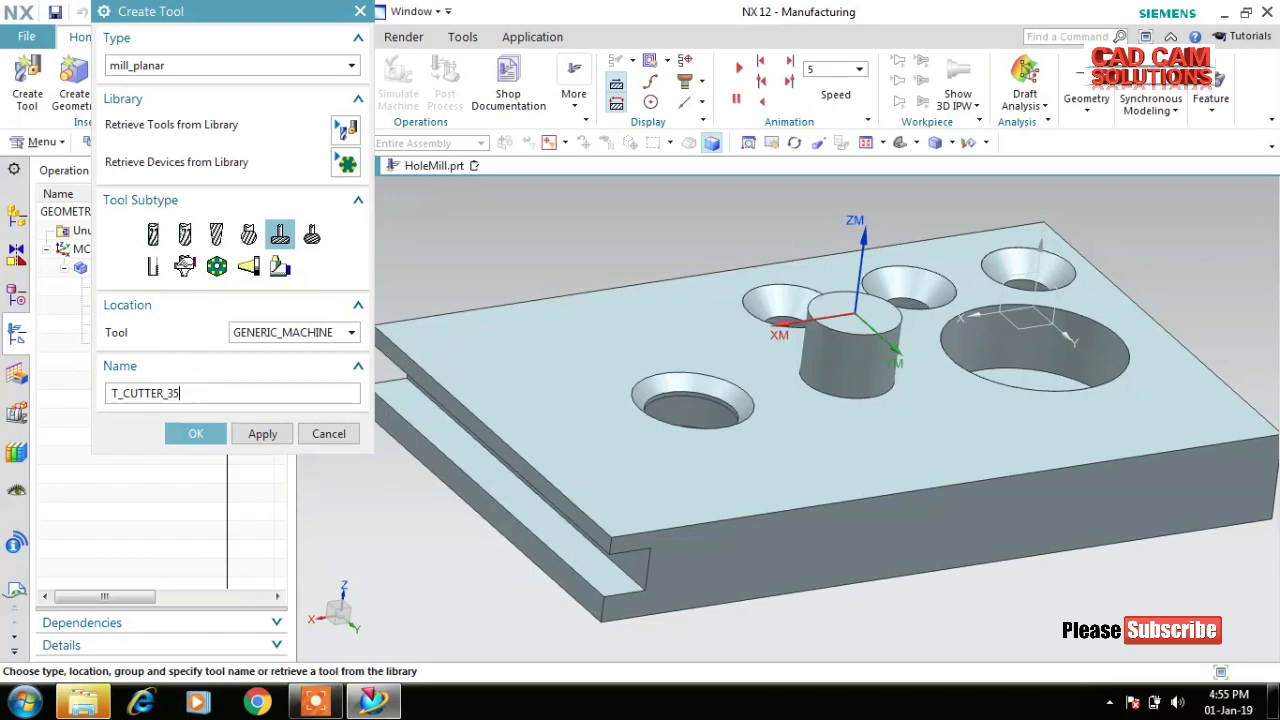
pyautogui.click(194, 441)
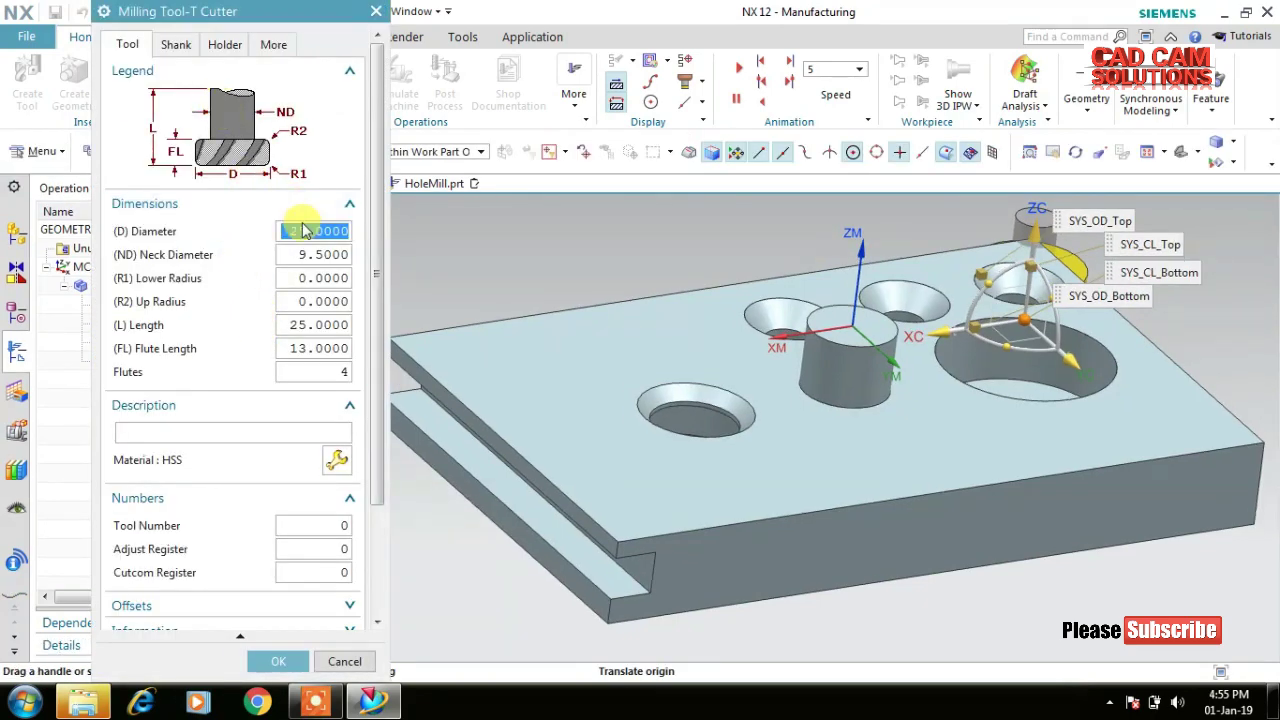
pyautogui.write('35')
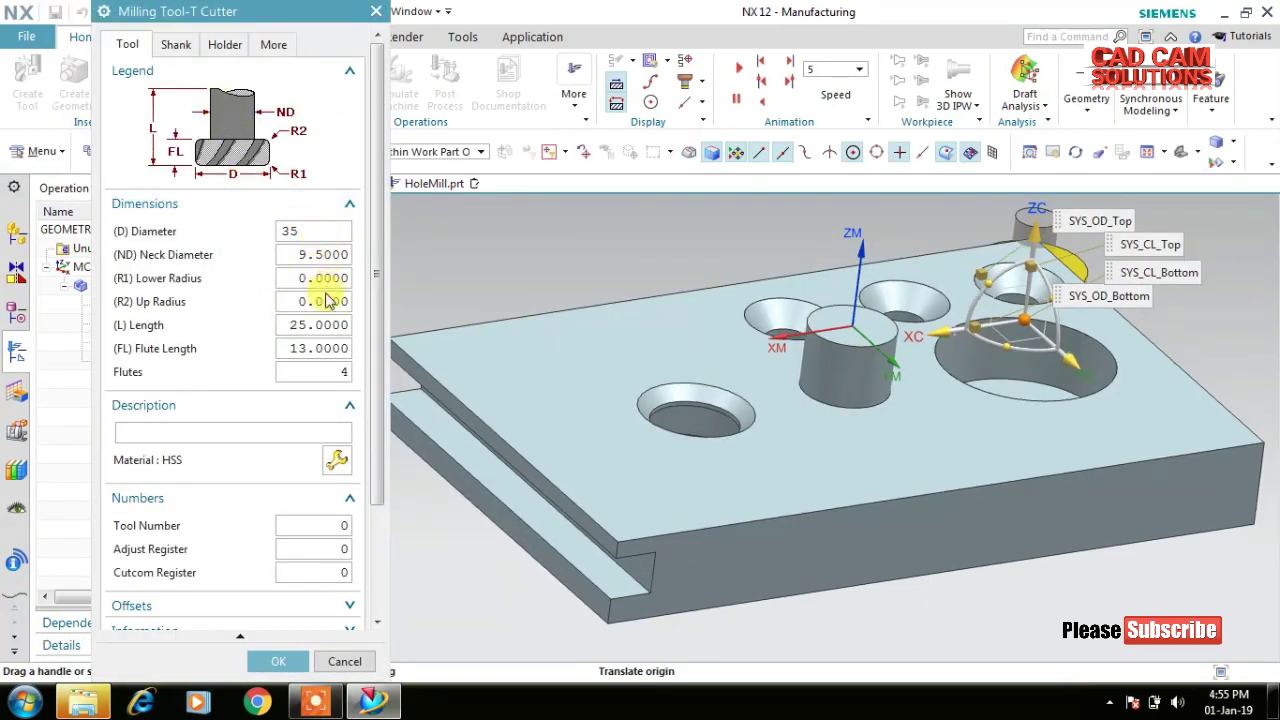
pyautogui.click(312, 347)
pyautogui.write('10')
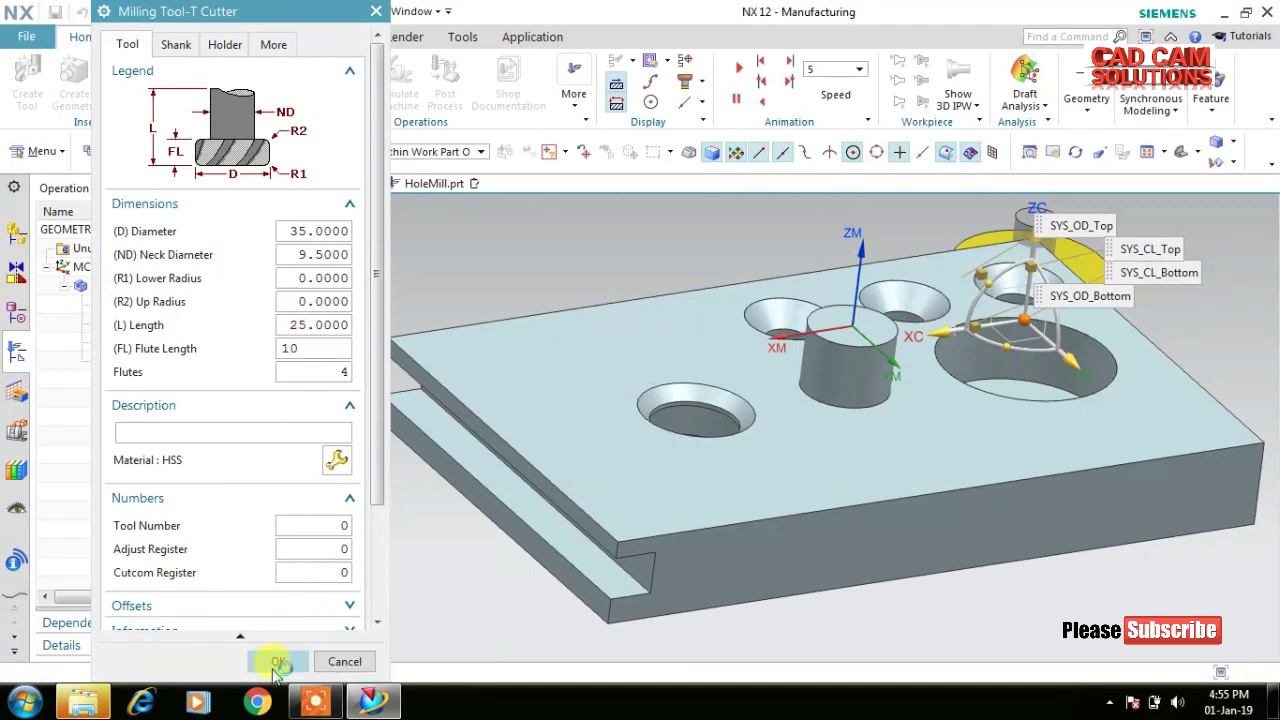
pyautogui.click(278, 662)
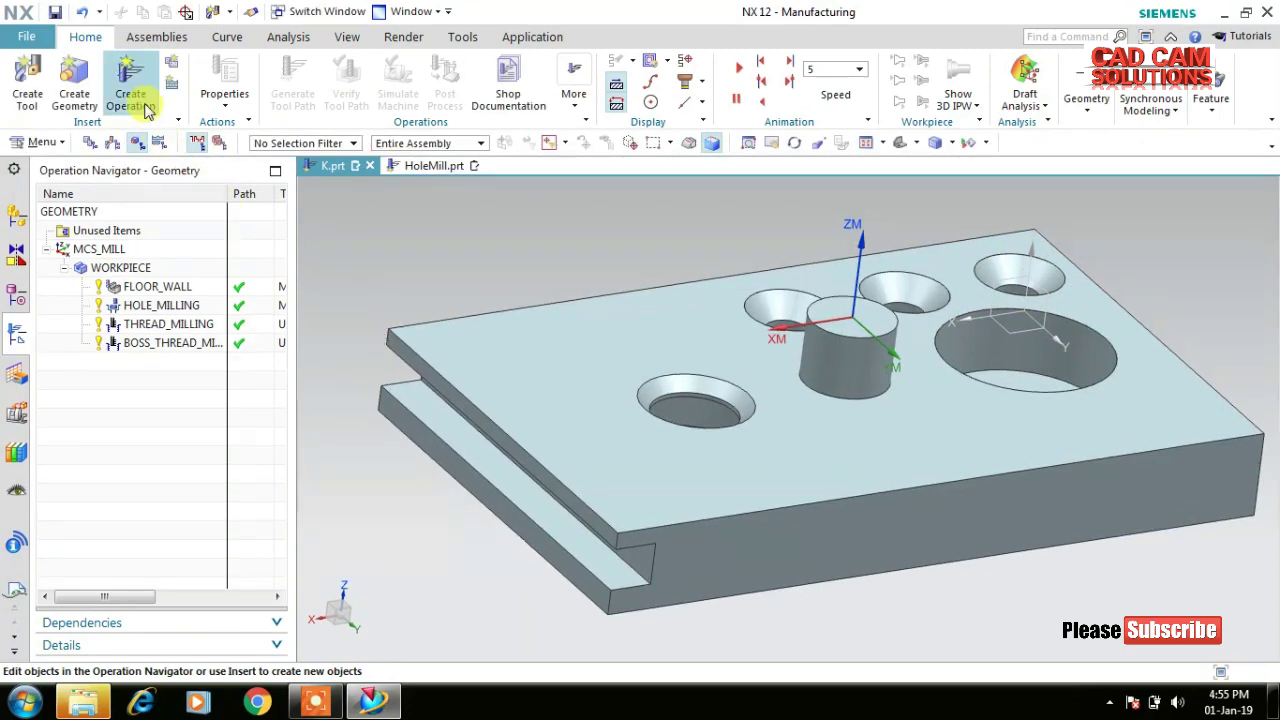
# Create a GROOVE_MILLING operation using the T_CUTTER_35 tool.
pyautogui.click(130, 85)
pyautogui.click(258, 287)
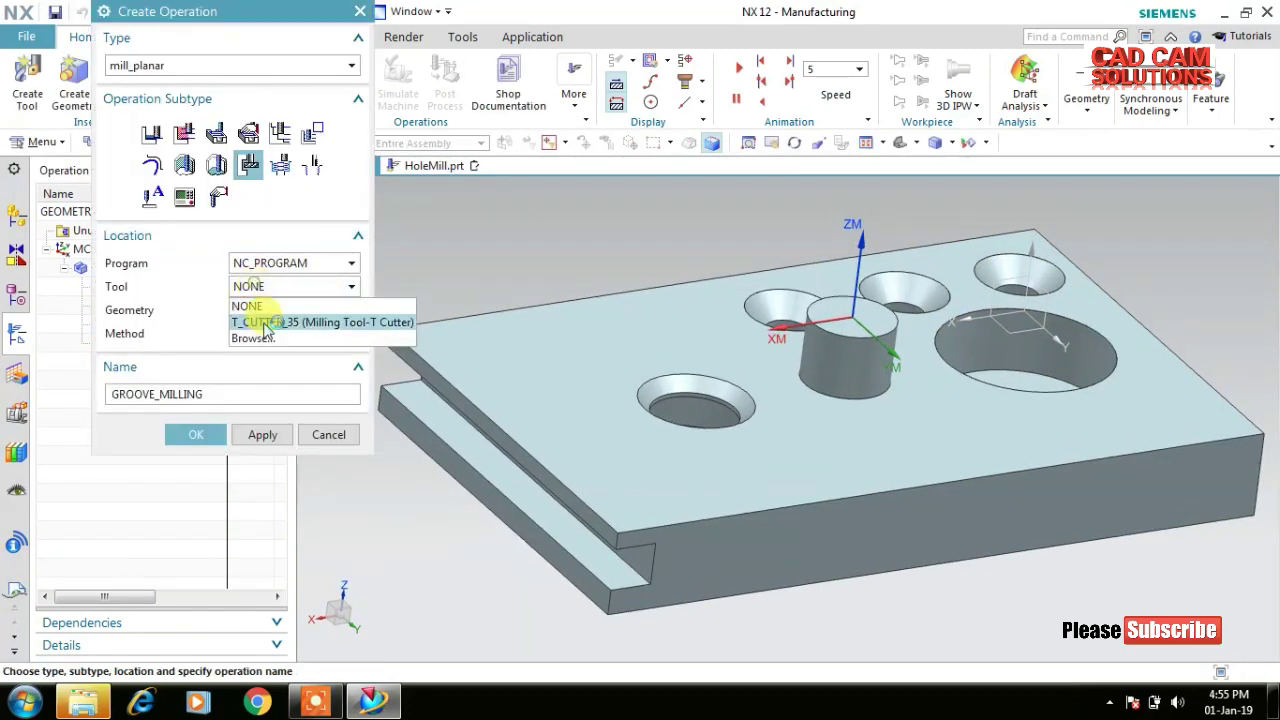
pyautogui.click(243, 316)
pyautogui.click(212, 432)
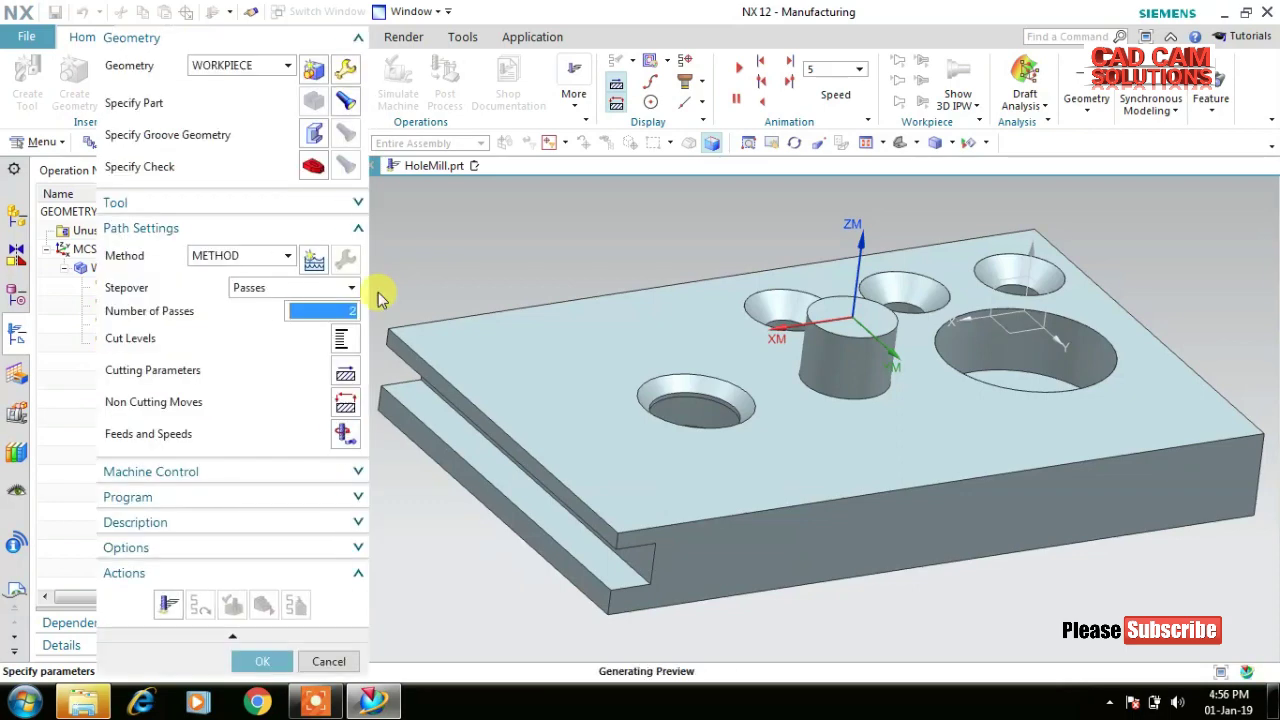
# Select the side slot as the groove, set 3 passes, generate, and verify.
pyautogui.click(316, 134)
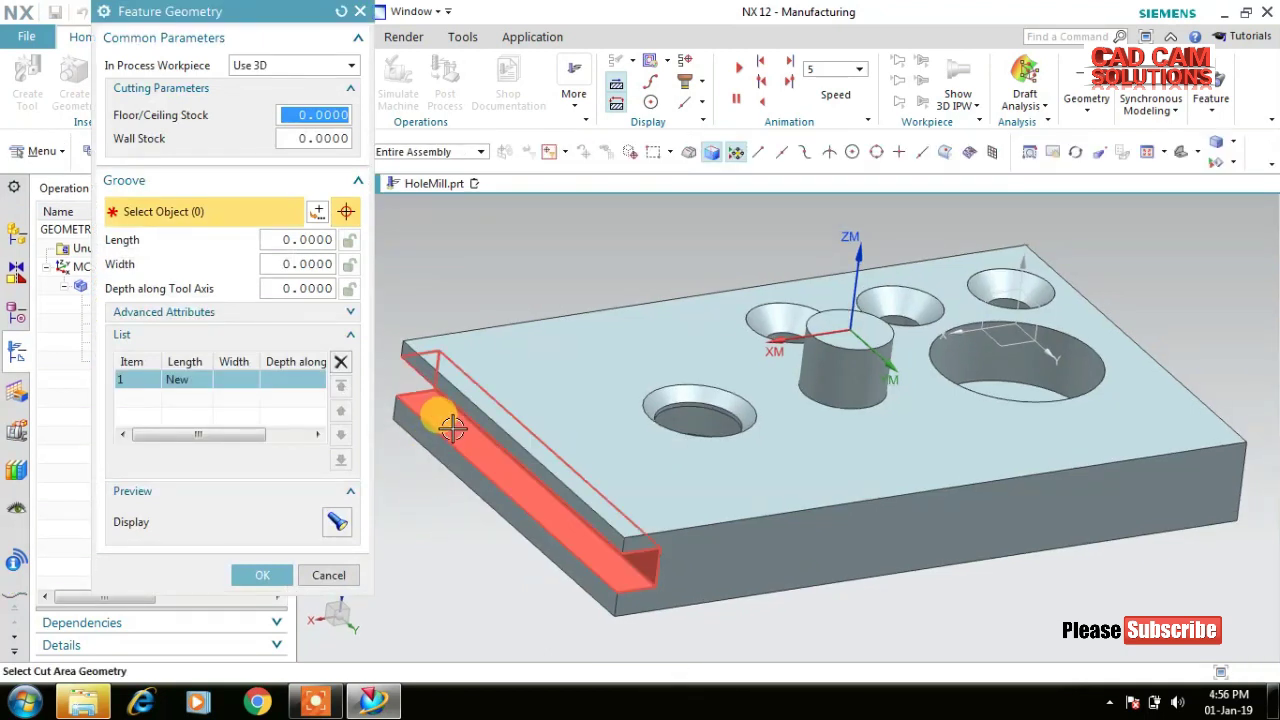
pyautogui.click(443, 420)
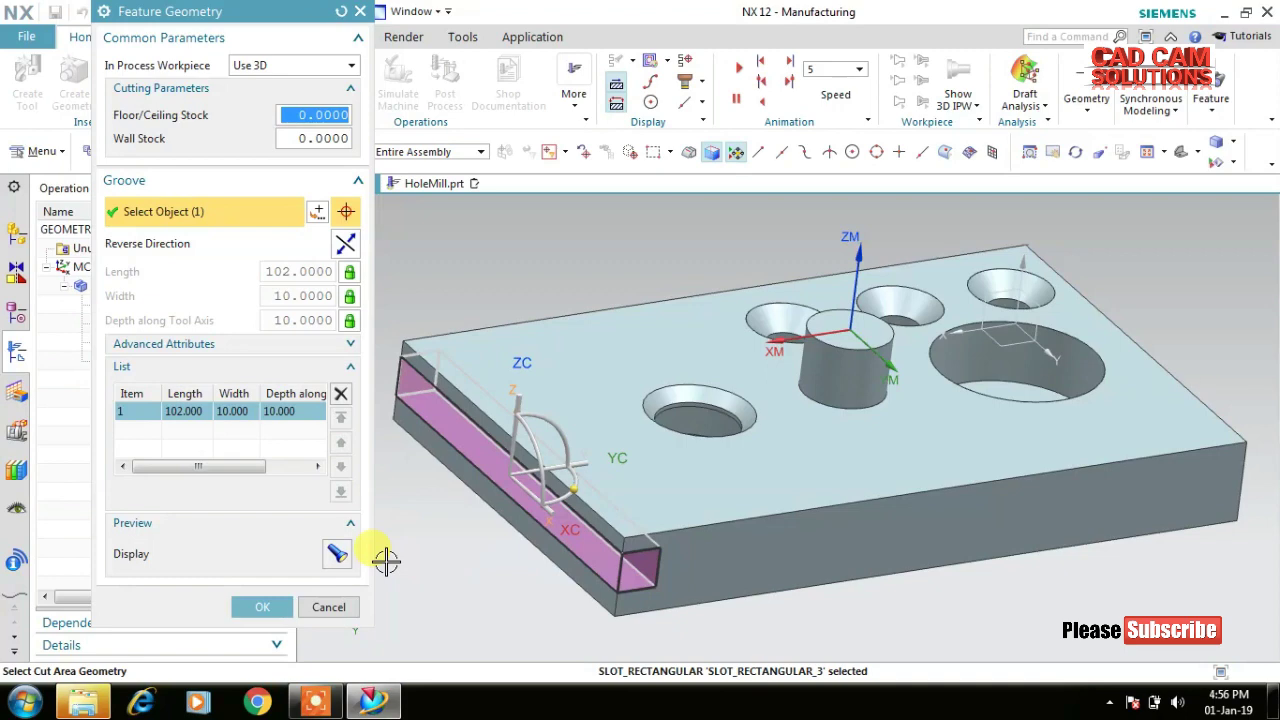
pyautogui.click(262, 608)
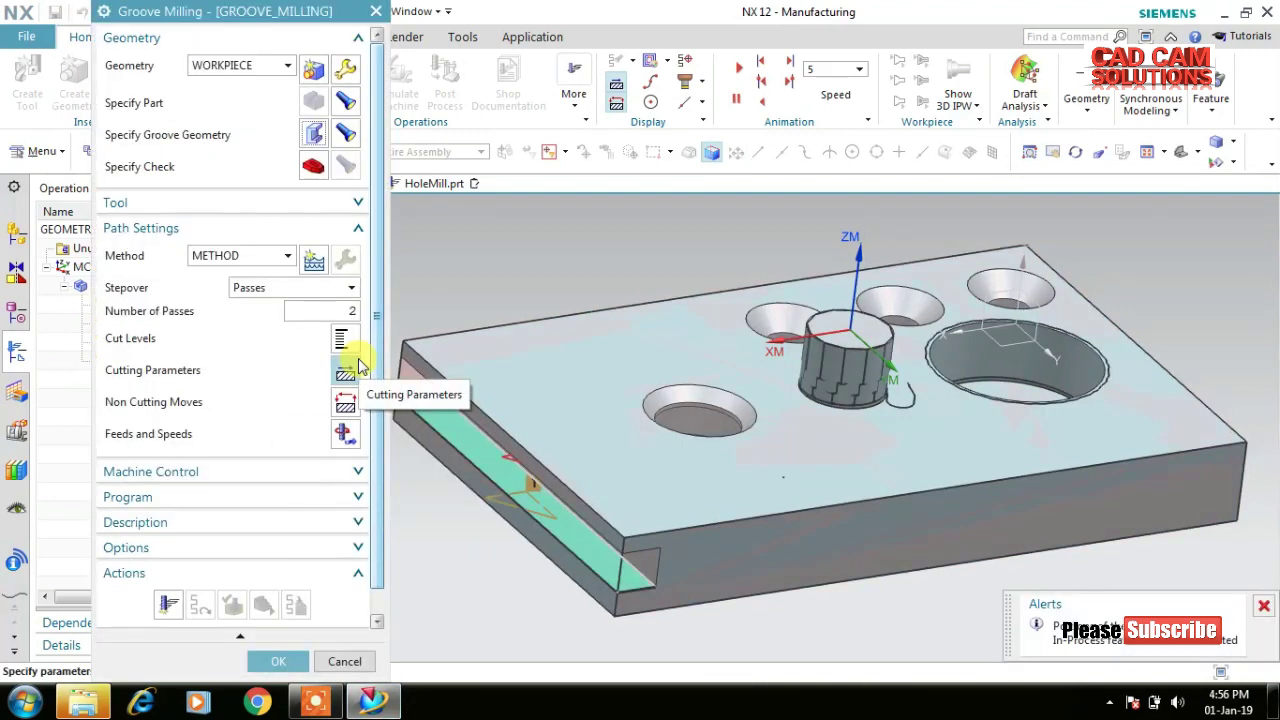
pyautogui.doubleClick(348, 311)
pyautogui.write('3')
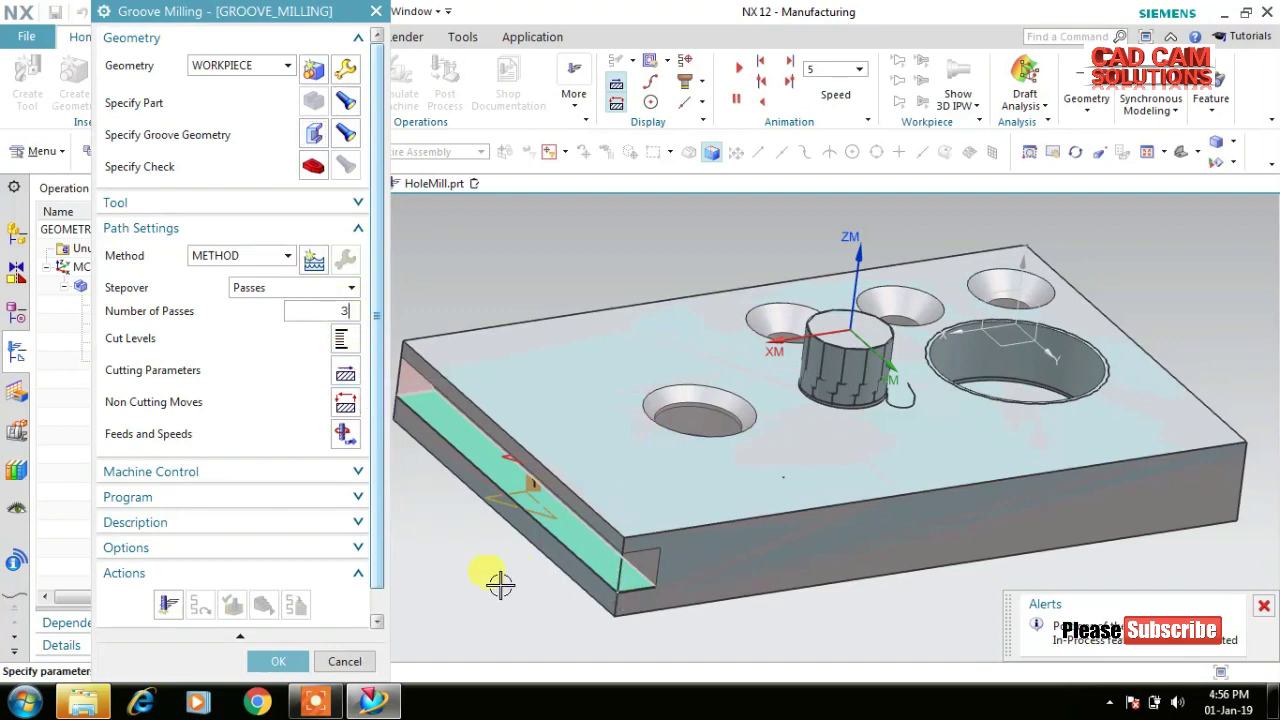
pyautogui.click(168, 603)
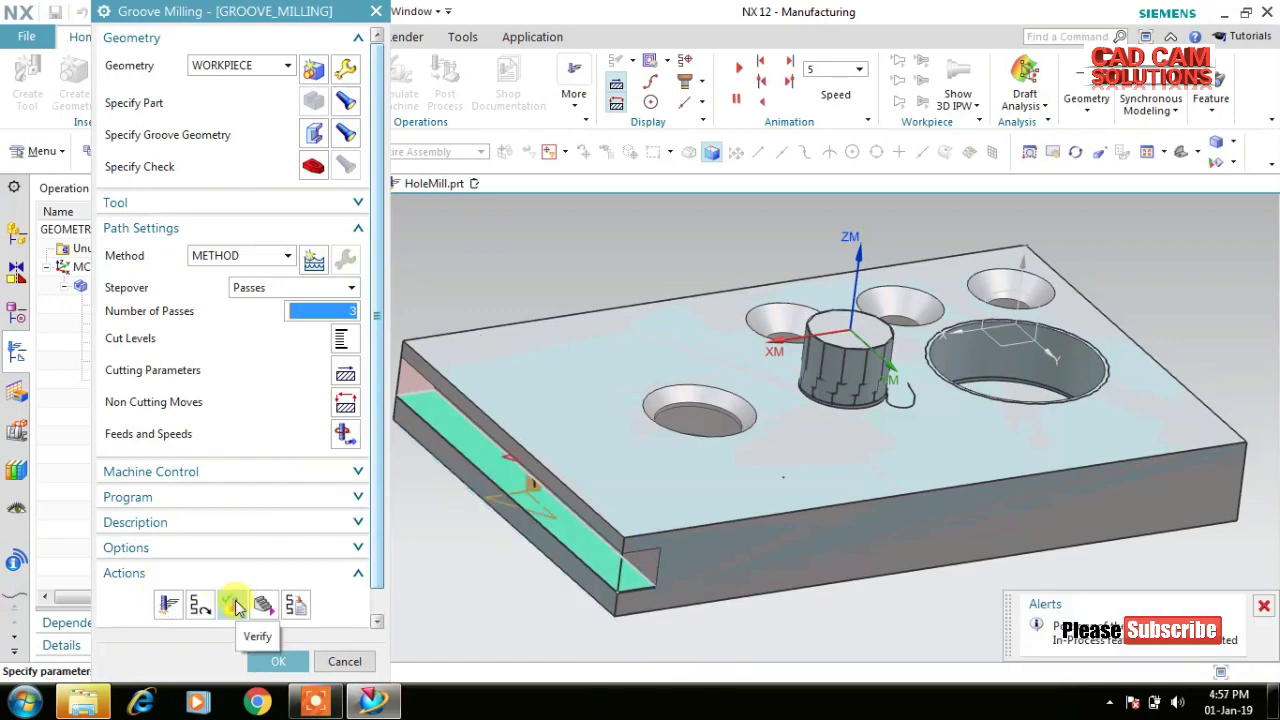
pyautogui.click(236, 605)
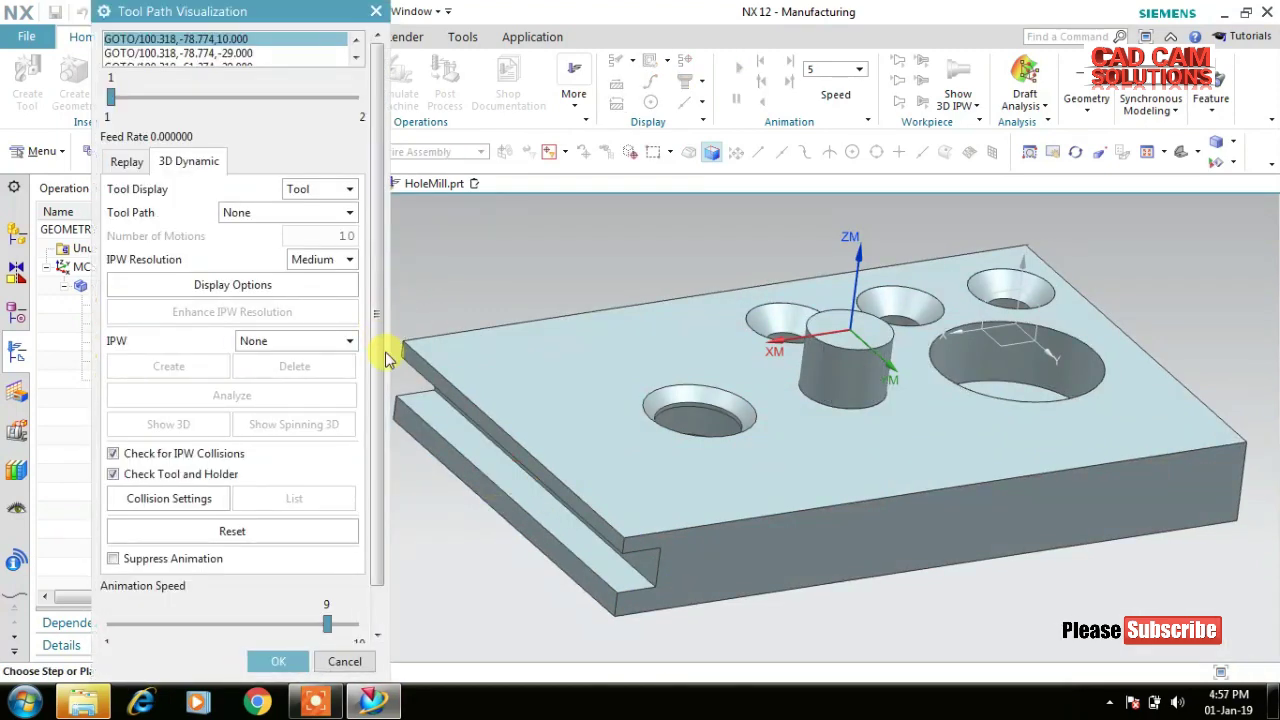
# Play the 3D Dynamic material-removal simulation of the groove, then accept GROOVE_MILLING.
pyautogui.scroll(-2, 378, 420)
pyautogui.click(232, 623)
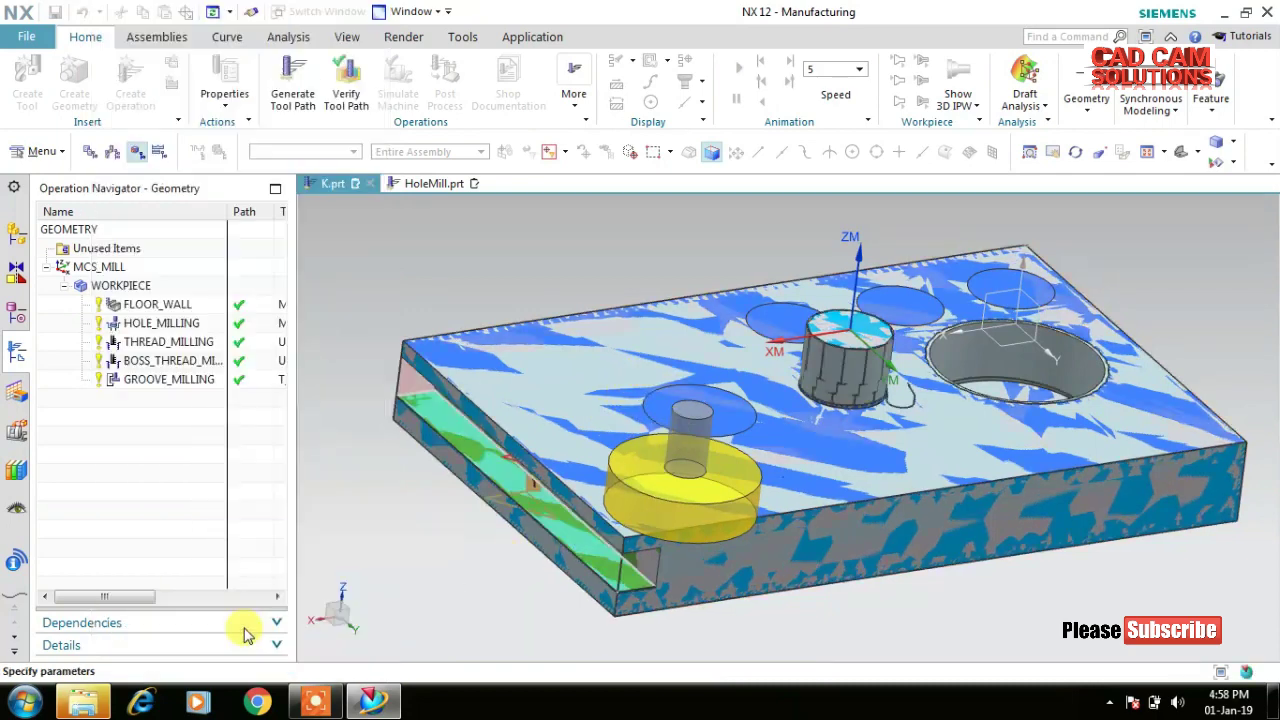
pyautogui.click(250, 608)
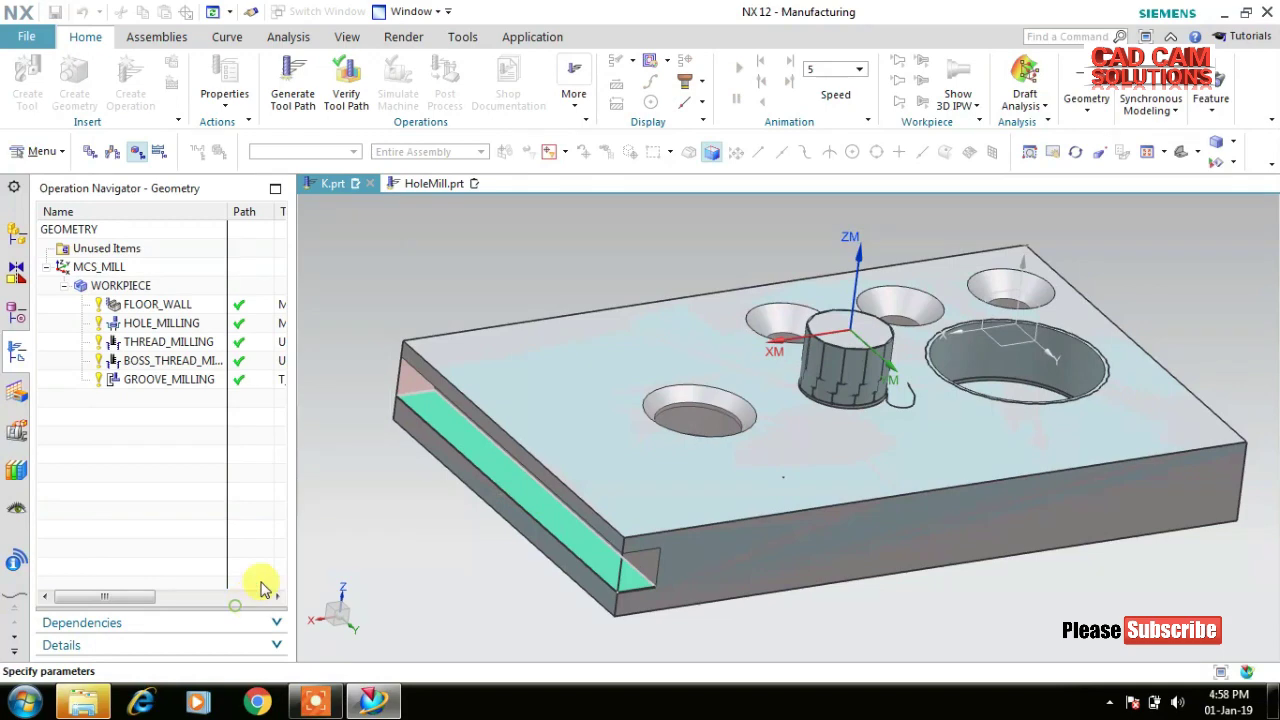
pyautogui.scroll(-2, 320, 550)
pyautogui.click(232, 624)
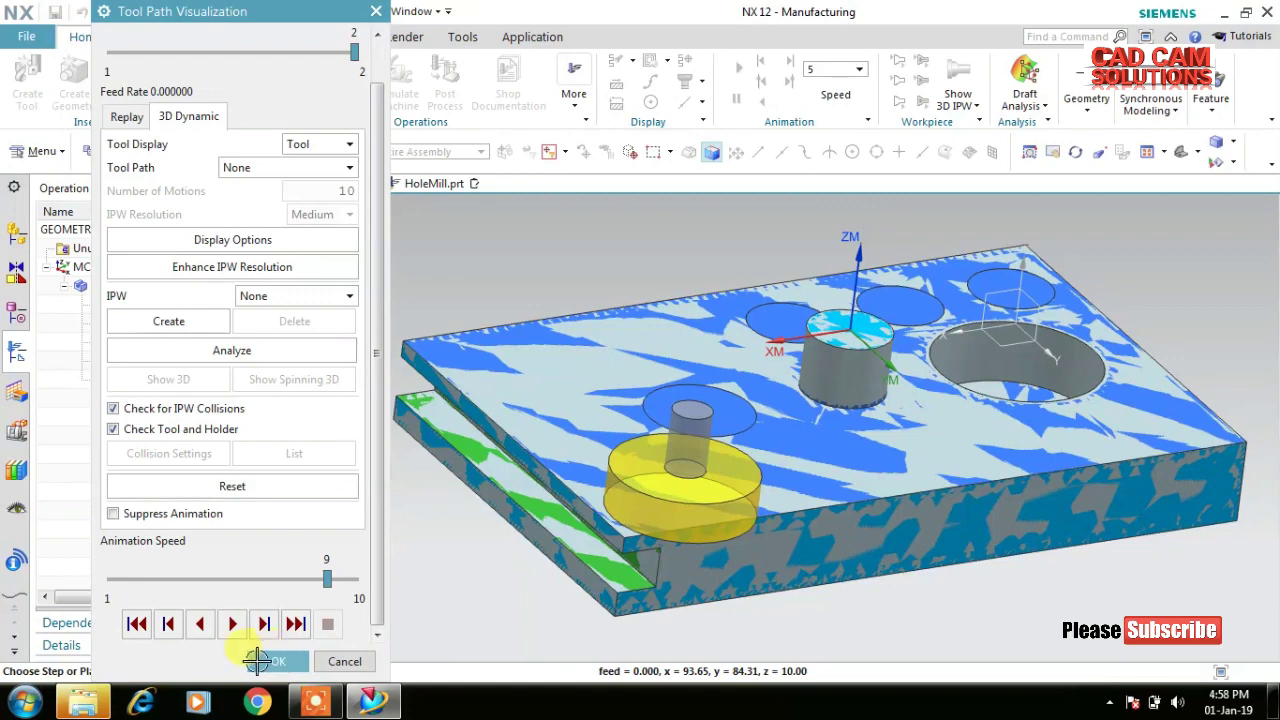
pyautogui.click(292, 660)
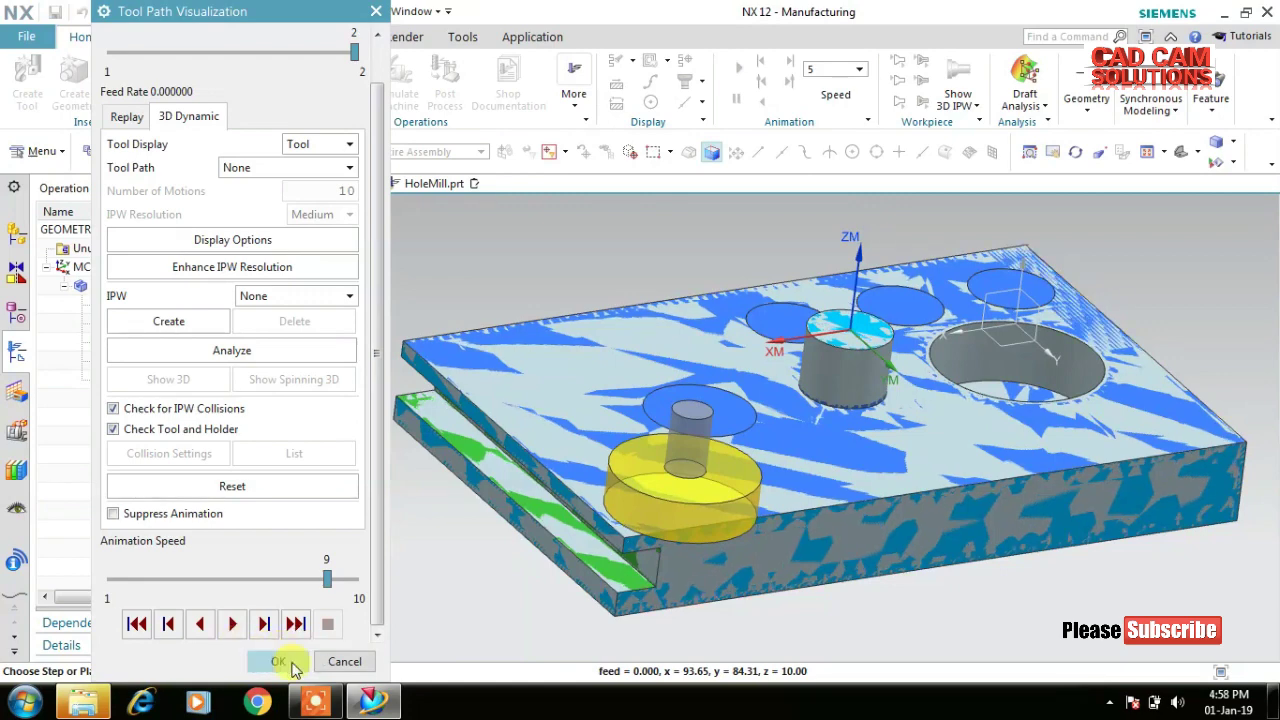
pyautogui.click(280, 662)
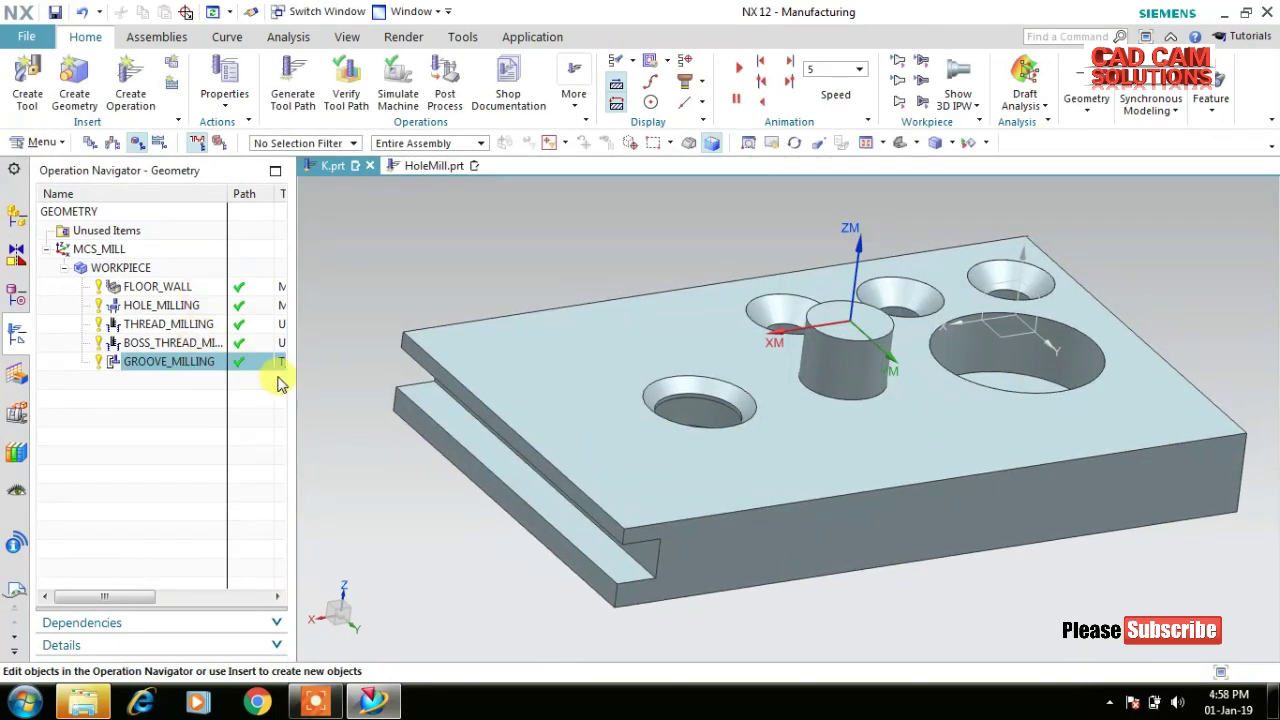
pyautogui.click(280, 383)
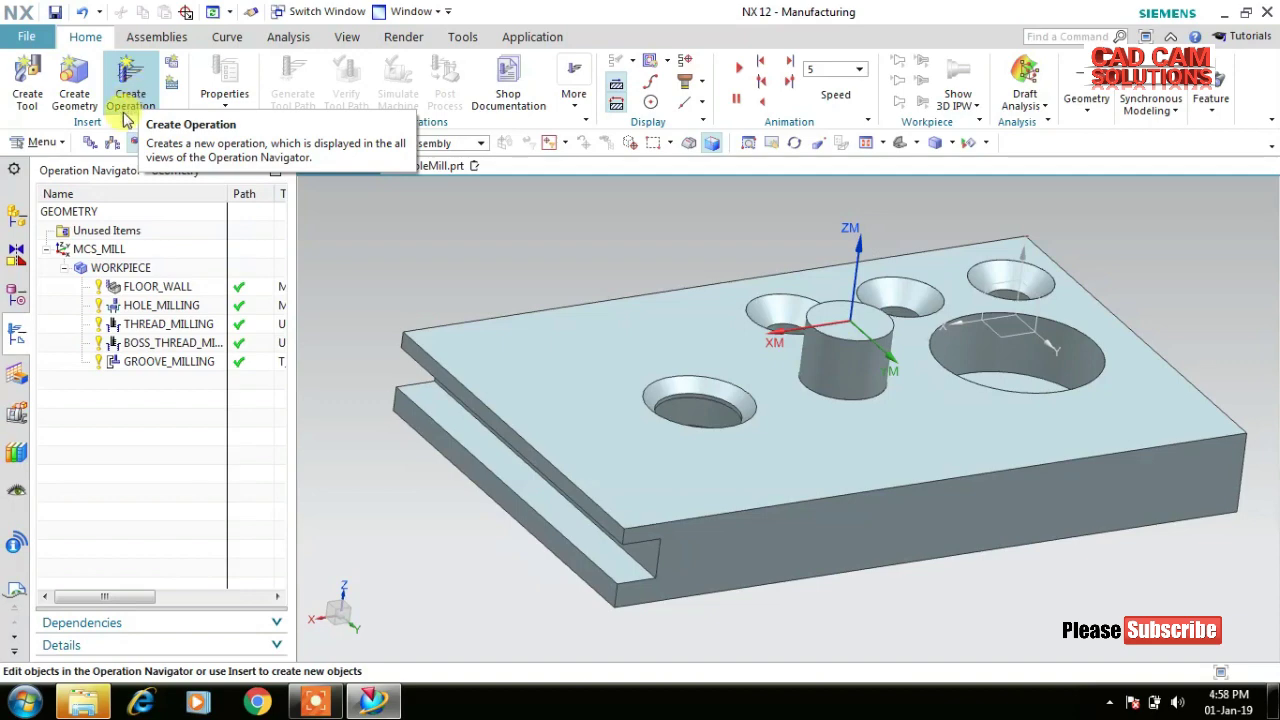
# Create the hole_making spot drill SPOT_DRILL_10 with 10 mm diameter.
pyautogui.moveTo(514, 226)
pyautogui.mouseDown(button='middle')
pyautogui.moveTo(624, 201)
pyautogui.moveTo(694, 260)
pyautogui.moveTo(709, 249)
pyautogui.mouseUp(button='middle')
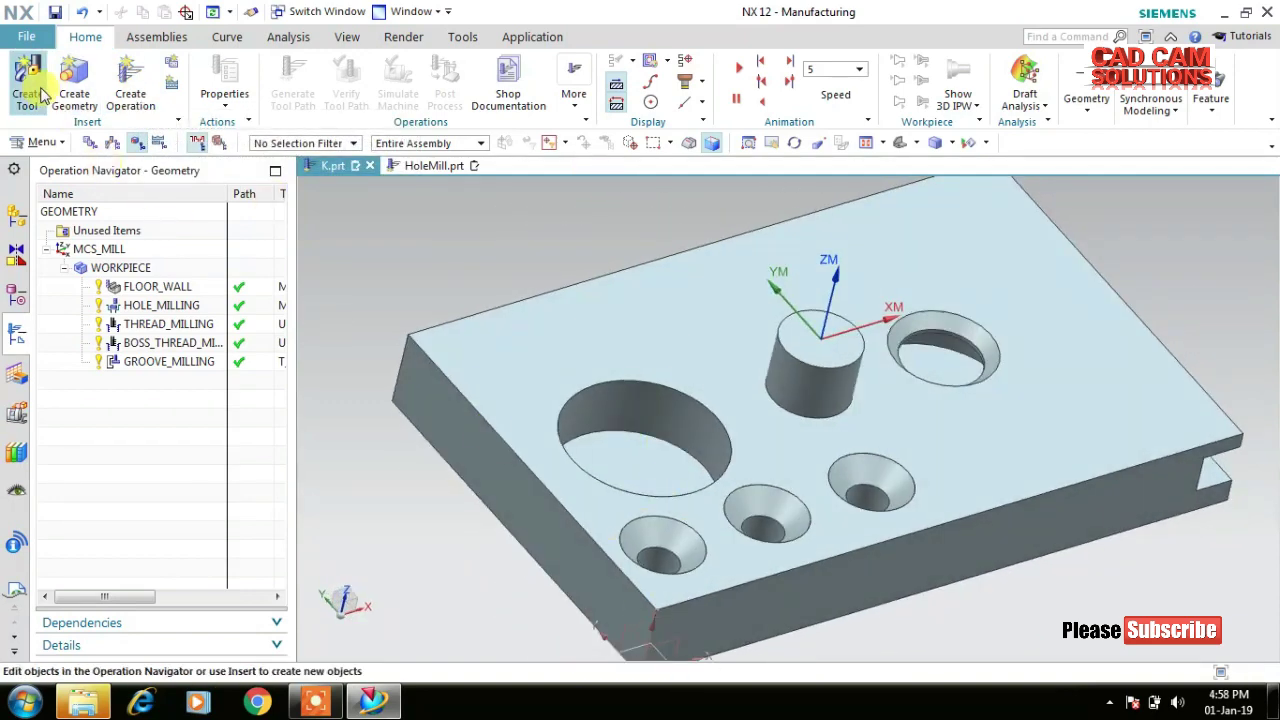
pyautogui.click(30, 92)
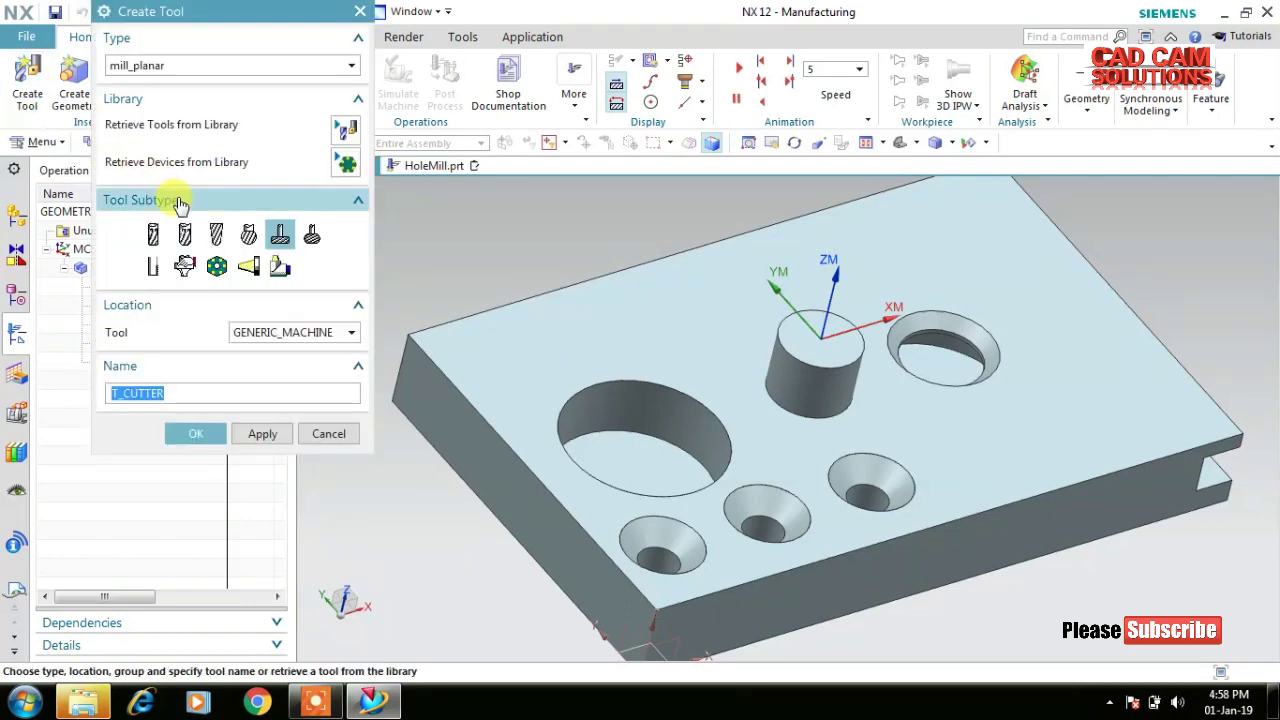
pyautogui.click(229, 65)
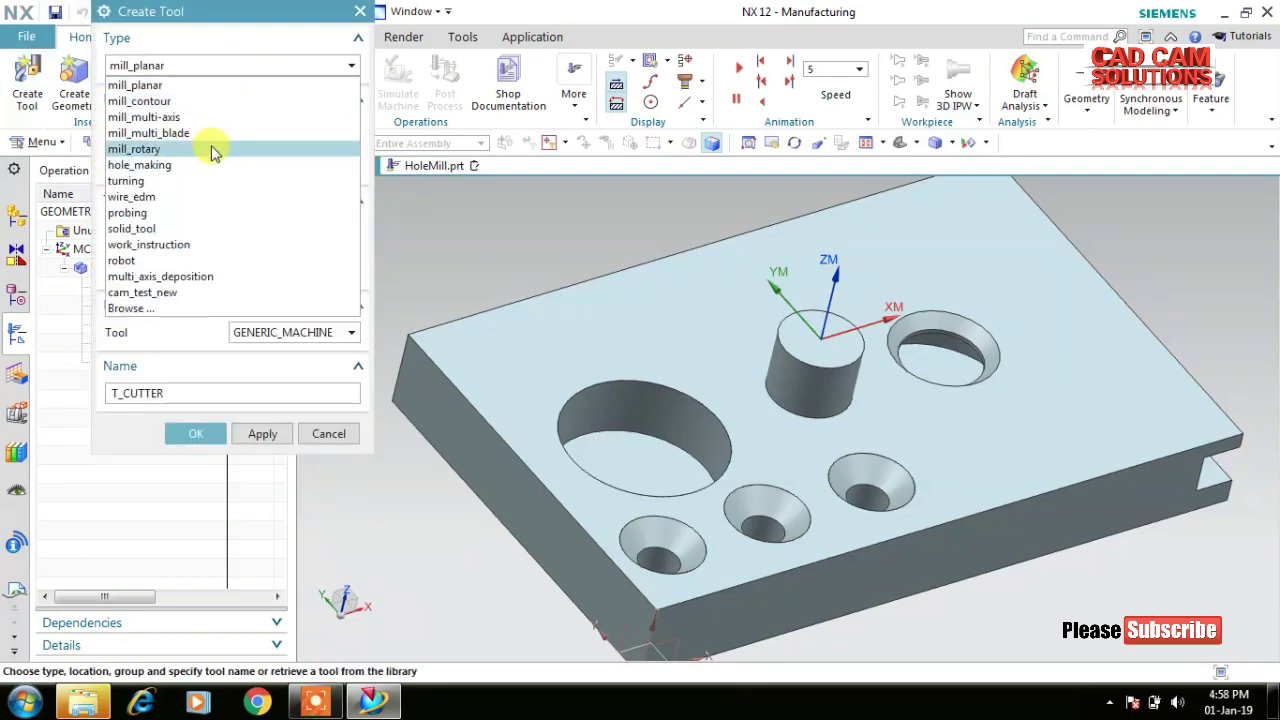
pyautogui.click(210, 165)
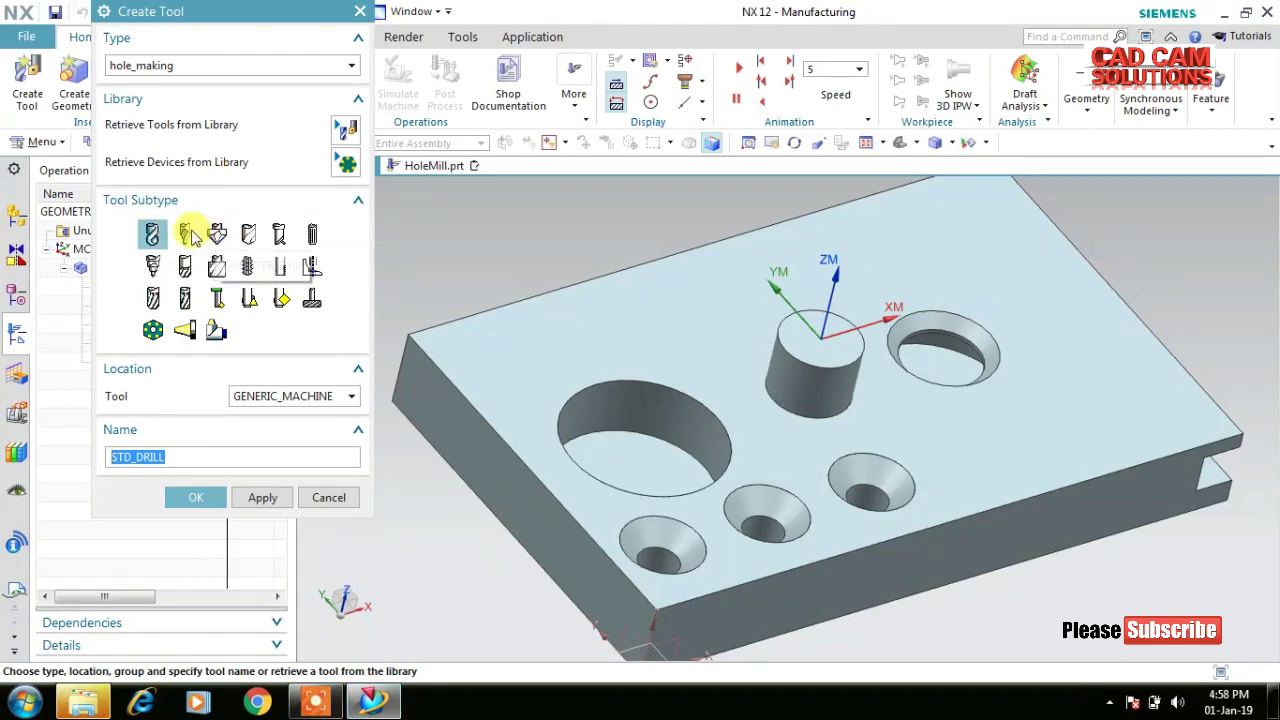
pyautogui.click(249, 236)
pyautogui.click(200, 453)
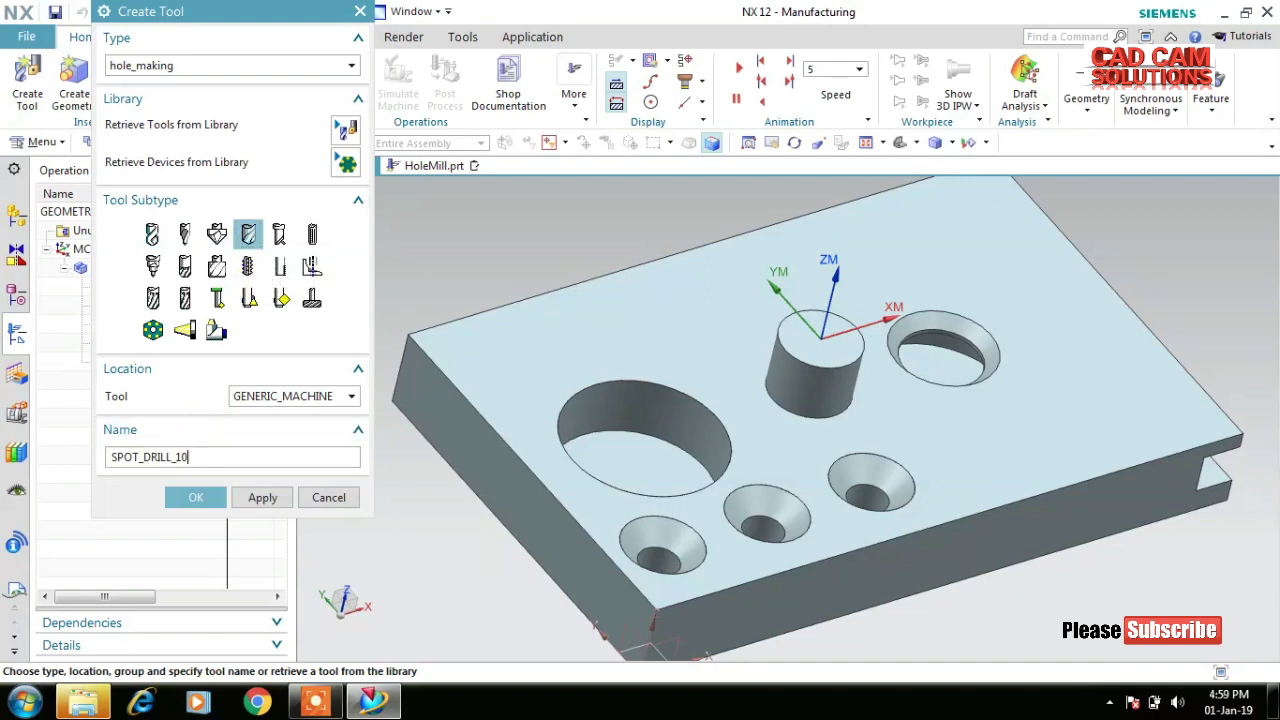
pyautogui.click(185, 499)
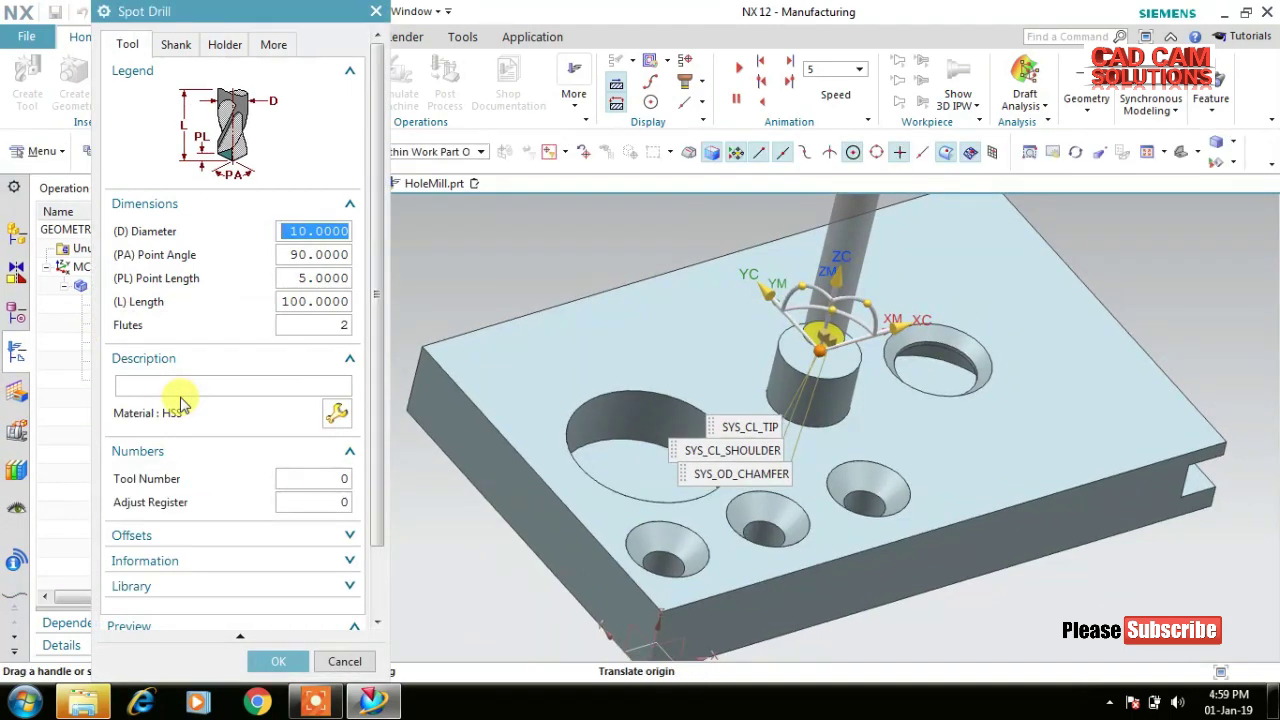
pyautogui.click(278, 661)
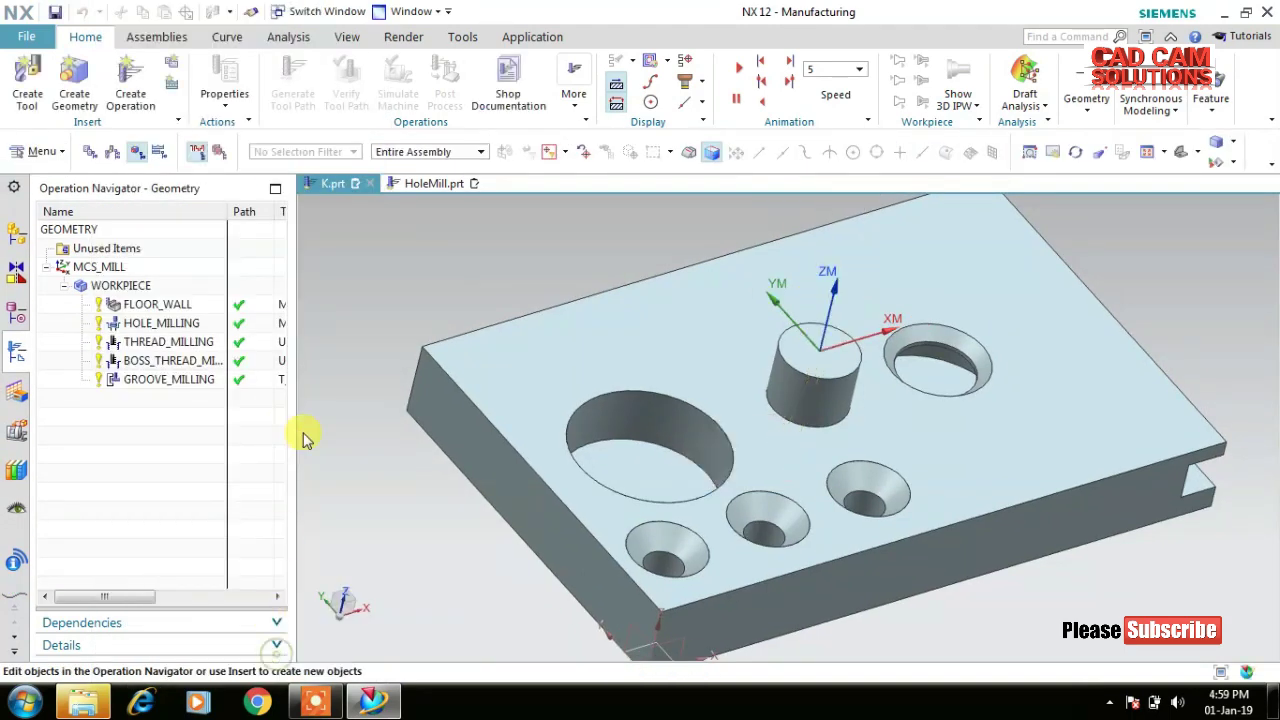
pyautogui.click(130, 85)
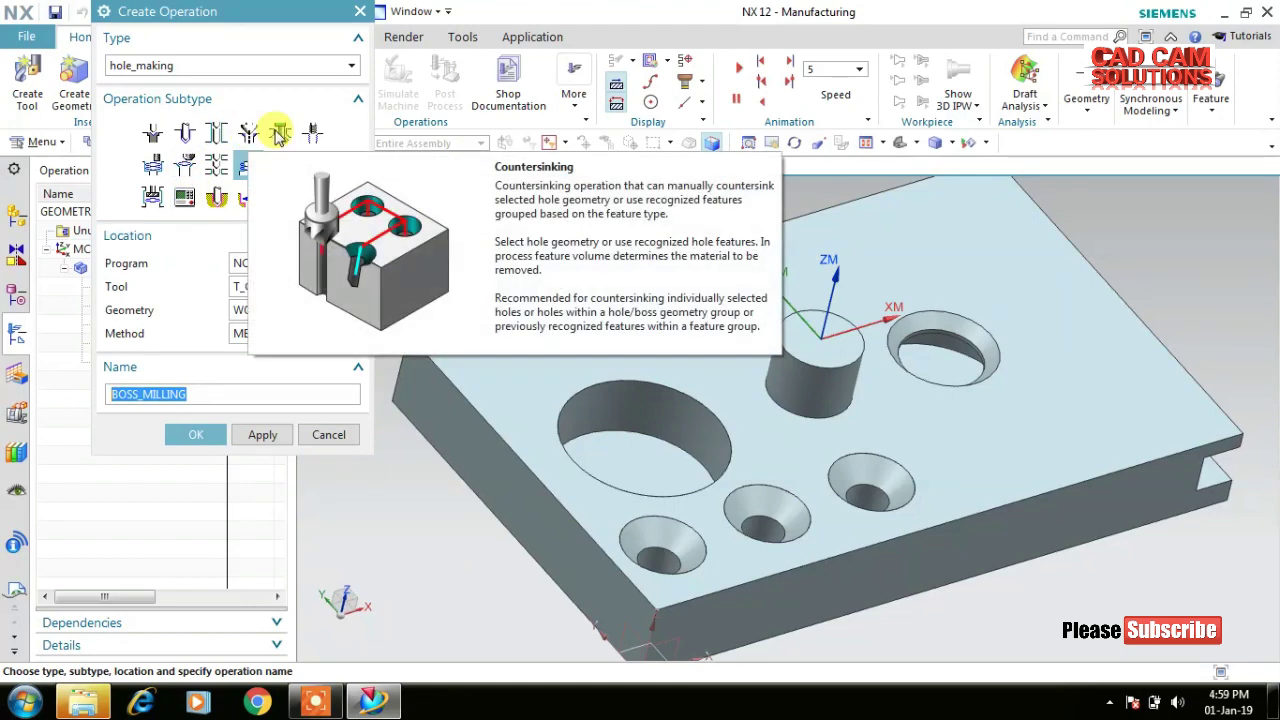
# Create a SPOT_DRILLING operation using the SPOT_DRILL_10 tool.
pyautogui.click(155, 133)
pyautogui.click(290, 286)
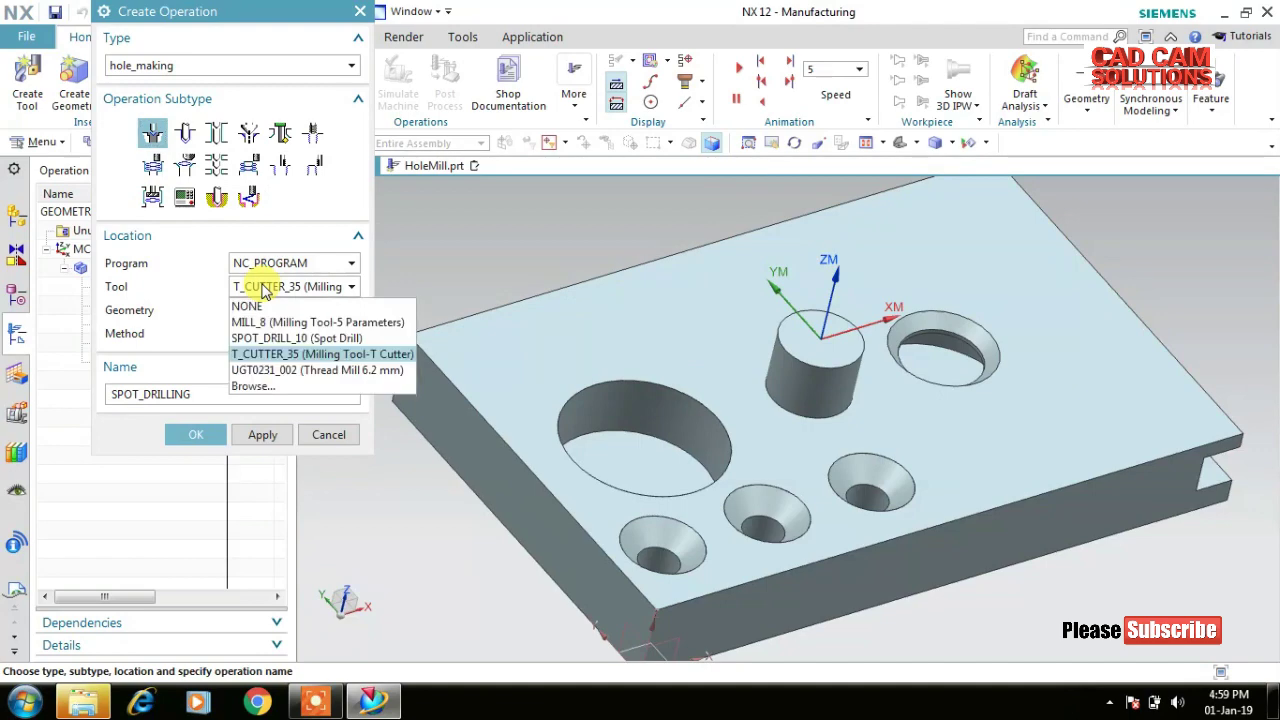
pyautogui.click(280, 338)
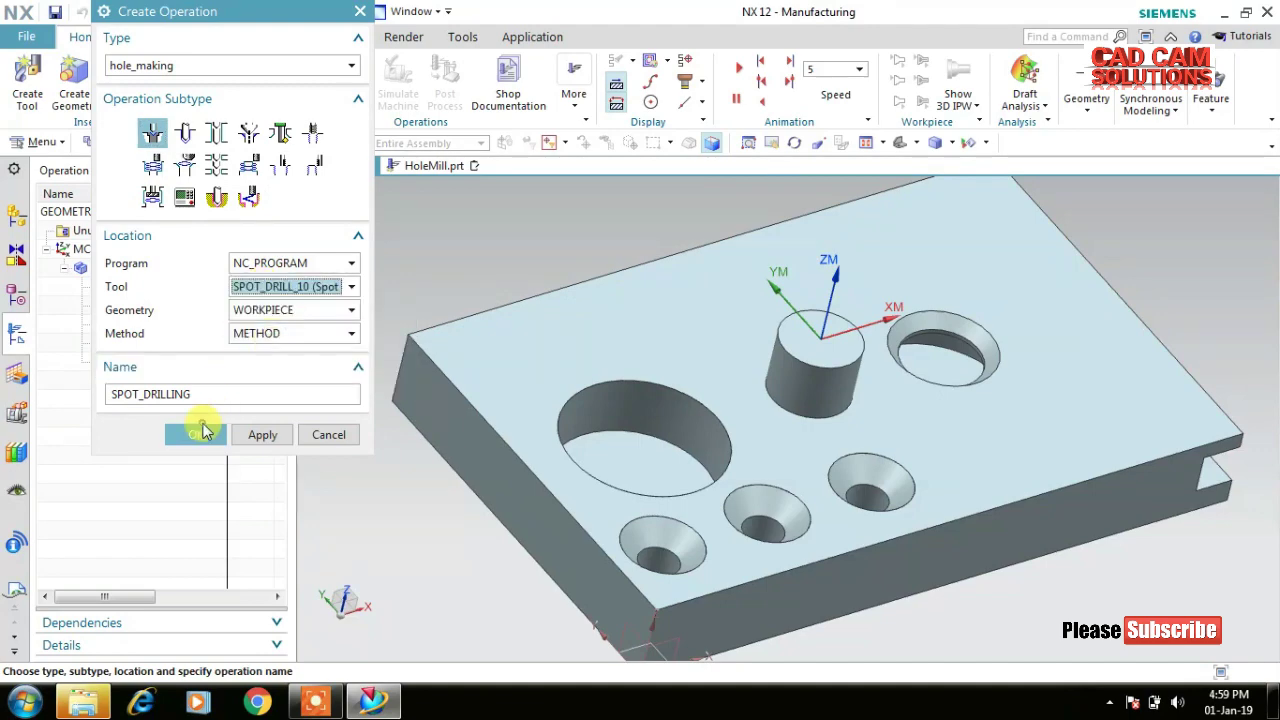
pyautogui.click(203, 432)
# Select the three countersunk holes, generate the spot drilling toolpath, and accept it.
pyautogui.click(316, 100)
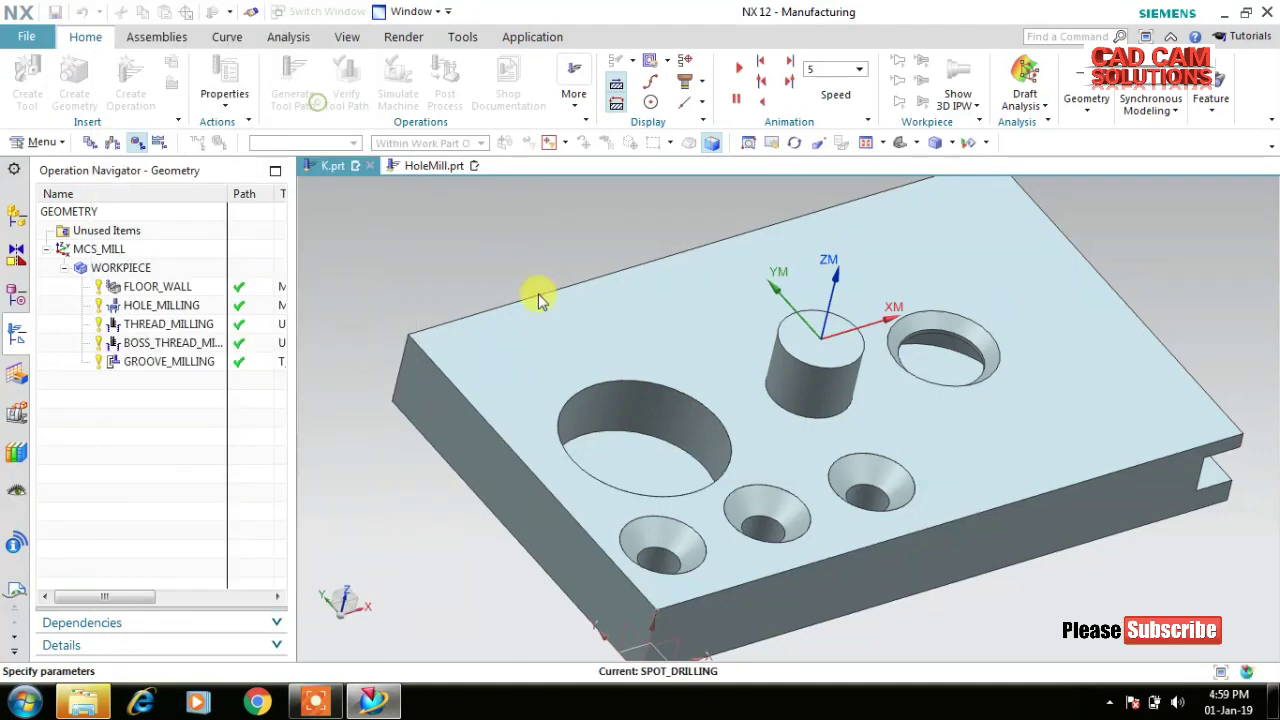
pyautogui.click(660, 555)
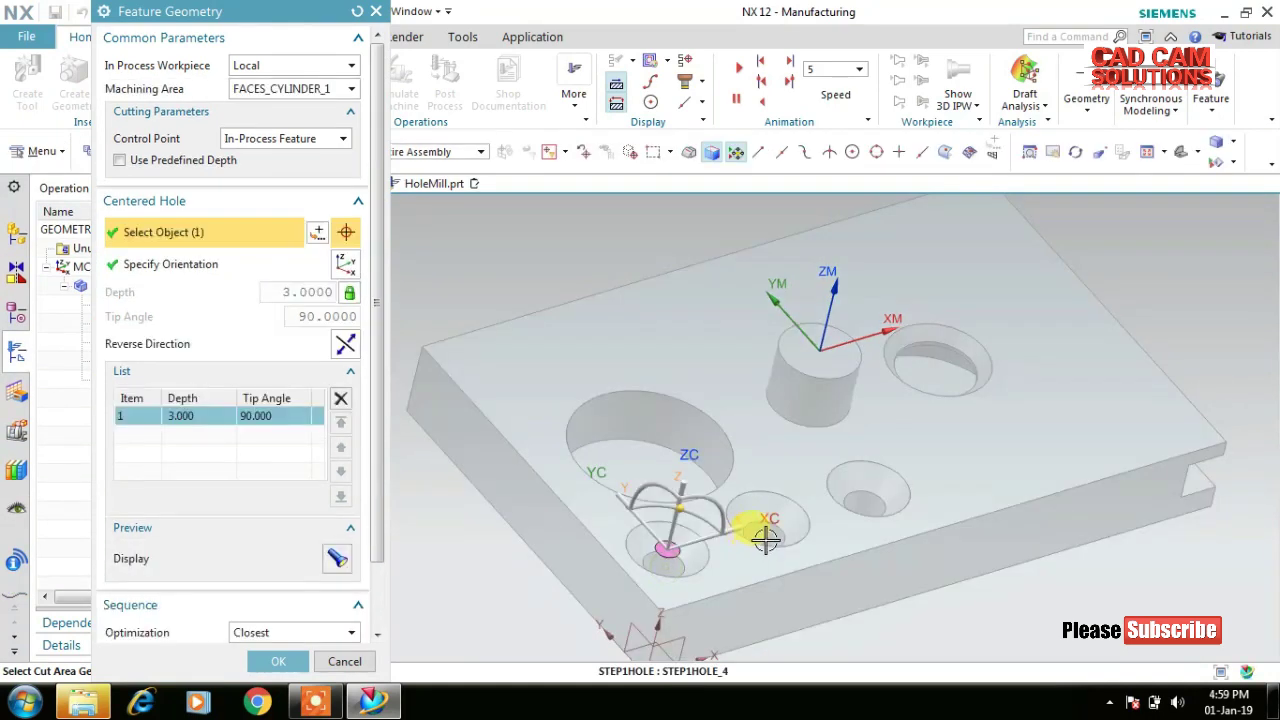
pyautogui.click(766, 532)
pyautogui.click(862, 507)
pyautogui.click(272, 660)
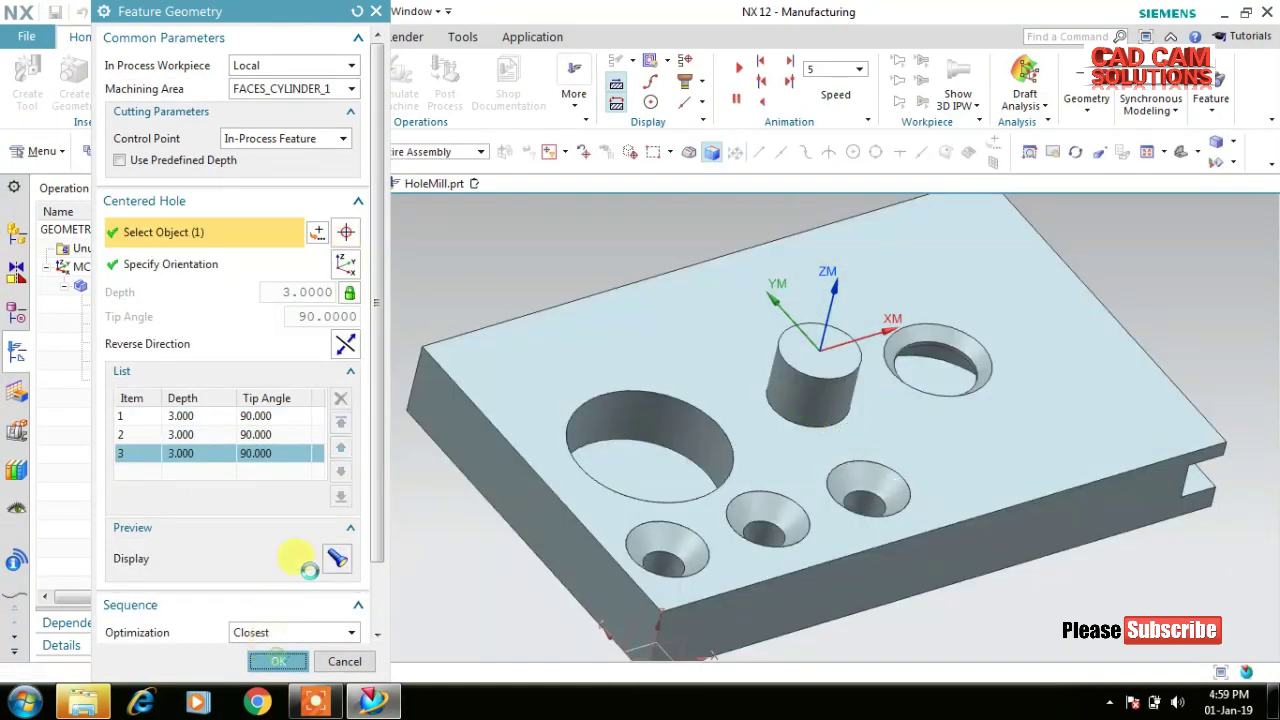
pyautogui.click(186, 557)
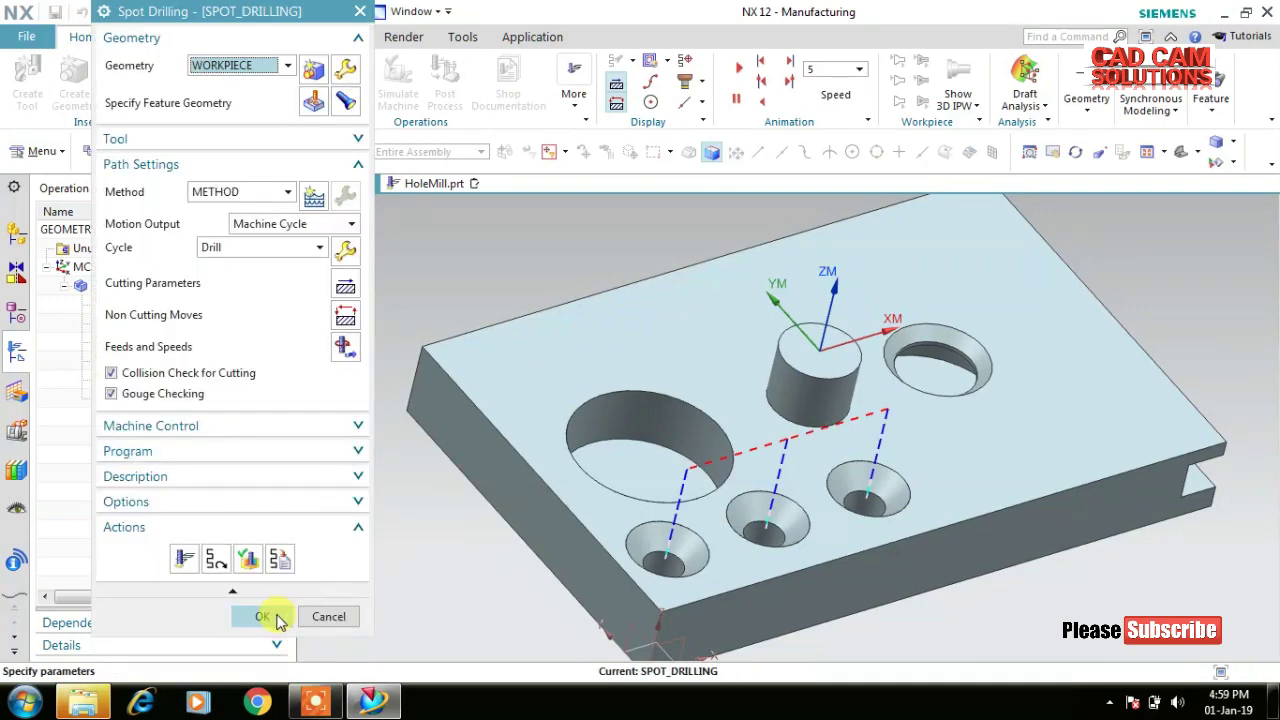
pyautogui.click(264, 616)
pyautogui.click(28, 90)
# Create the standard drill STD_DRILL_10 with a 10 mm diameter.
pyautogui.click(155, 234)
pyautogui.click(157, 234)
pyautogui.write('STD_DRILL_10')
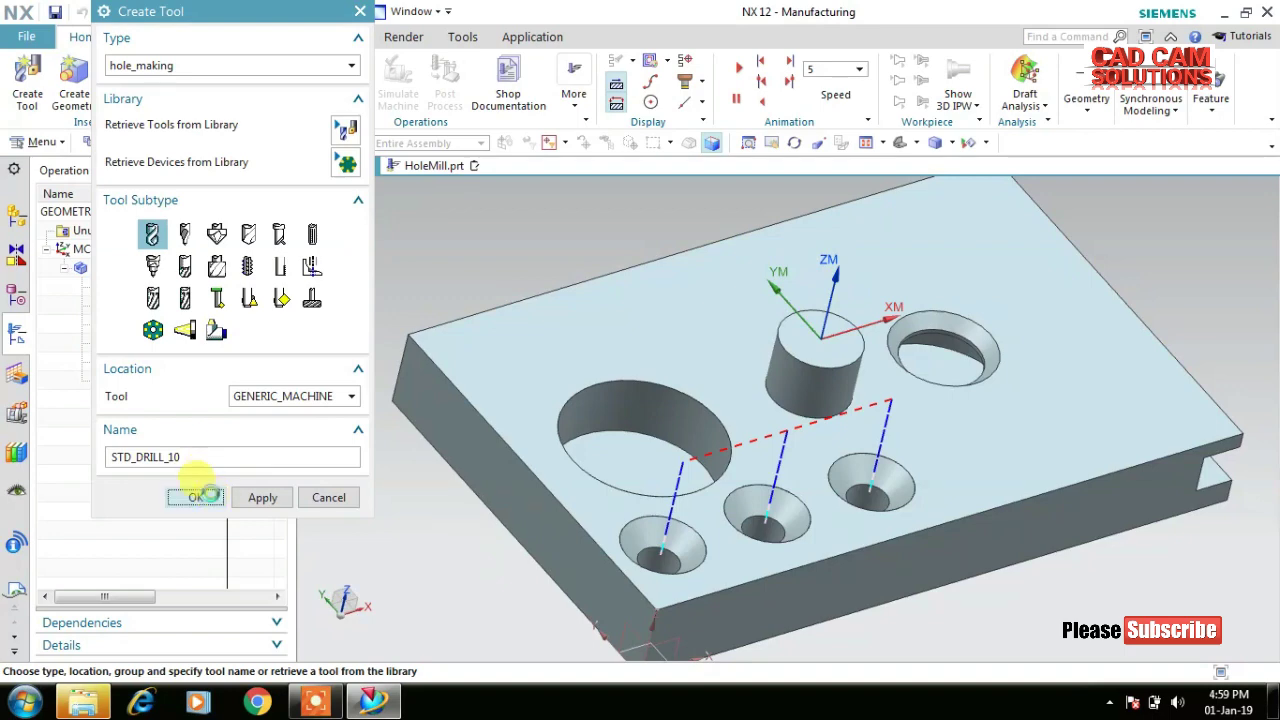
pyautogui.click(200, 492)
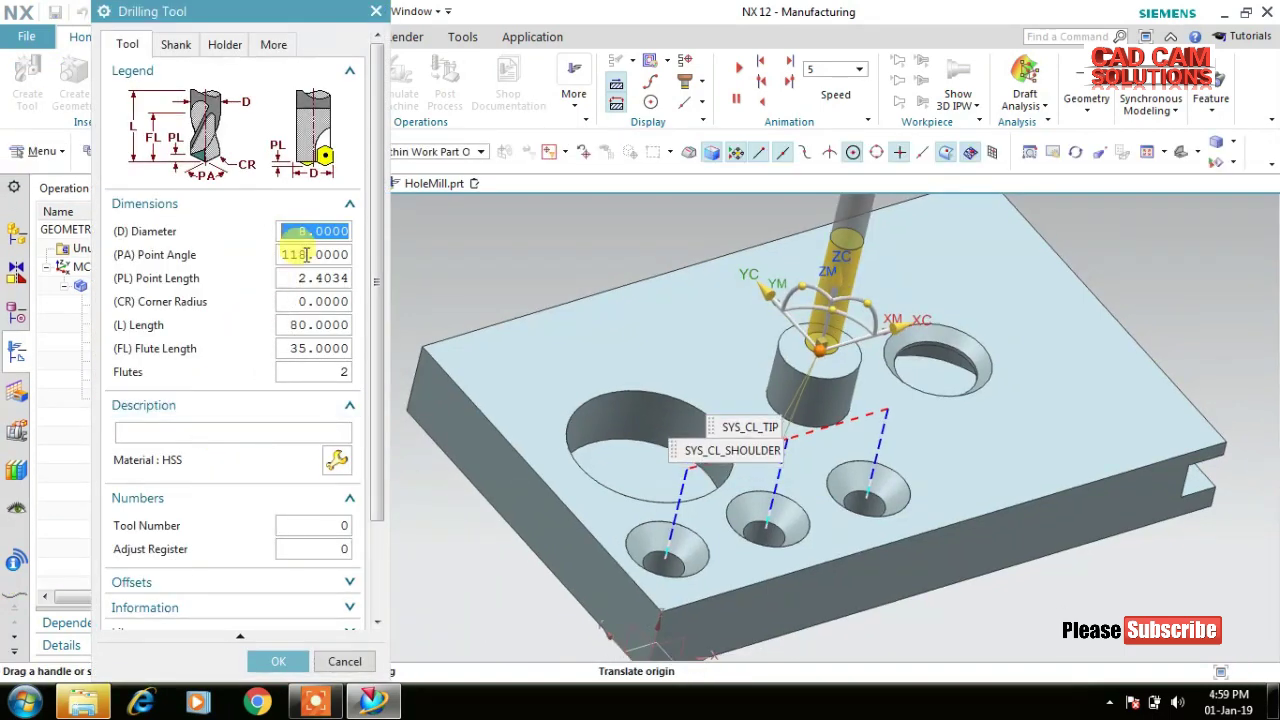
pyautogui.write('10')
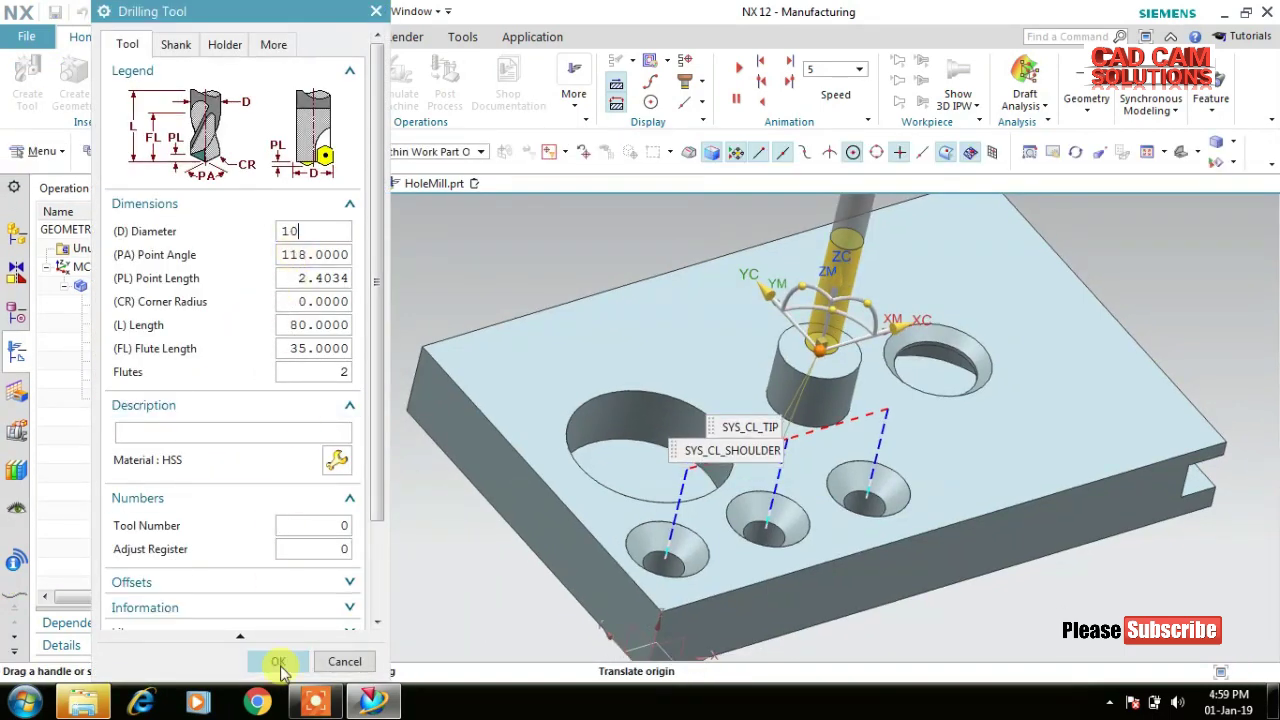
pyautogui.click(278, 661)
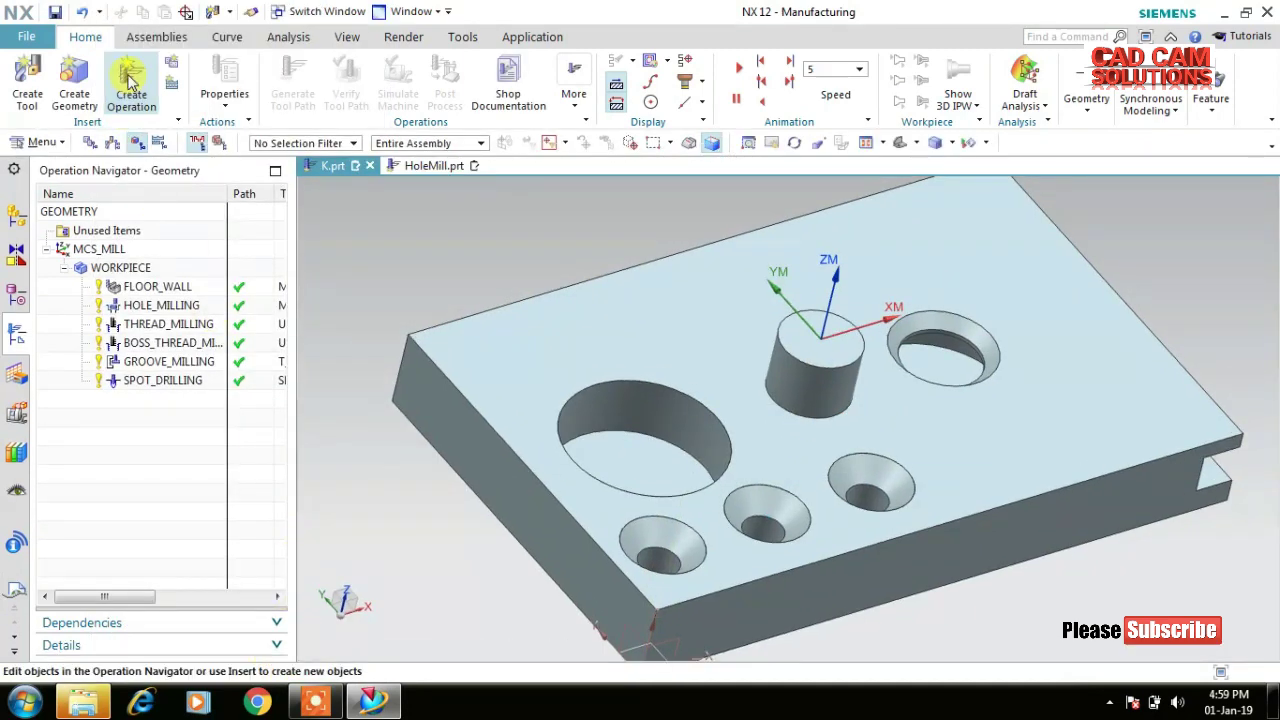
# Create a DRILLING operation using the STD_DRILL_10 tool.
pyautogui.click(130, 70)
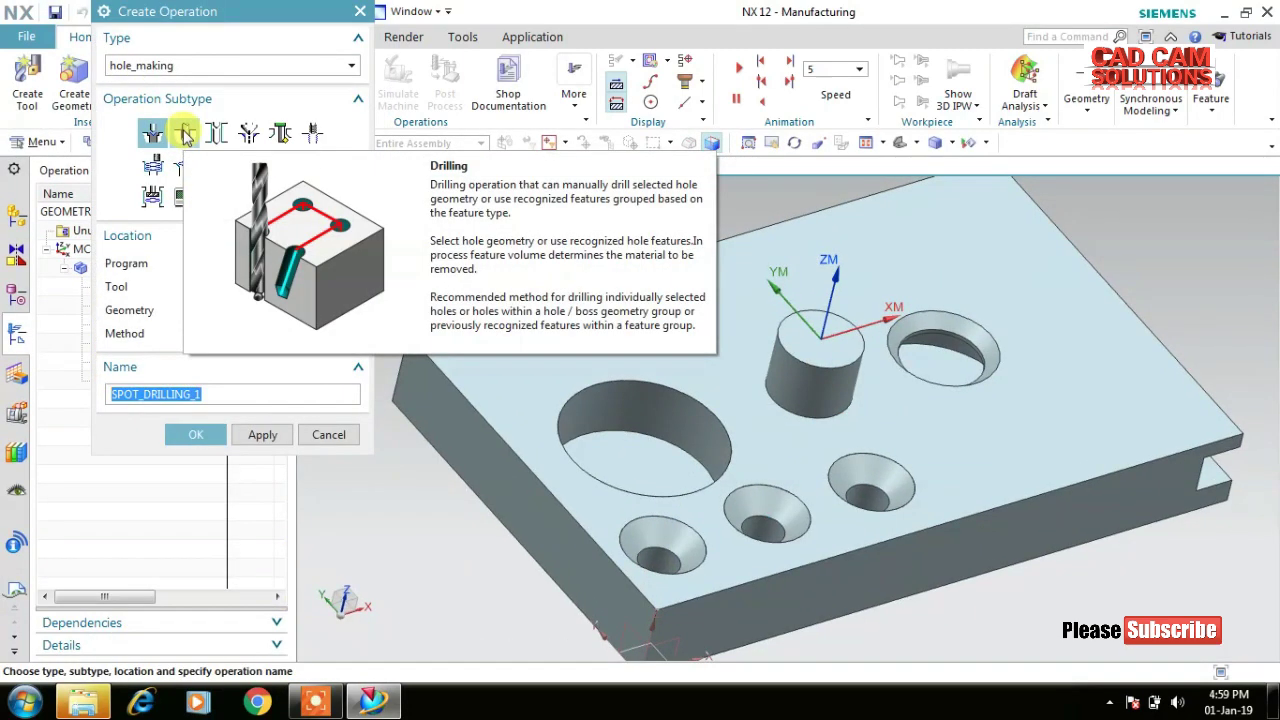
pyautogui.click(185, 133)
pyautogui.click(260, 288)
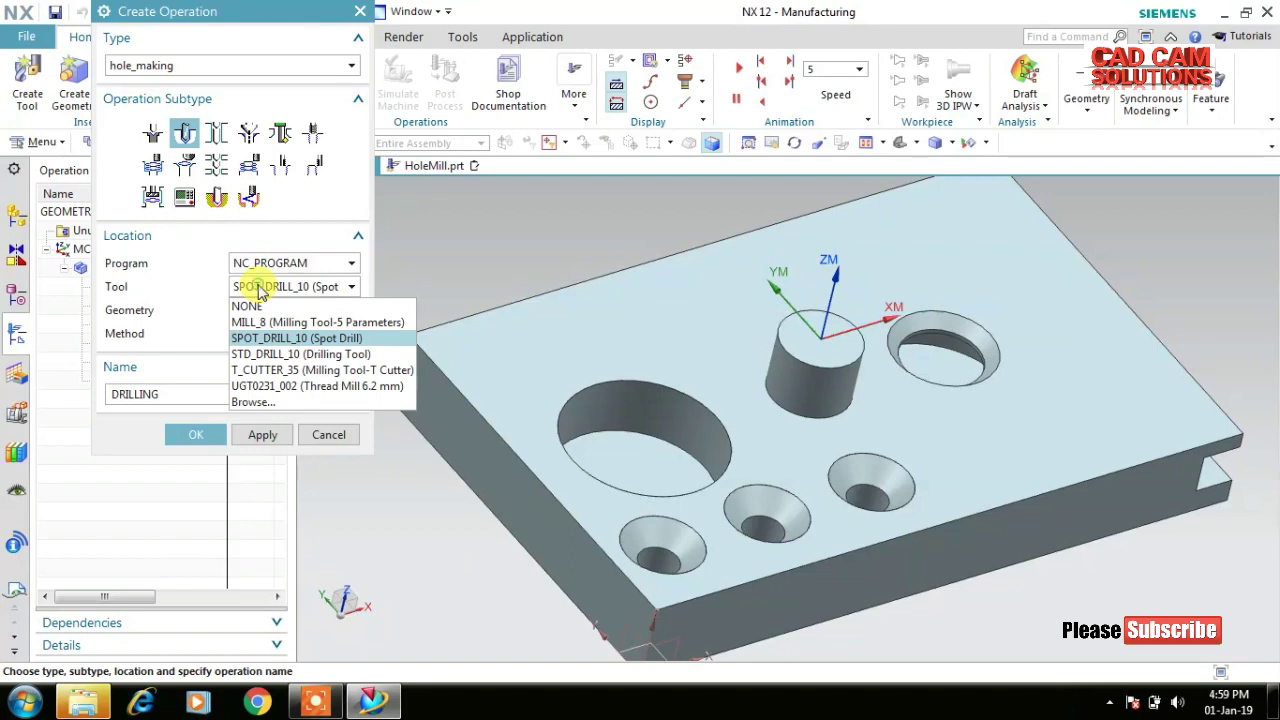
pyautogui.click(268, 354)
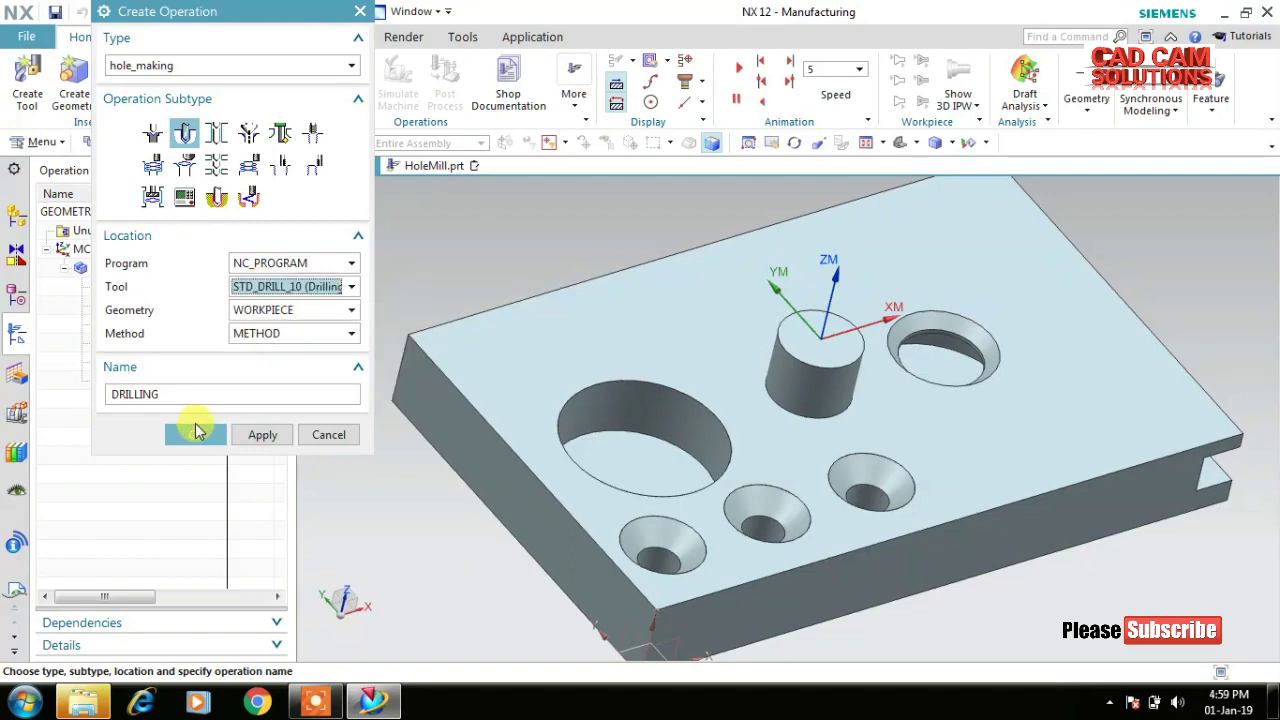
pyautogui.click(196, 436)
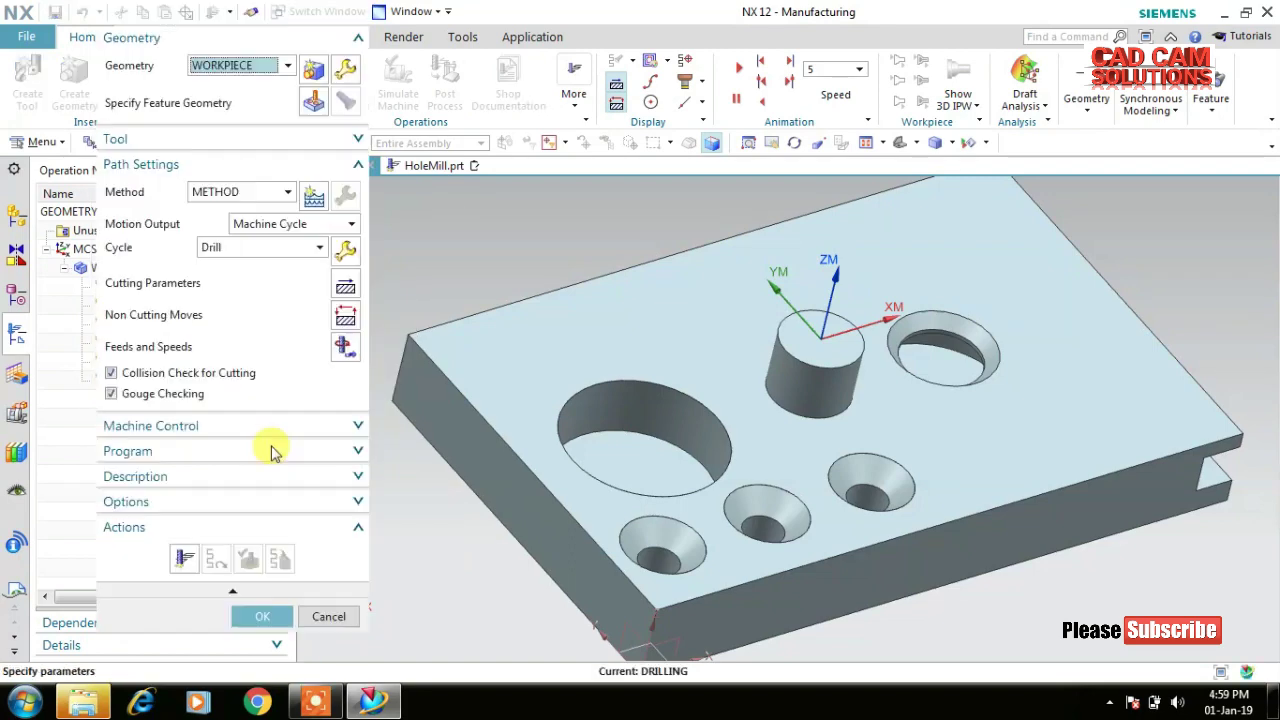
# Specify the three small holes as the drilling feature geometry.
pyautogui.click(315, 105)
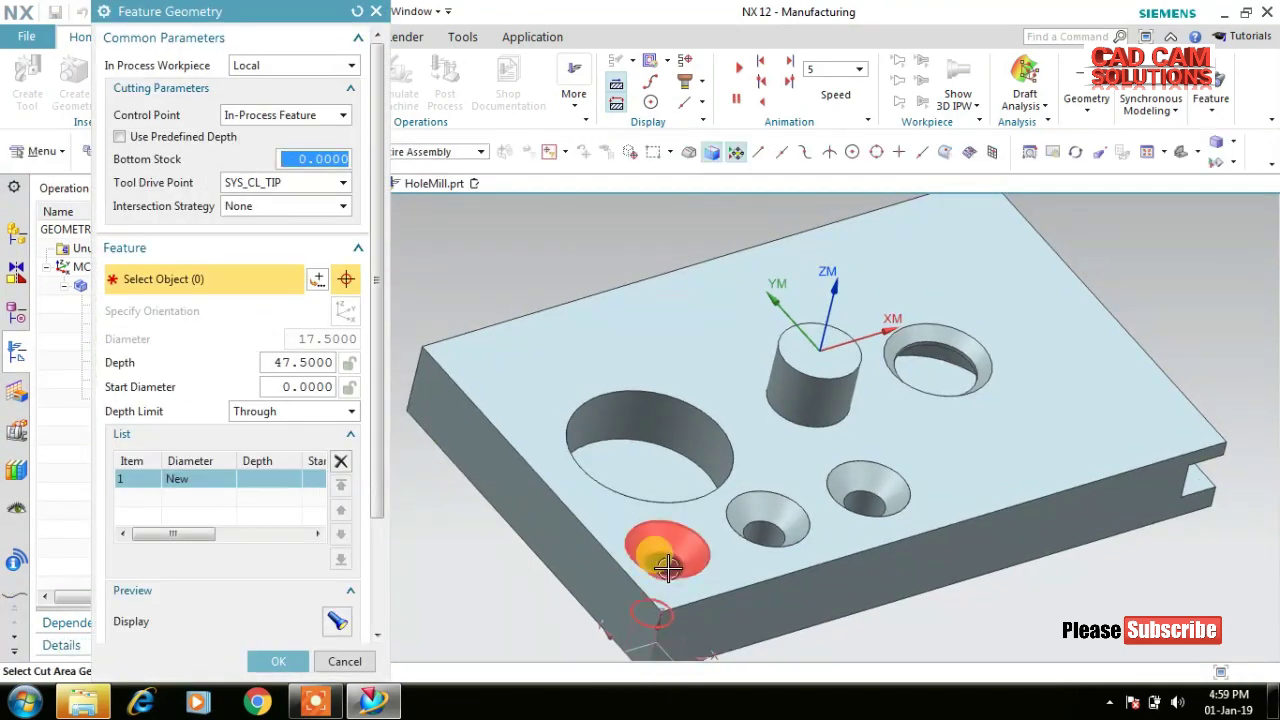
pyautogui.click(700, 563)
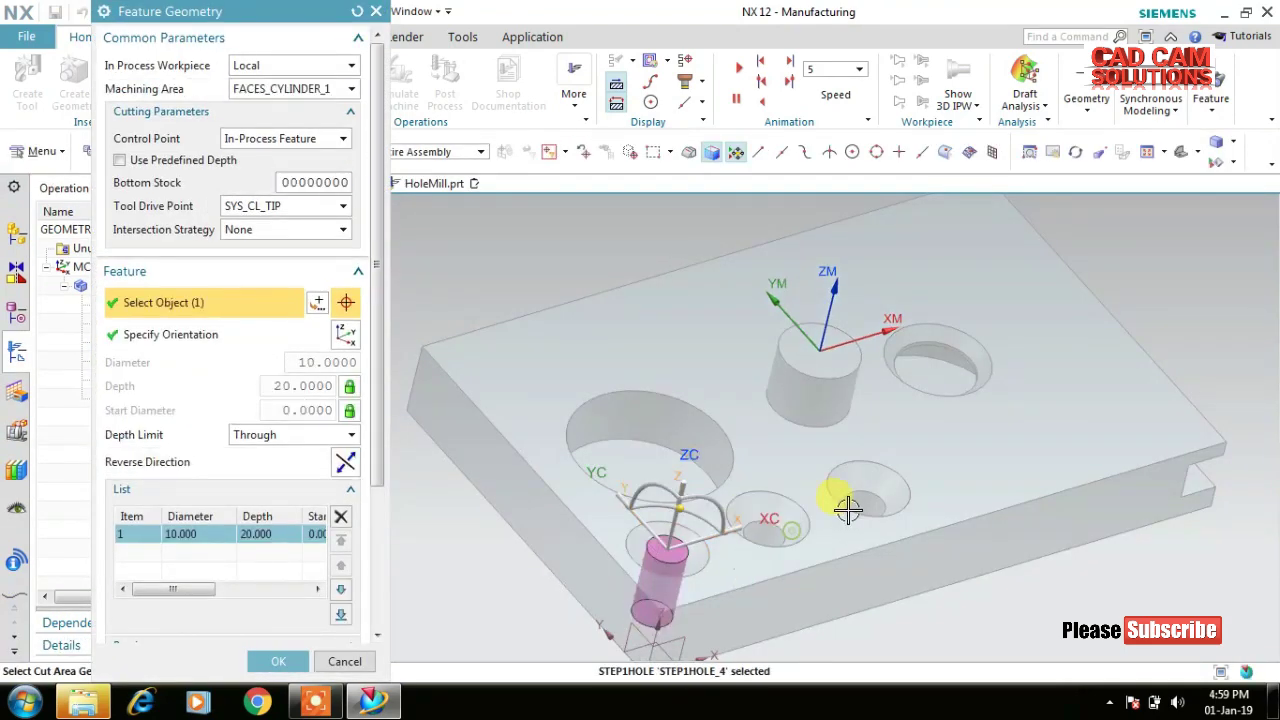
pyautogui.click(870, 497)
pyautogui.click(870, 497)
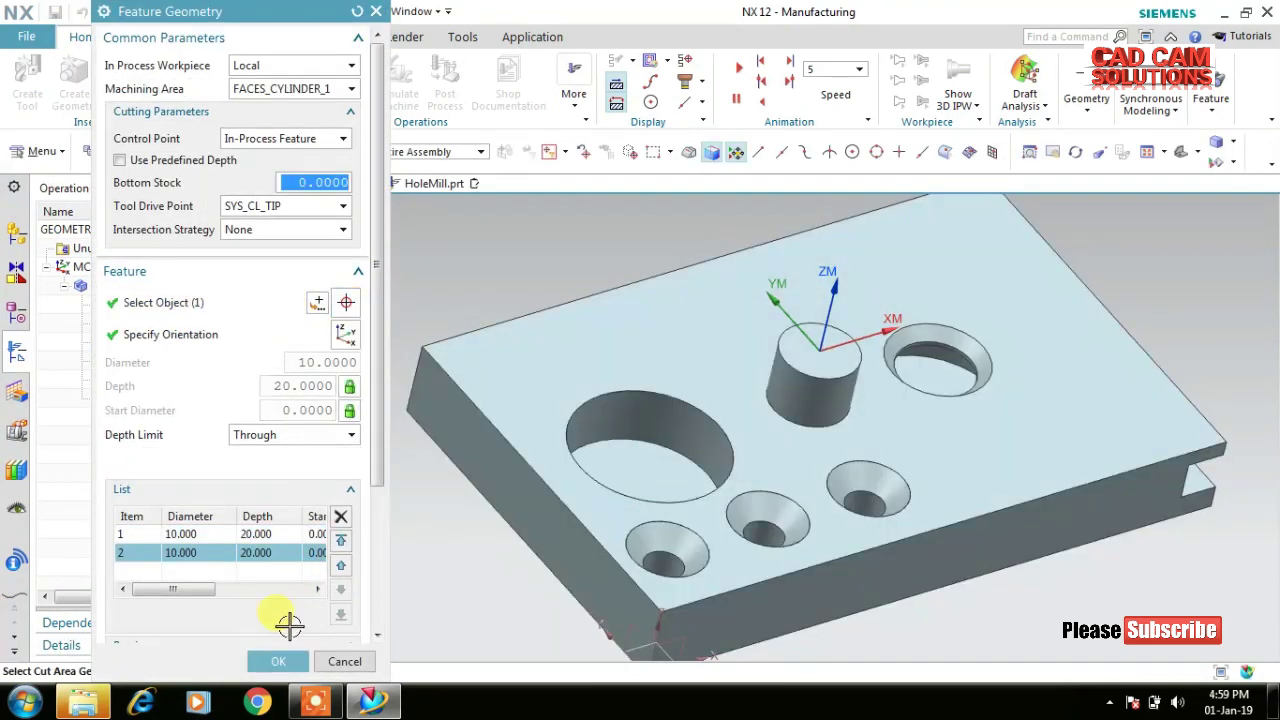
pyautogui.click(287, 662)
# Generate the drilling toolpath, verify it at animation speed 6, and accept the operation.
pyautogui.click(185, 558)
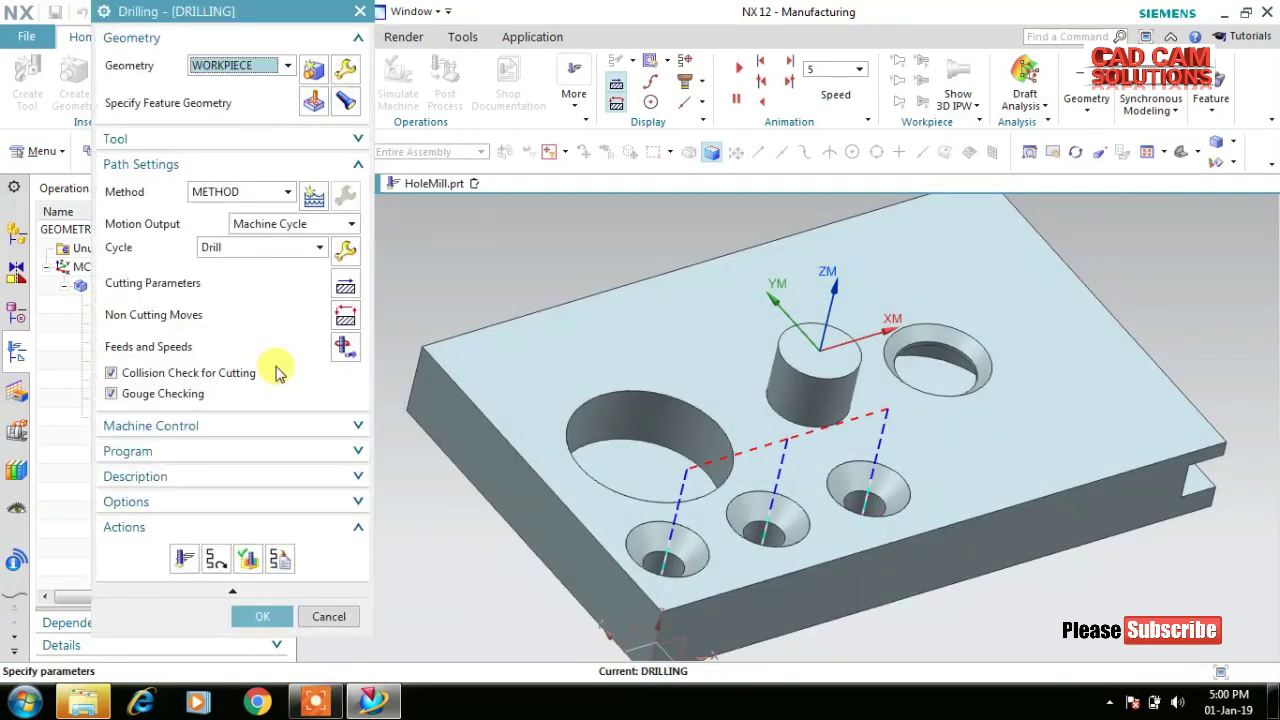
pyautogui.click(283, 560)
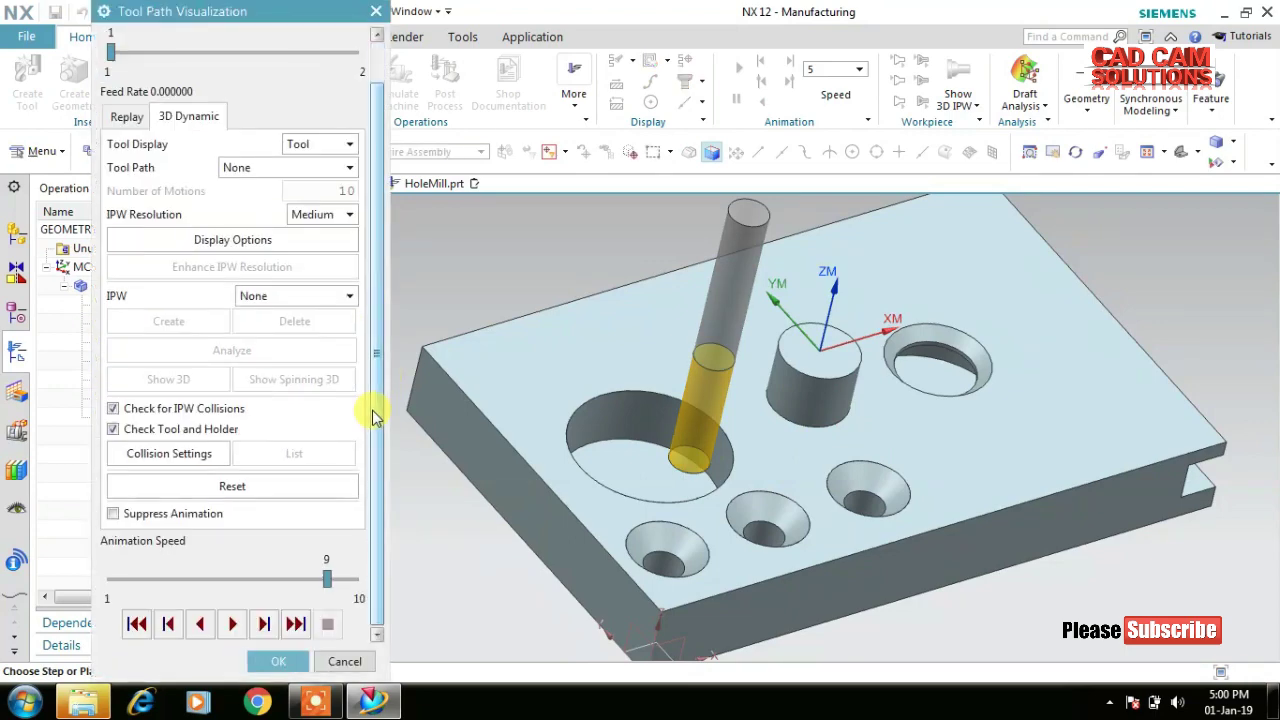
pyautogui.click(233, 624)
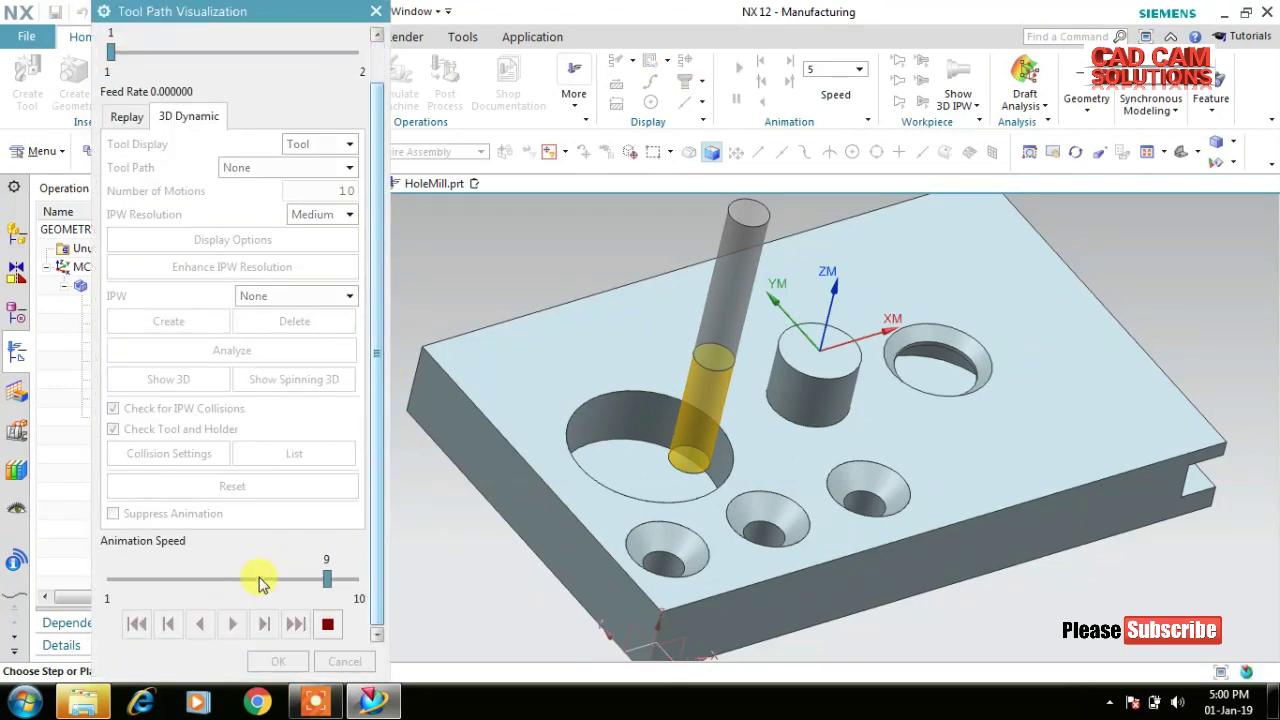
pyautogui.click(258, 580)
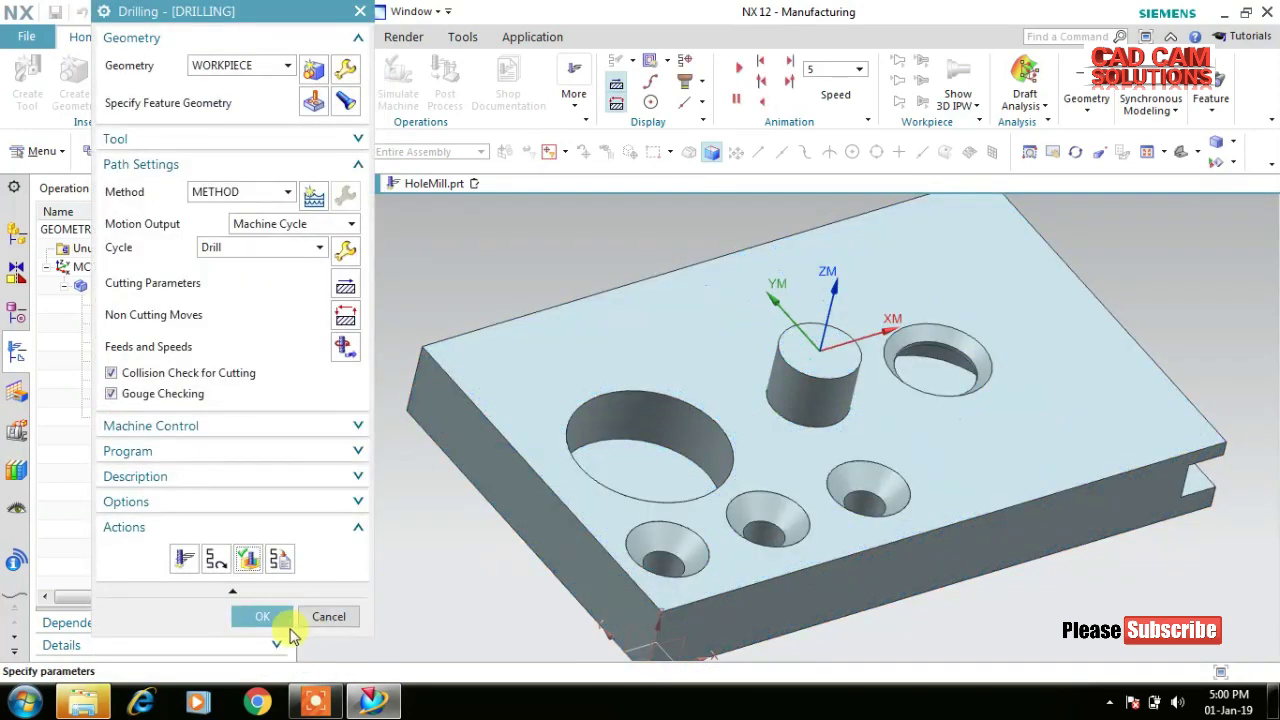
pyautogui.click(262, 613)
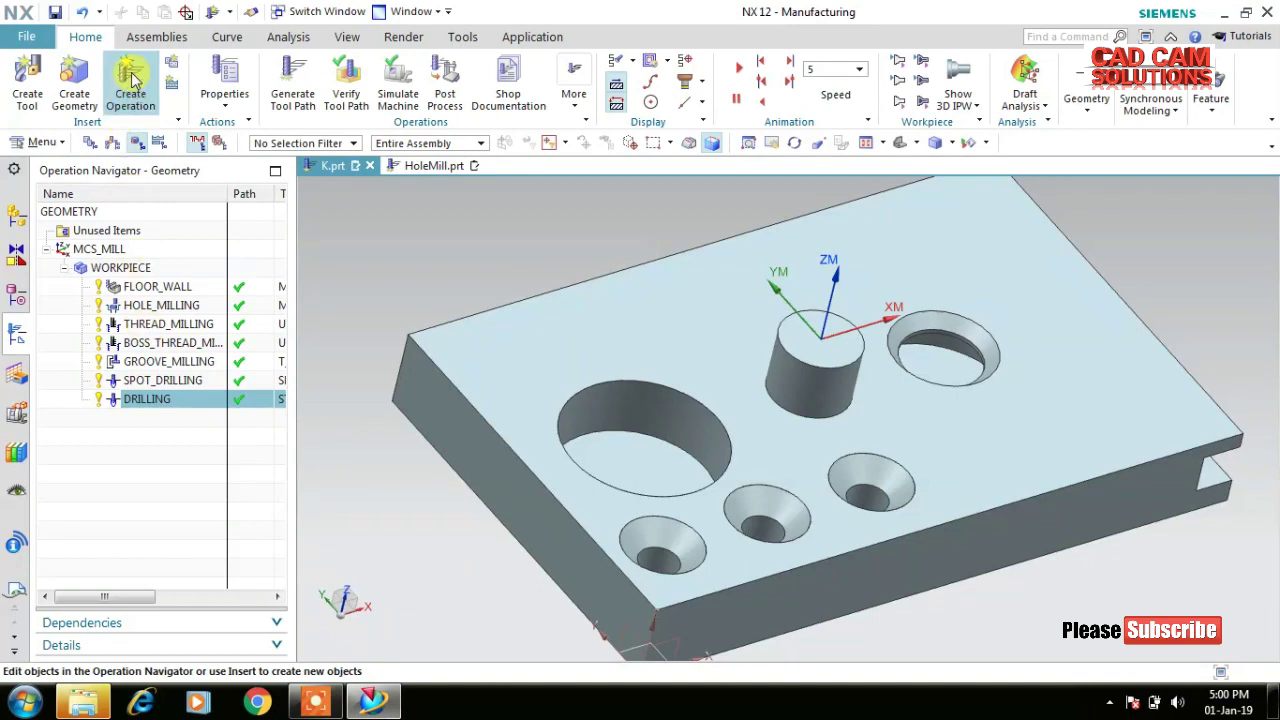
# Define a COUNTER_SINK tool named COUNTER_SINK_20 with diameter 20.
pyautogui.click(667, 557)
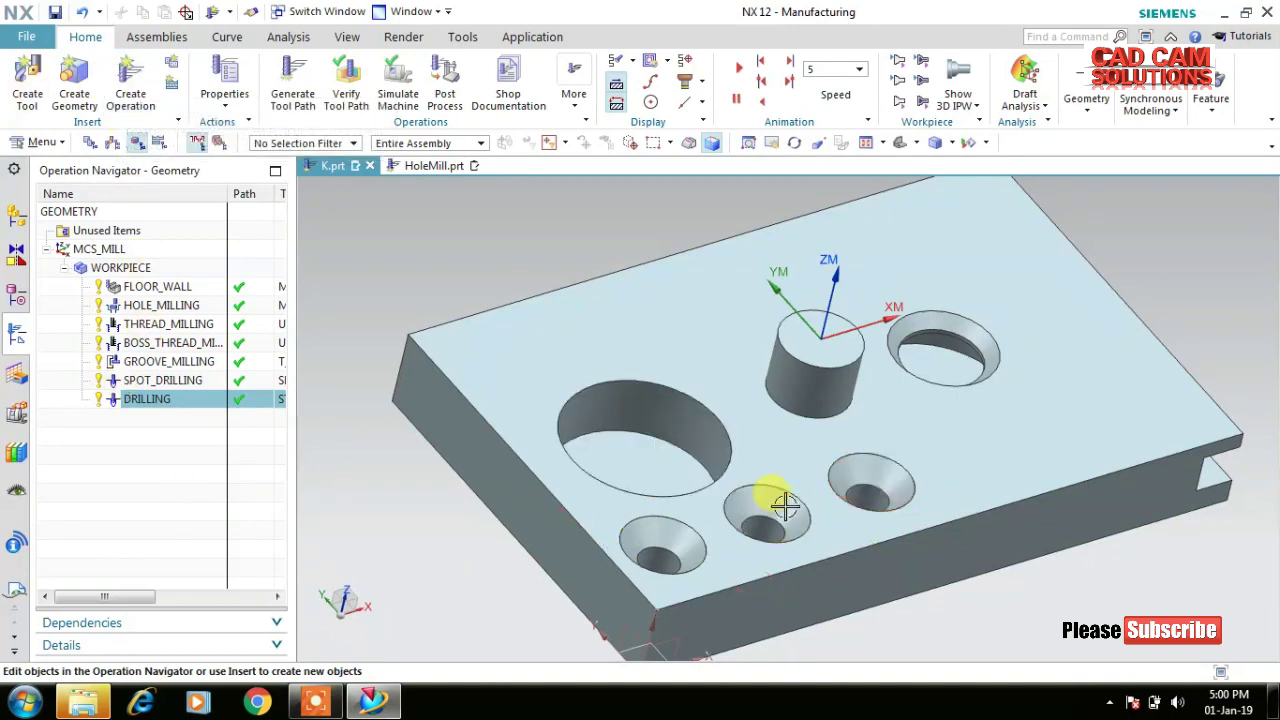
pyautogui.click(30, 90)
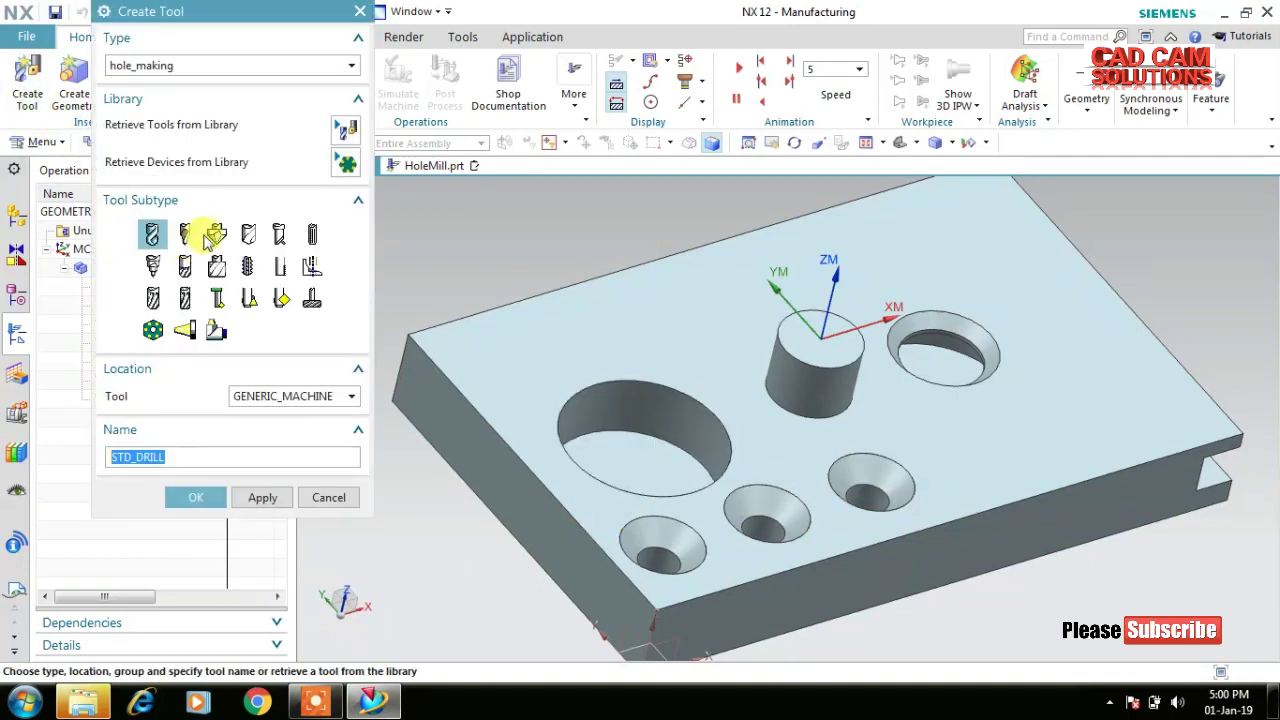
pyautogui.click(217, 237)
pyautogui.write('COUNTER_SINK_20')
pyautogui.click(230, 458)
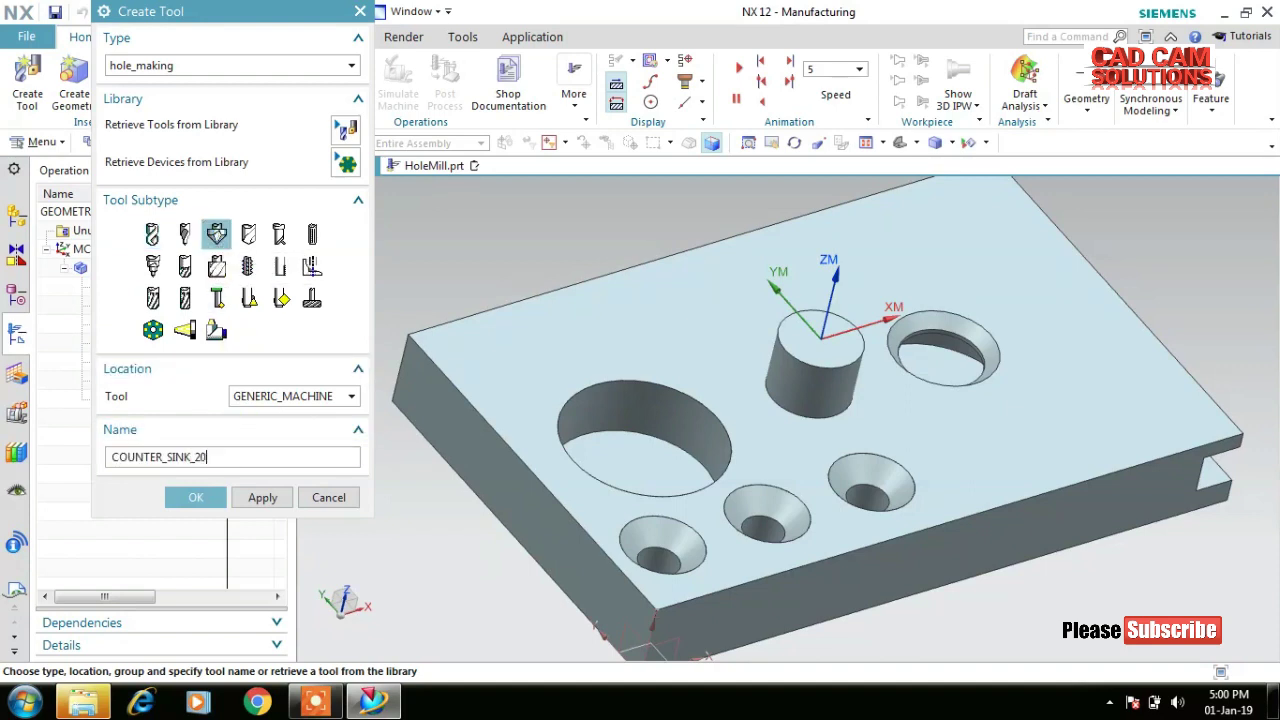
pyautogui.click(210, 495)
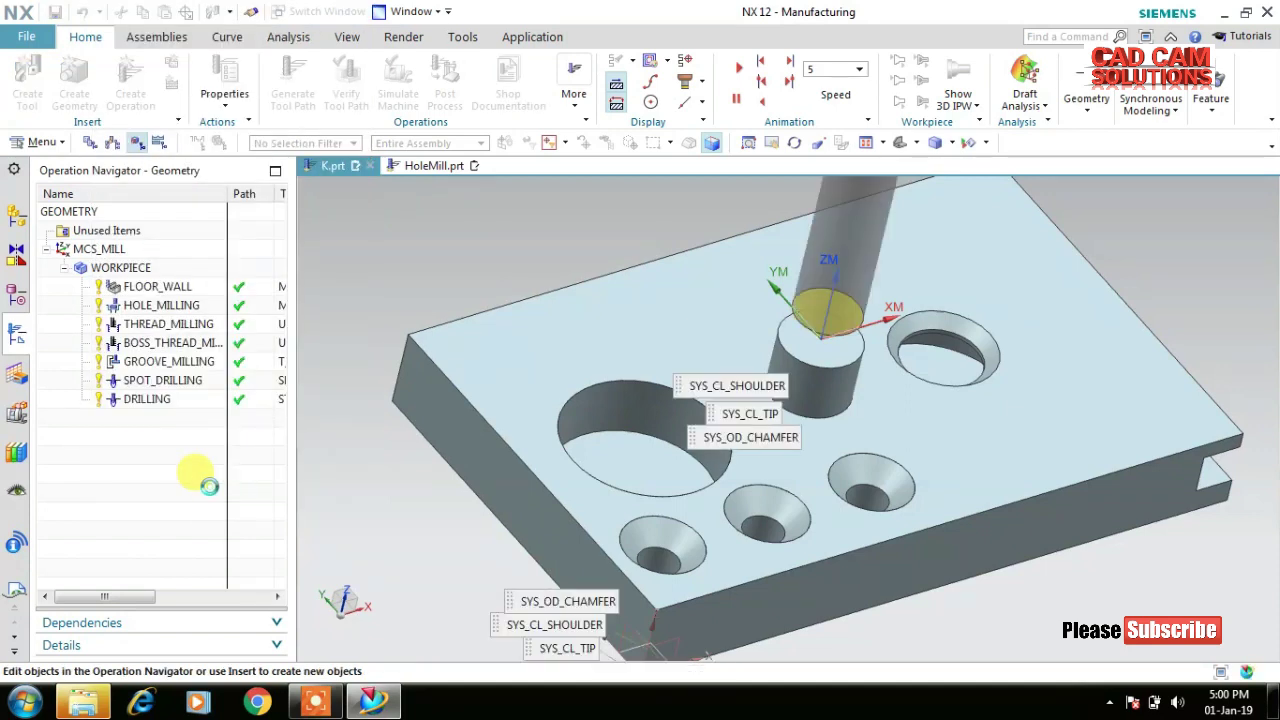
pyautogui.write('20')
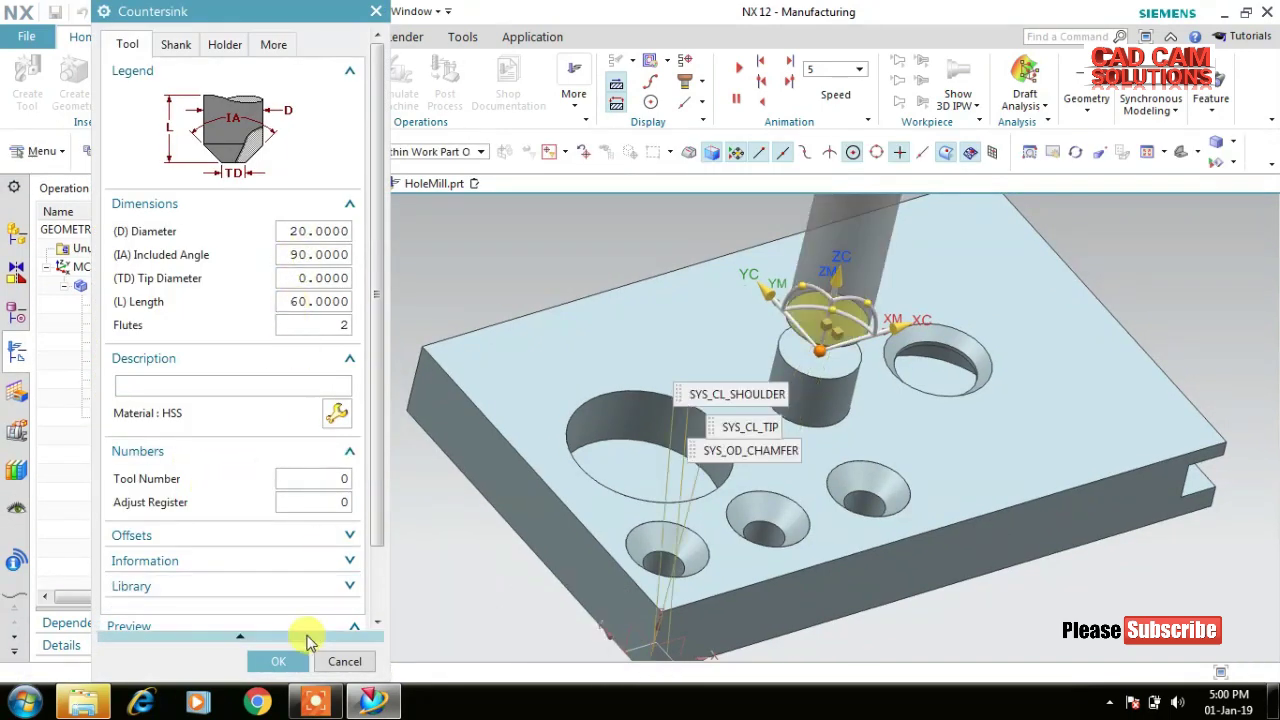
pyautogui.click(278, 661)
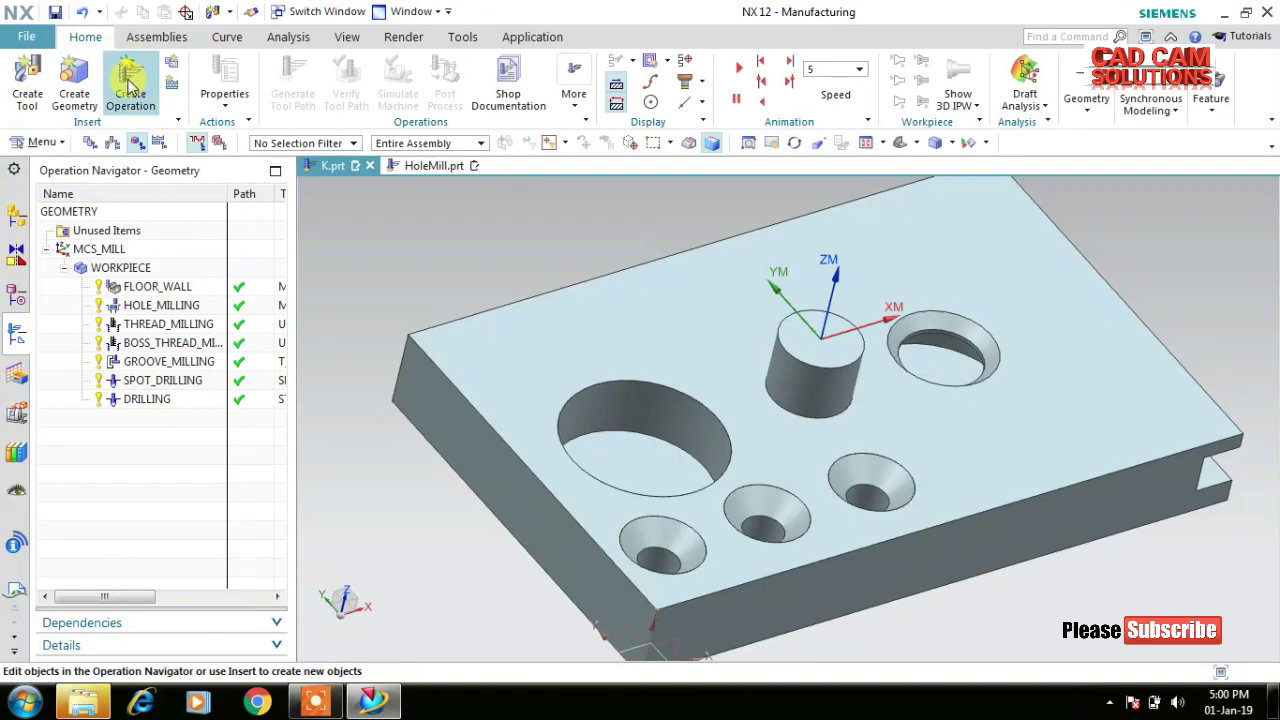
# Create a COUNTERSINKING operation using the COUNTER_SINK_20 tool.
pyautogui.click(132, 80)
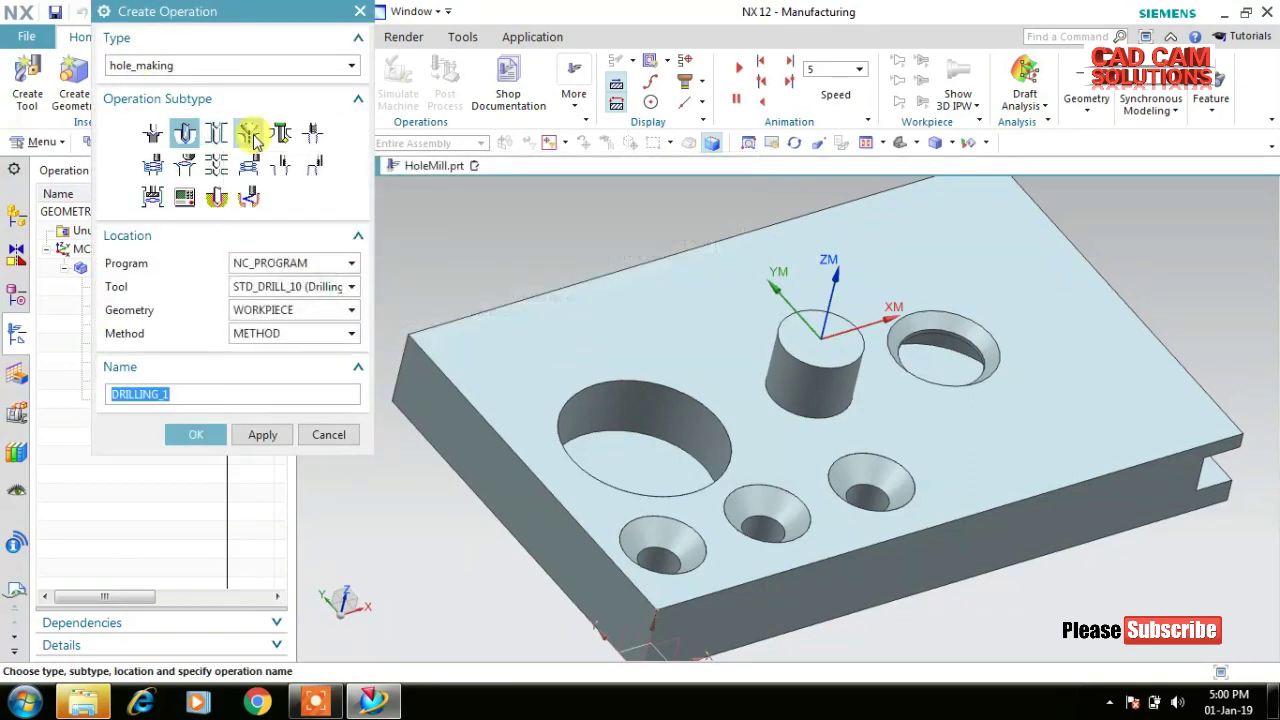
pyautogui.click(249, 133)
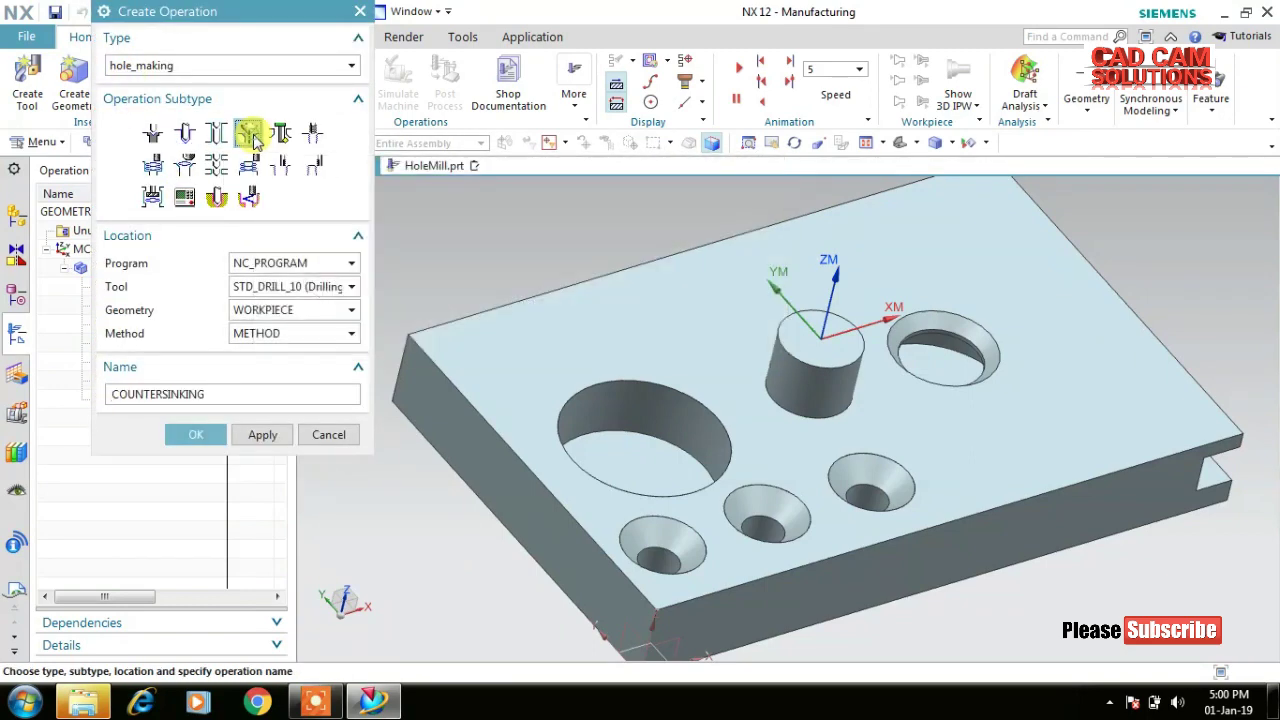
pyautogui.click(285, 287)
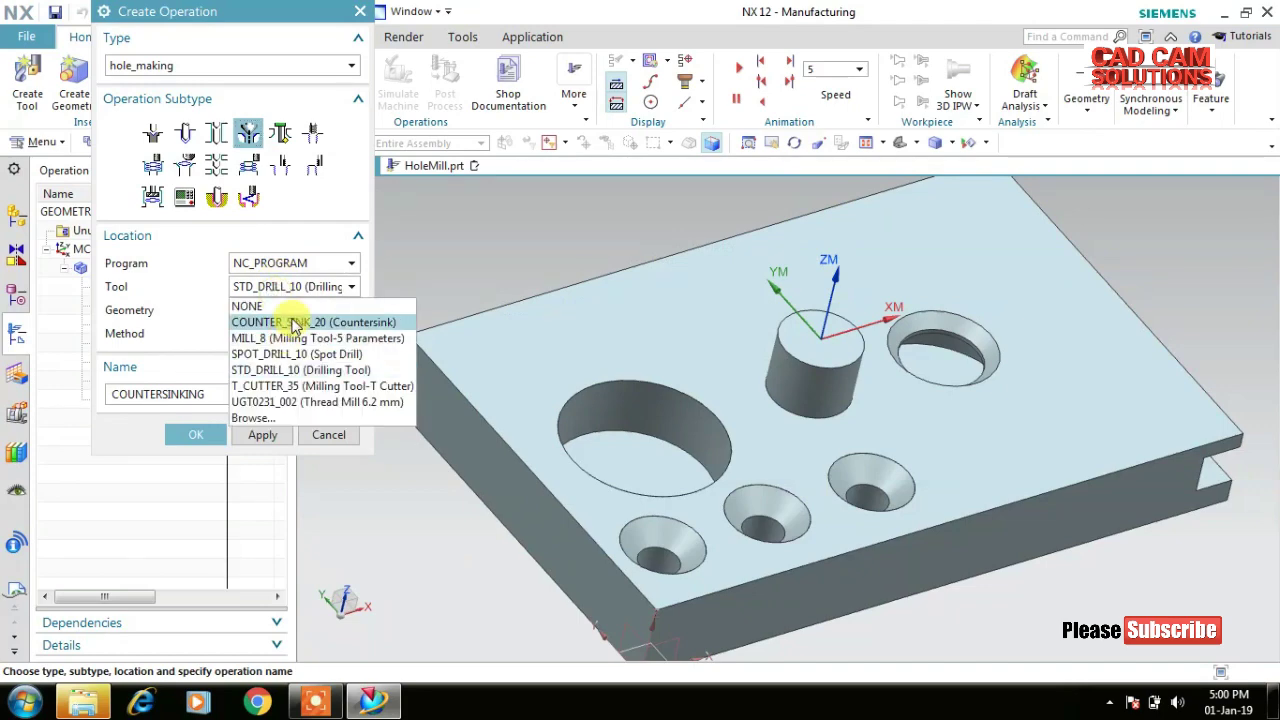
pyautogui.click(262, 322)
pyautogui.click(190, 434)
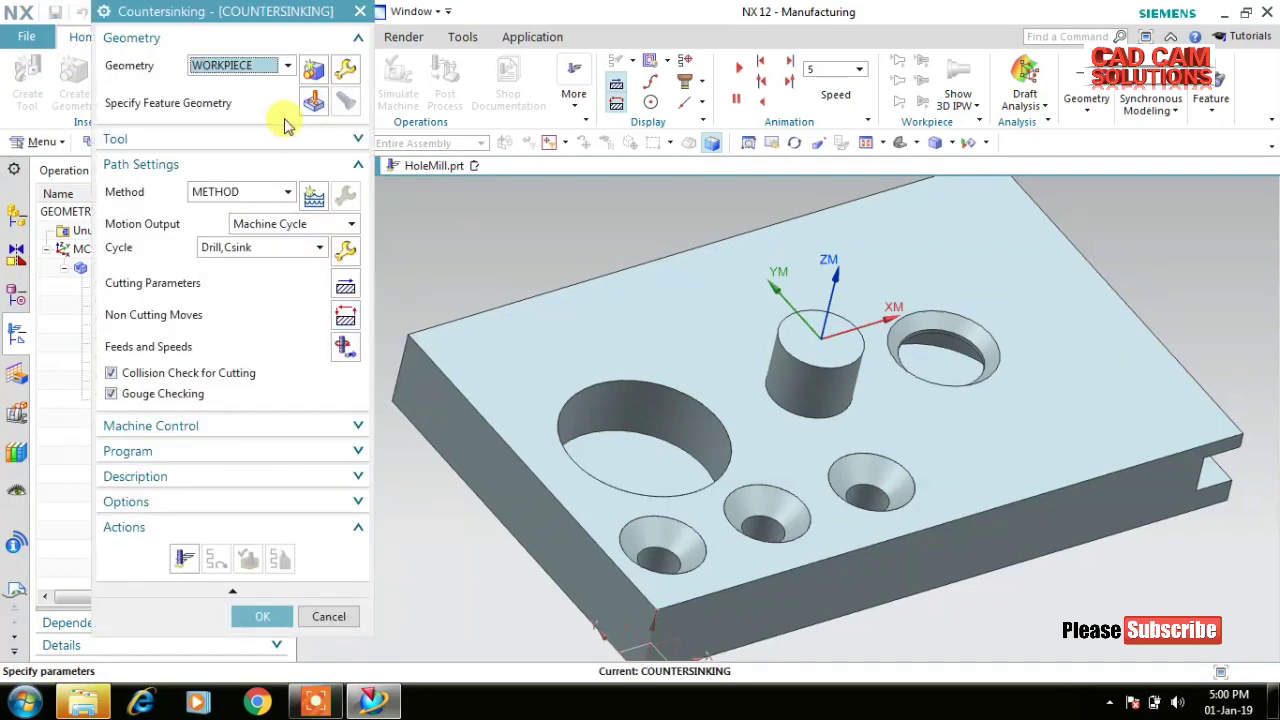
# Select the left, middle and right small holes for countersinking.
pyautogui.click(313, 101)
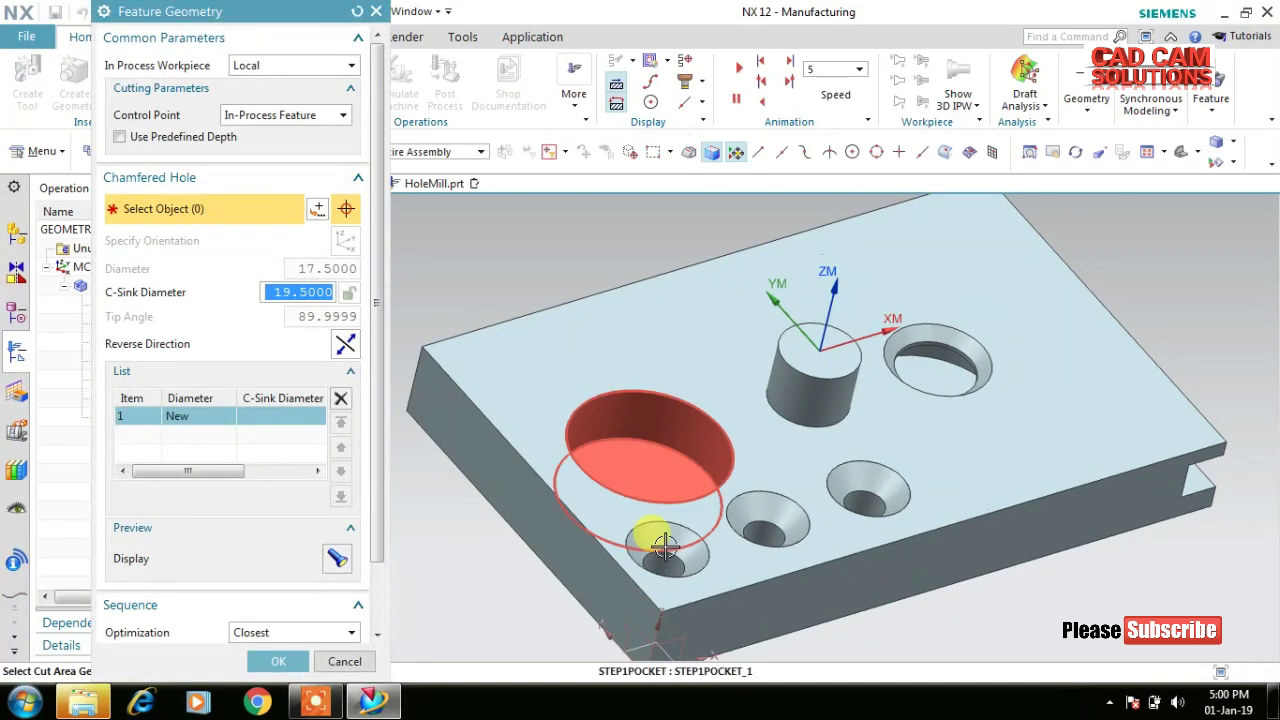
pyautogui.click(660, 543)
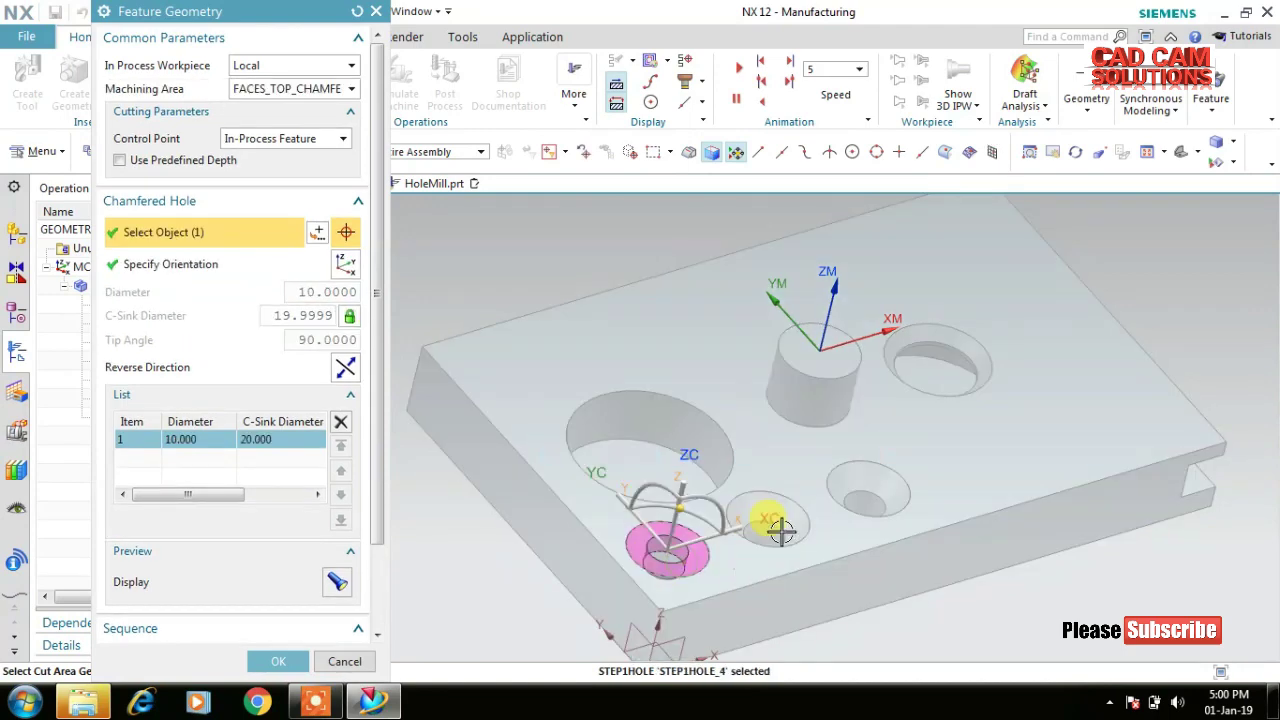
pyautogui.click(797, 527)
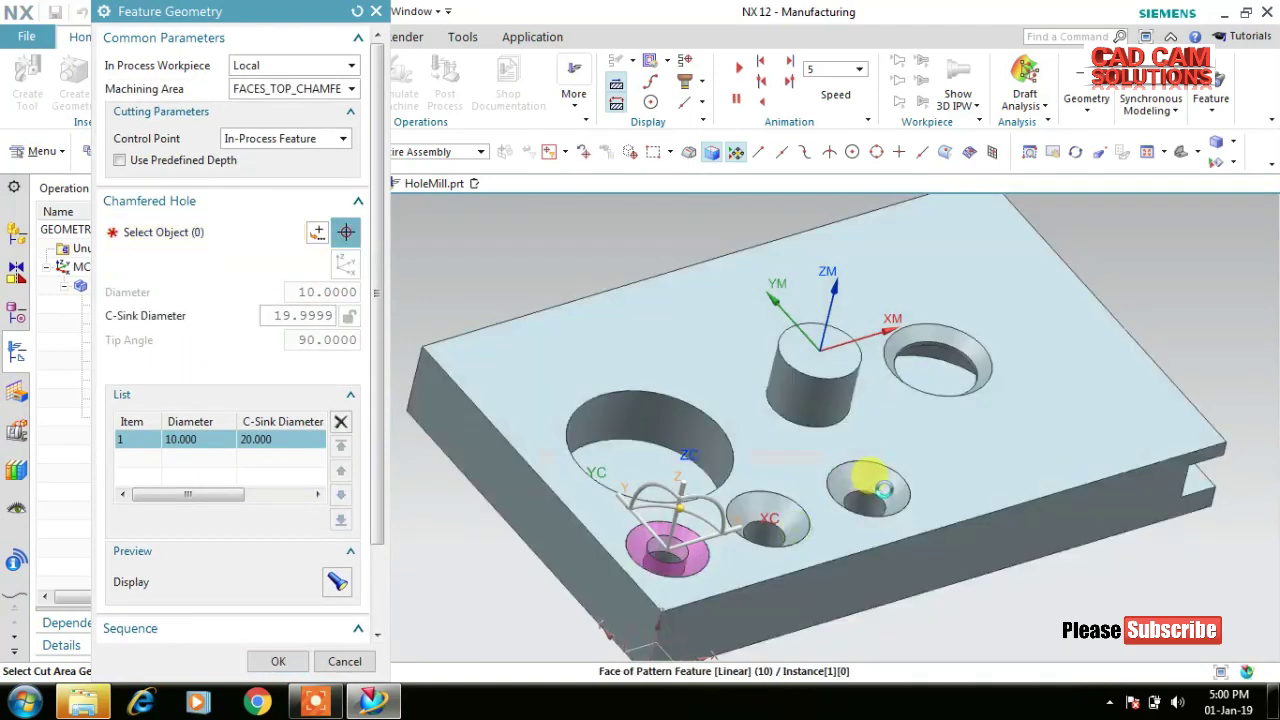
pyautogui.click(887, 486)
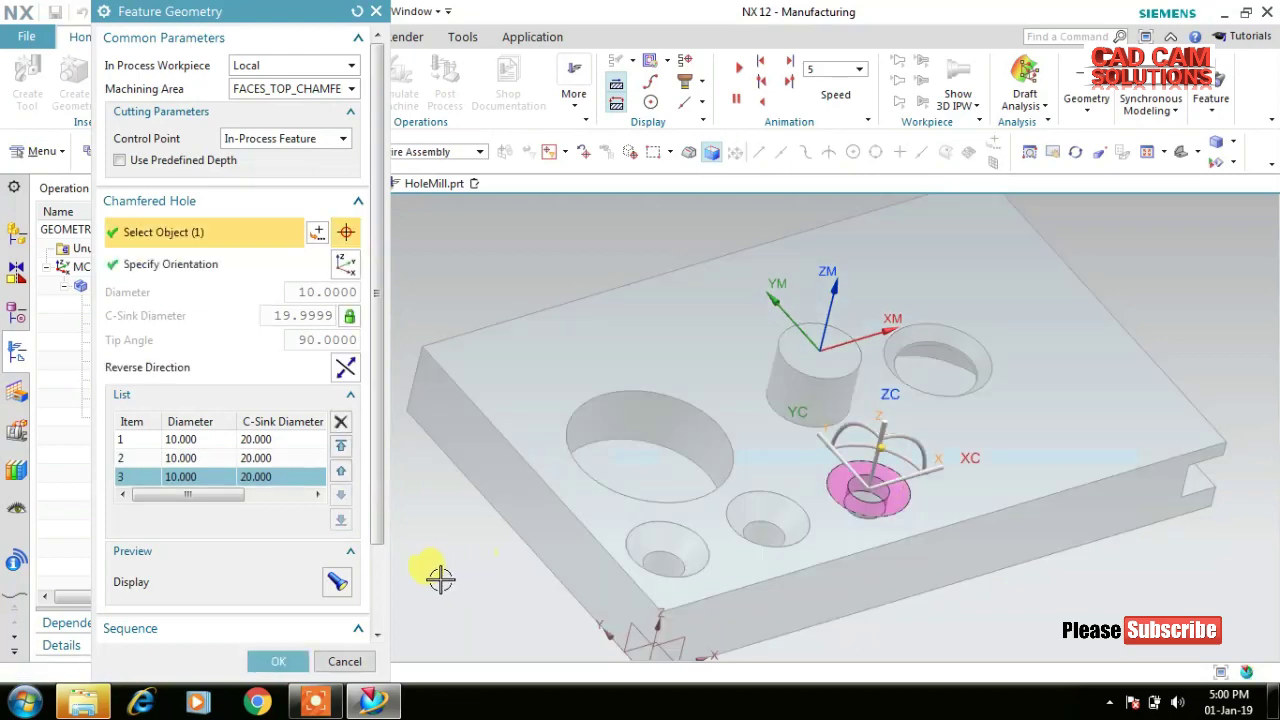
pyautogui.click(278, 661)
# Generate and verify the countersinking toolpath, then accept the operation.
pyautogui.click(200, 527)
pyautogui.click(184, 558)
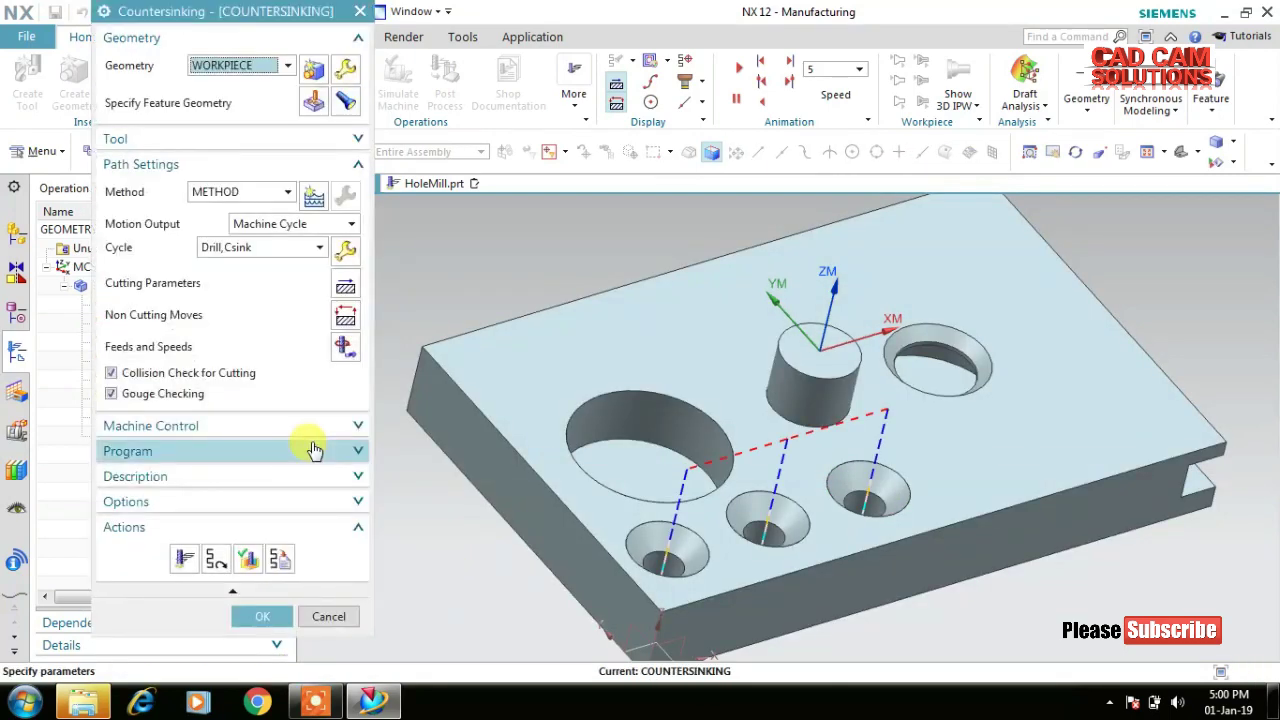
pyautogui.middleClick(297, 453)
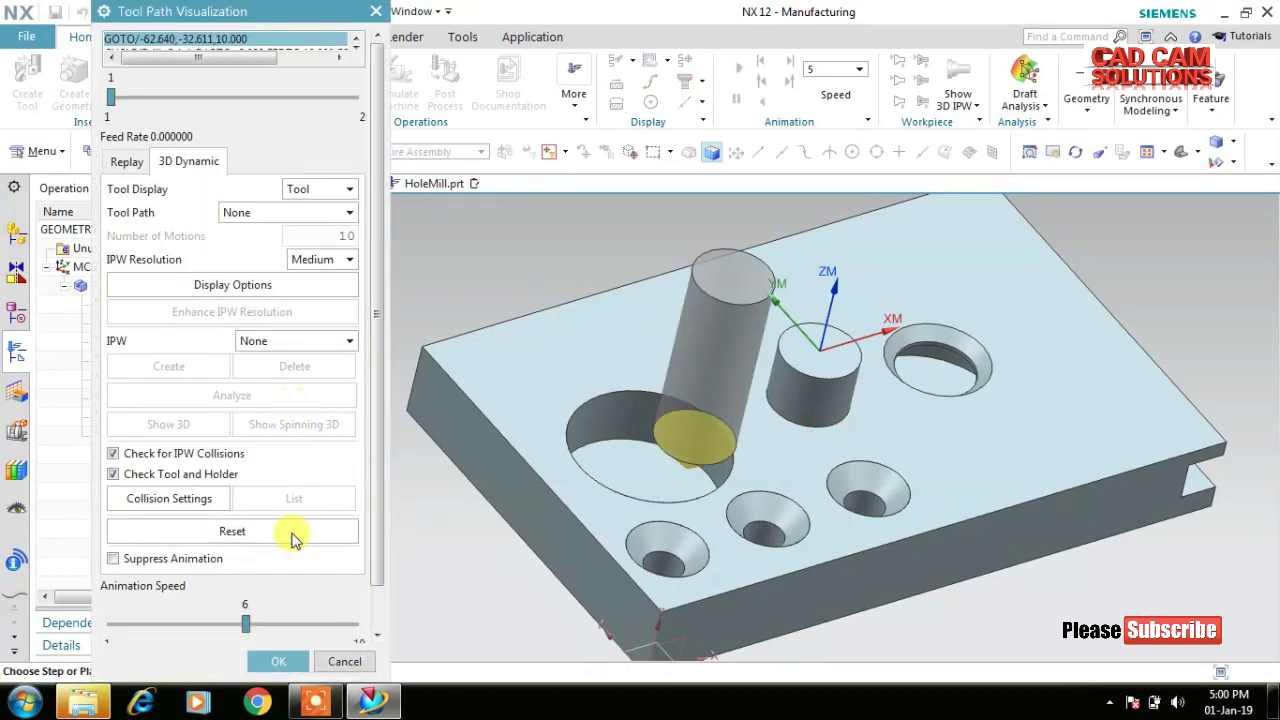
pyautogui.scroll(-1, 317, 563)
pyautogui.click(229, 626)
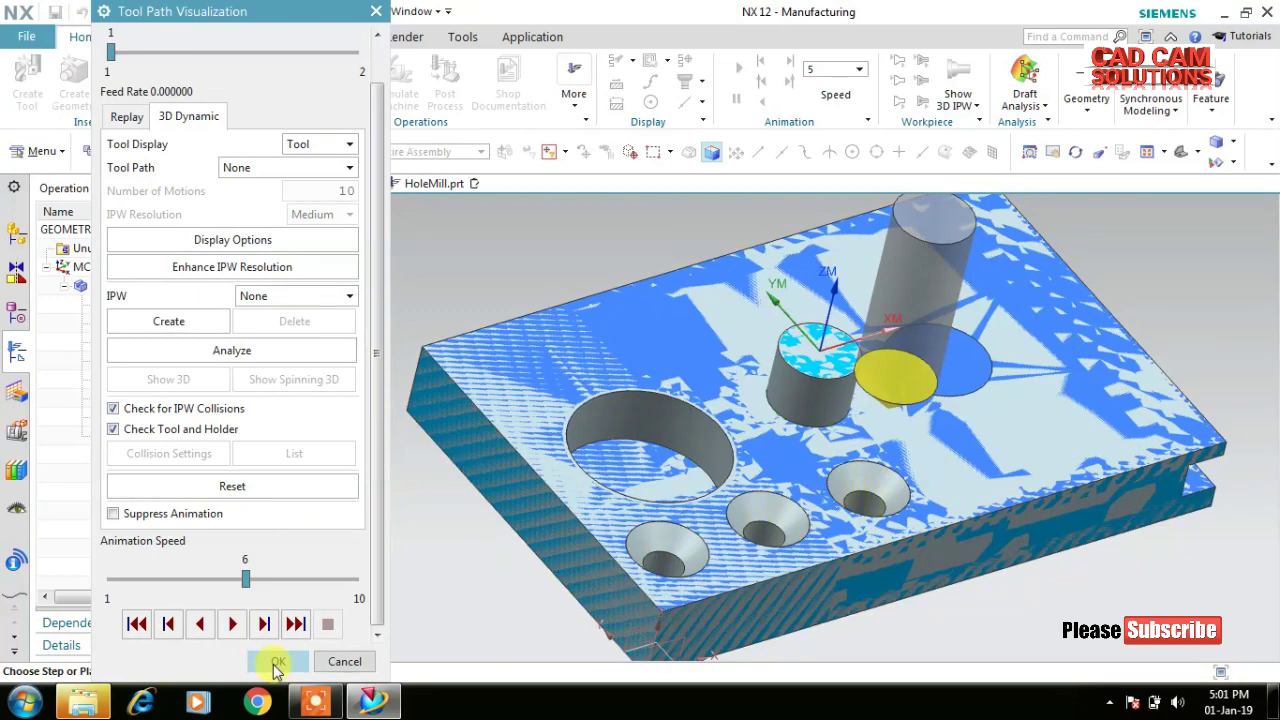
pyautogui.click(278, 661)
pyautogui.click(260, 616)
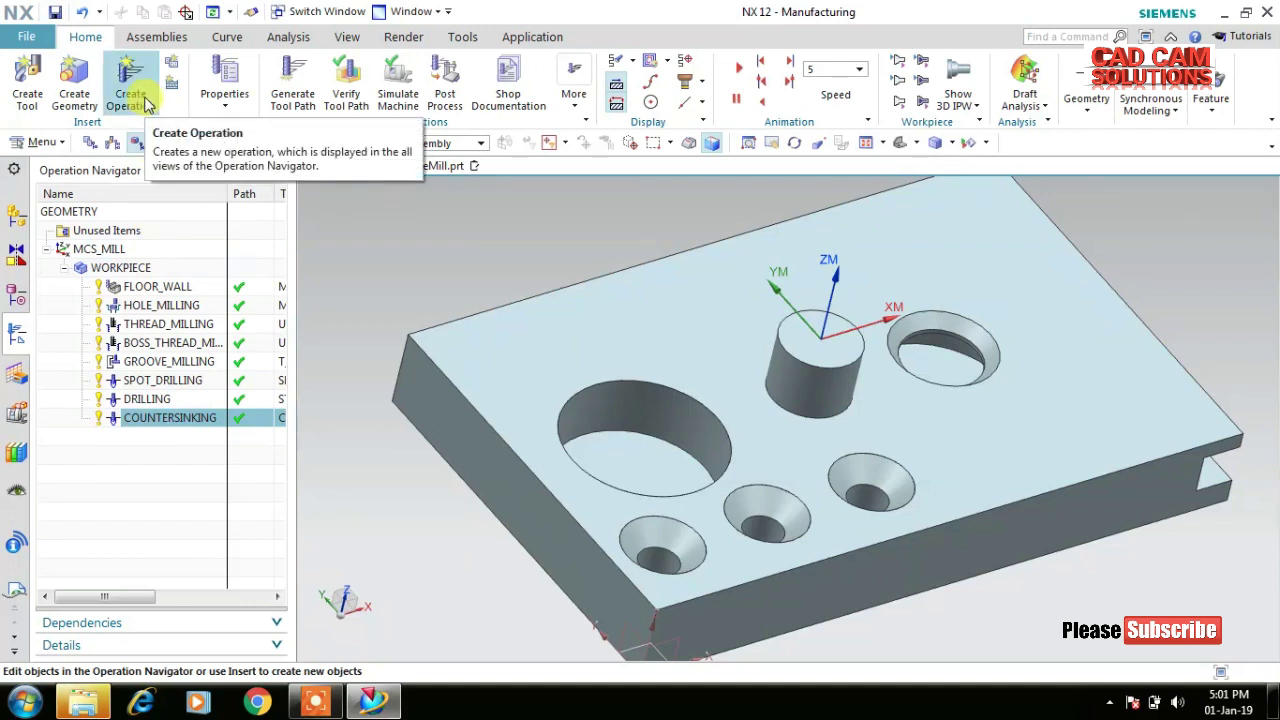
pyautogui.click(145, 100)
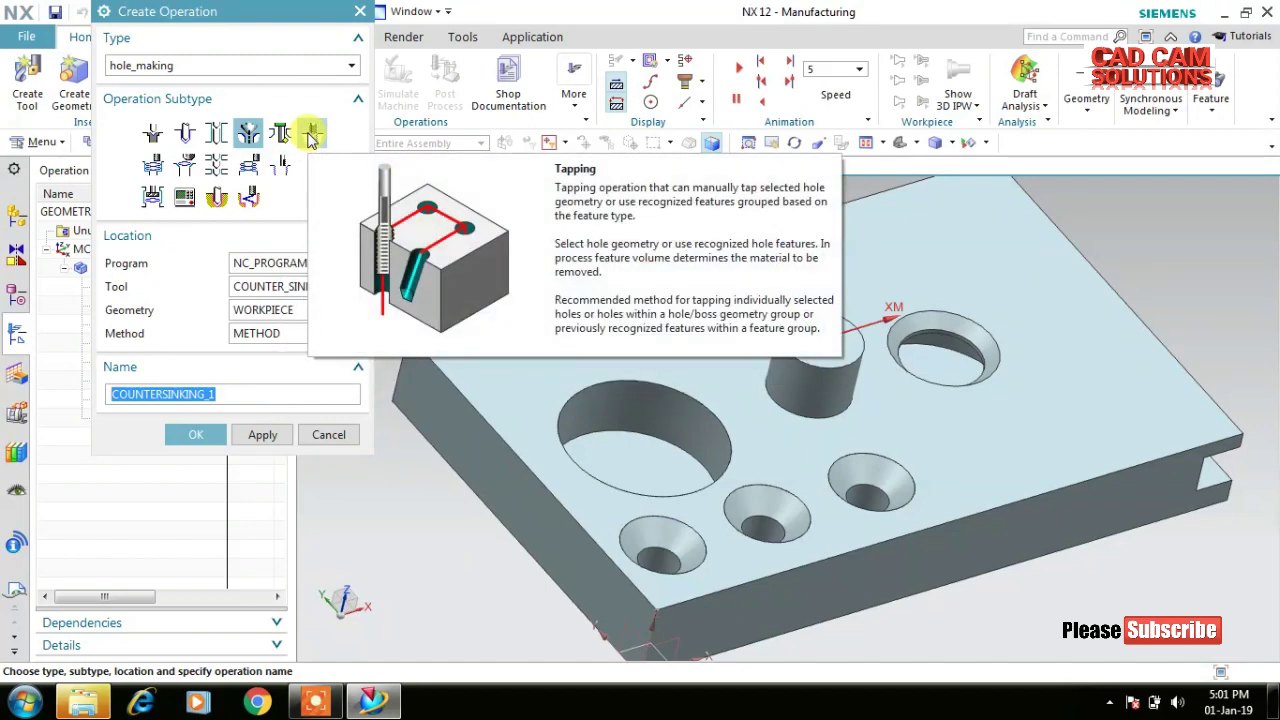
# Create a TAPPING operation with a new TAP_10 tap: 10 diameter, 1.5 pitch, 2 flutes.
pyautogui.click(311, 134)
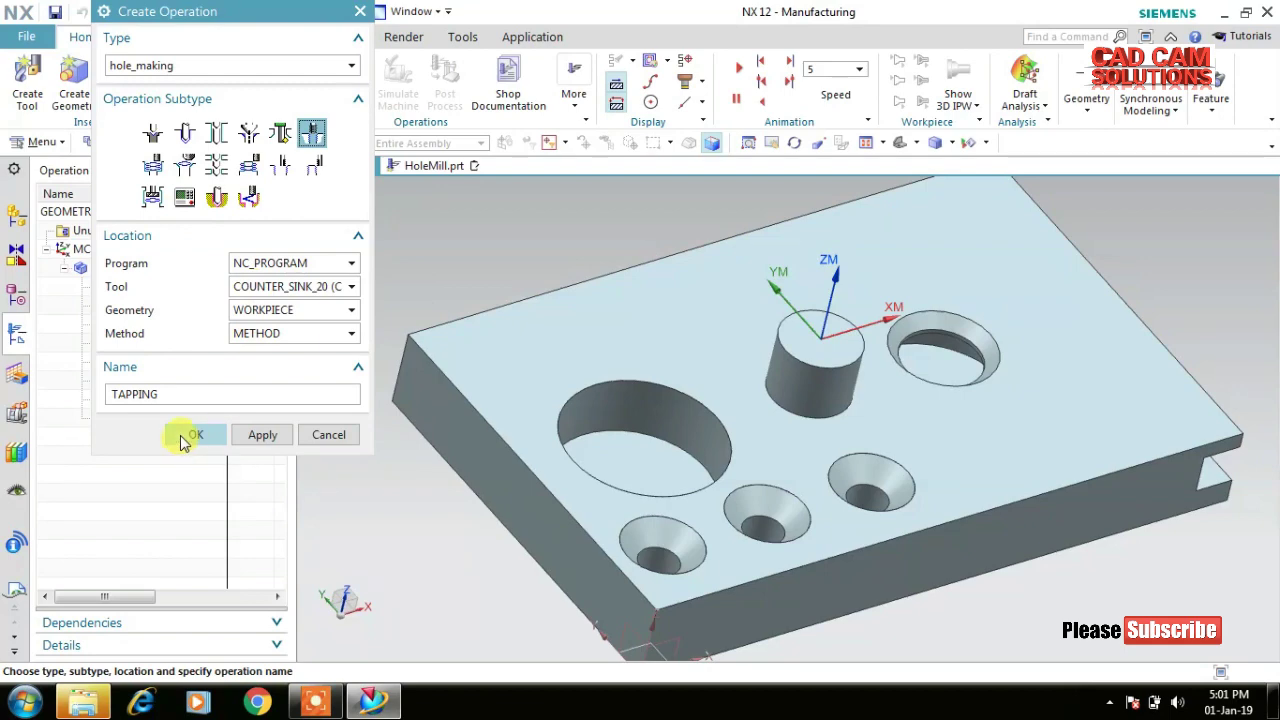
pyautogui.click(185, 436)
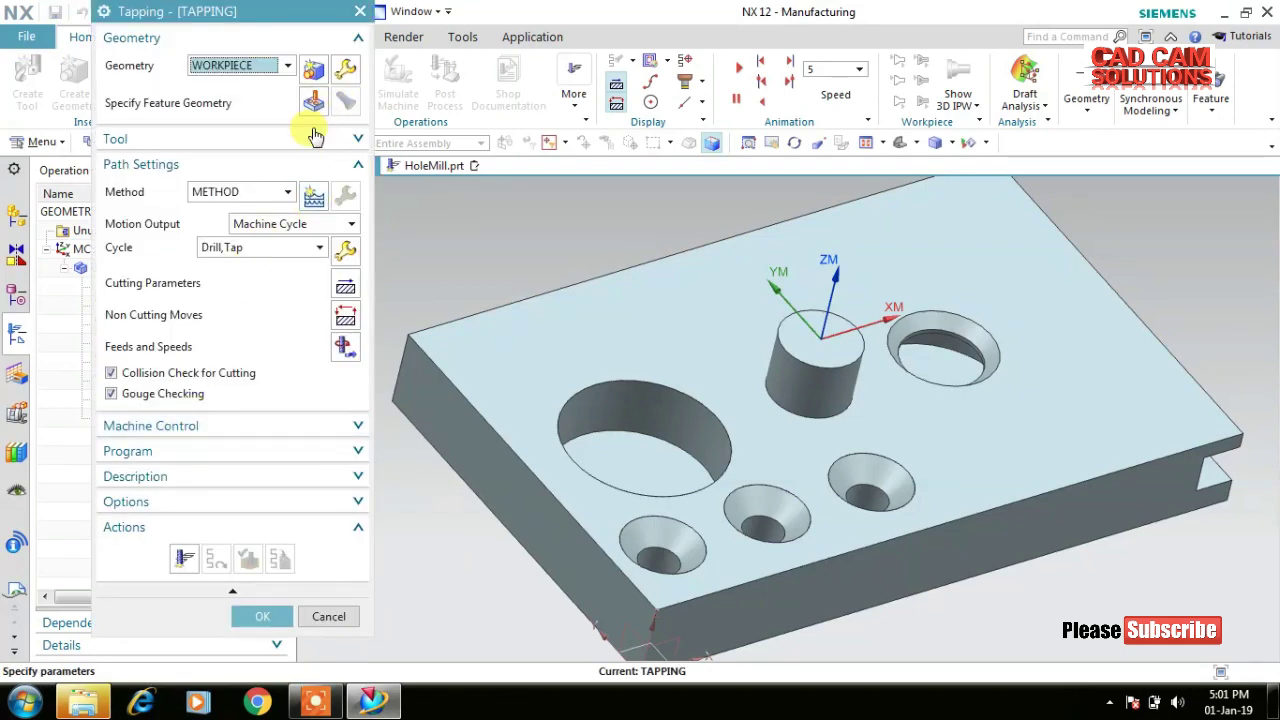
pyautogui.click(322, 139)
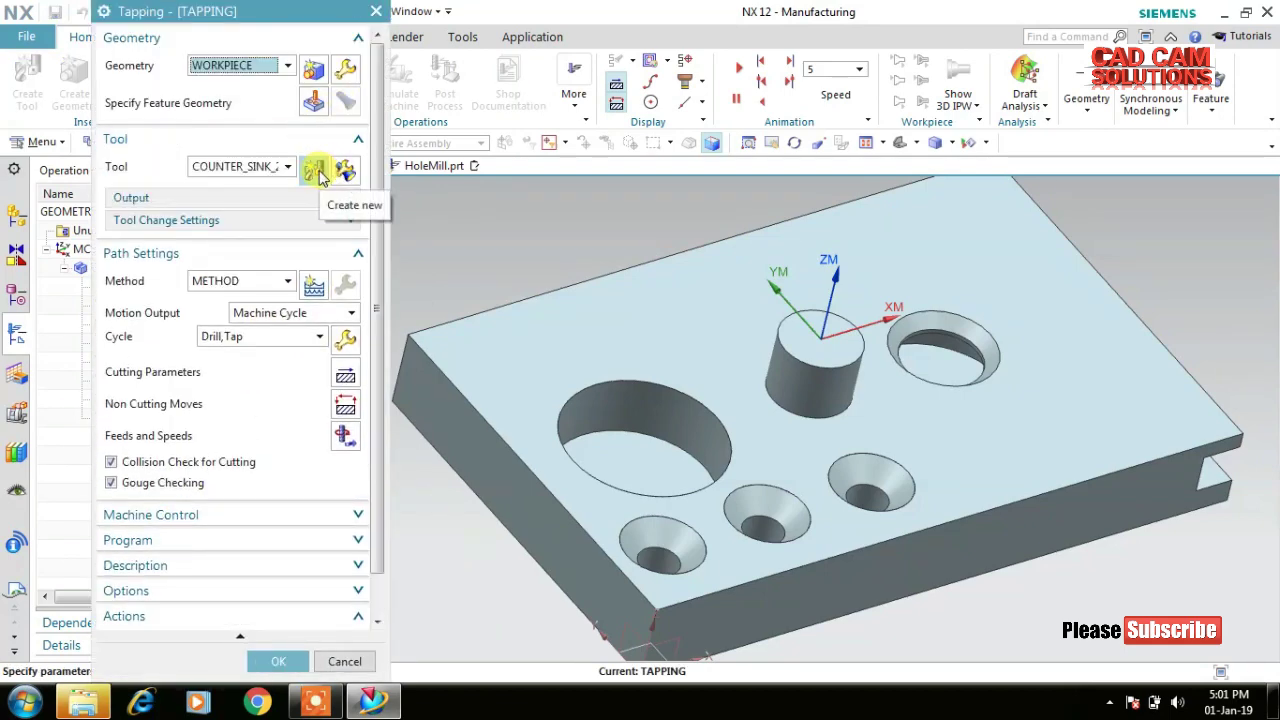
pyautogui.click(316, 172)
pyautogui.write('TAP_10')
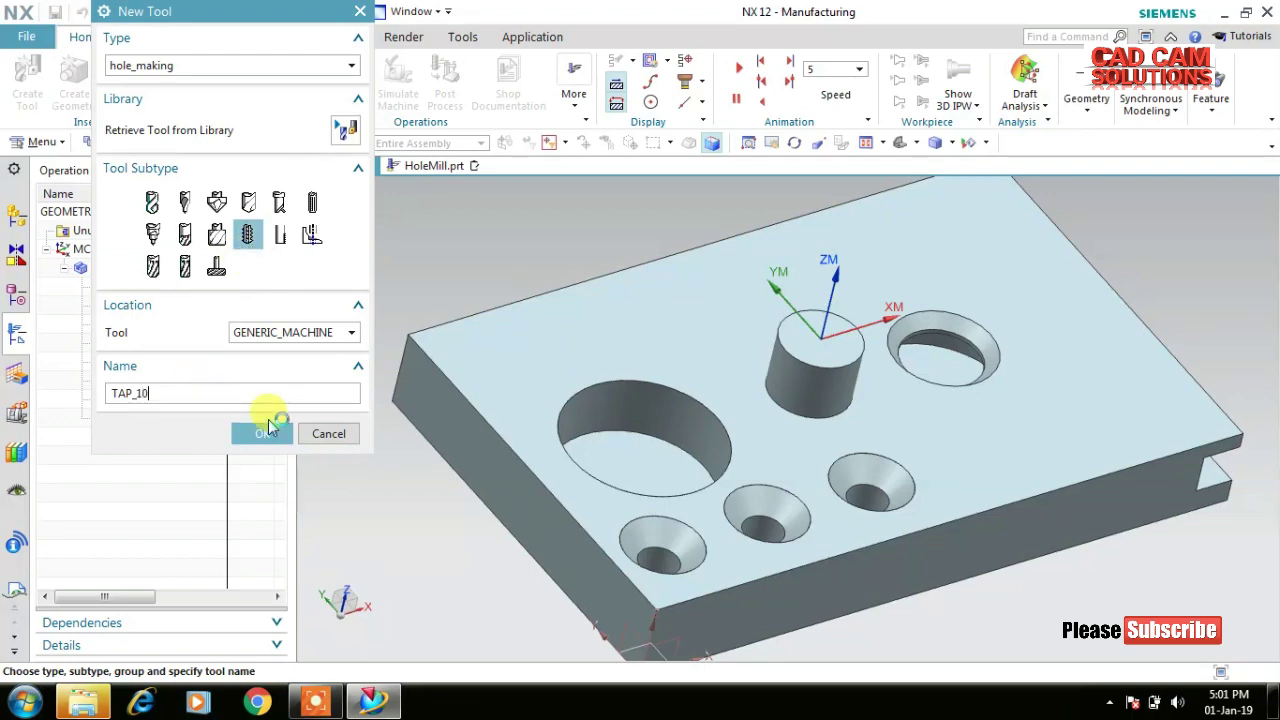
pyautogui.click(262, 433)
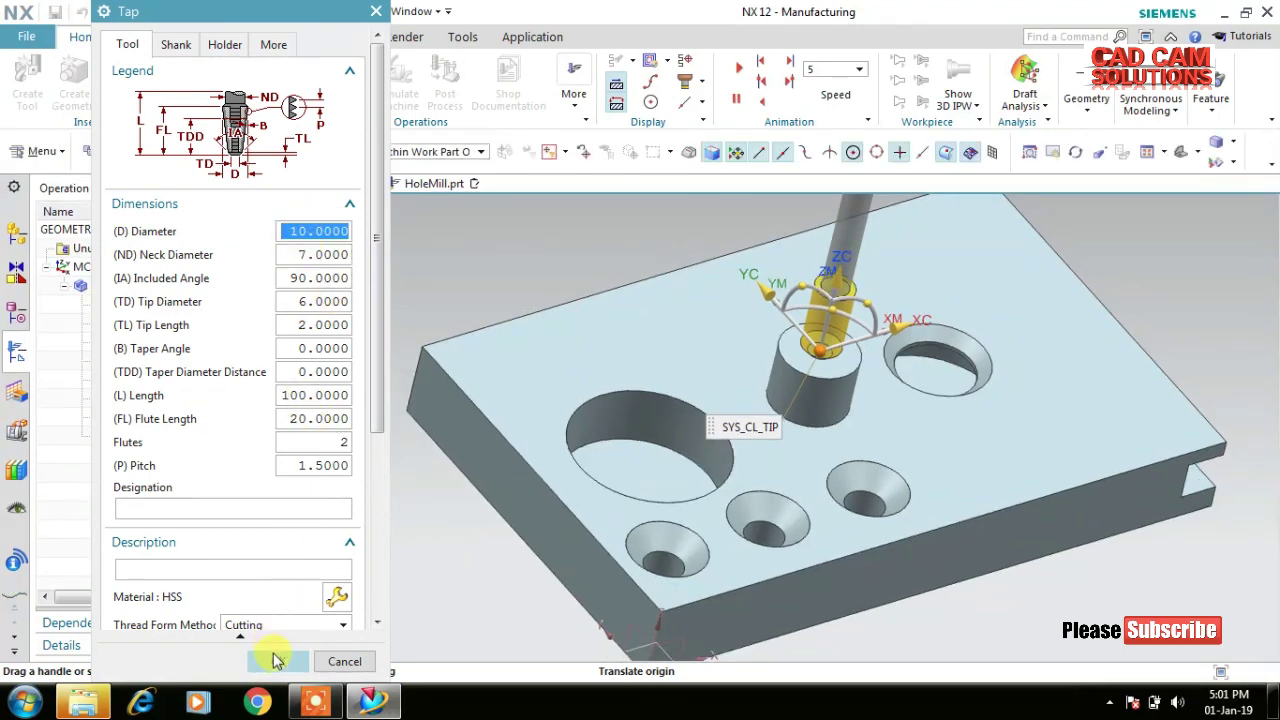
pyautogui.click(276, 660)
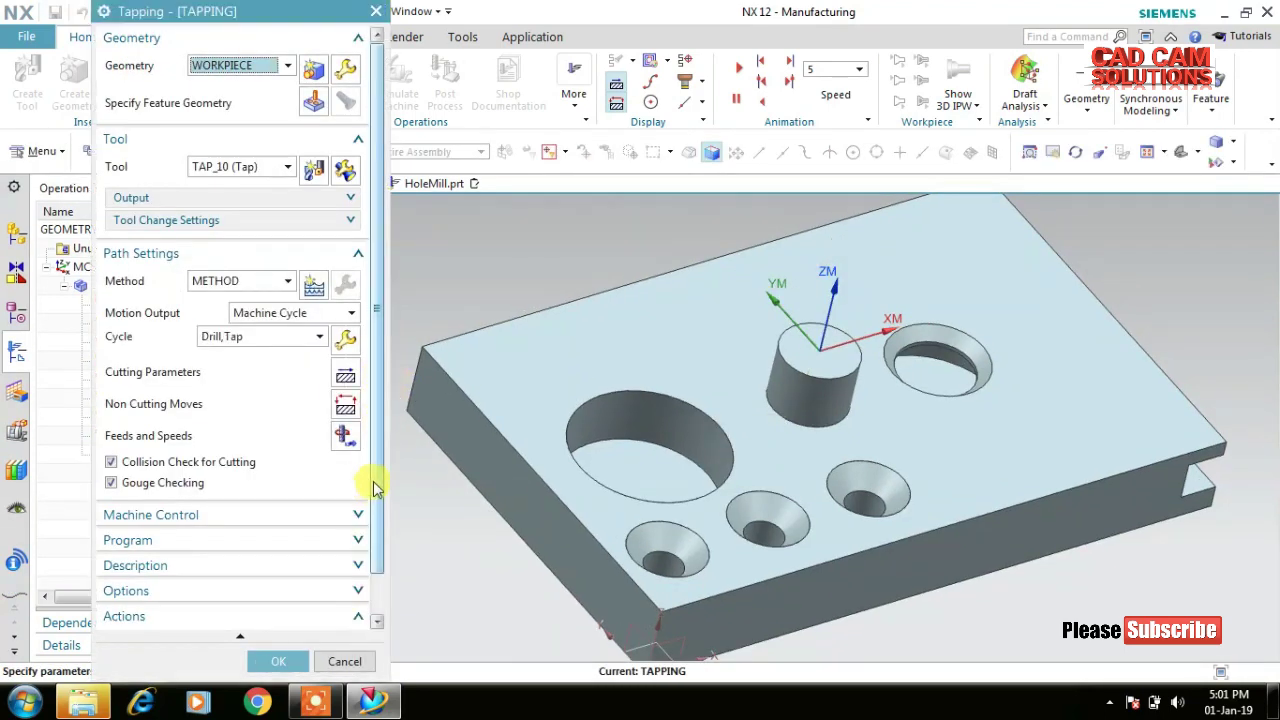
# Select the three small countersunk holes as the tapping feature geometry.
pyautogui.click(313, 102)
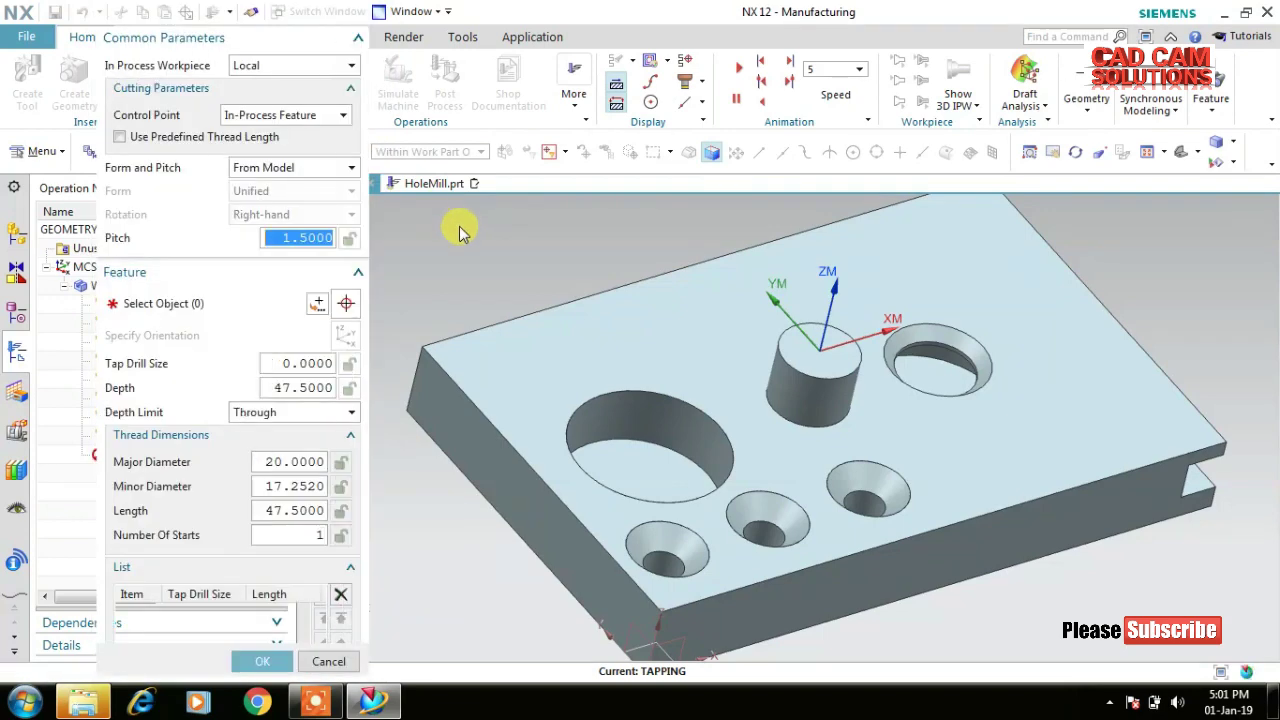
pyautogui.click(676, 557)
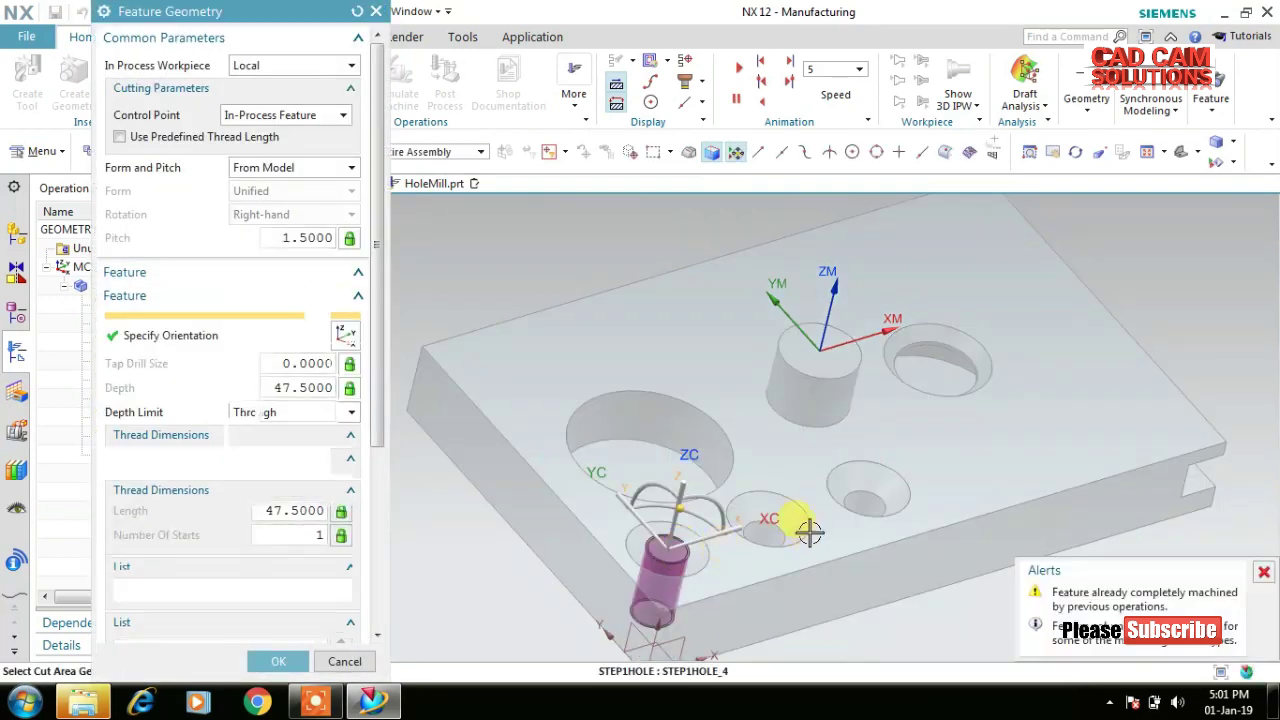
pyautogui.click(803, 514)
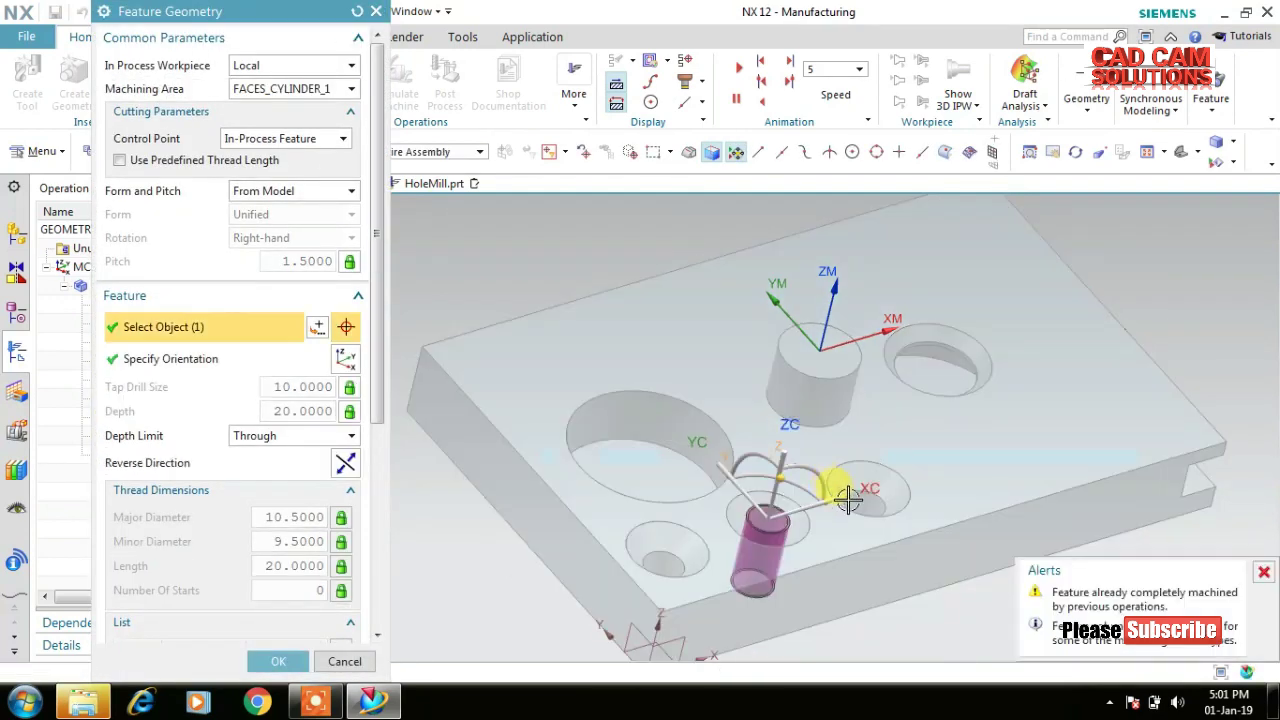
pyautogui.click(860, 505)
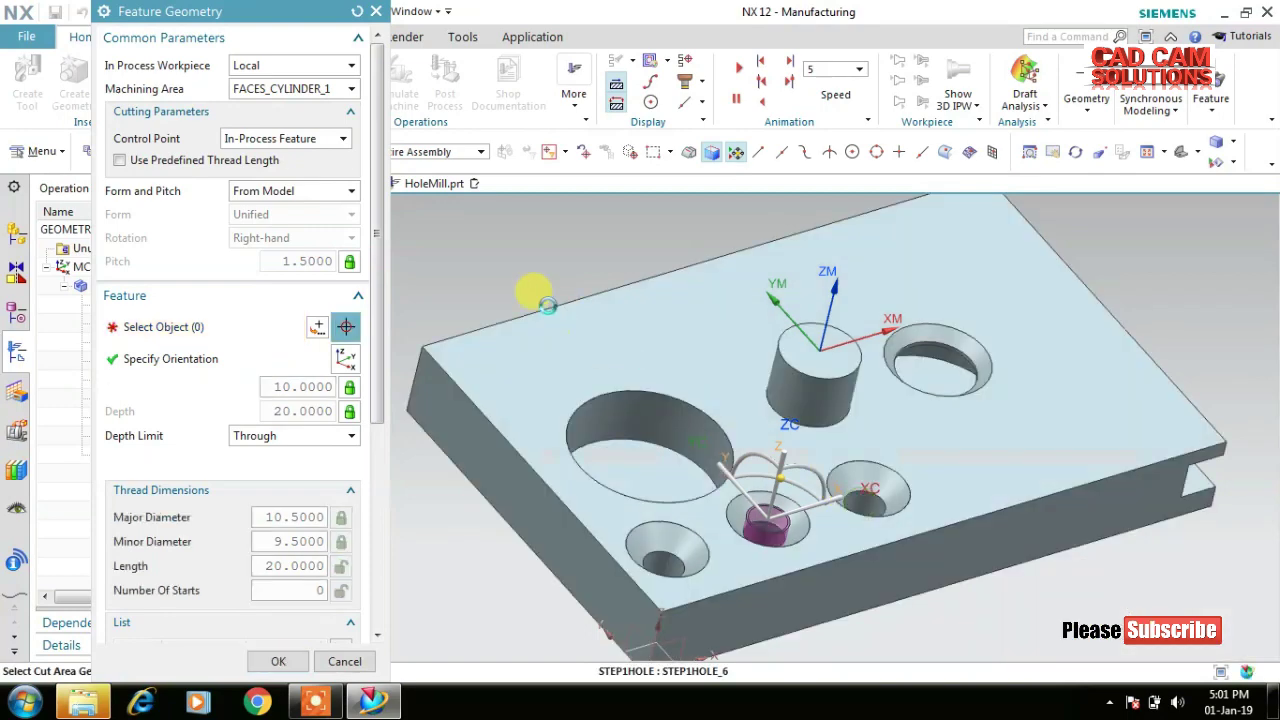
pyautogui.click(278, 661)
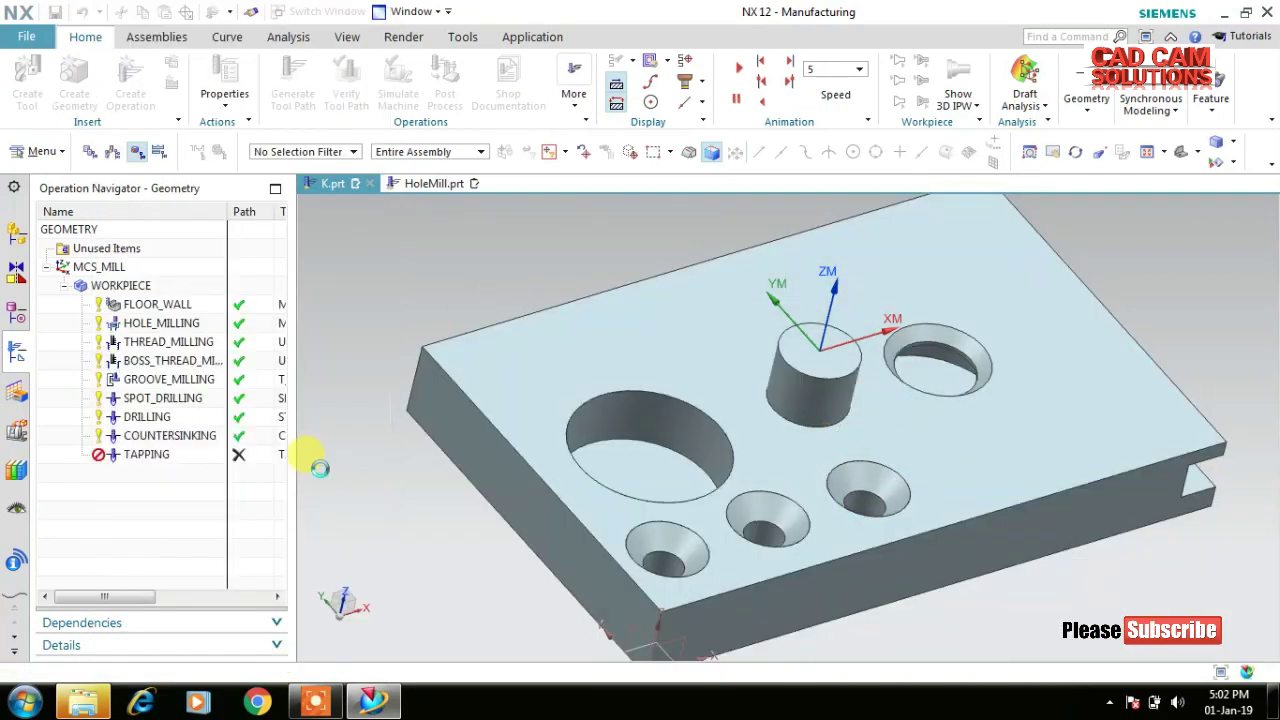
# Generate the tapping toolpath, close the operation, and clear the selection.
pyautogui.scroll(-2, 200, 563)
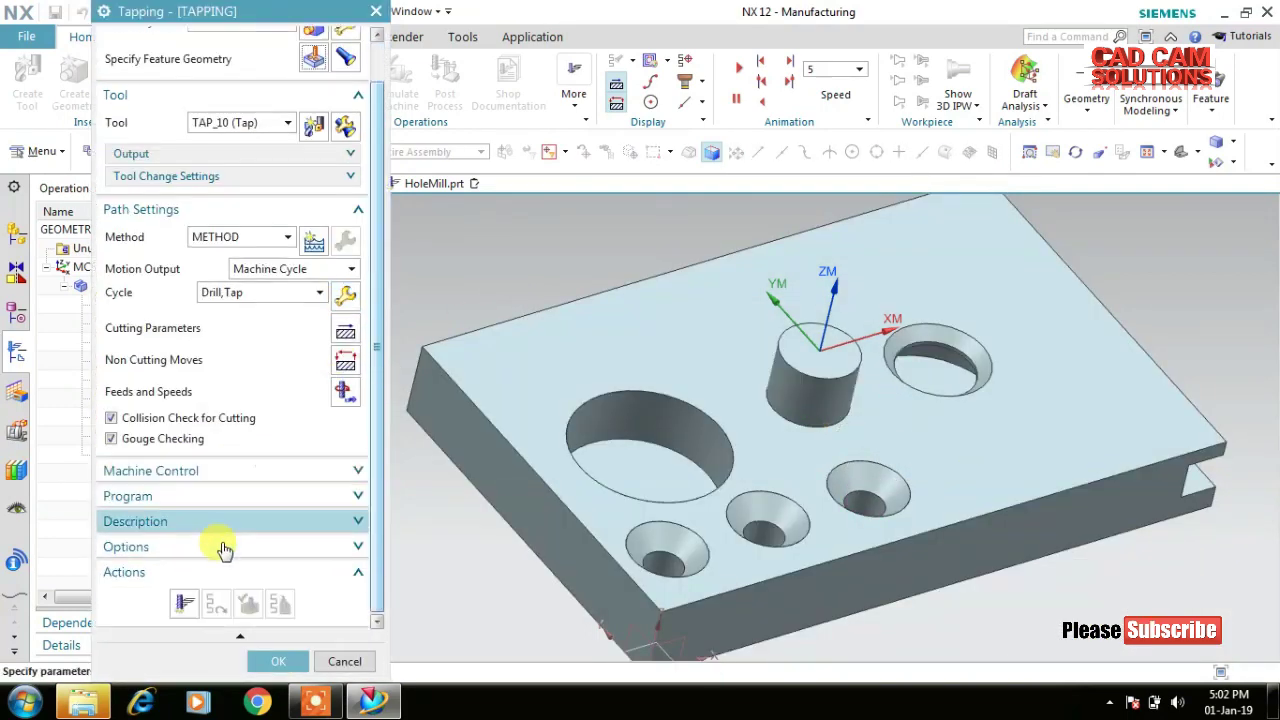
pyautogui.click(188, 605)
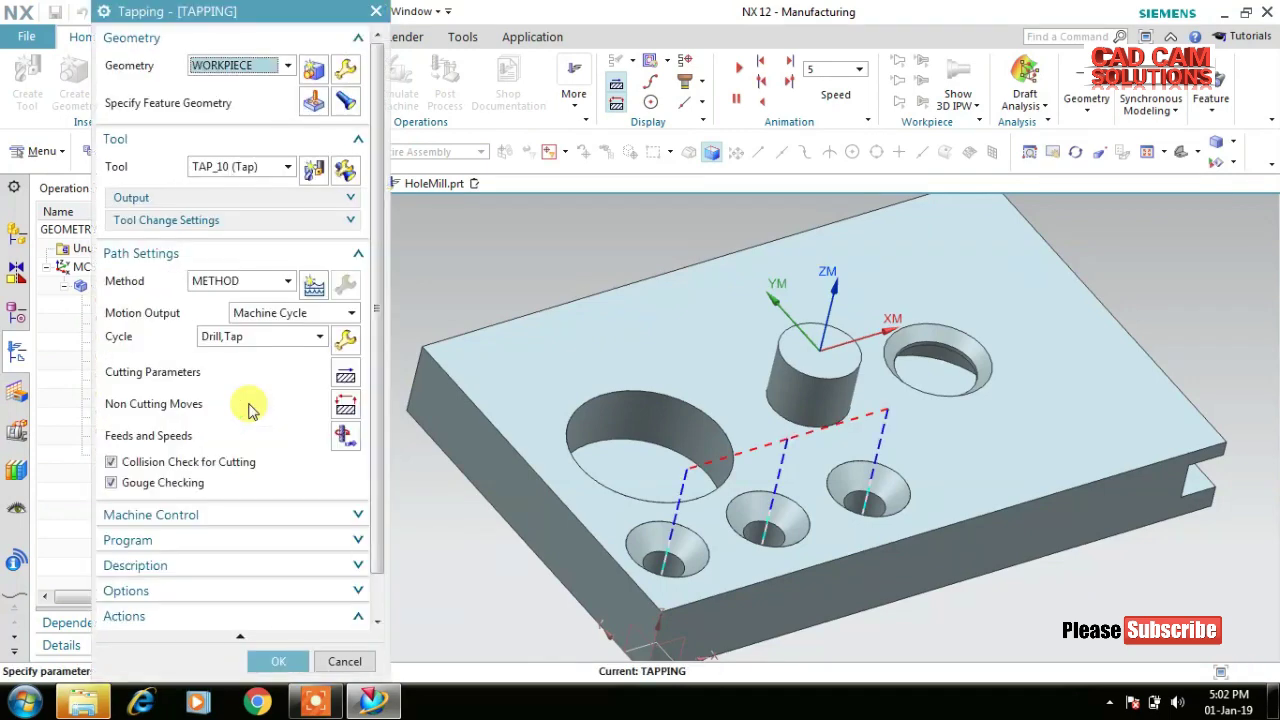
pyautogui.scroll(-2, 255, 500)
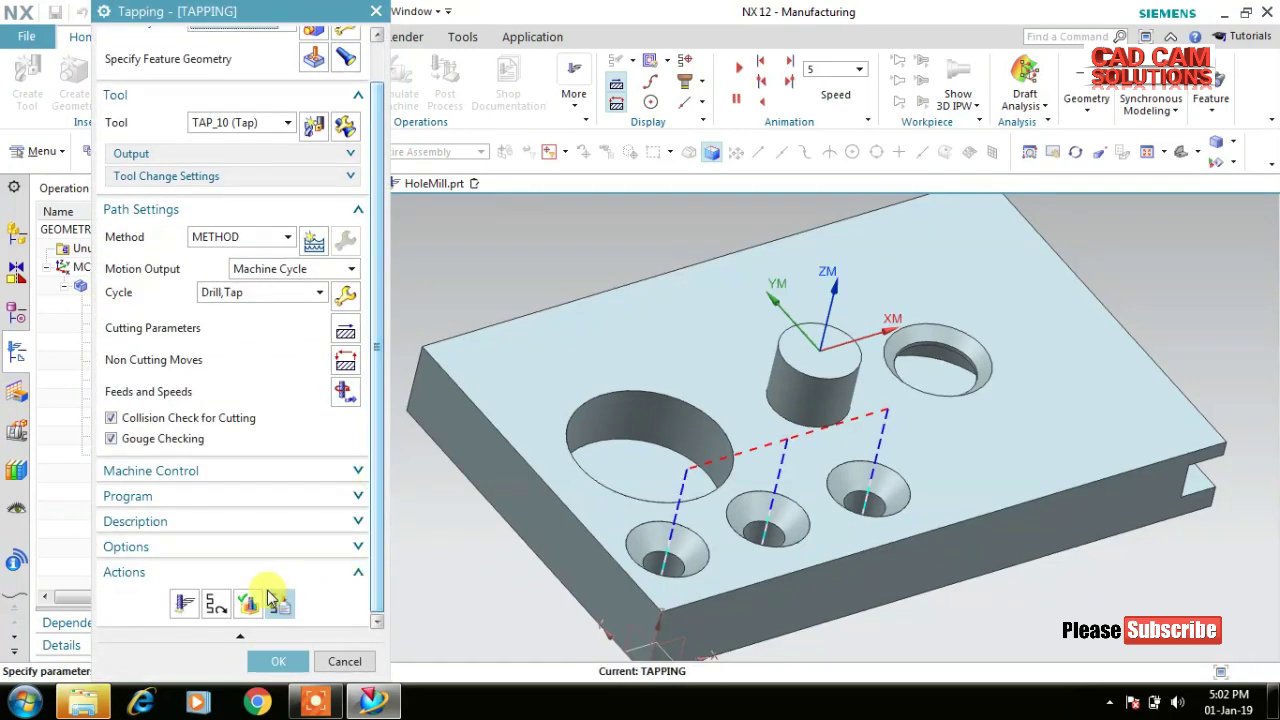
pyautogui.click(278, 661)
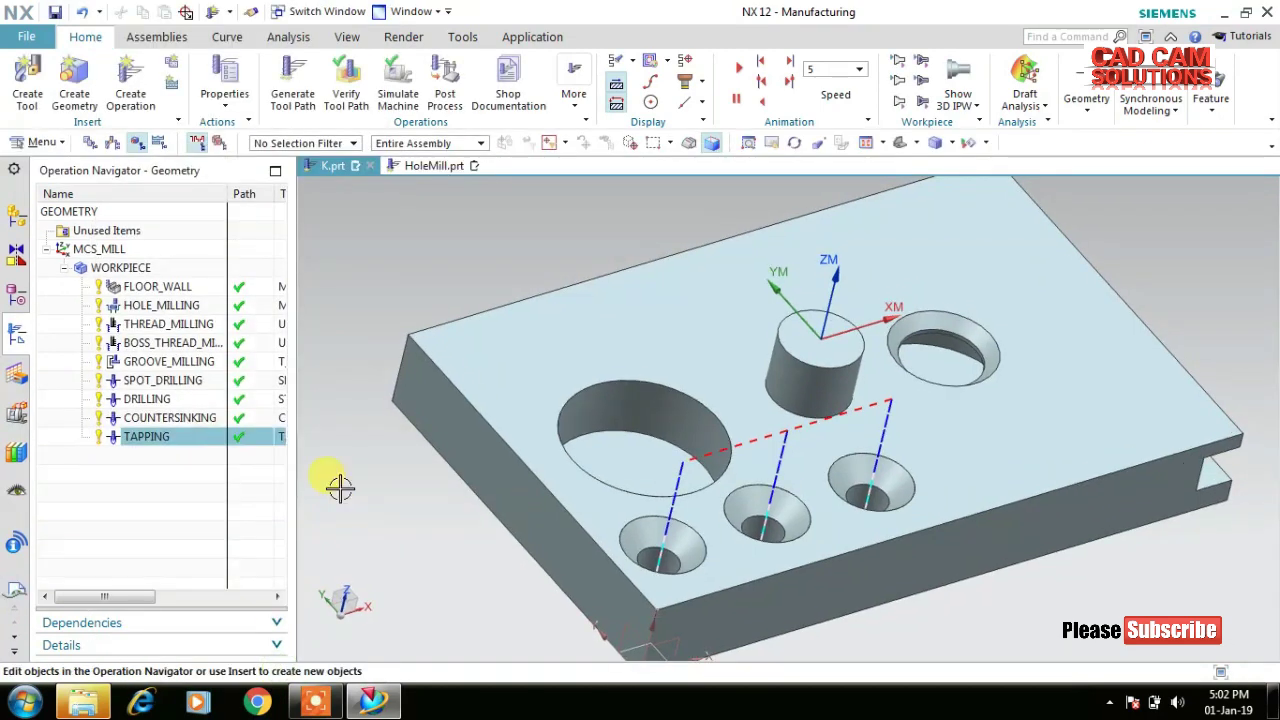
pyautogui.click(340, 487)
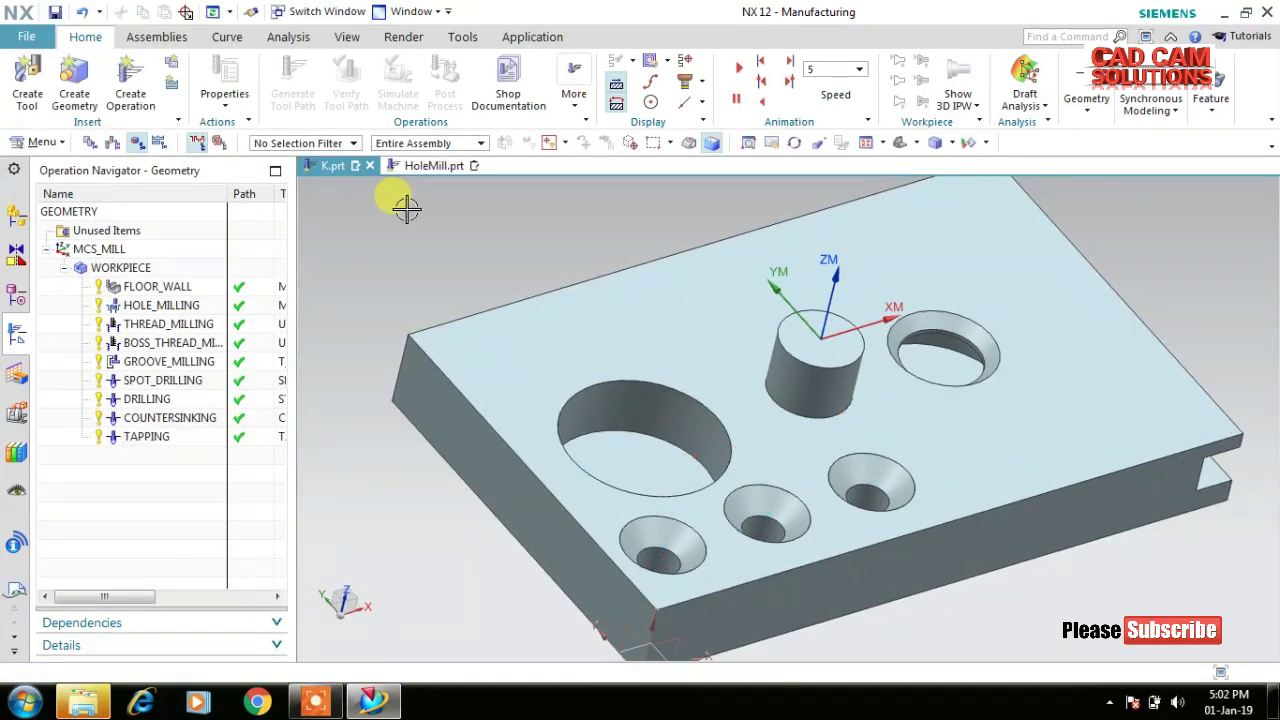
# Cut K.prt with a Y-plane section view and rotate to face the exposed cross-section.
pyautogui.moveTo(952, 342)
pyautogui.mouseDown(button='middle')
pyautogui.moveTo(950, 565)
pyautogui.moveTo(960, 531)
pyautogui.moveTo(971, 543)
pyautogui.moveTo(1012, 480)
pyautogui.mouseUp(button='middle')
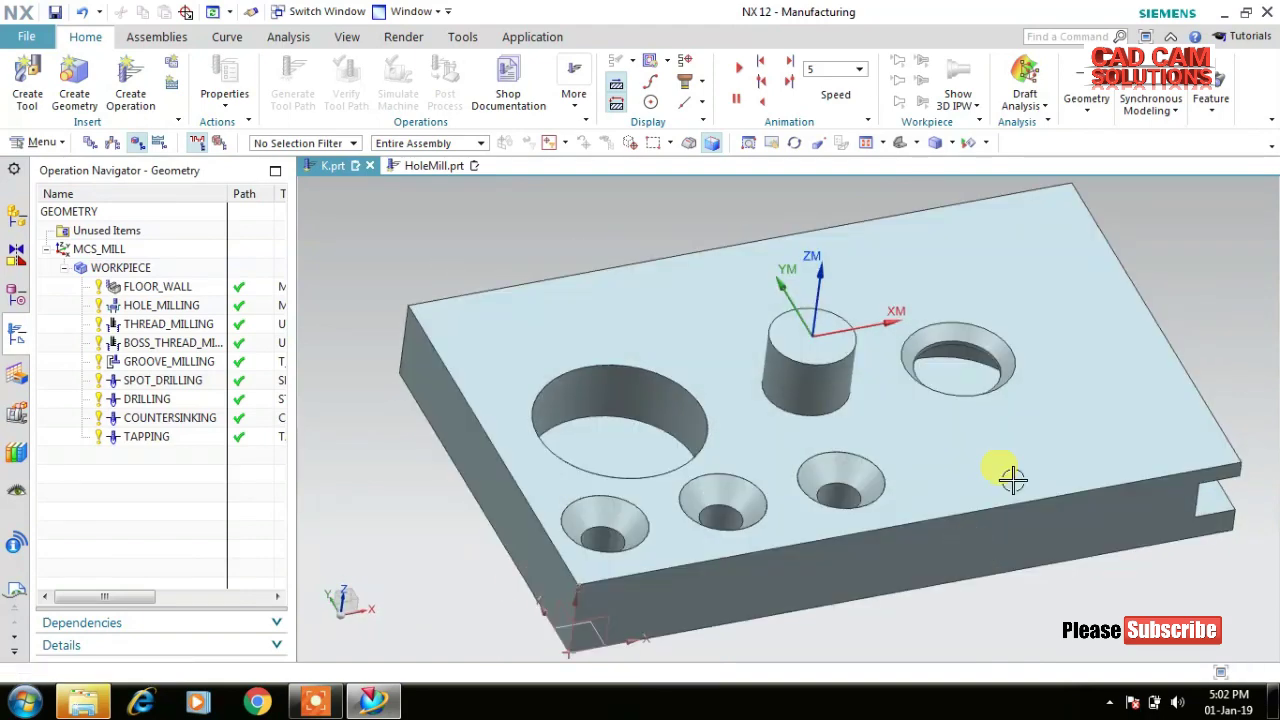
pyautogui.click(40, 142)
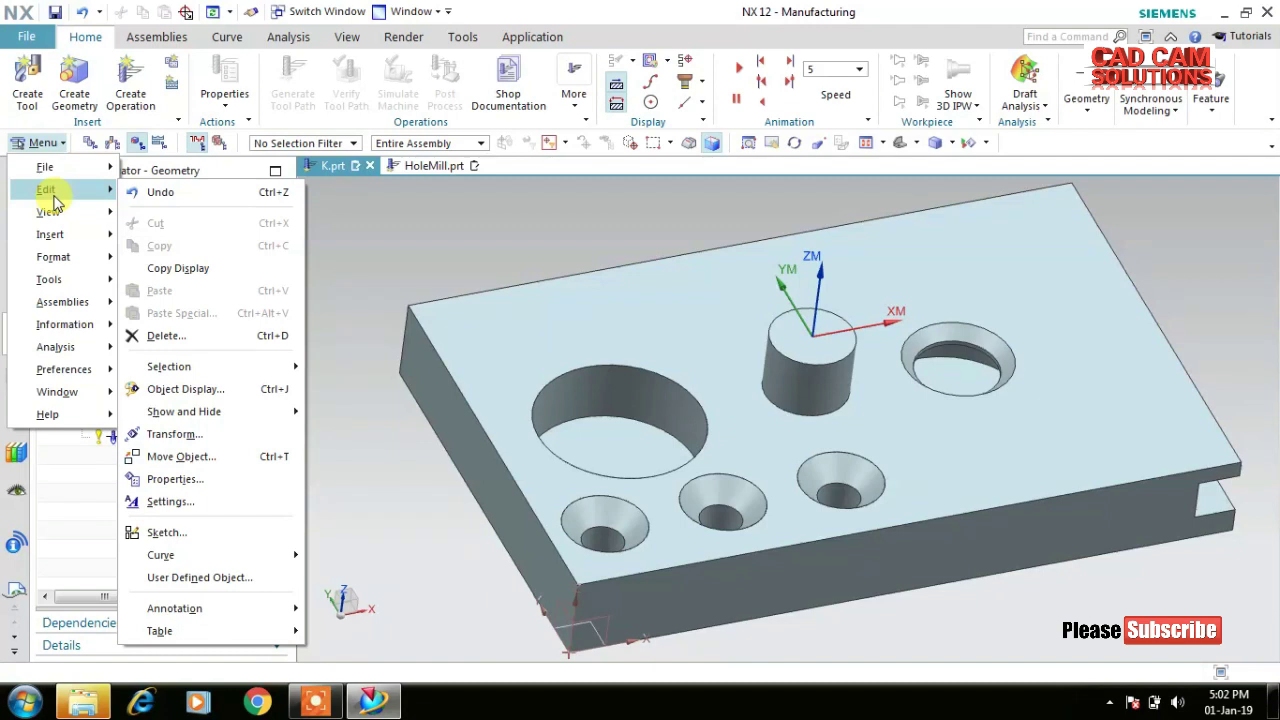
pyautogui.moveTo(48, 212)
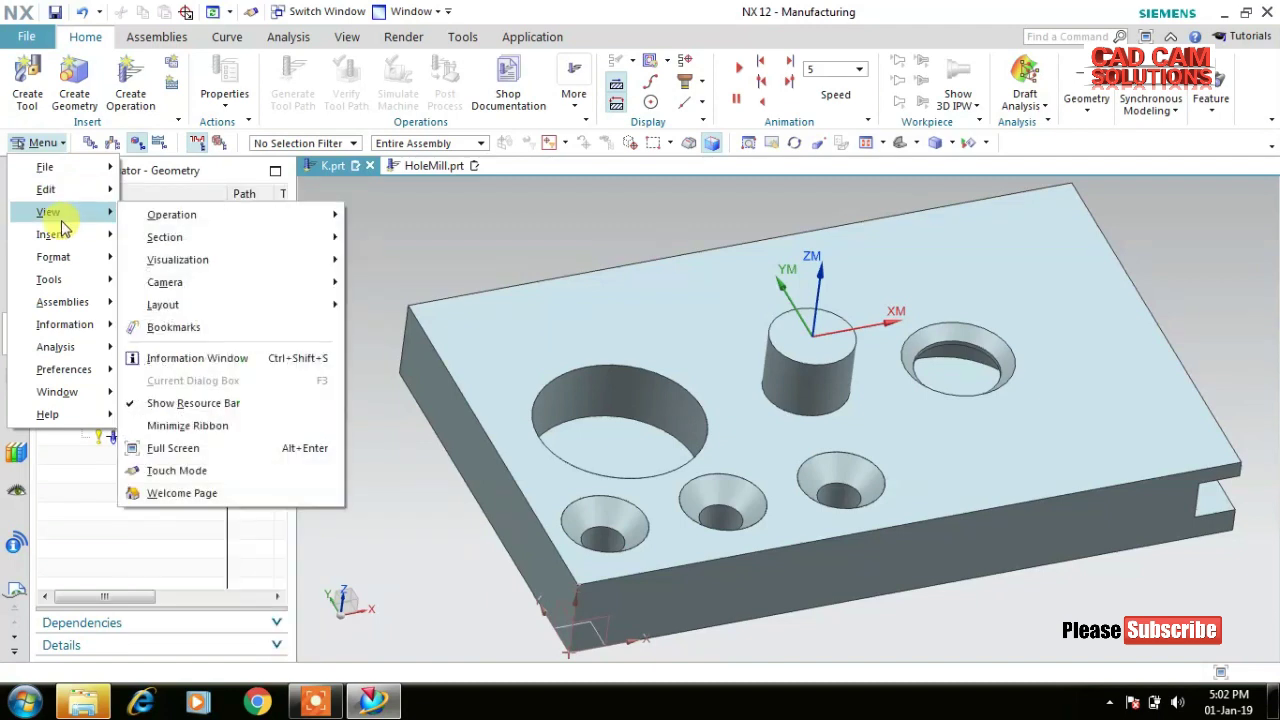
pyautogui.moveTo(165, 237)
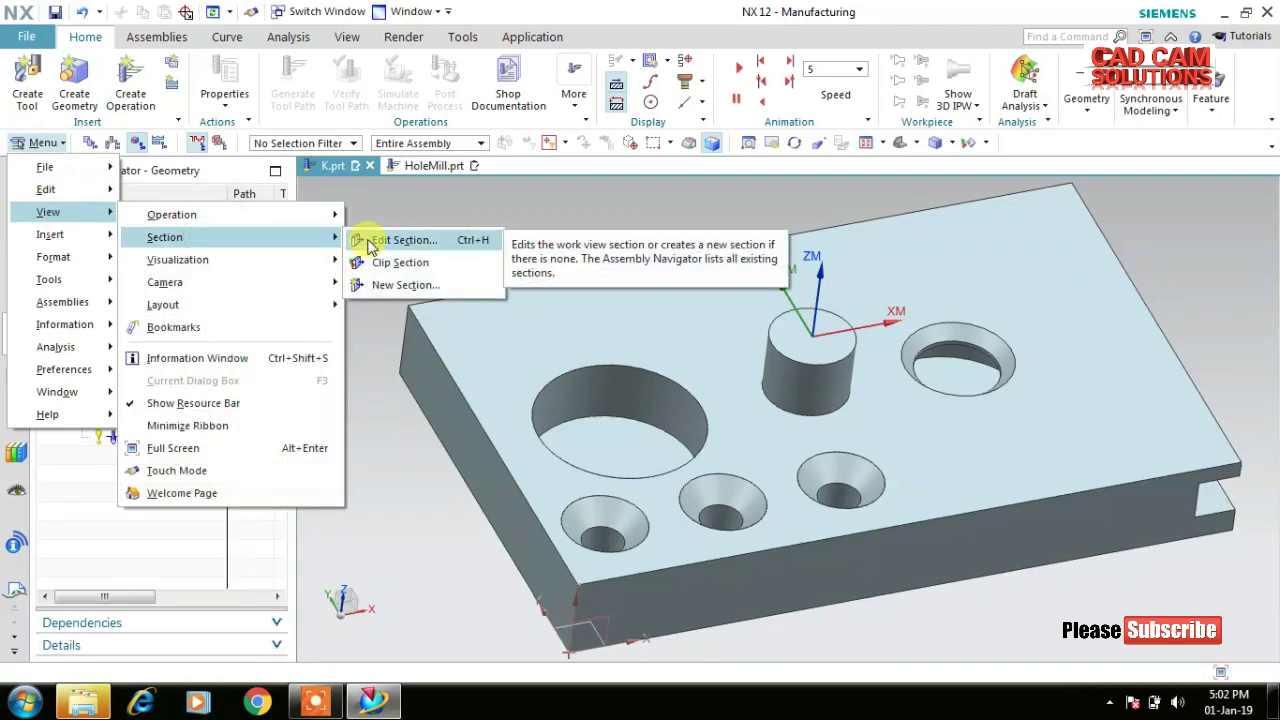
pyautogui.click(380, 284)
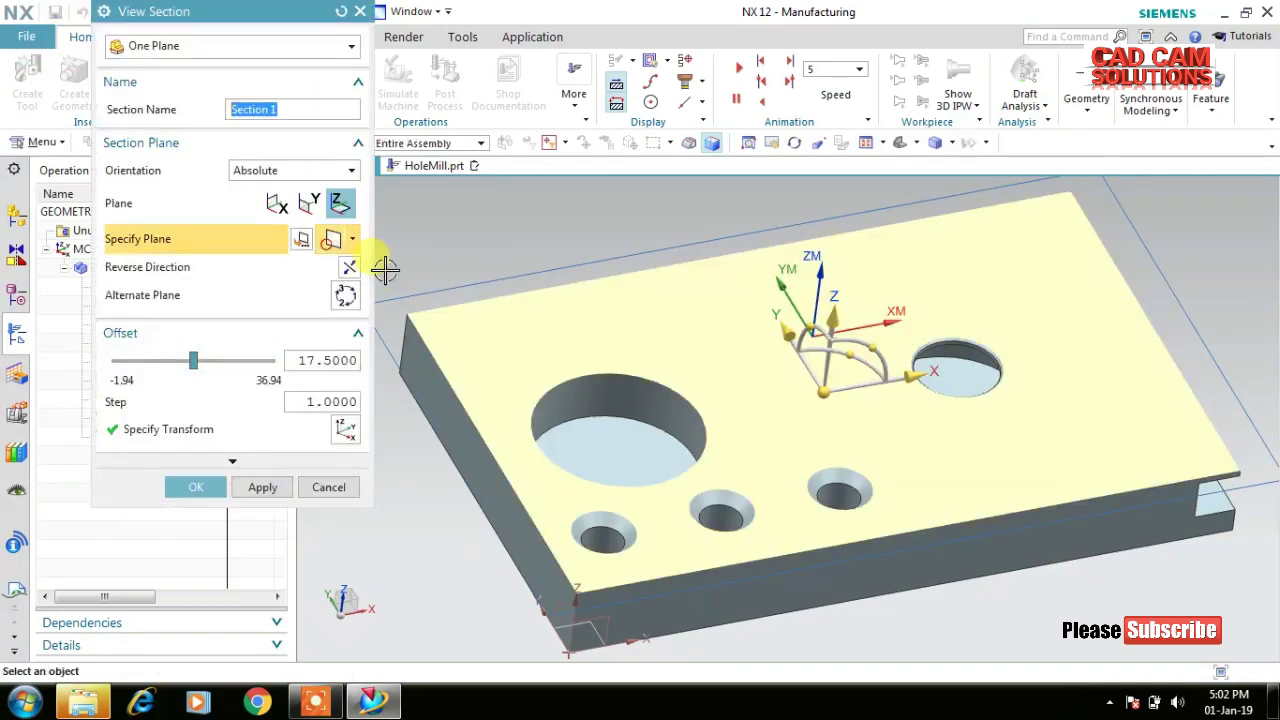
pyautogui.click(309, 203)
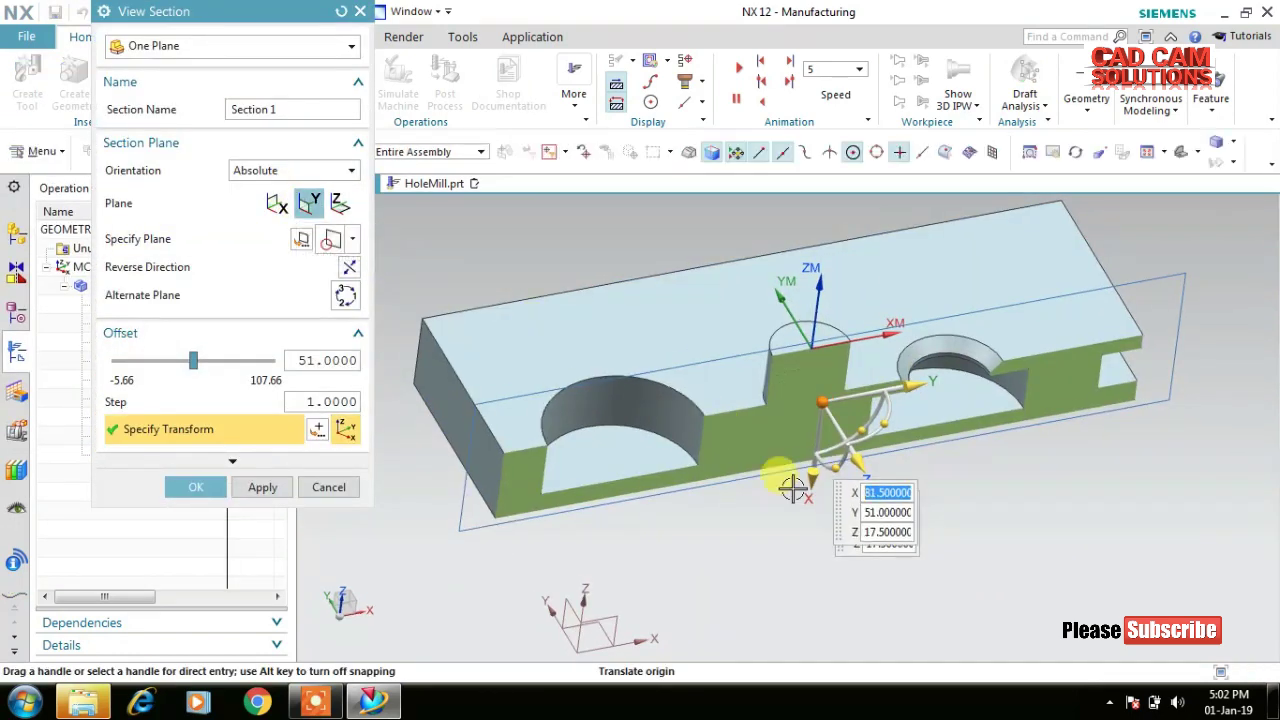
pyautogui.click(195, 487)
pyautogui.moveTo(757, 534)
pyautogui.mouseDown(button='middle')
pyautogui.moveTo(745, 494)
pyautogui.moveTo(752, 512)
pyautogui.mouseUp(button='middle')
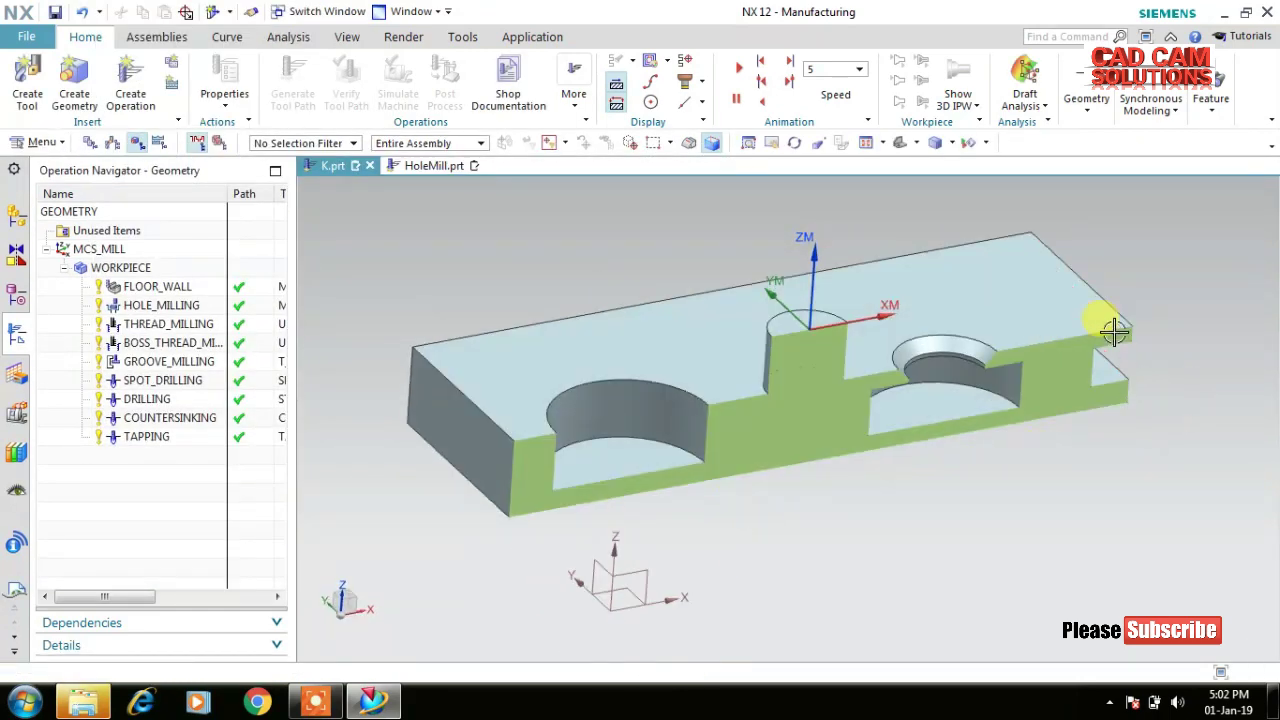
pyautogui.scroll(3, 1034, 385)
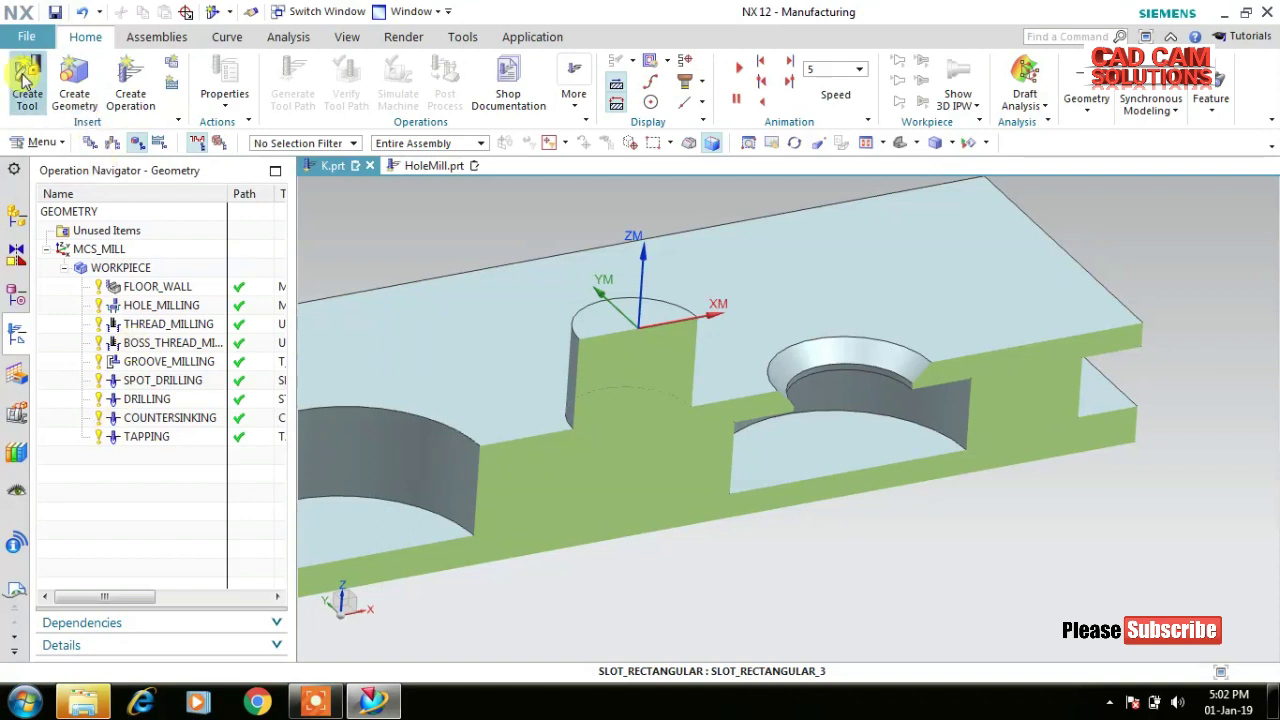
# Start defining a standard drill tool, then discard it.
pyautogui.click(40, 104)
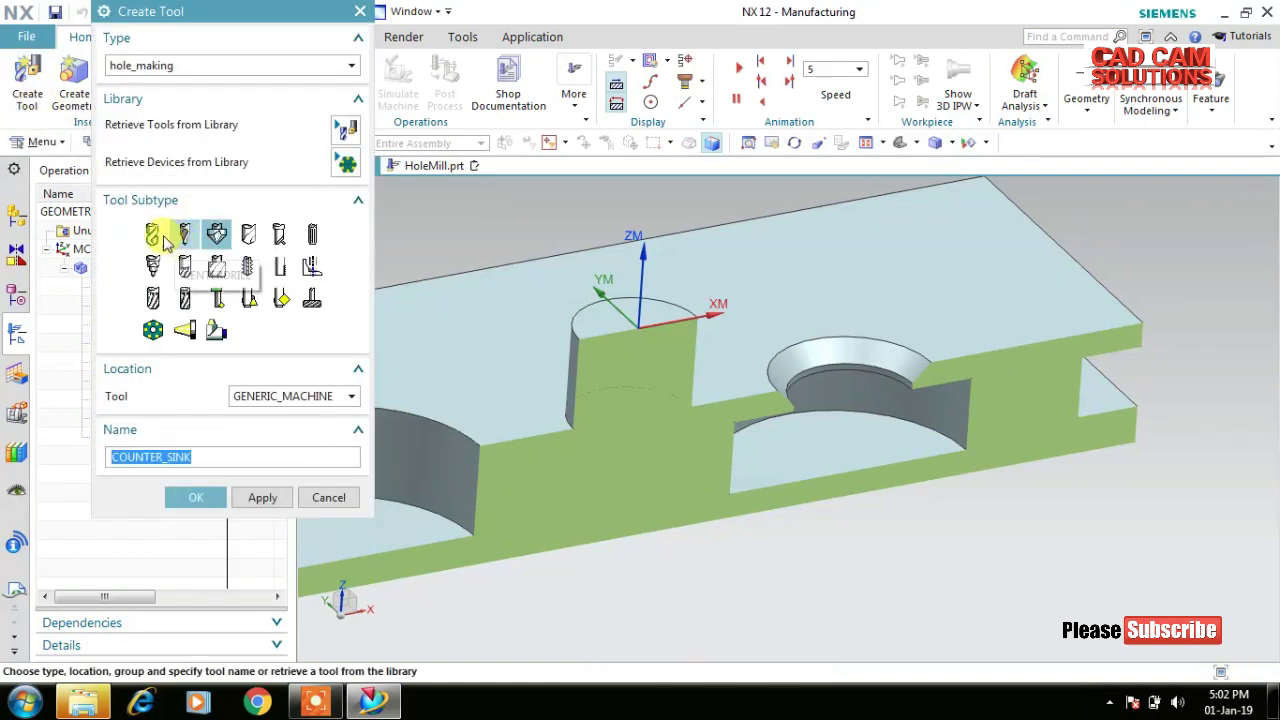
pyautogui.click(152, 234)
pyautogui.write('STD_DRILL_20')
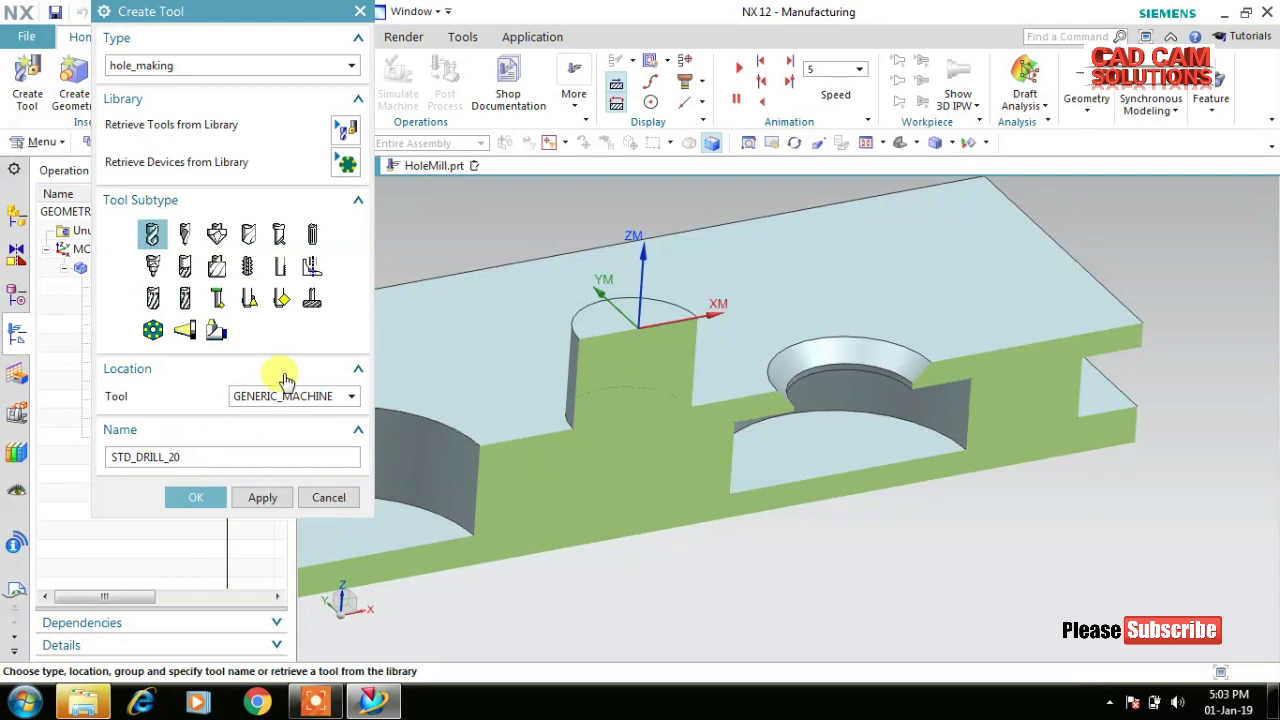
pyautogui.click(207, 494)
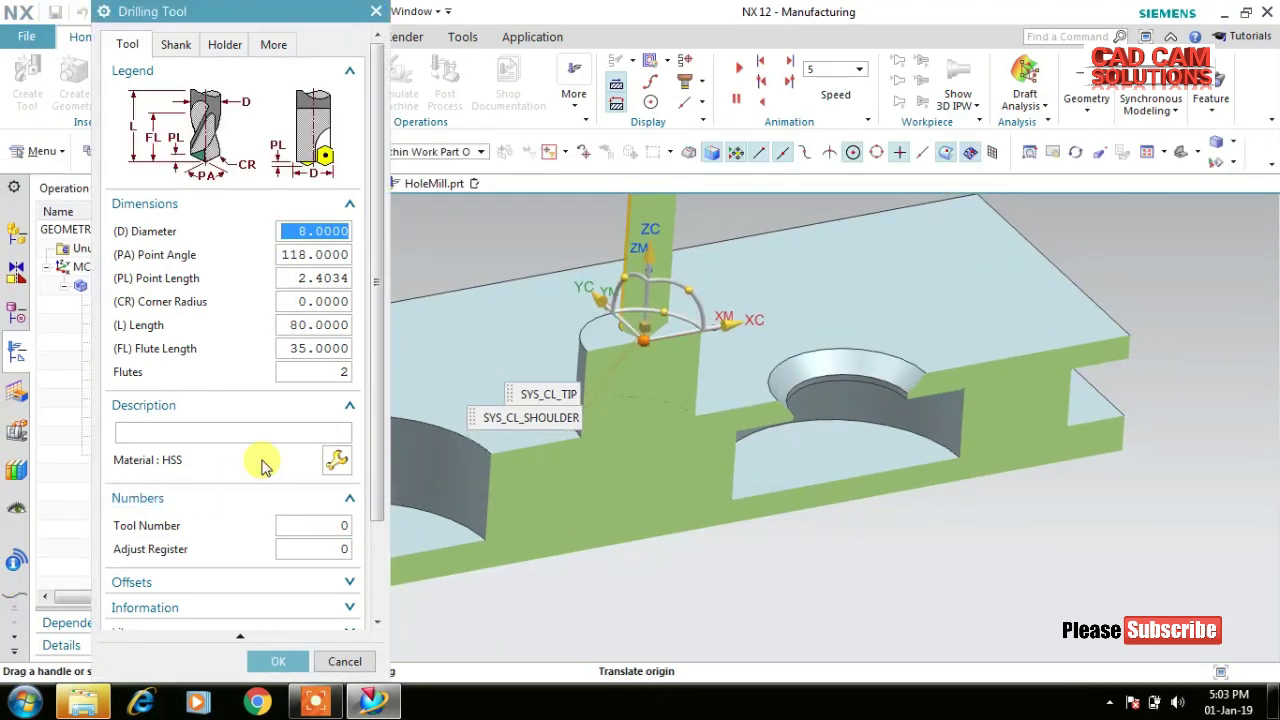
pyautogui.click(341, 661)
# Create a mill_contour end mill named MILL_20 with a 20 mm diameter.
pyautogui.click(27, 95)
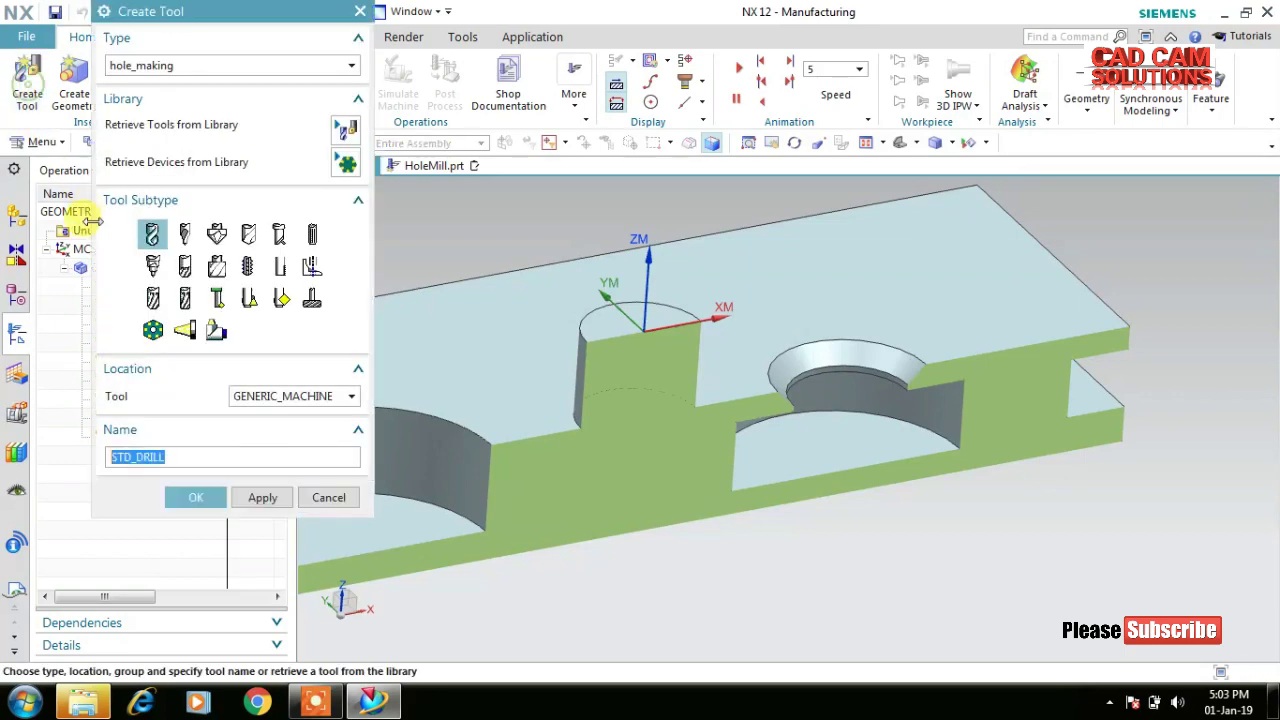
pyautogui.click(166, 64)
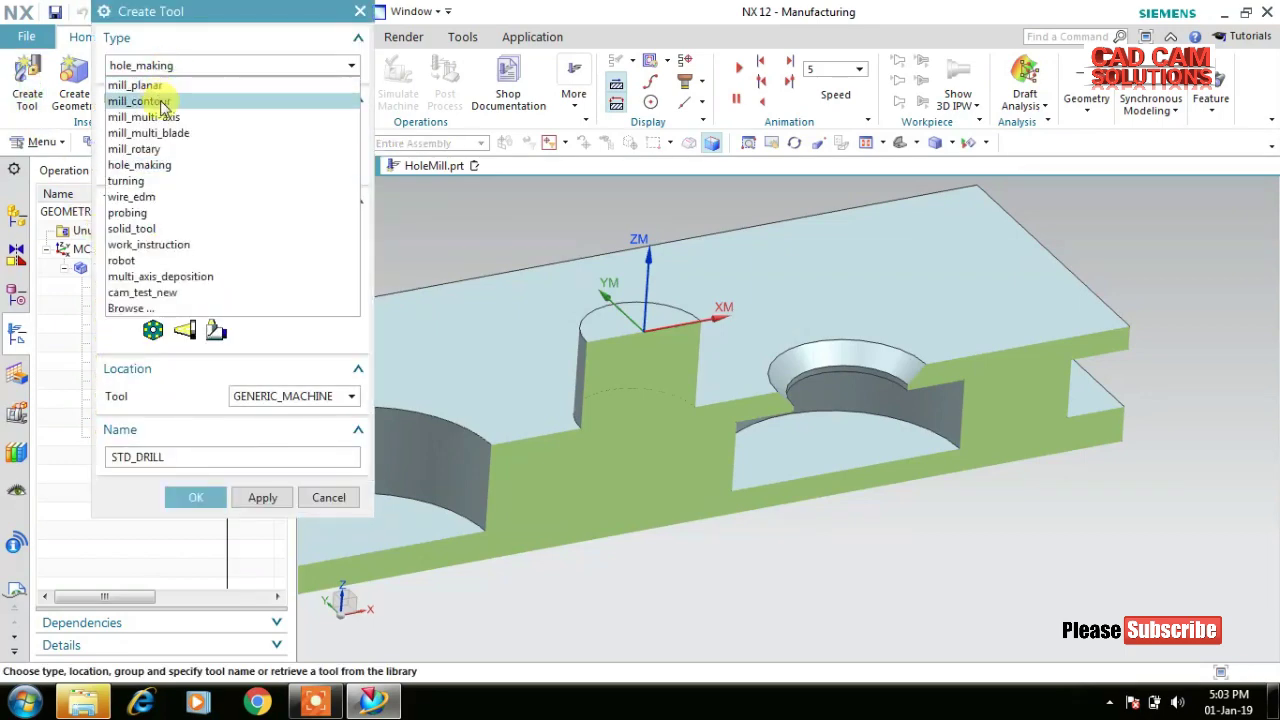
pyautogui.click(163, 97)
pyautogui.click(154, 236)
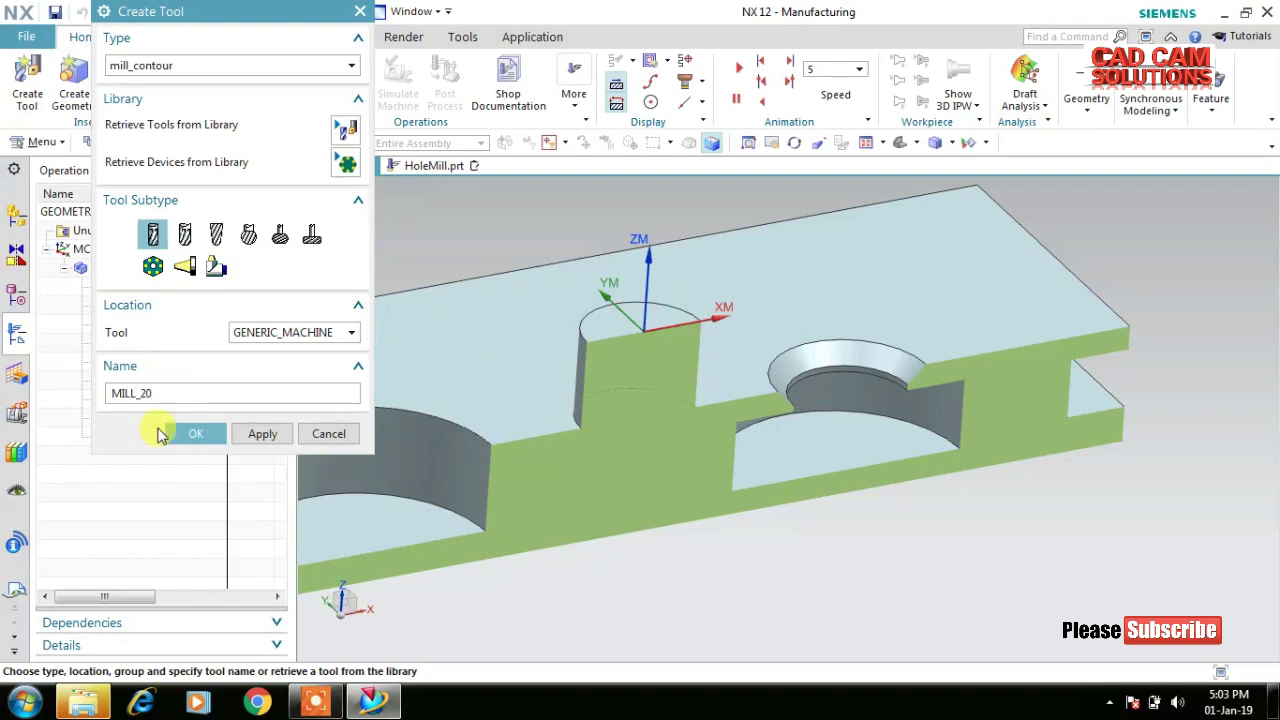
pyautogui.click(188, 436)
pyautogui.write('20')
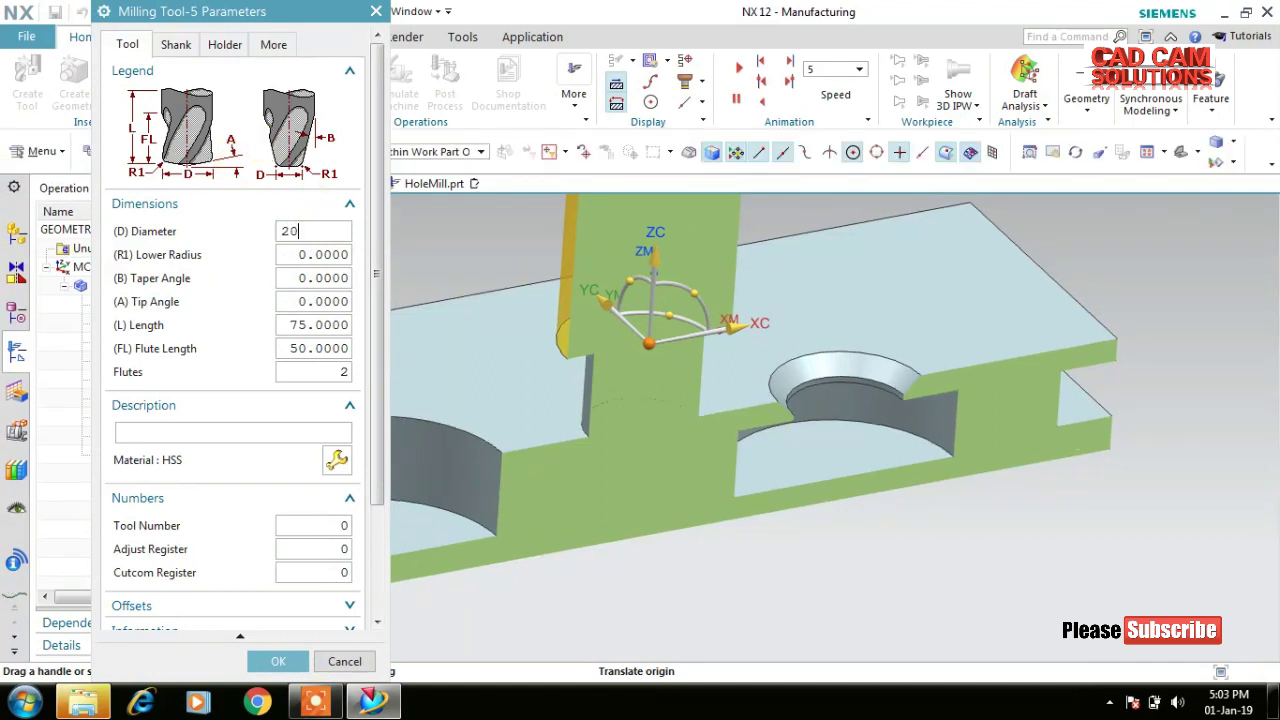
pyautogui.click(268, 661)
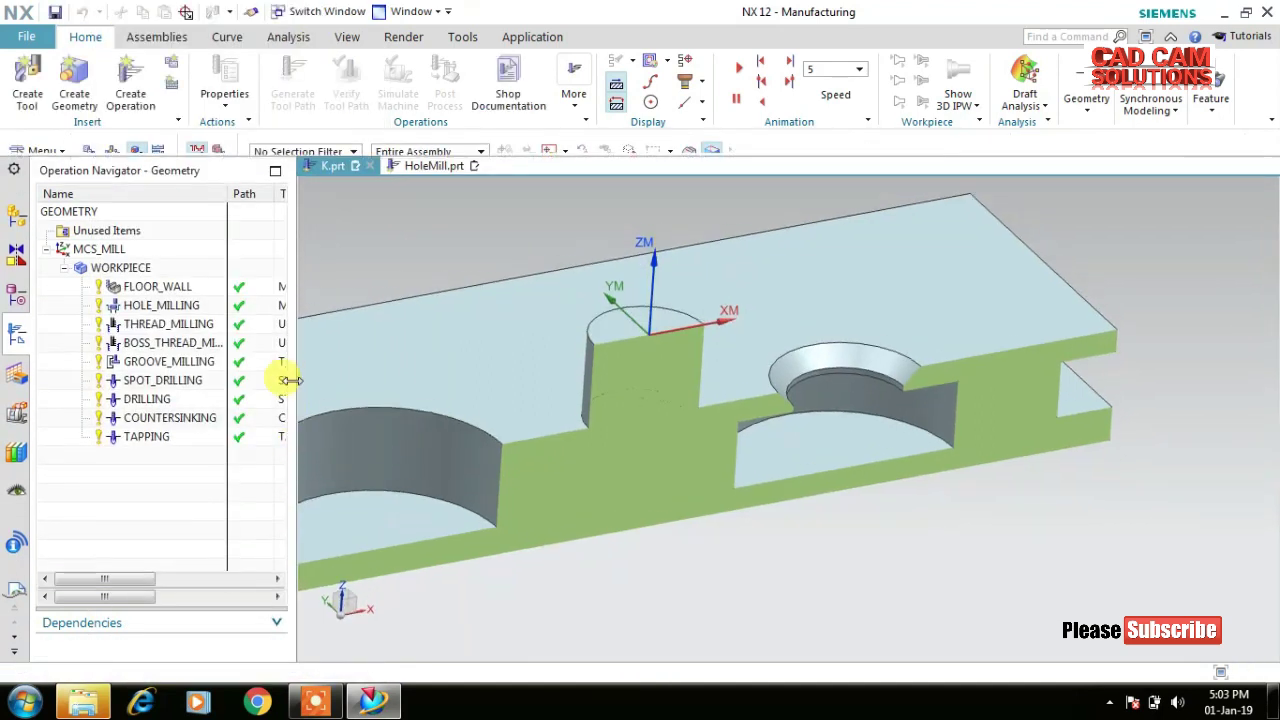
# Create a hole_making DRILLING_1 operation using the MILL_20 tool.
pyautogui.click(130, 80)
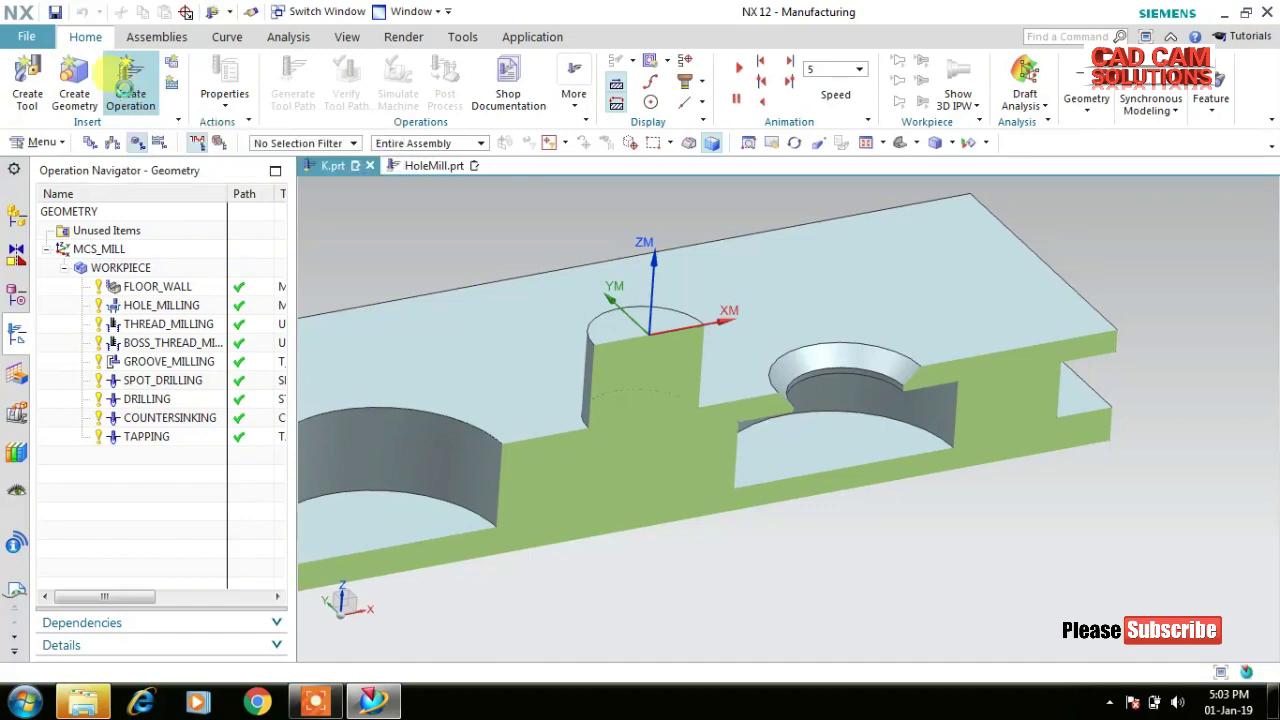
pyautogui.click(165, 66)
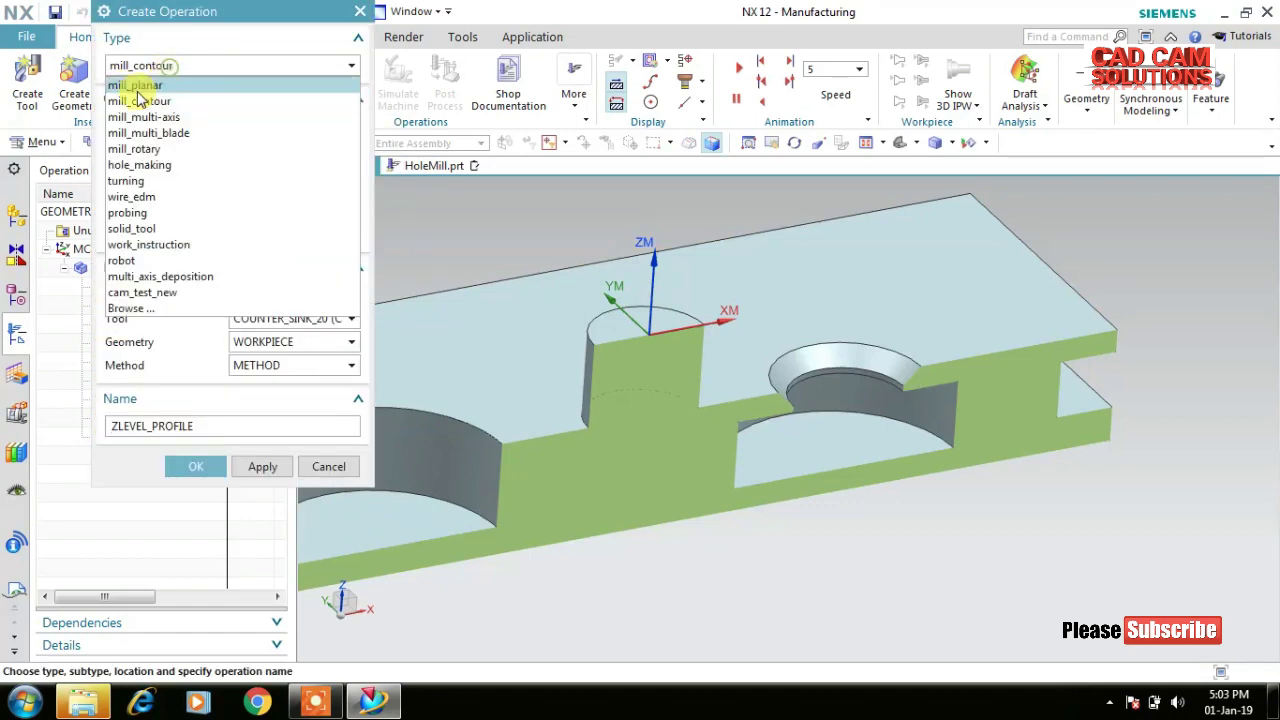
pyautogui.click(178, 168)
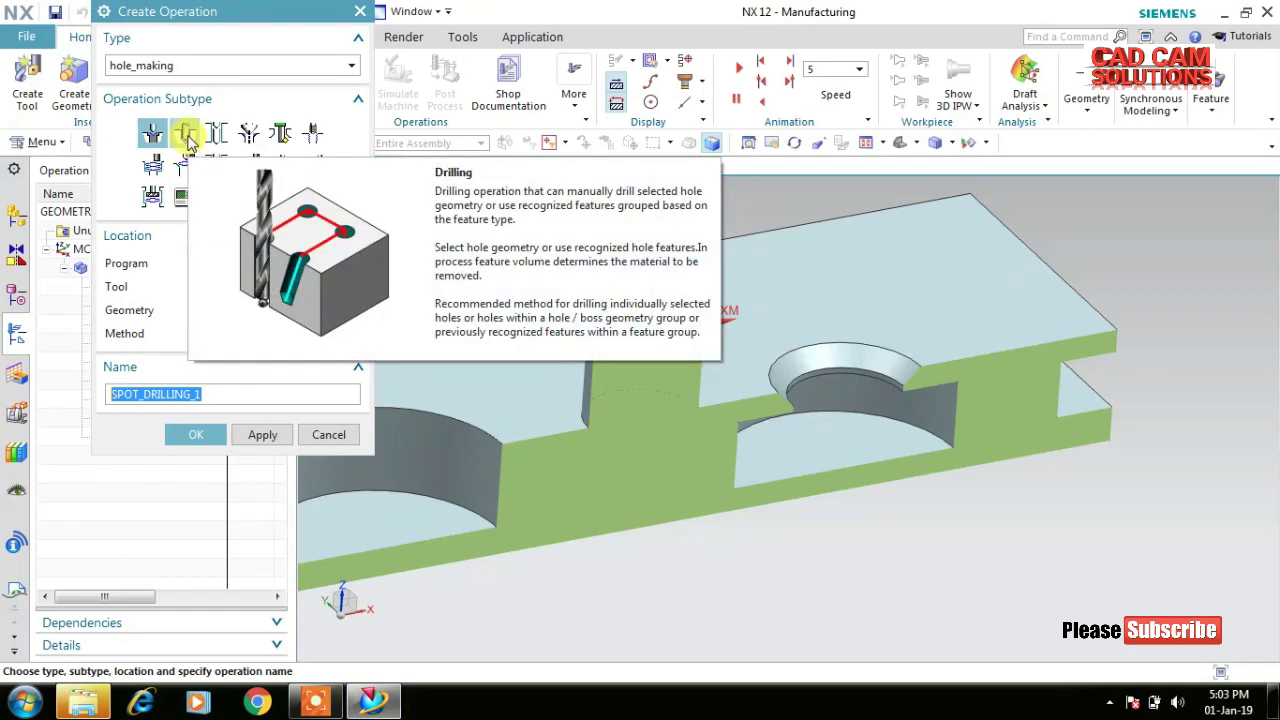
pyautogui.click(186, 134)
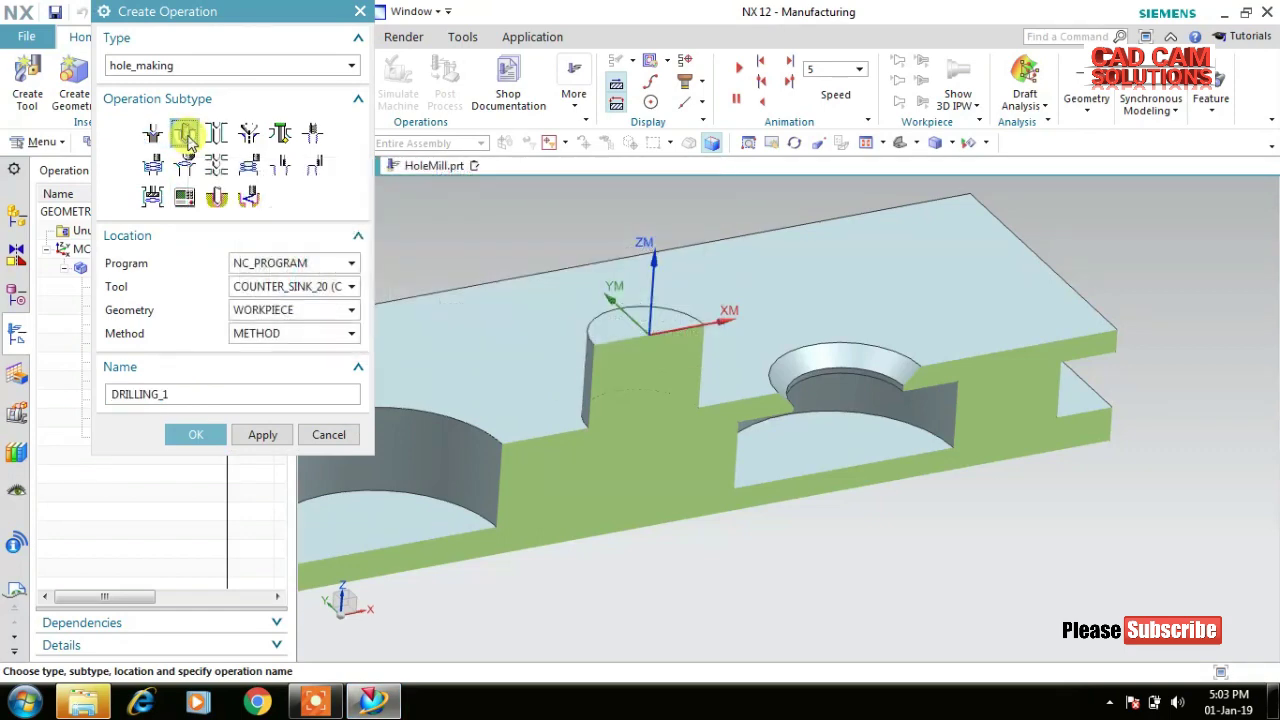
pyautogui.click(300, 287)
pyautogui.click(300, 338)
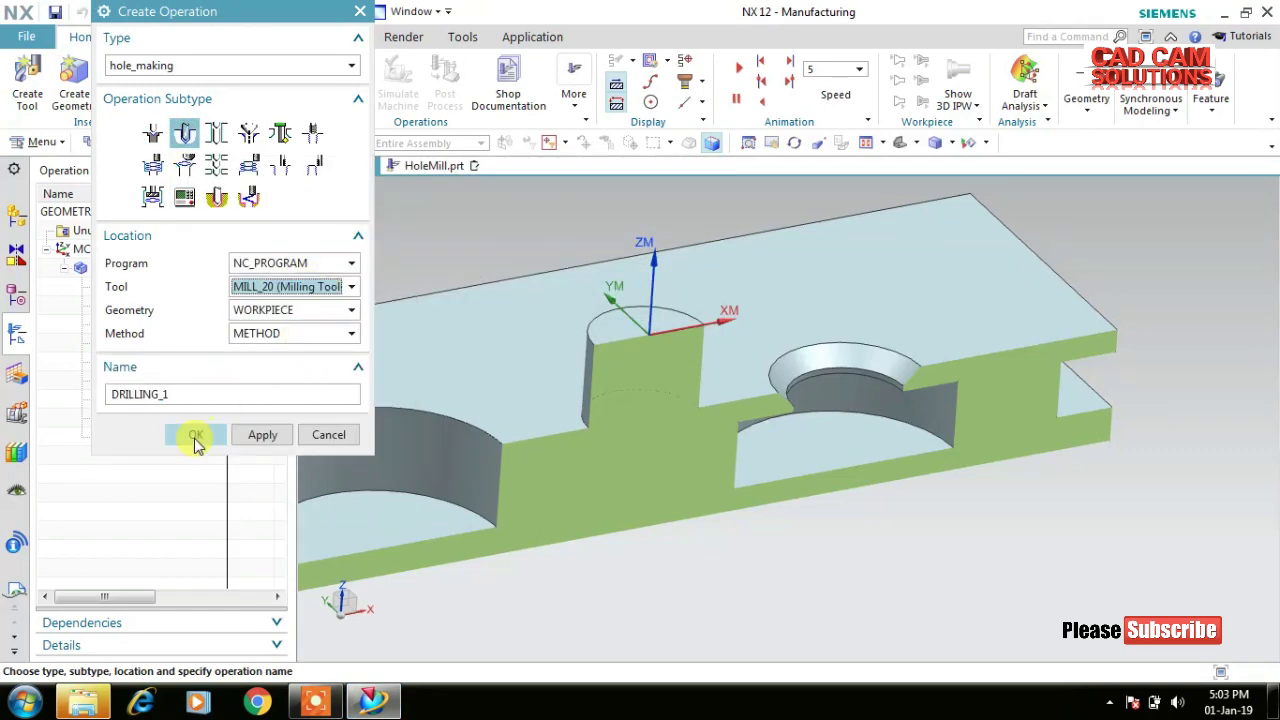
pyautogui.click(194, 440)
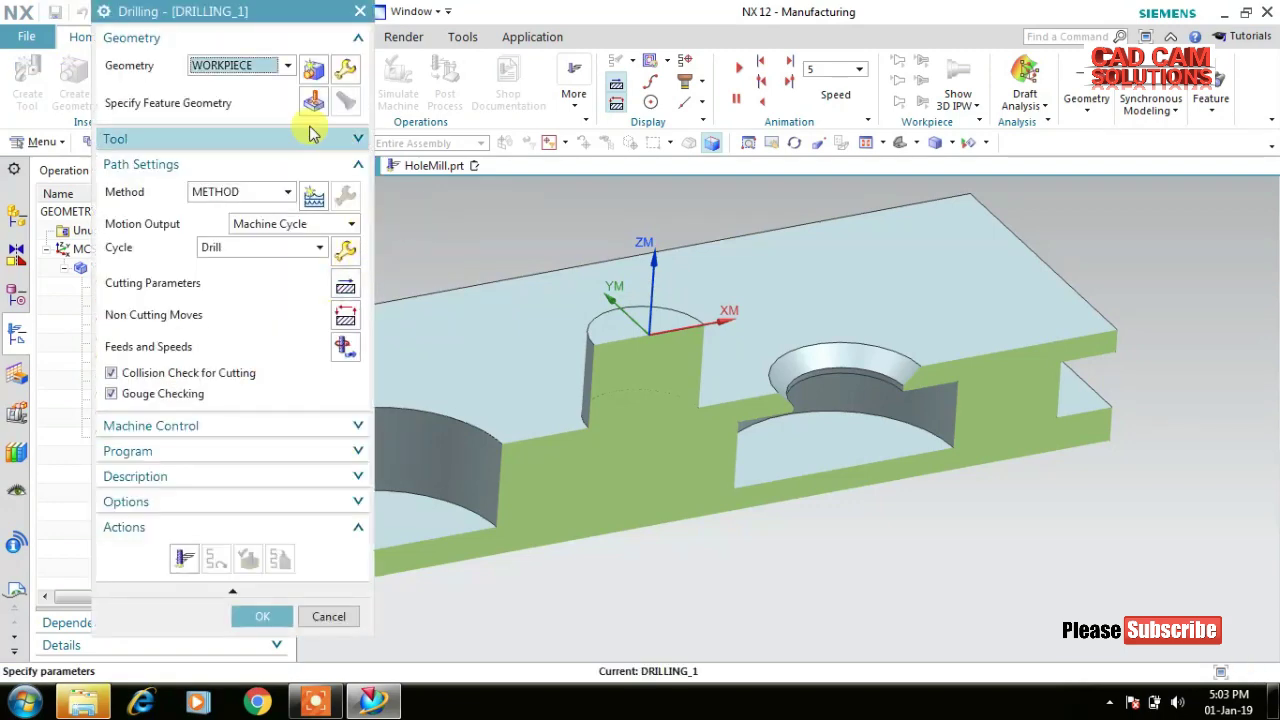
# Select the 20 mm countersunk hole as the drilling feature.
pyautogui.click(310, 97)
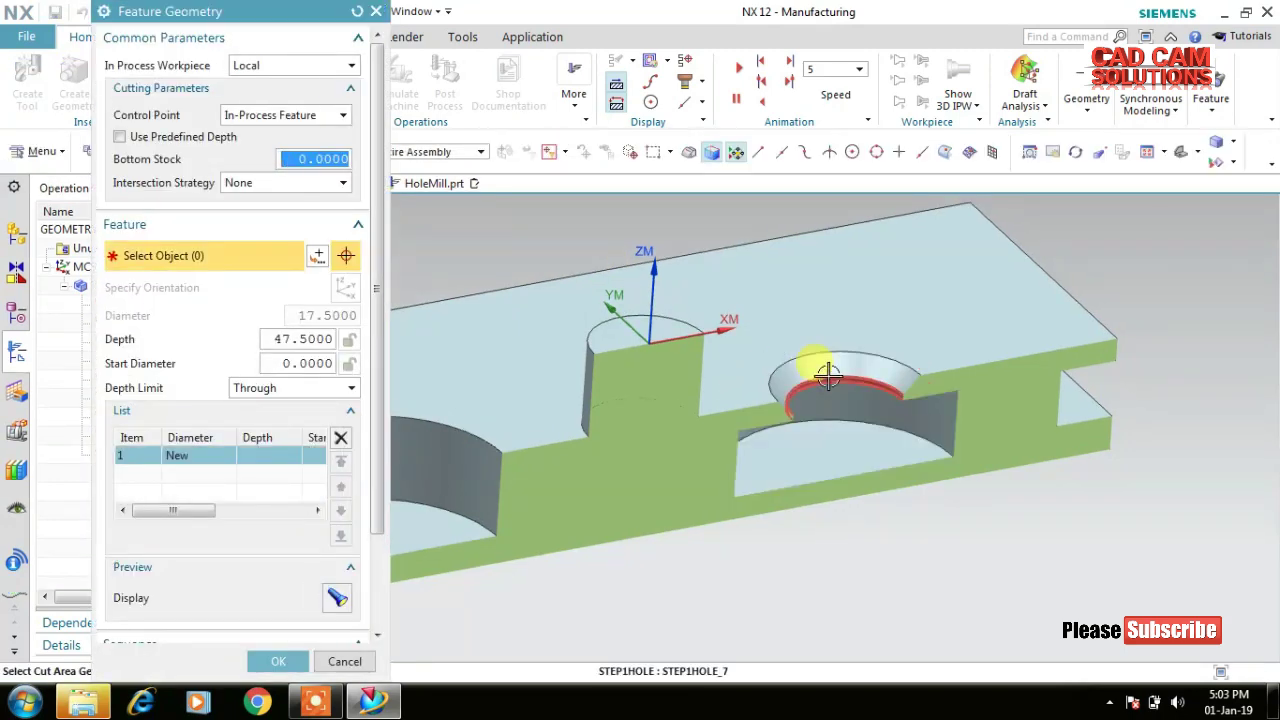
pyautogui.click(829, 374)
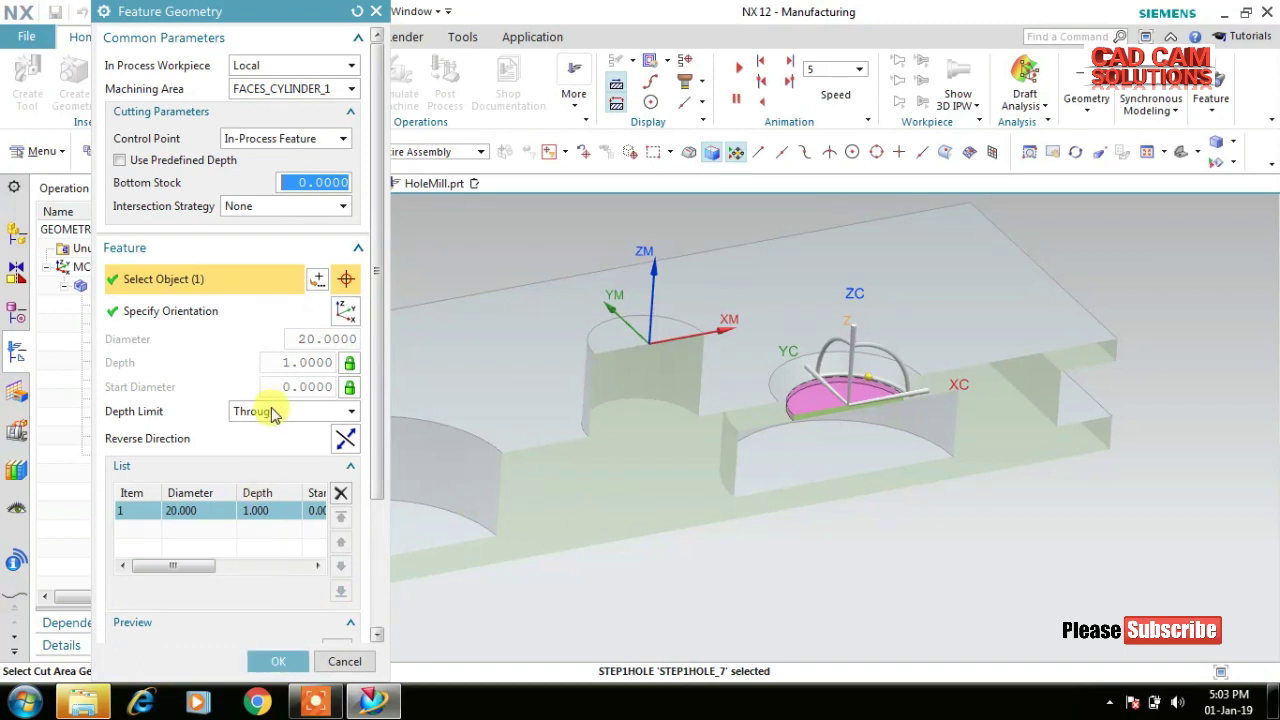
pyautogui.click(256, 514)
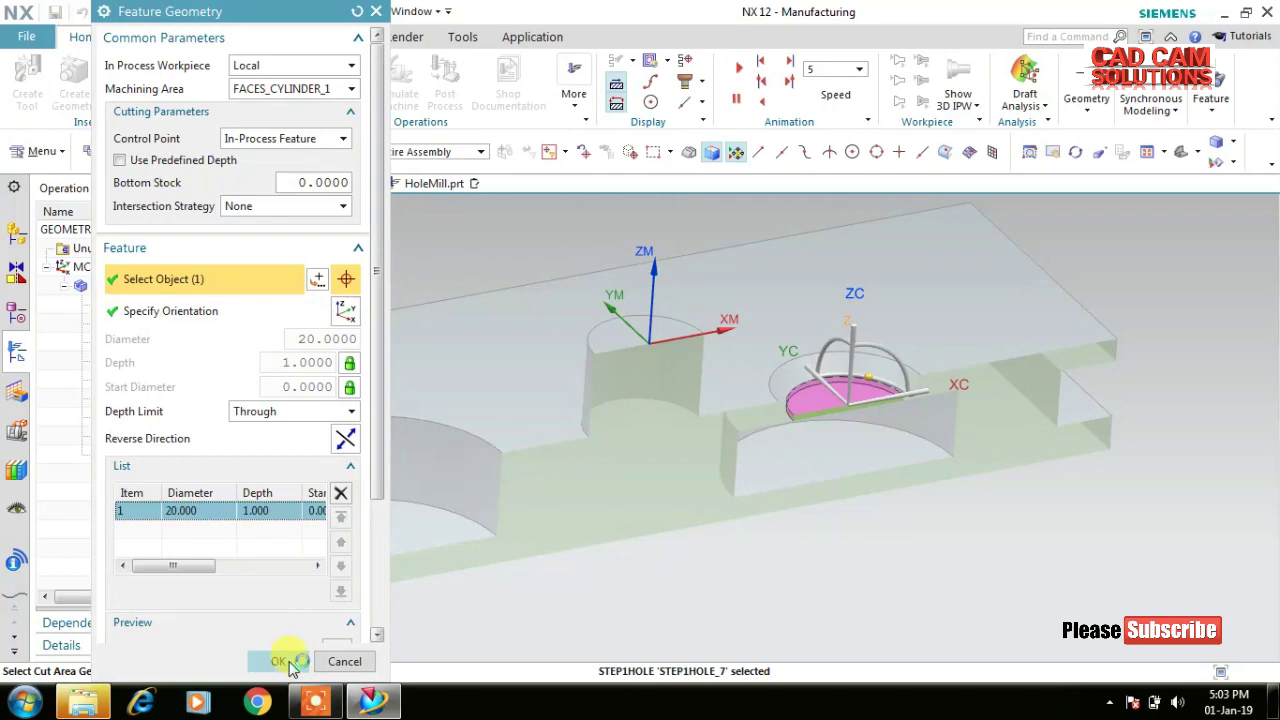
pyautogui.click(282, 662)
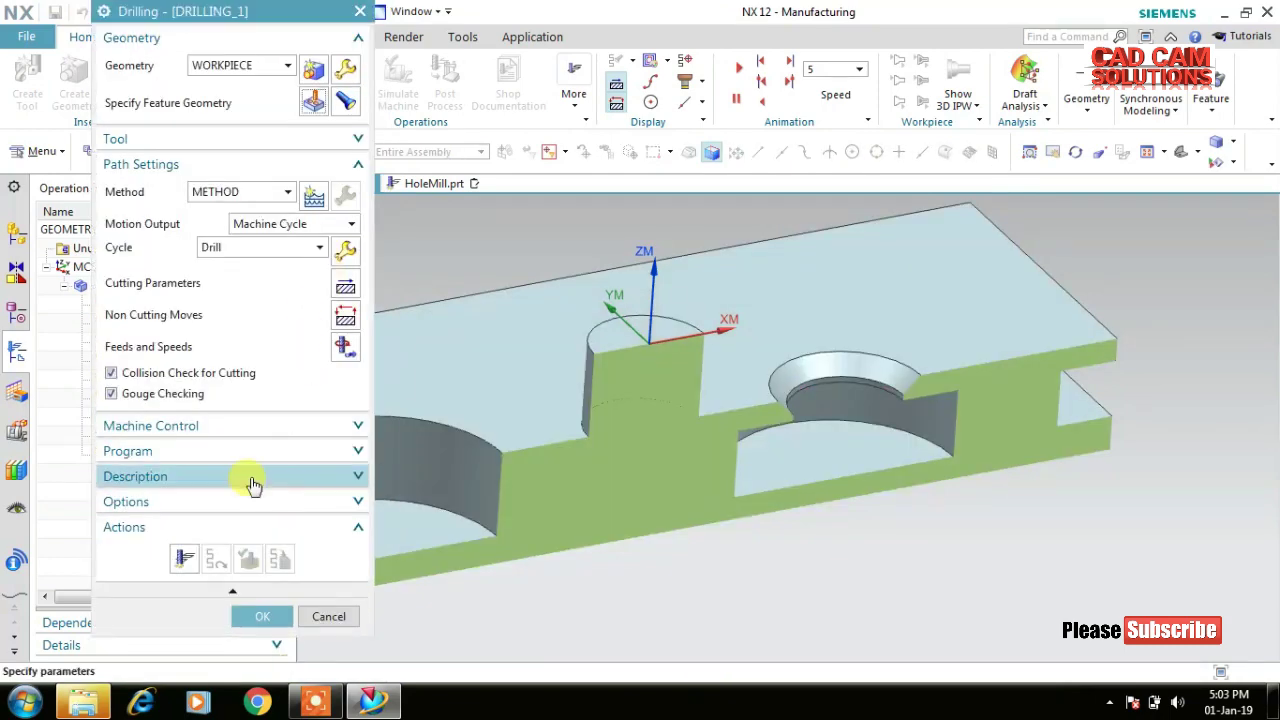
# Generate and simulate the DRILLING_1 toolpath, then save the operation.
pyautogui.click(180, 562)
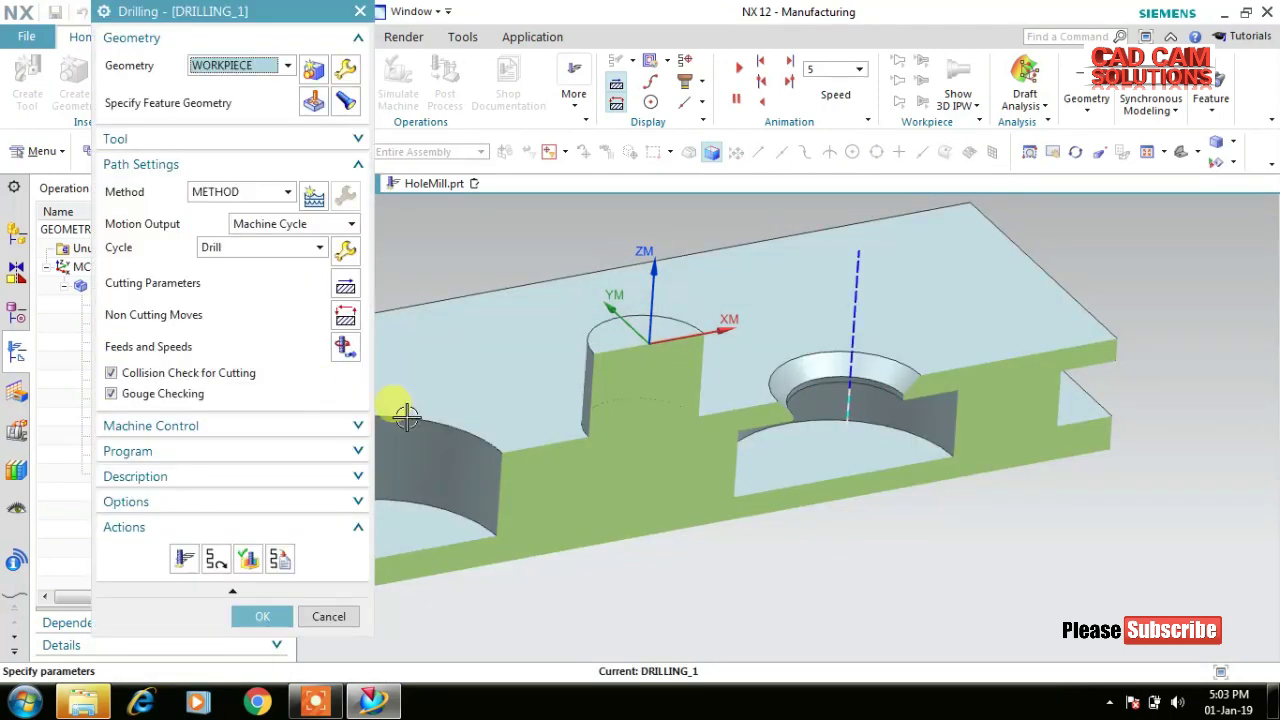
pyautogui.moveTo(782, 448); pyautogui.dragTo(760, 470, button='middle')
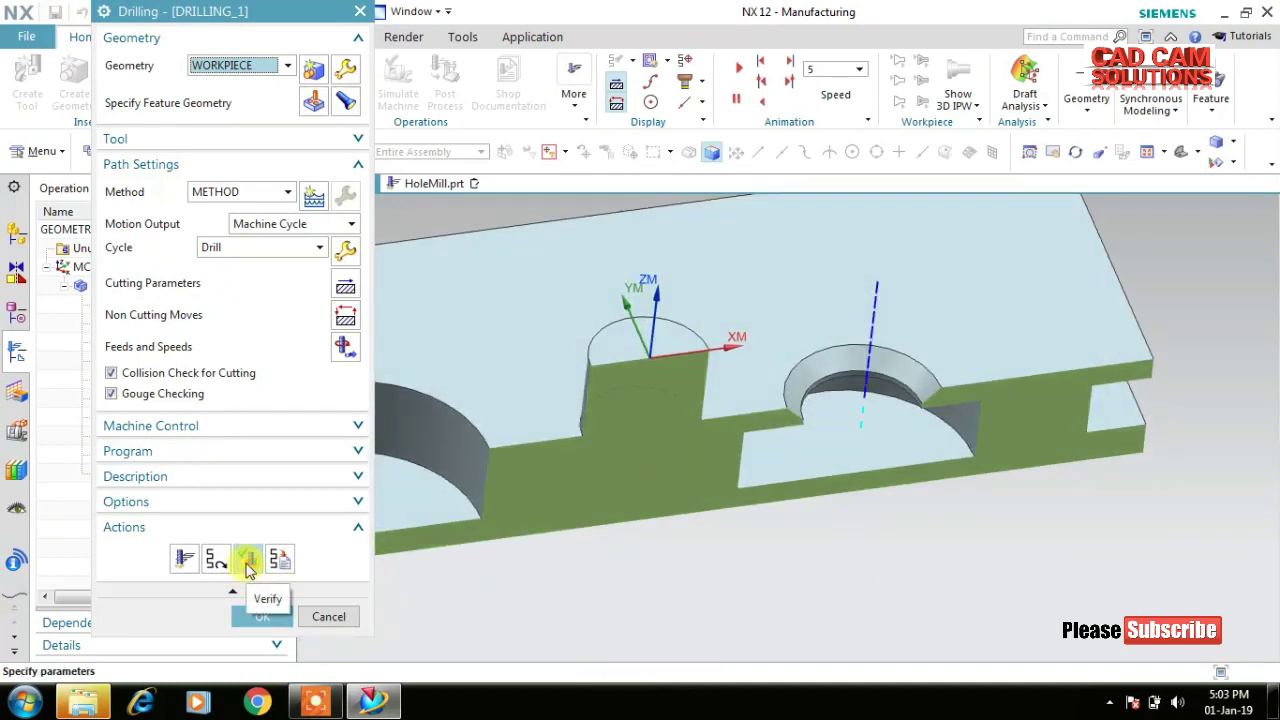
pyautogui.click(248, 562)
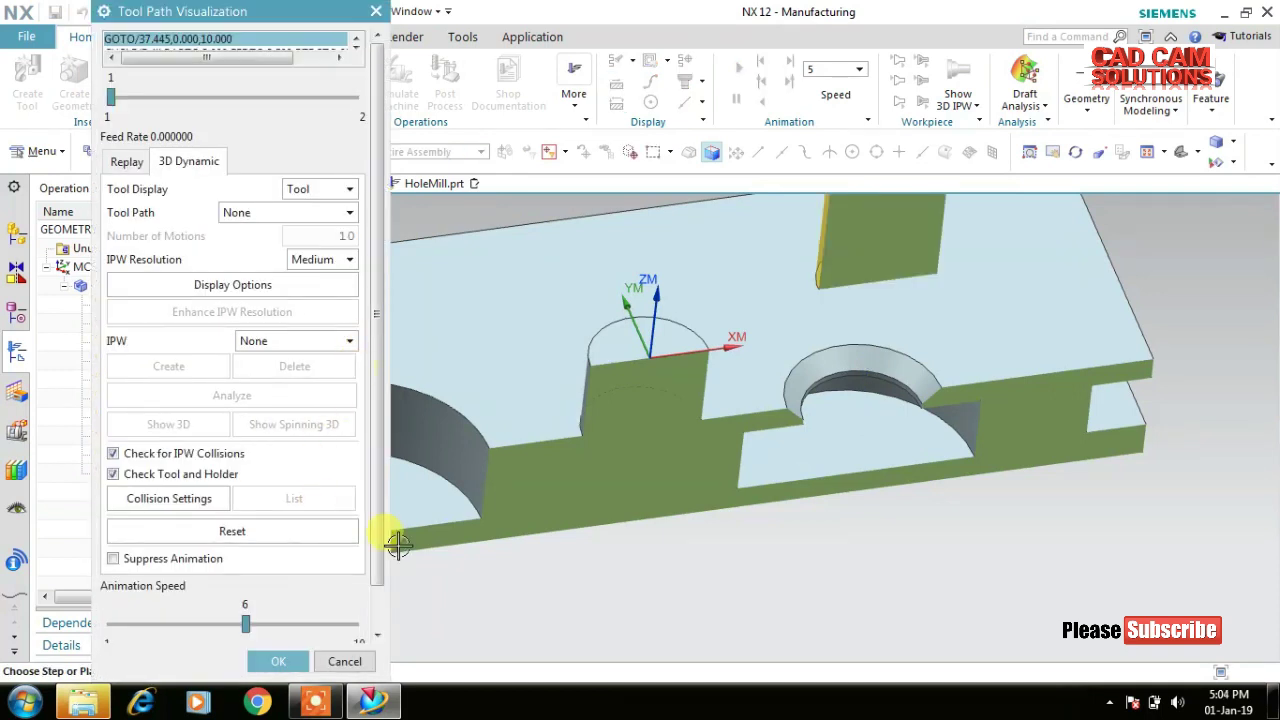
pyautogui.scroll(-2, 383, 534)
pyautogui.click(232, 623)
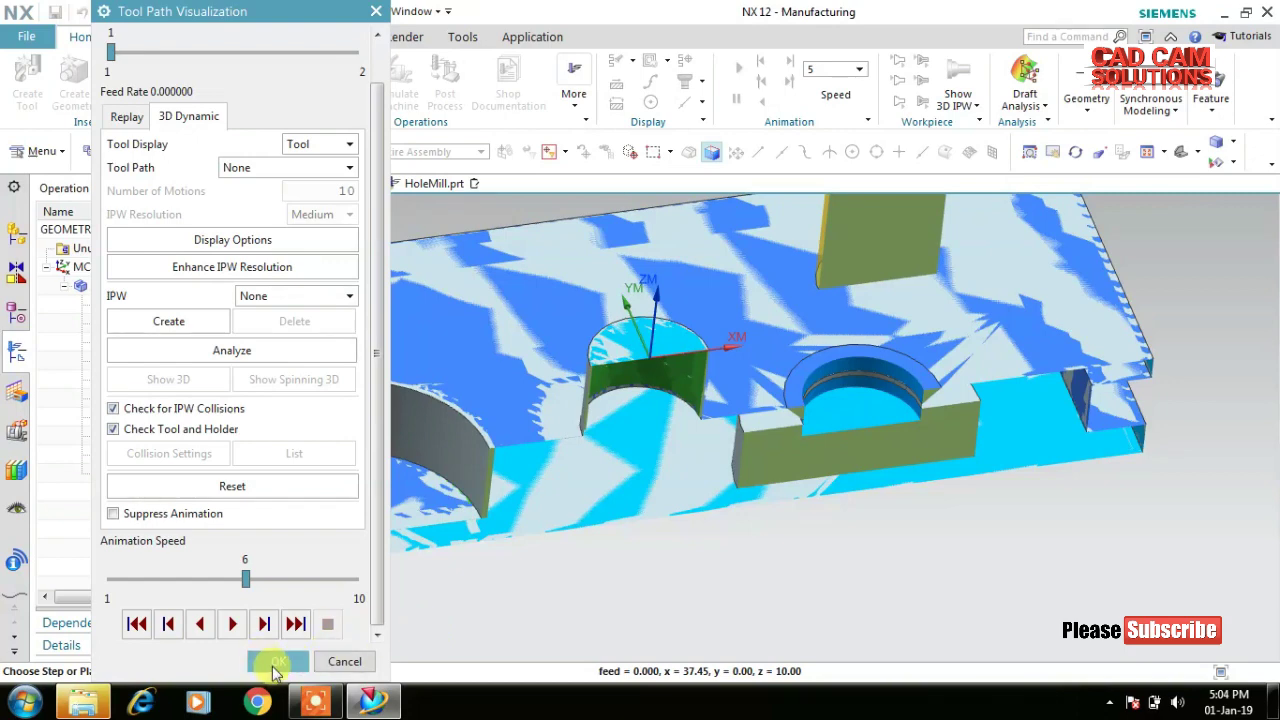
pyautogui.click(275, 664)
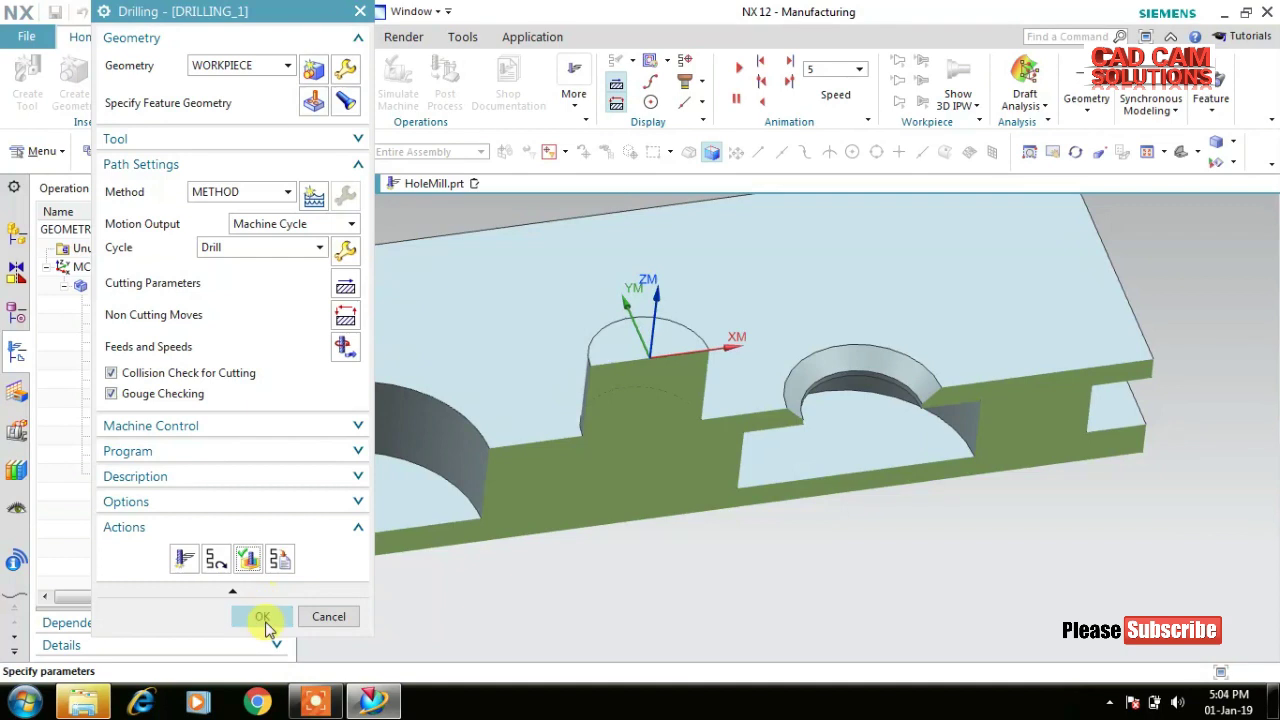
pyautogui.click(264, 620)
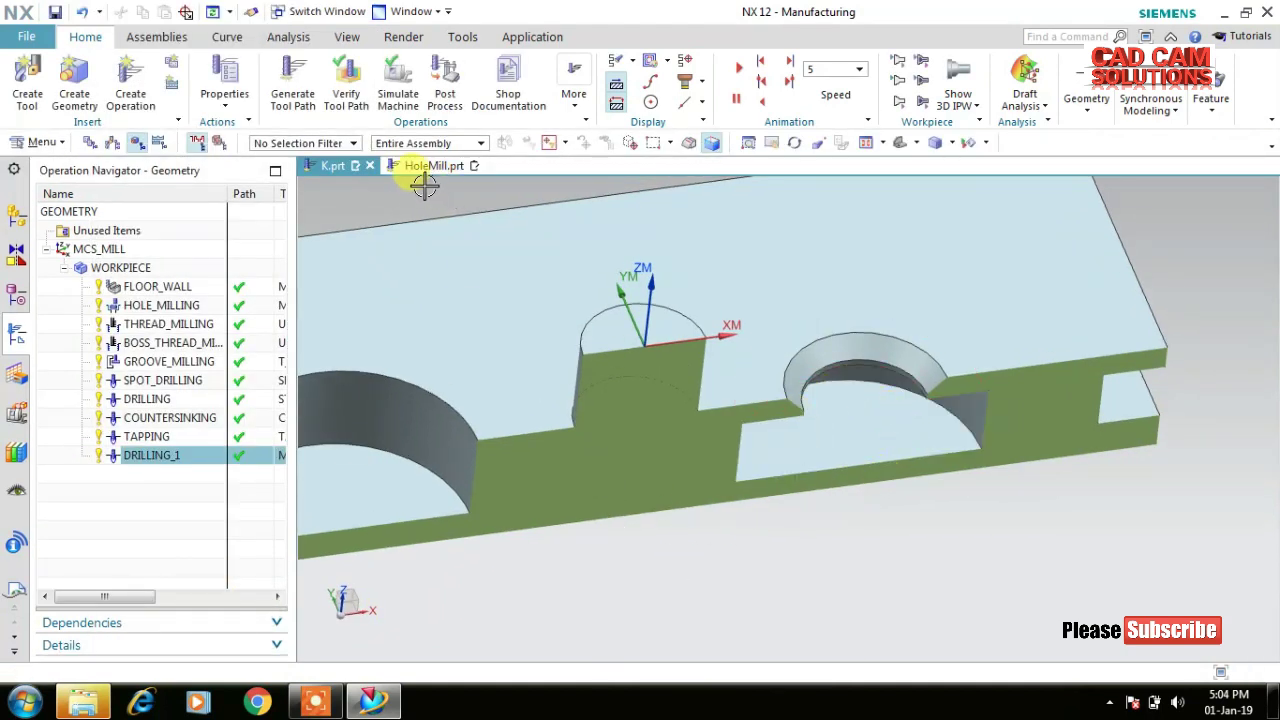
# Define T-cutter T_CUTTER_20 with diameter 20, neck diameter 4 and flute length 10.
pyautogui.click(326, 220)
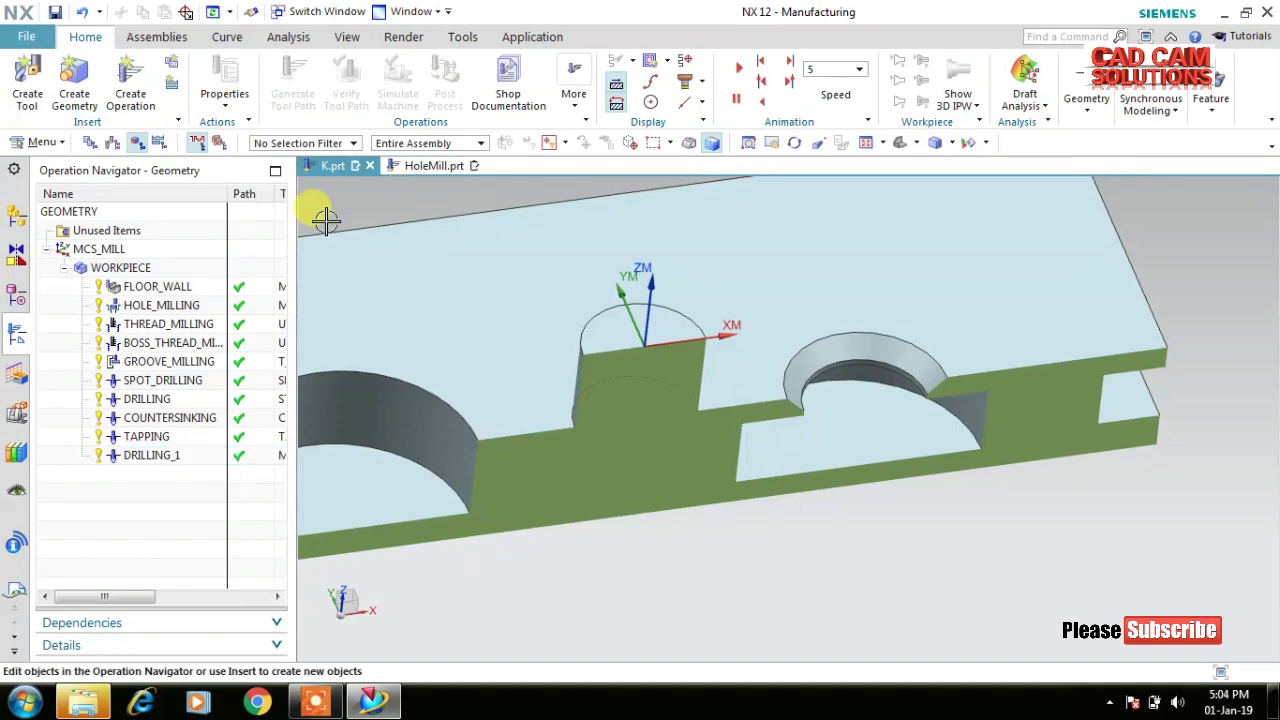
pyautogui.click(27, 80)
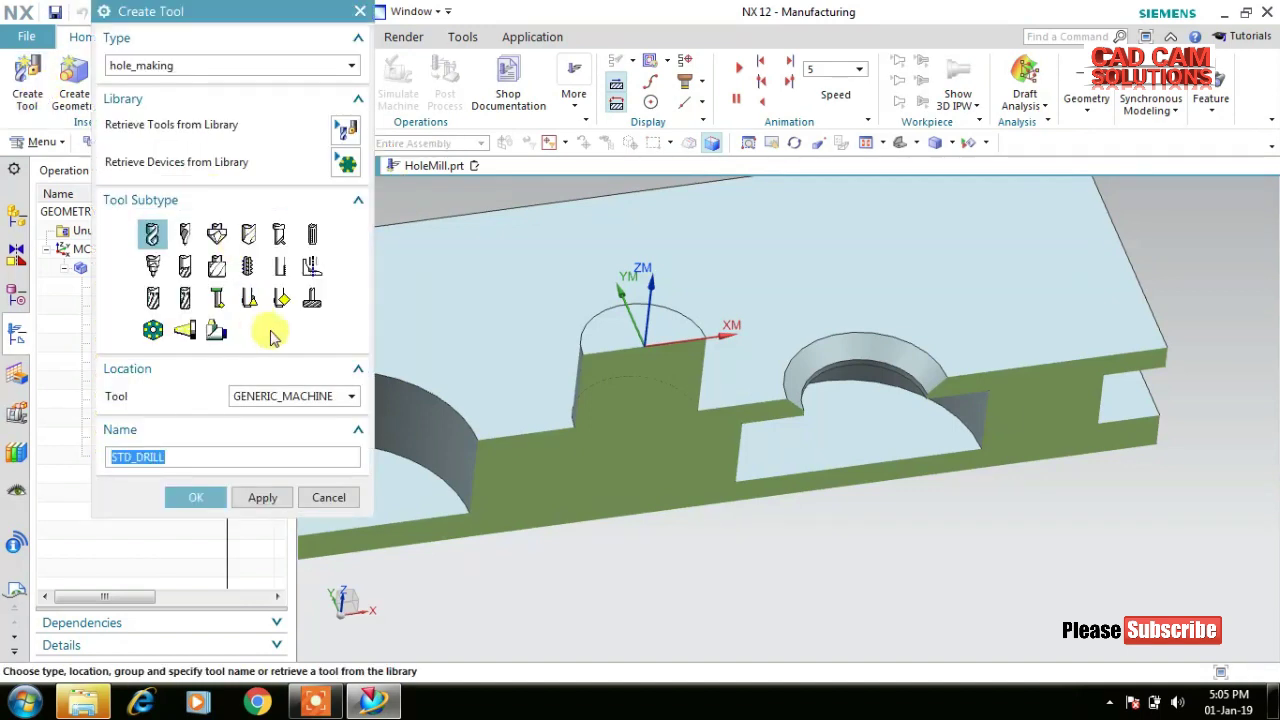
pyautogui.click(308, 312)
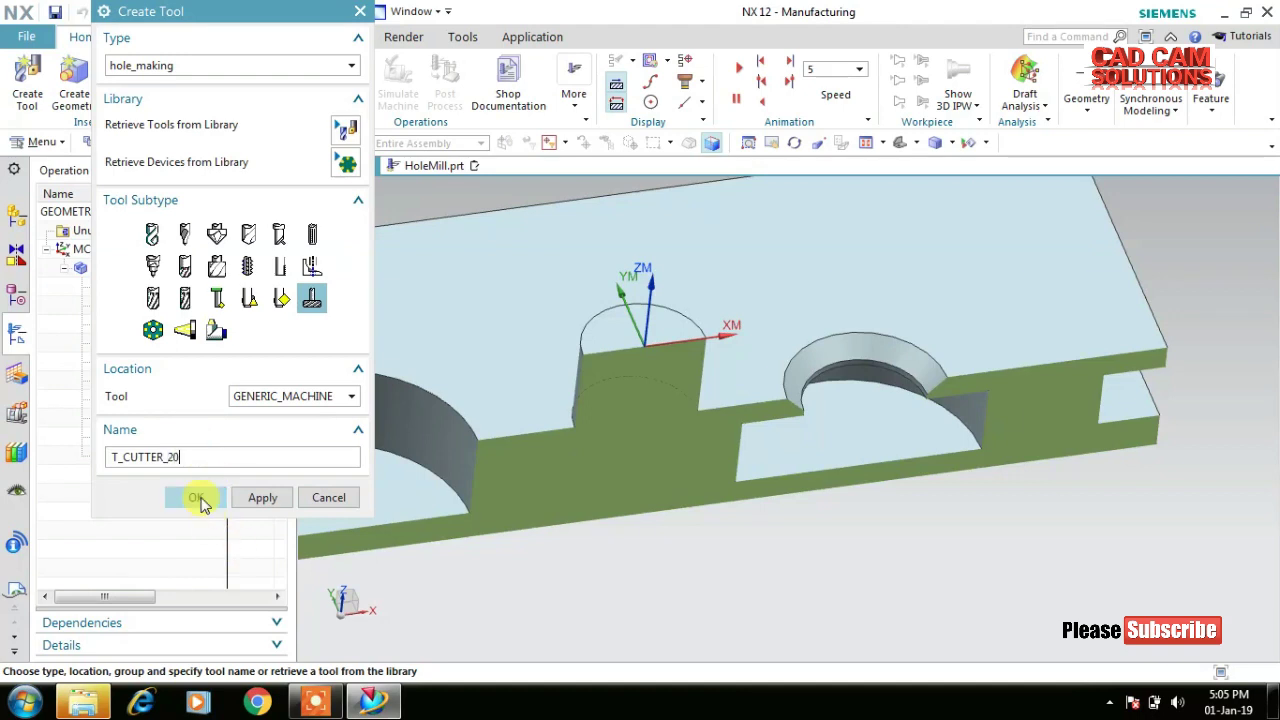
pyautogui.click(195, 497)
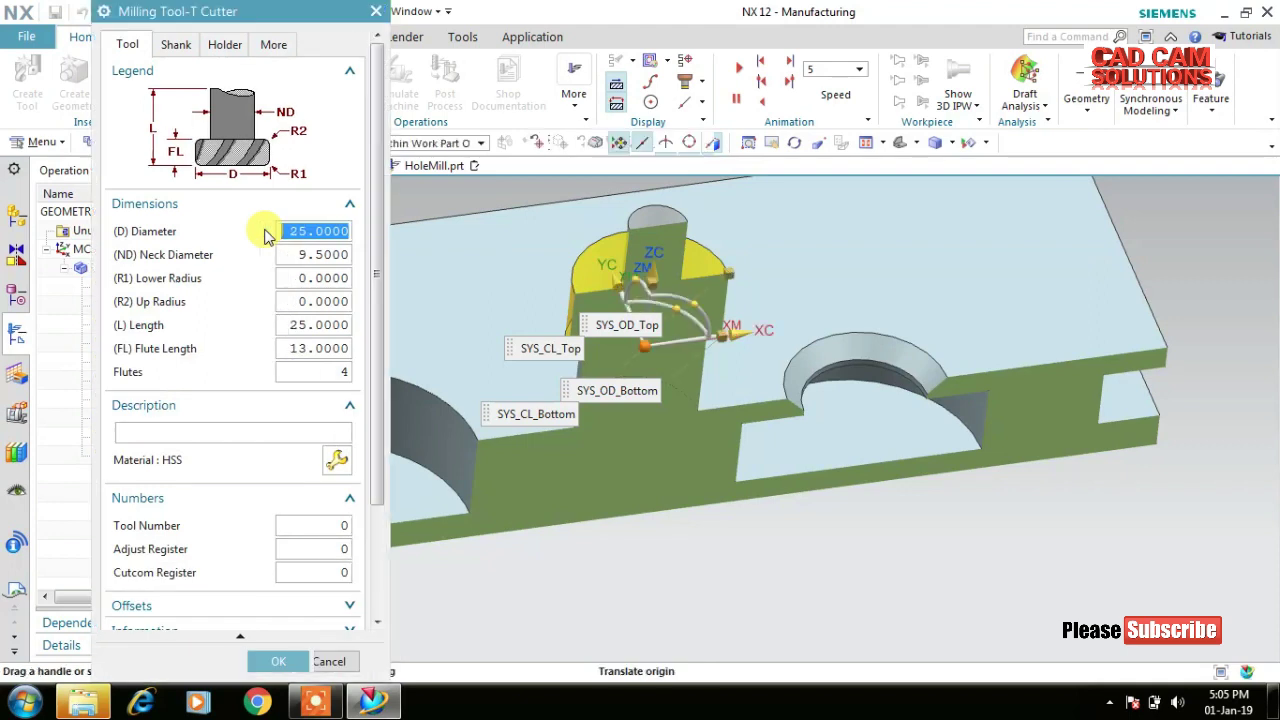
pyautogui.write('20')
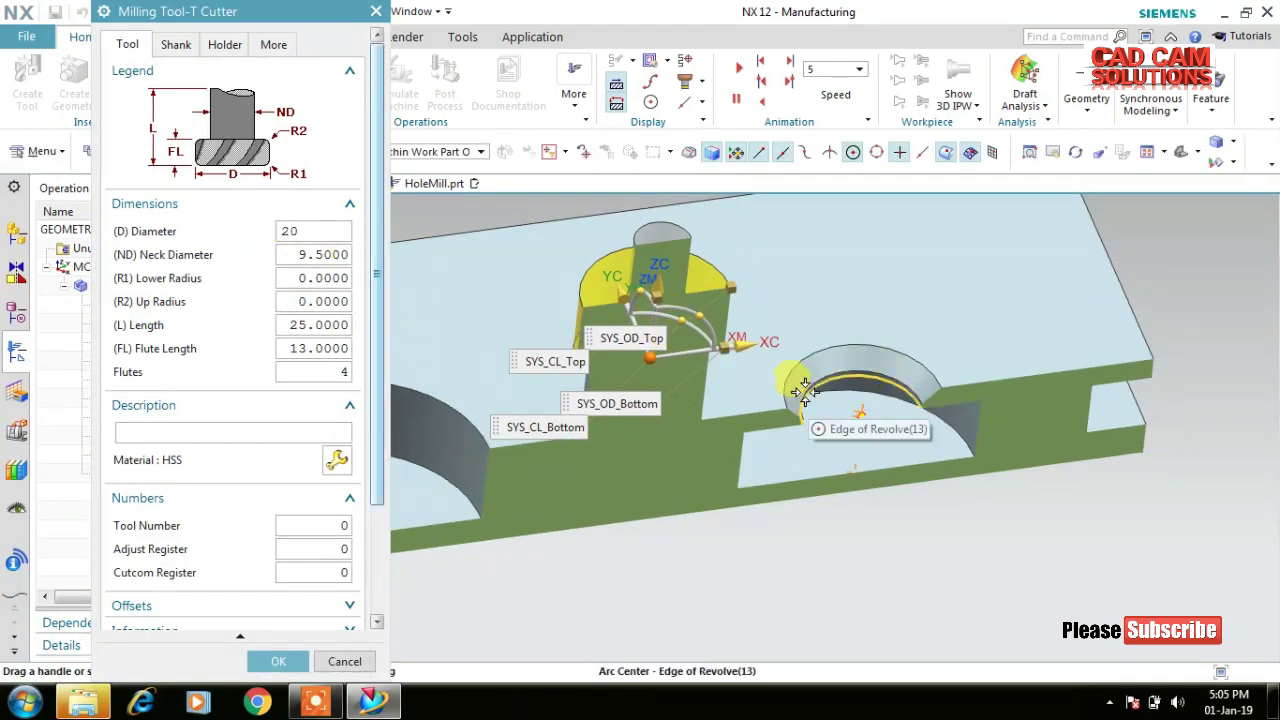
pyautogui.click(313, 255)
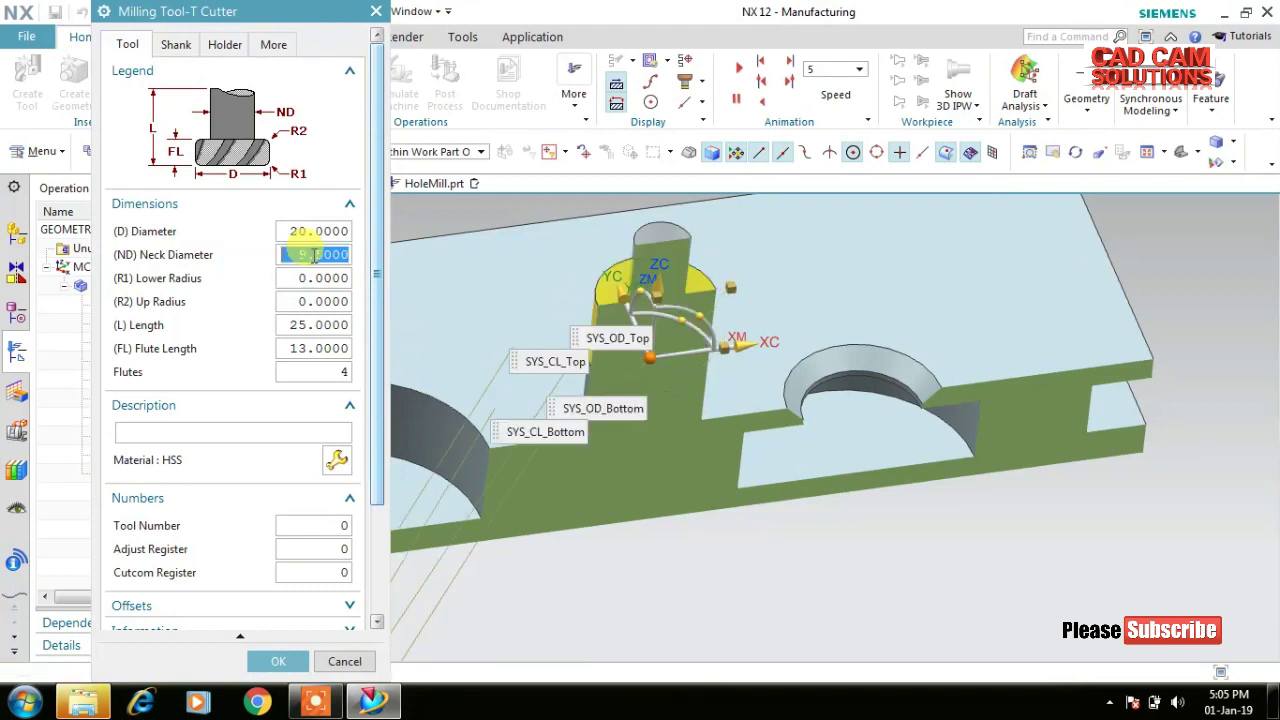
pyautogui.write('4')
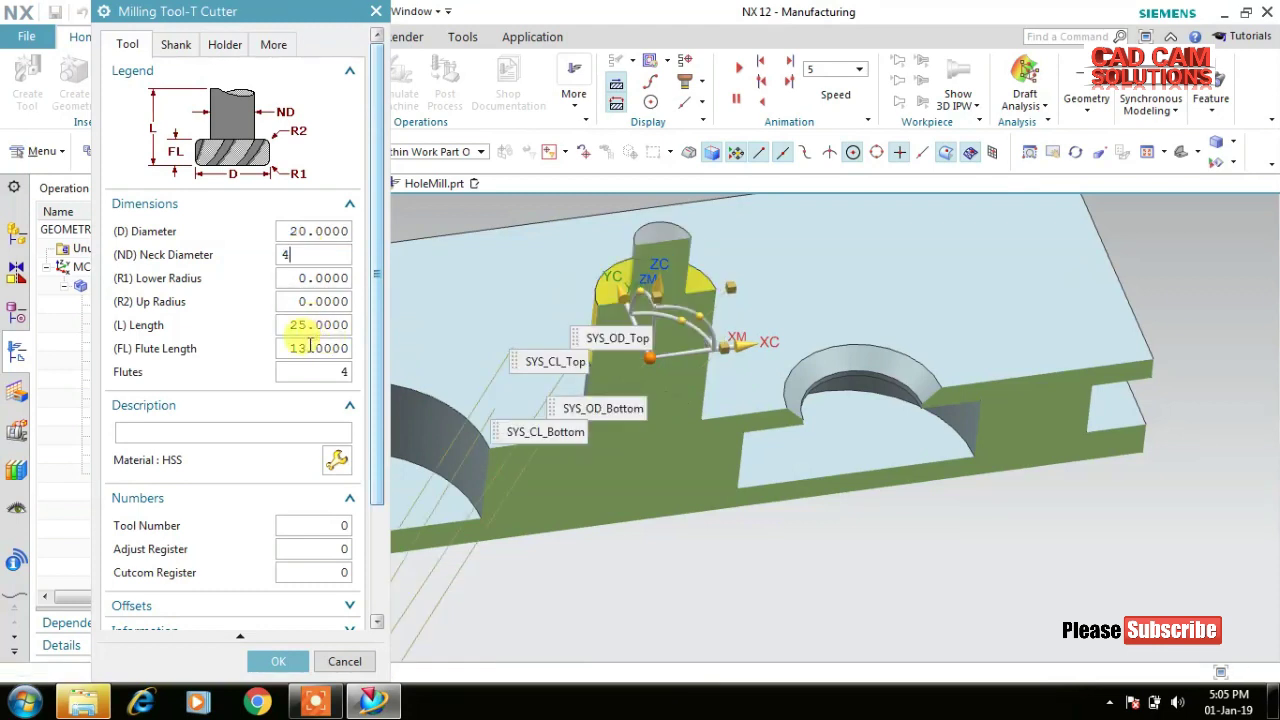
pyautogui.click(311, 347)
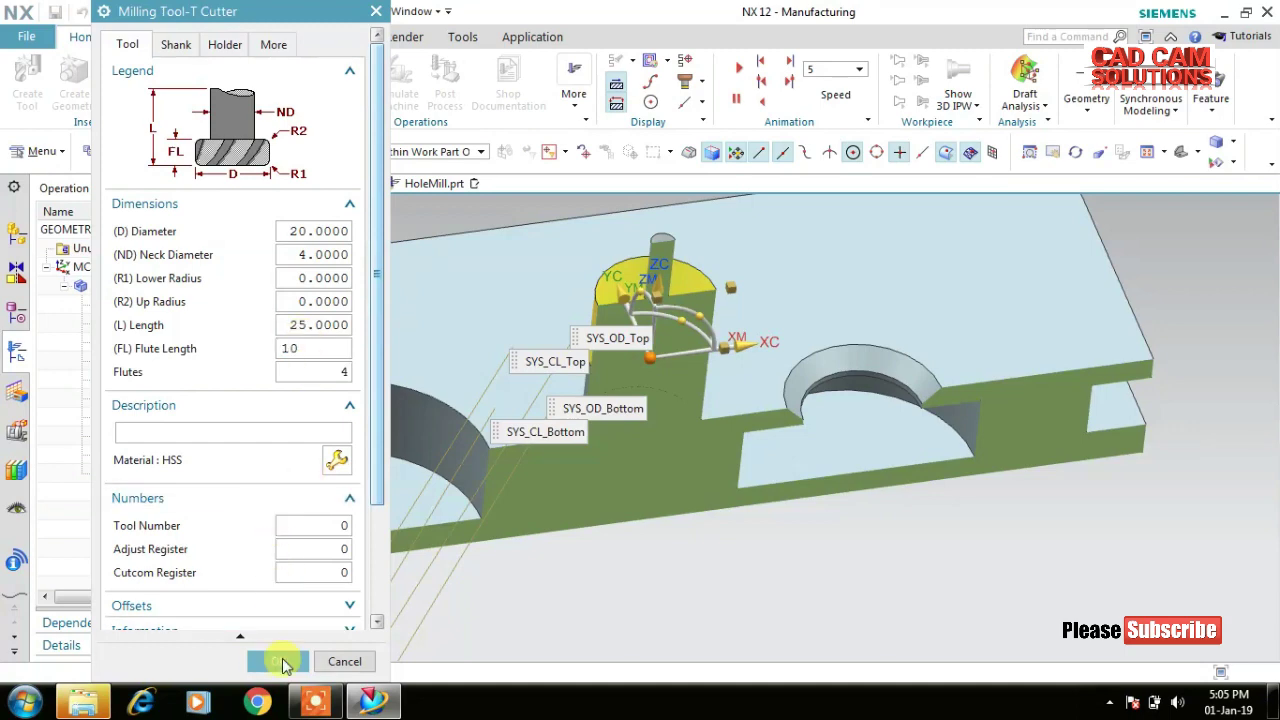
pyautogui.click(278, 661)
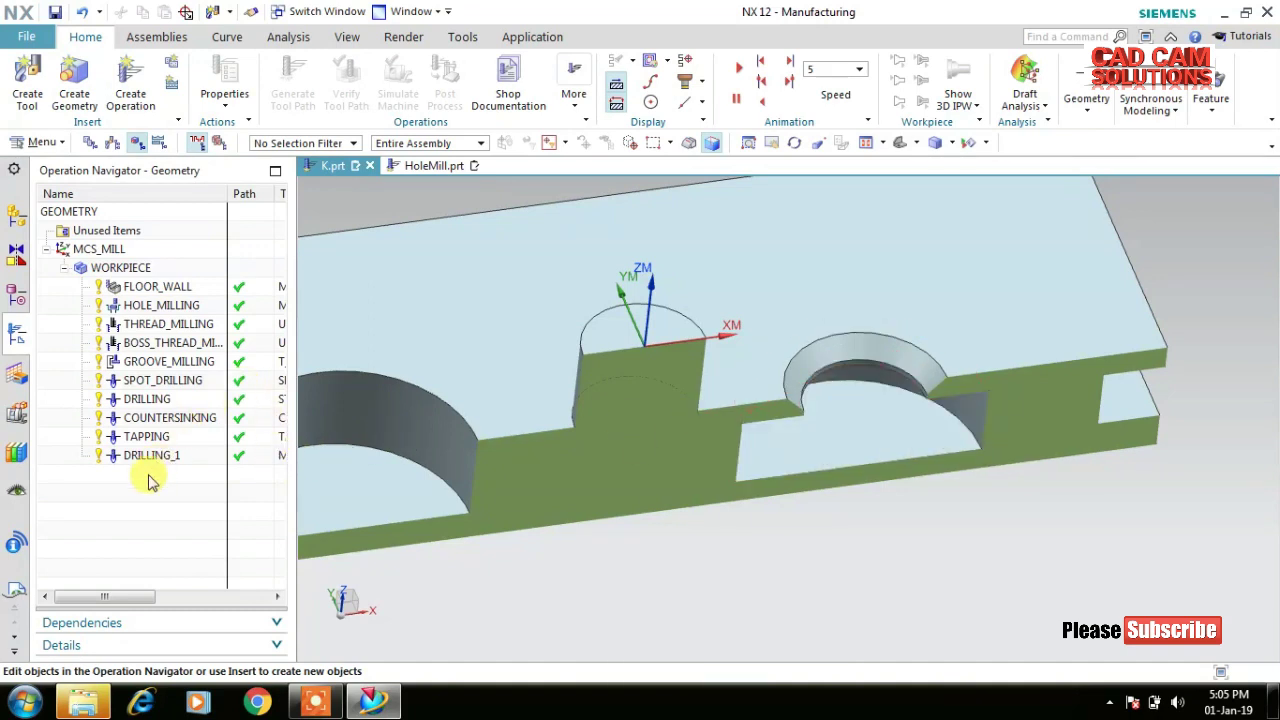
# Create a RADIAL_GROOVE_MILLING operation using the T-cutter.
pyautogui.click(124, 80)
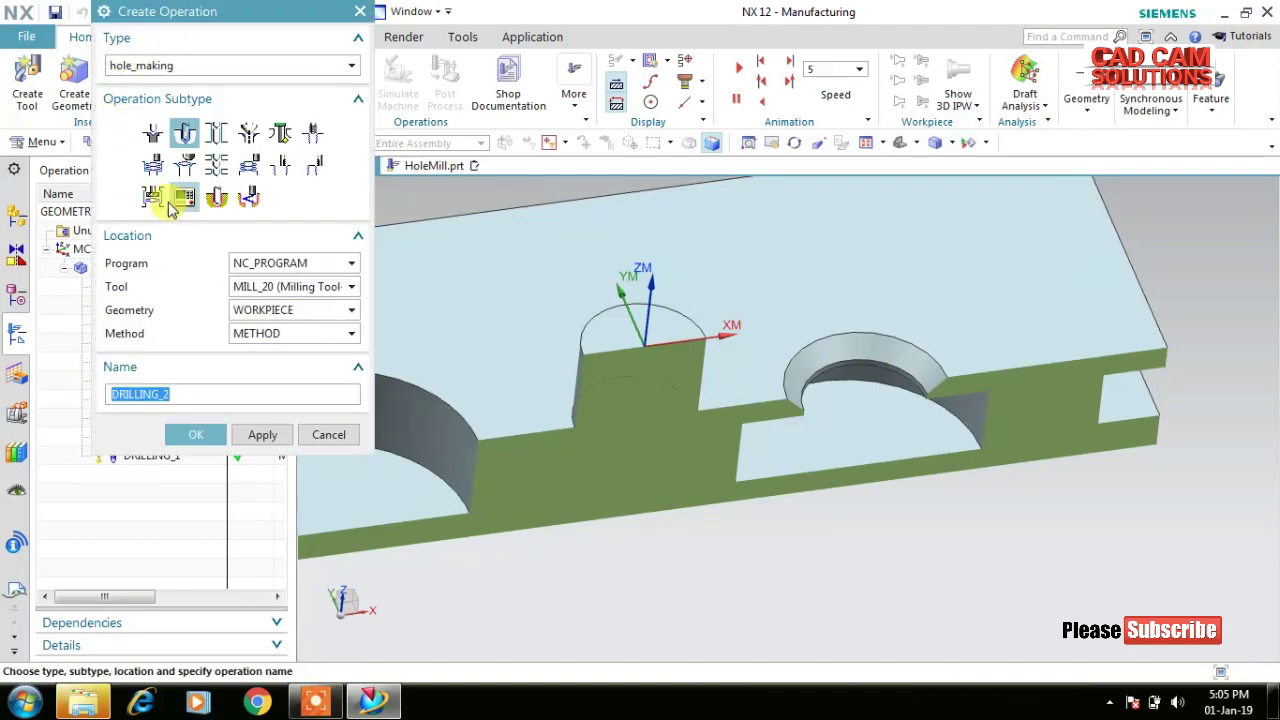
pyautogui.click(152, 197)
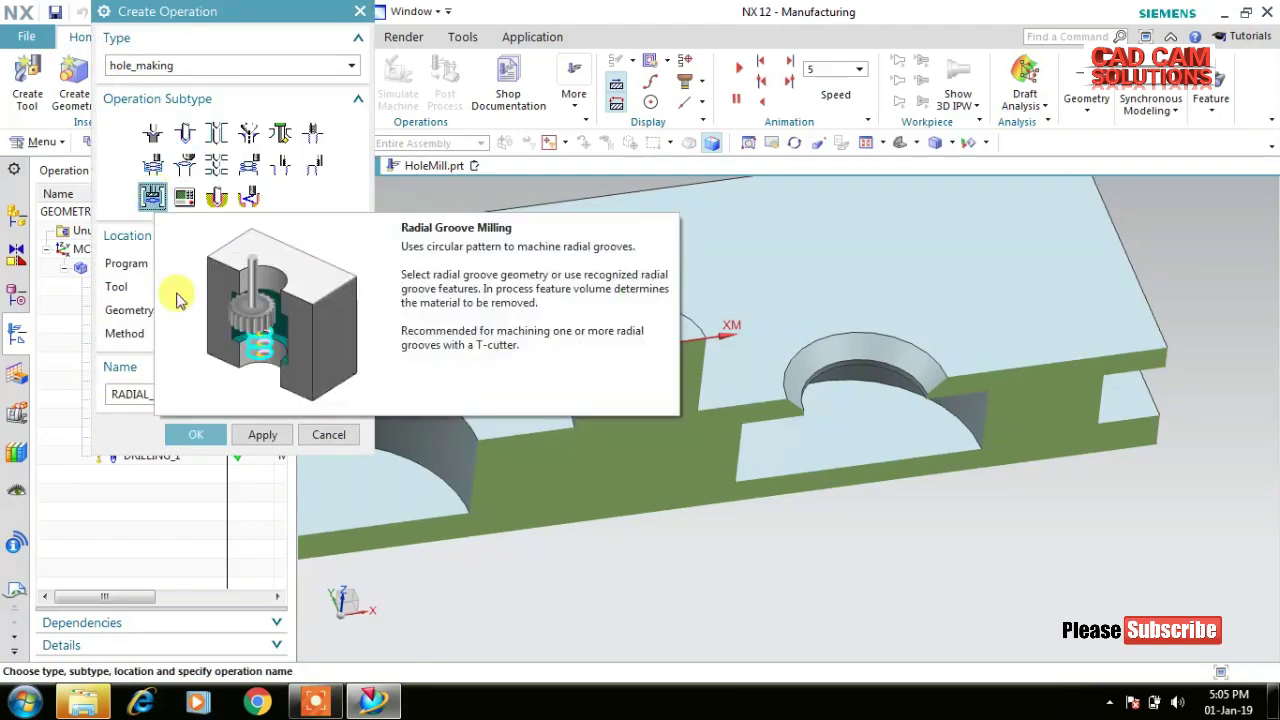
pyautogui.click(277, 287)
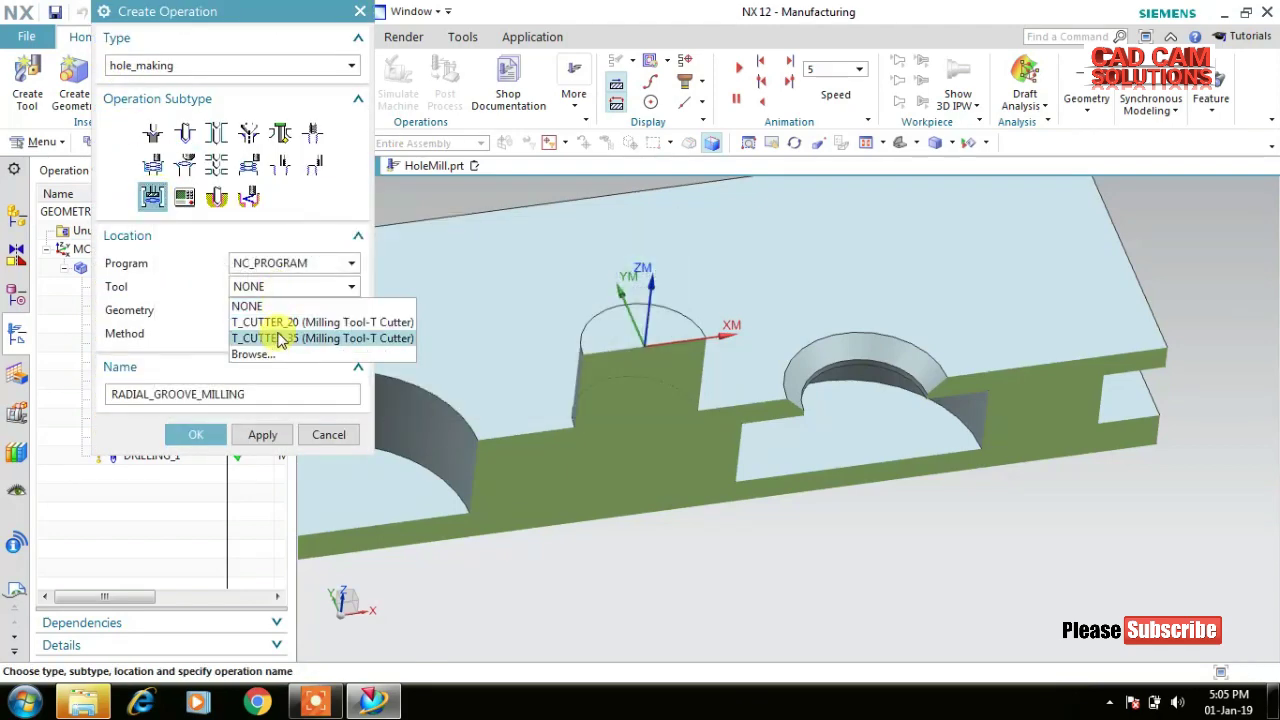
pyautogui.click(280, 323)
pyautogui.click(196, 434)
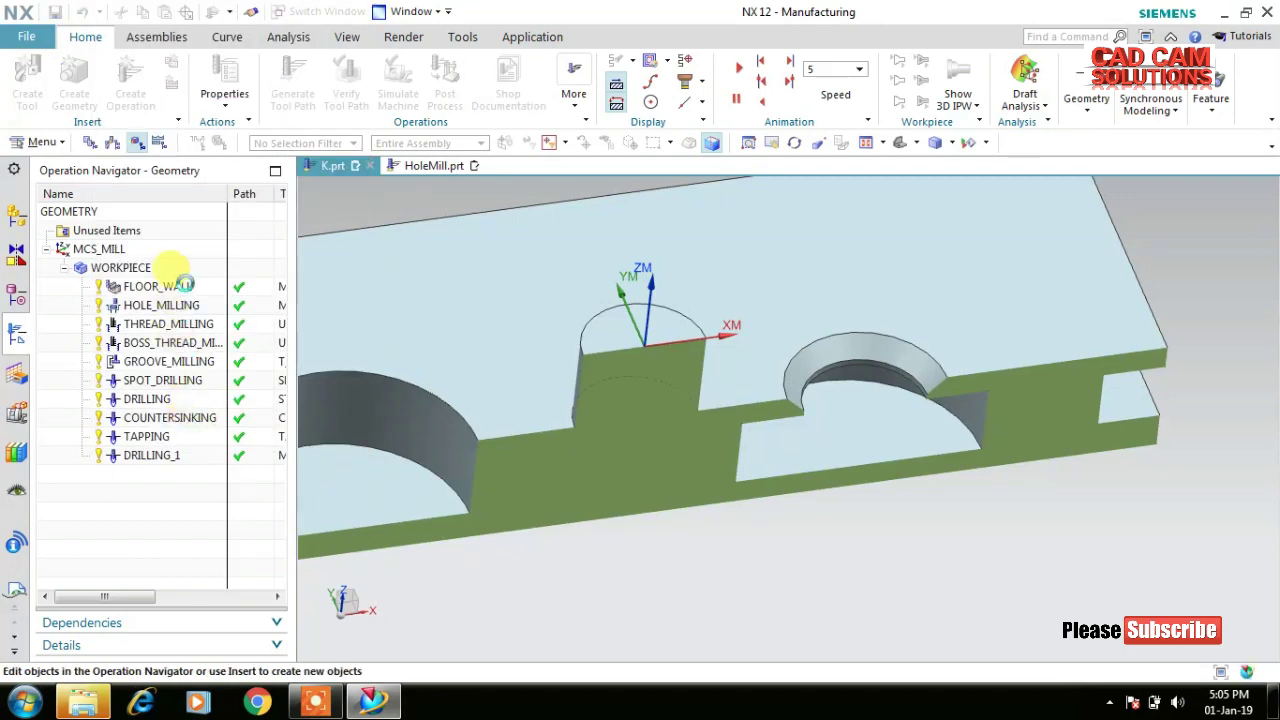
# Pick the plate's groove as feature geometry, generate, and disable cutting collision check.
pyautogui.click(310, 100)
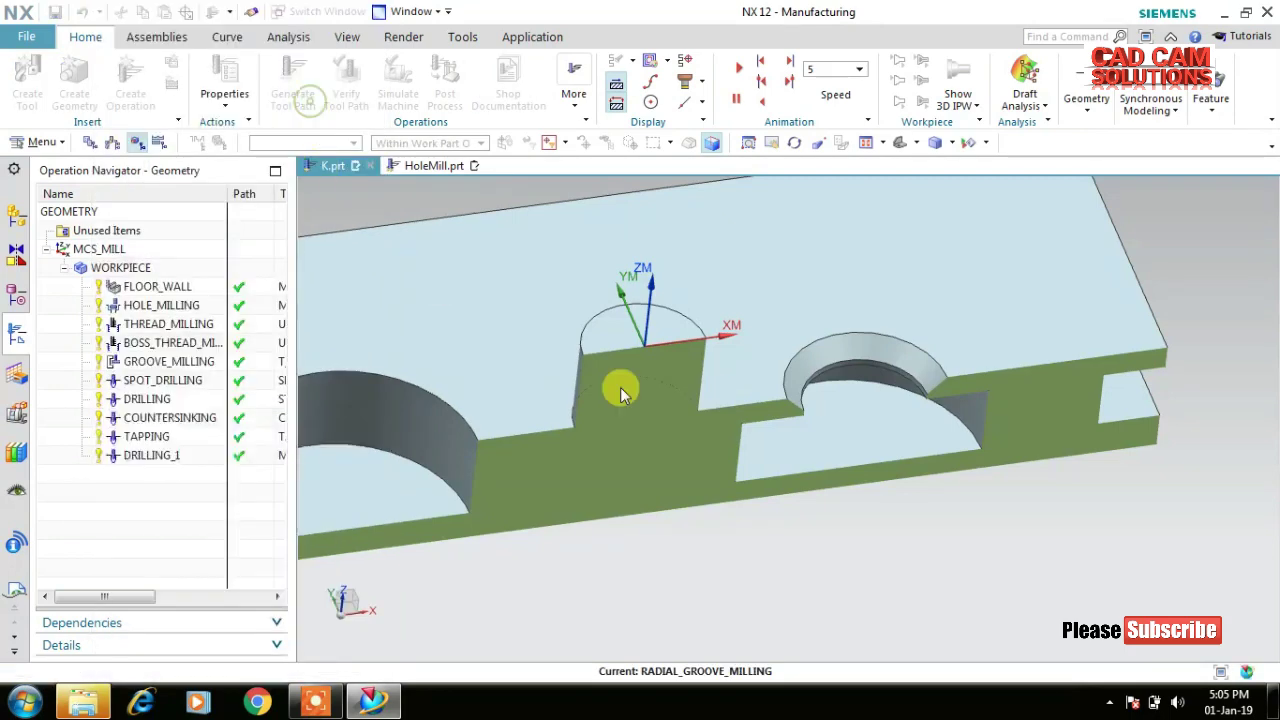
pyautogui.click(936, 398)
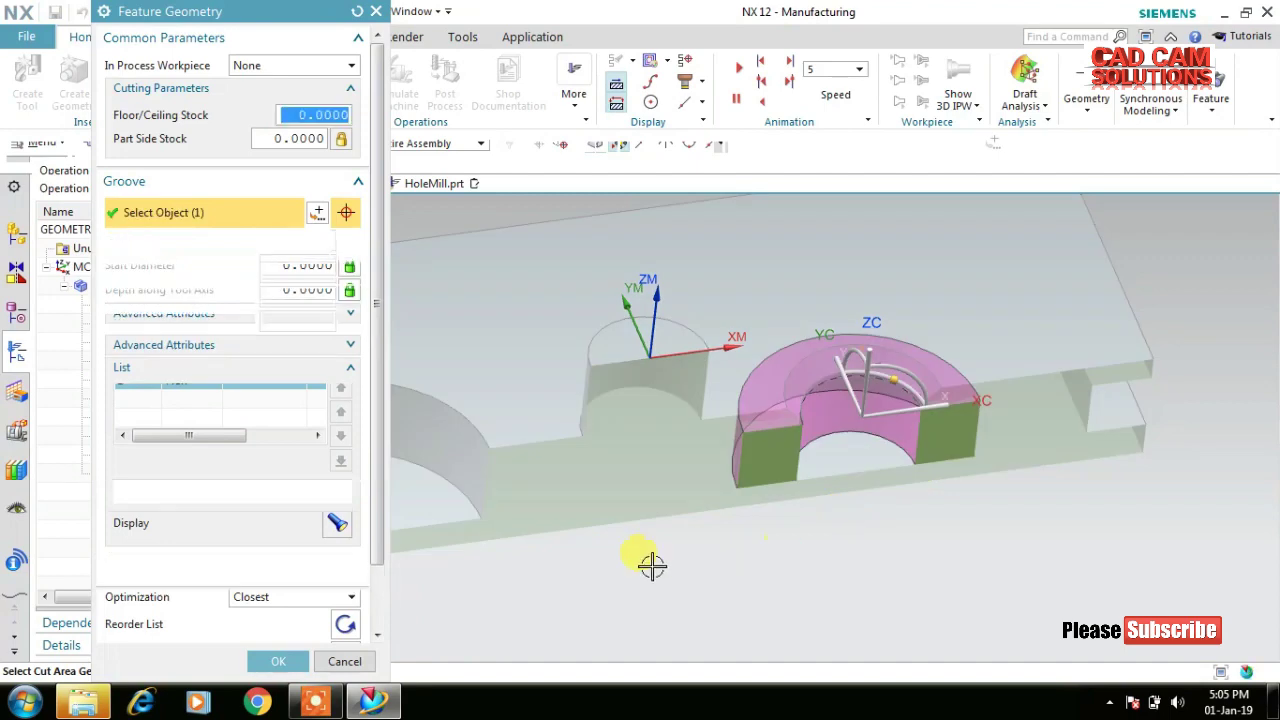
pyautogui.click(275, 661)
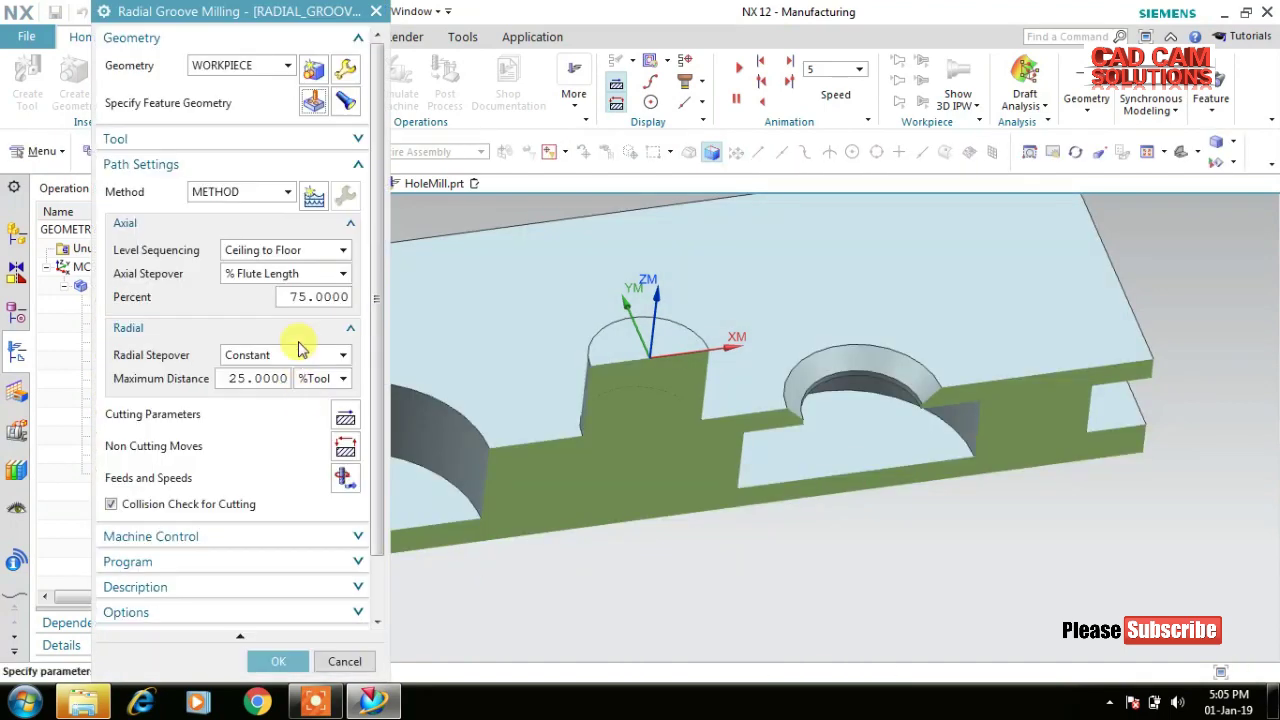
pyautogui.scroll(-2, 378, 398)
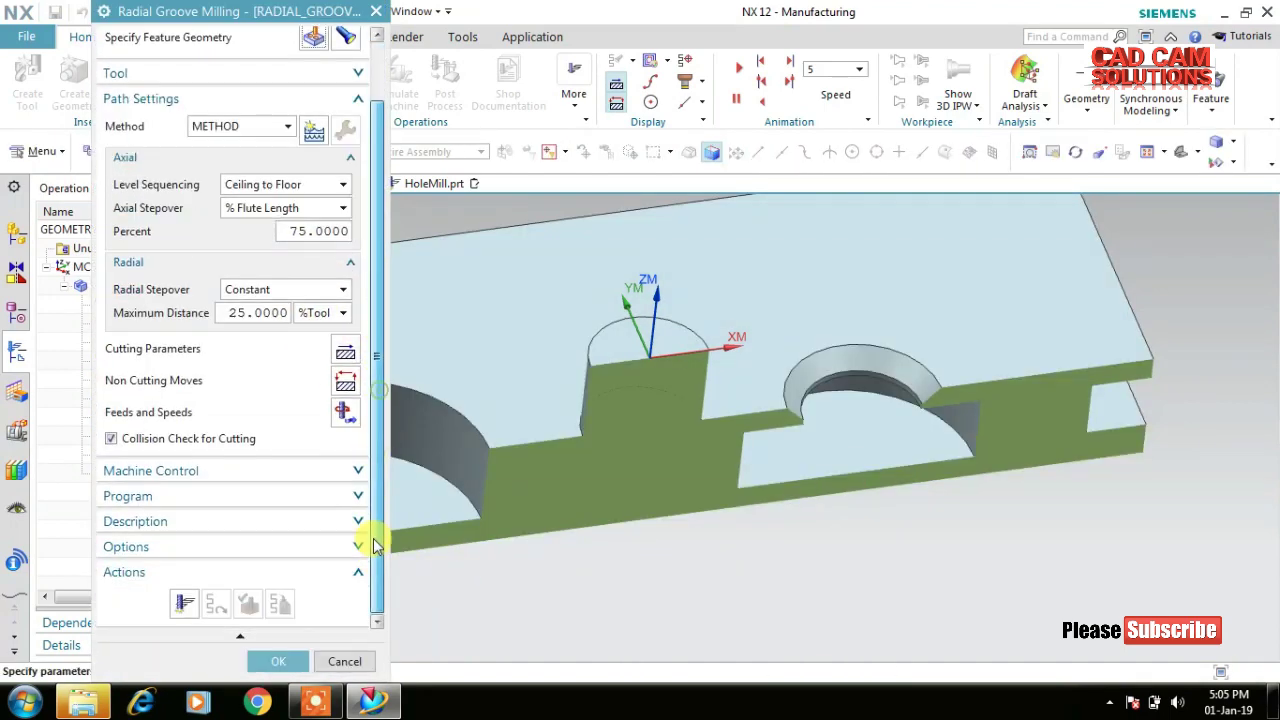
pyautogui.click(180, 603)
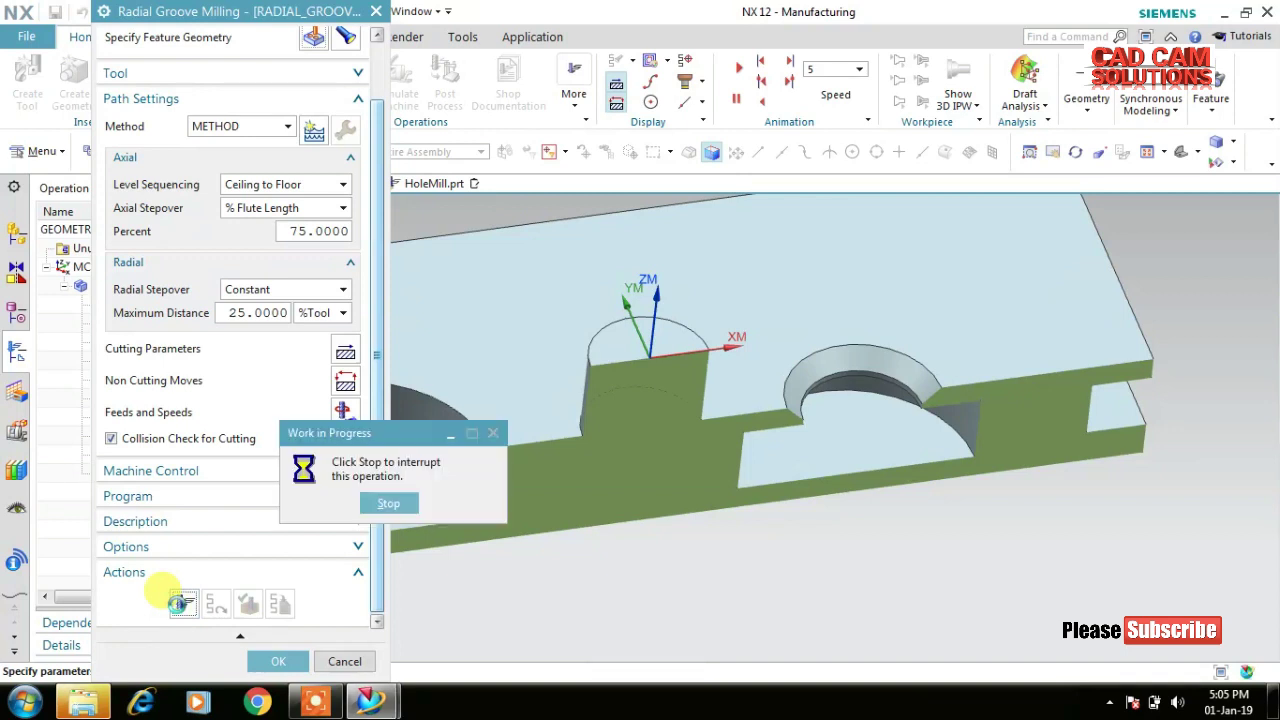
pyautogui.click(245, 438)
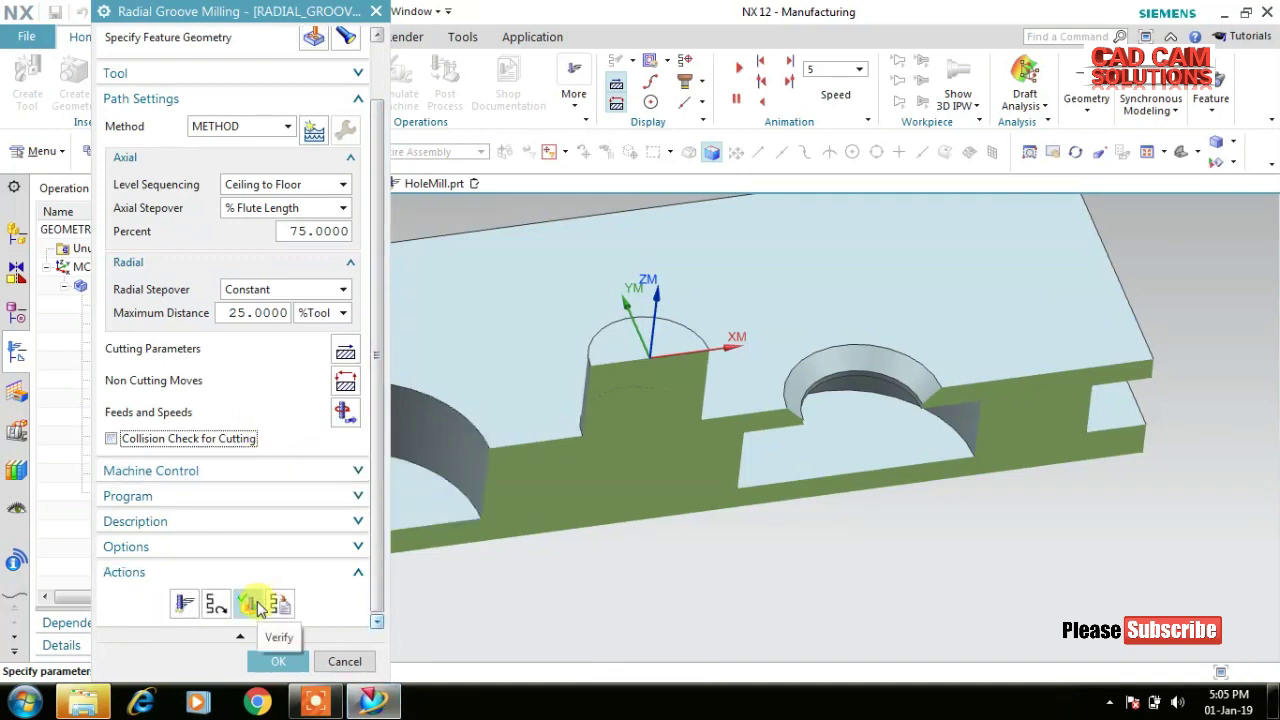
# Preview the radial groove toolpath in Verify, then regenerate it.
pyautogui.click(248, 603)
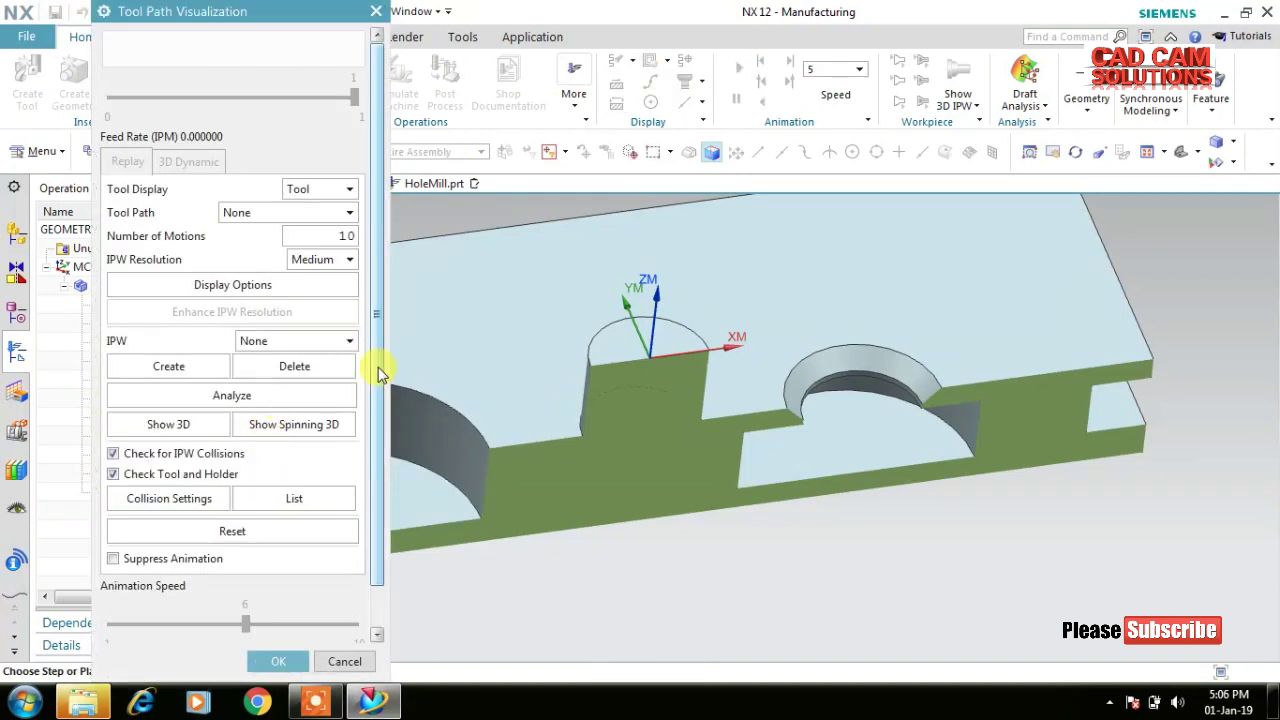
pyautogui.moveTo(378, 367); pyautogui.dragTo(383, 514)
pyautogui.click(330, 662)
pyautogui.click(184, 603)
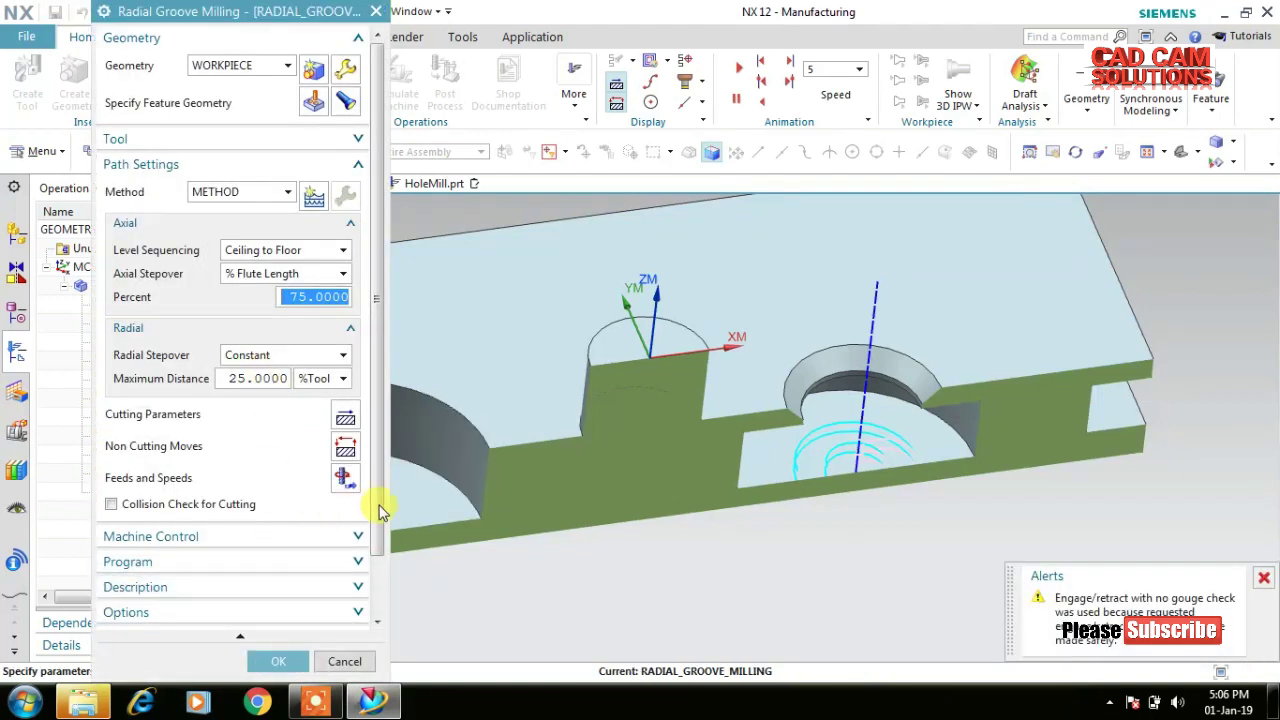
pyautogui.click(372, 593)
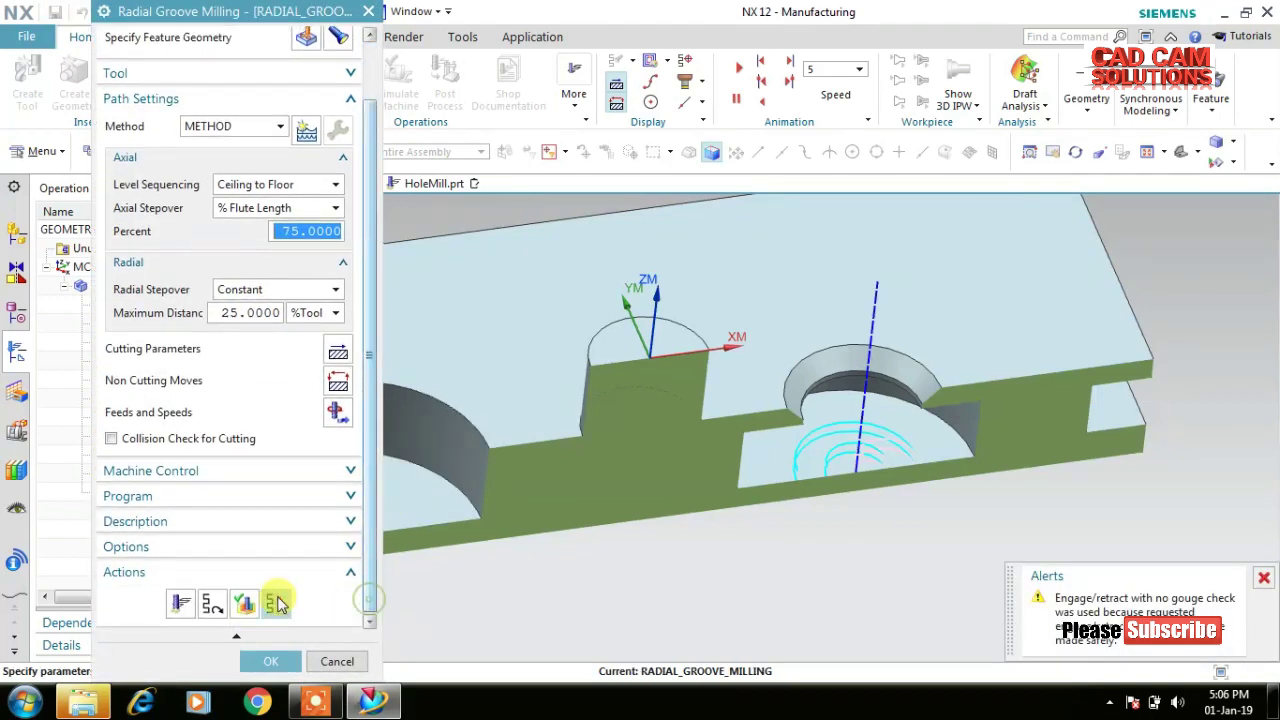
# Play the groove cut as a 3D Dynamic simulation and accept RADIAL_GROOVE_MILLING.
pyautogui.click(277, 602)
pyautogui.click(262, 486)
pyautogui.click(232, 624)
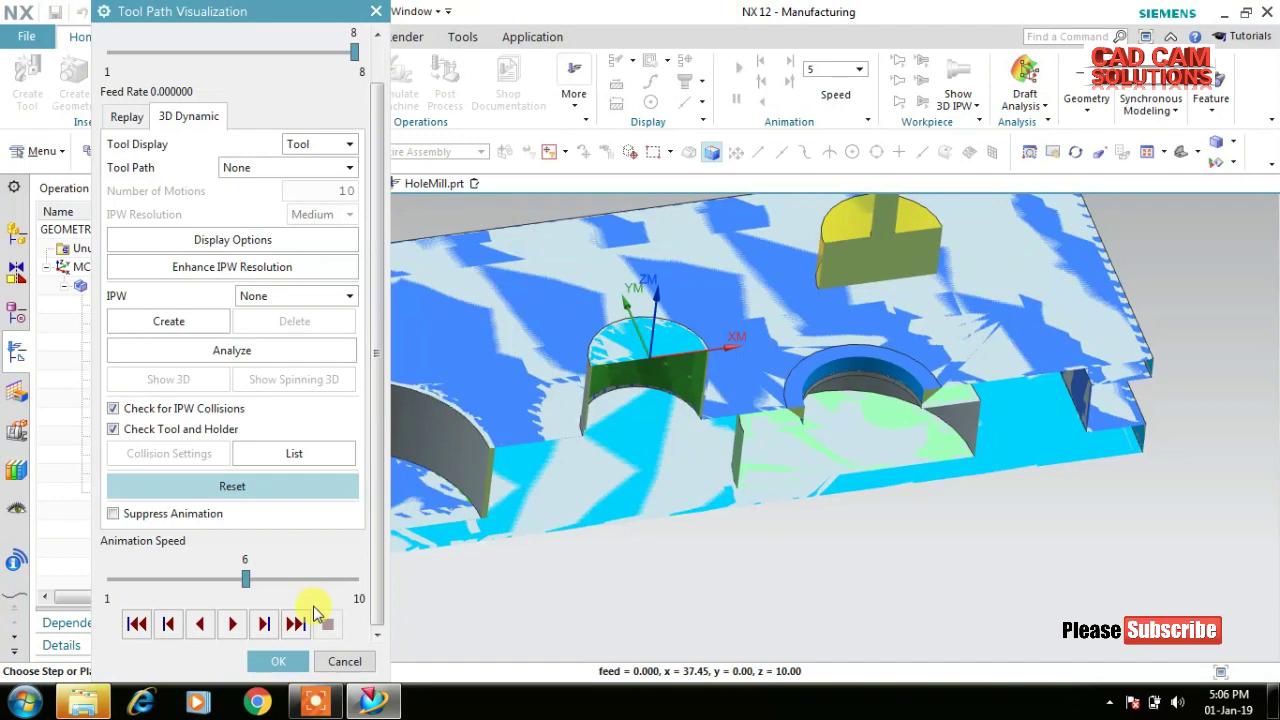
pyautogui.moveTo(500, 600); pyautogui.dragTo(546, 557, button='middle')
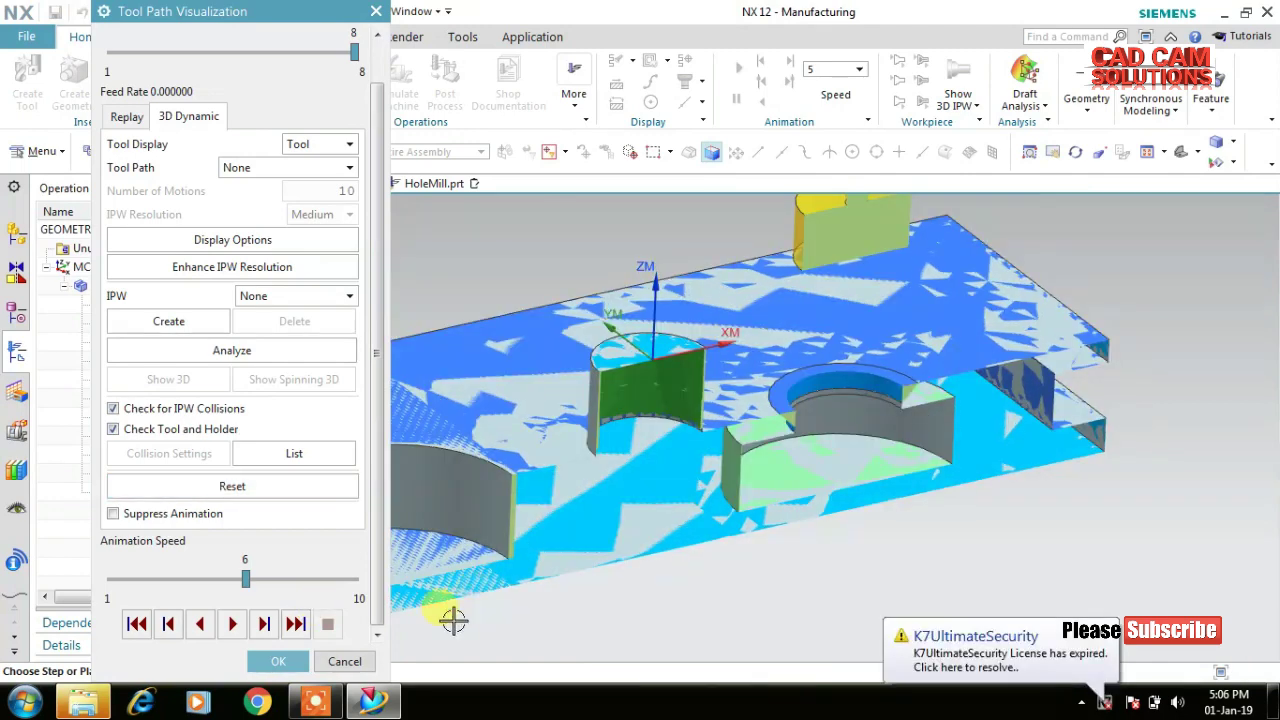
pyautogui.click(280, 662)
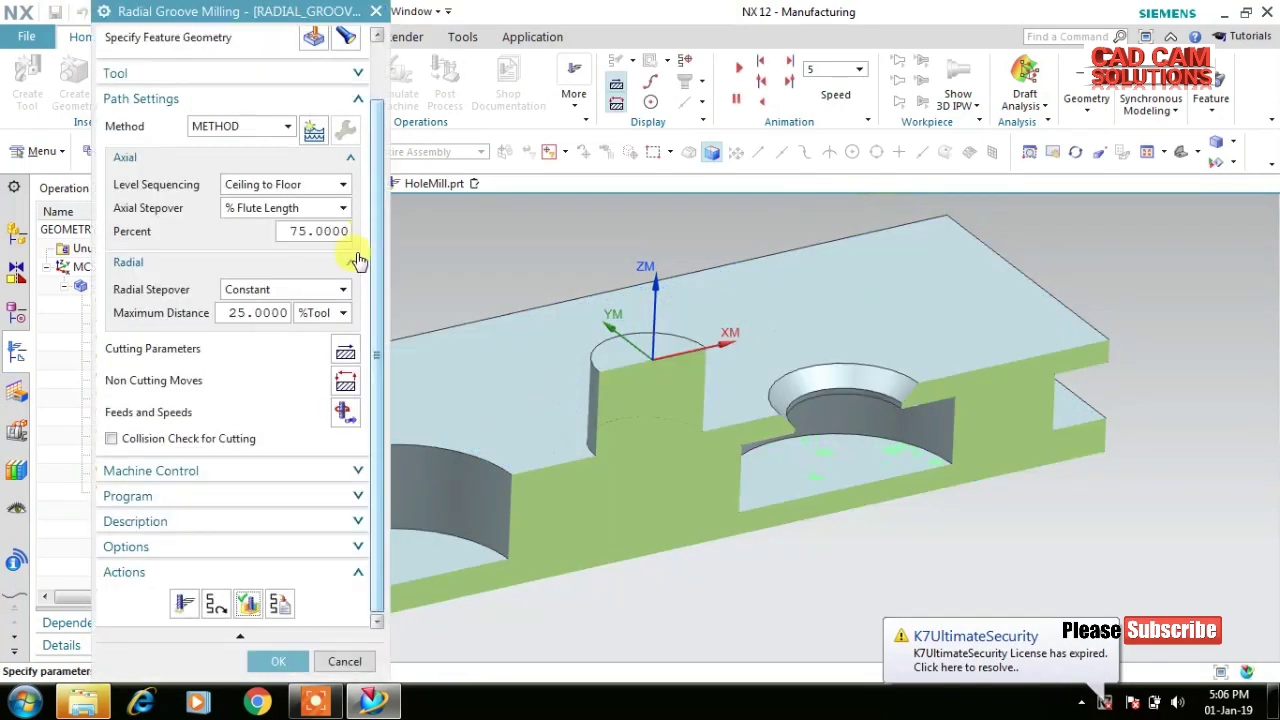
pyautogui.click(278, 662)
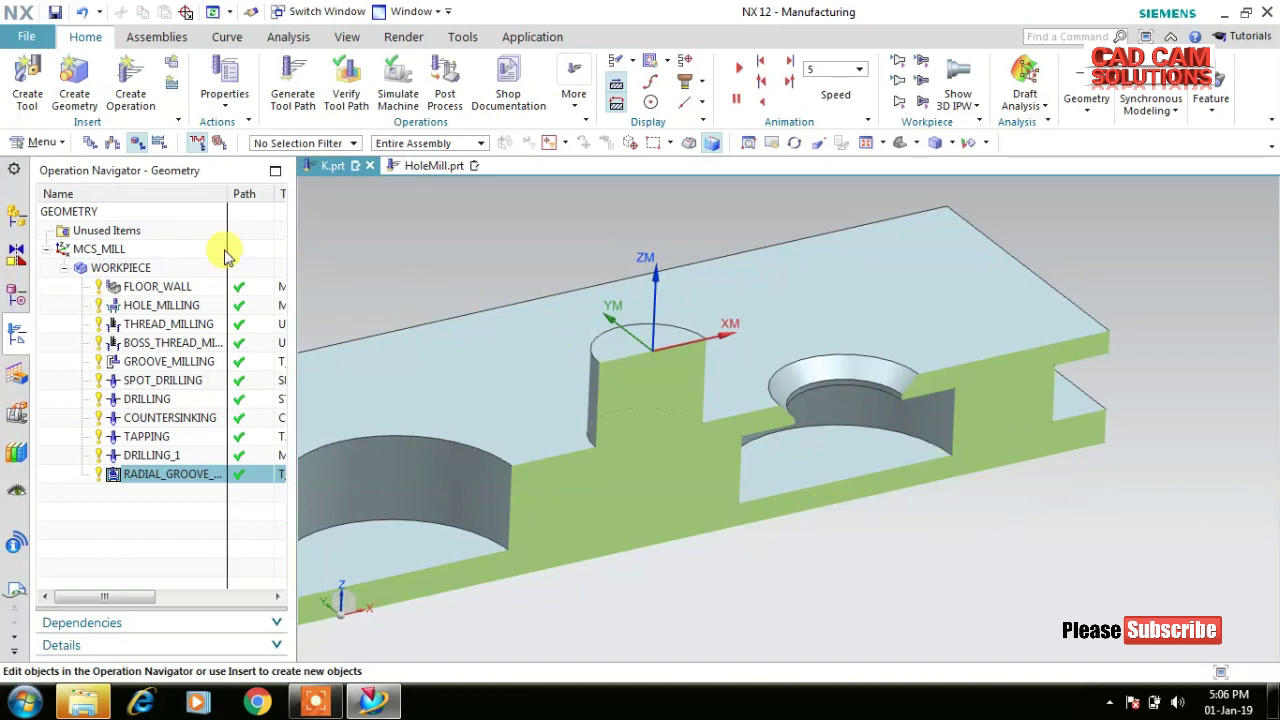
pyautogui.click(32, 142)
pyautogui.moveTo(48, 212)
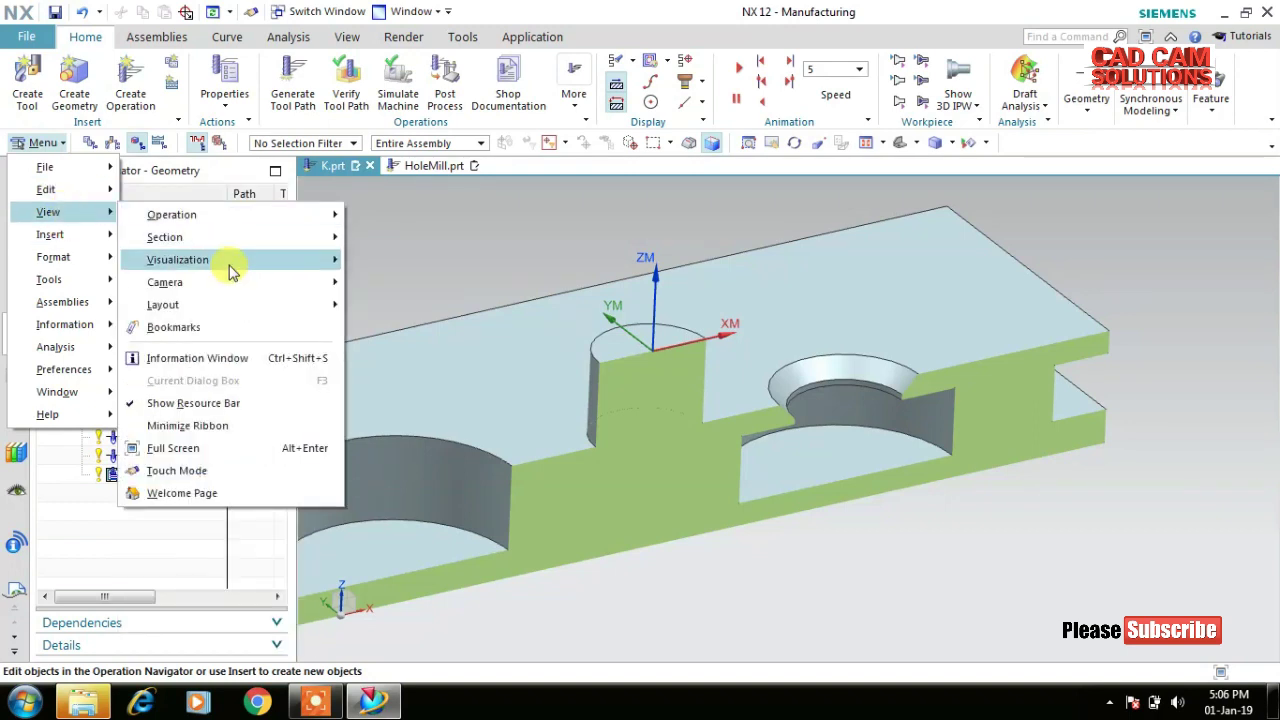
pyautogui.moveTo(165, 237)
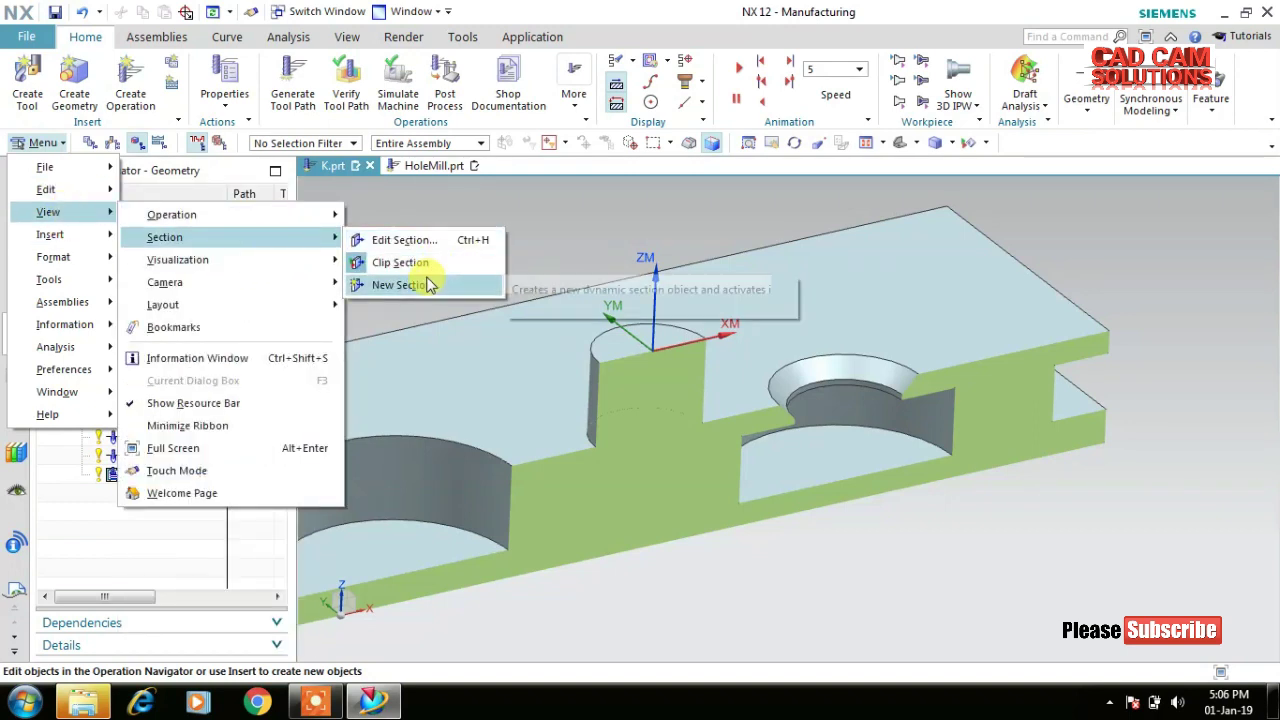
# Delete Section 1 under Sections in the Assembly Navigator so the plate shows uncut.
pyautogui.click(422, 287)
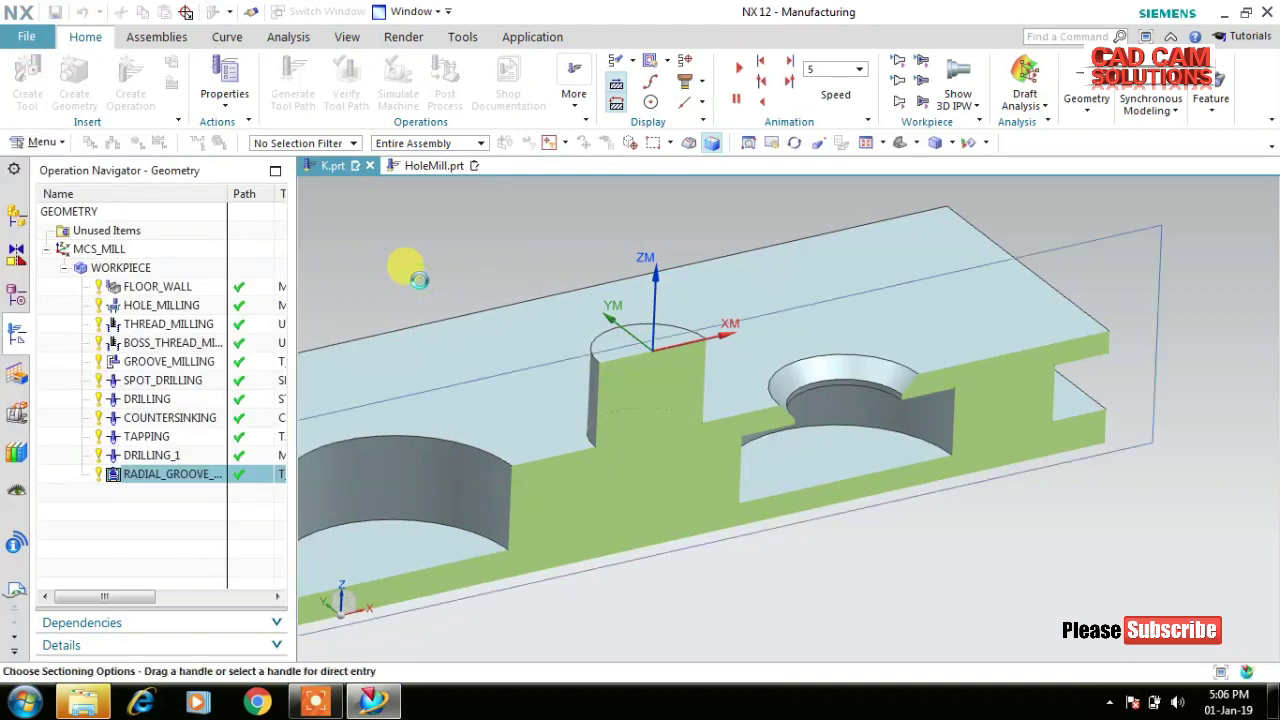
pyautogui.click(334, 486)
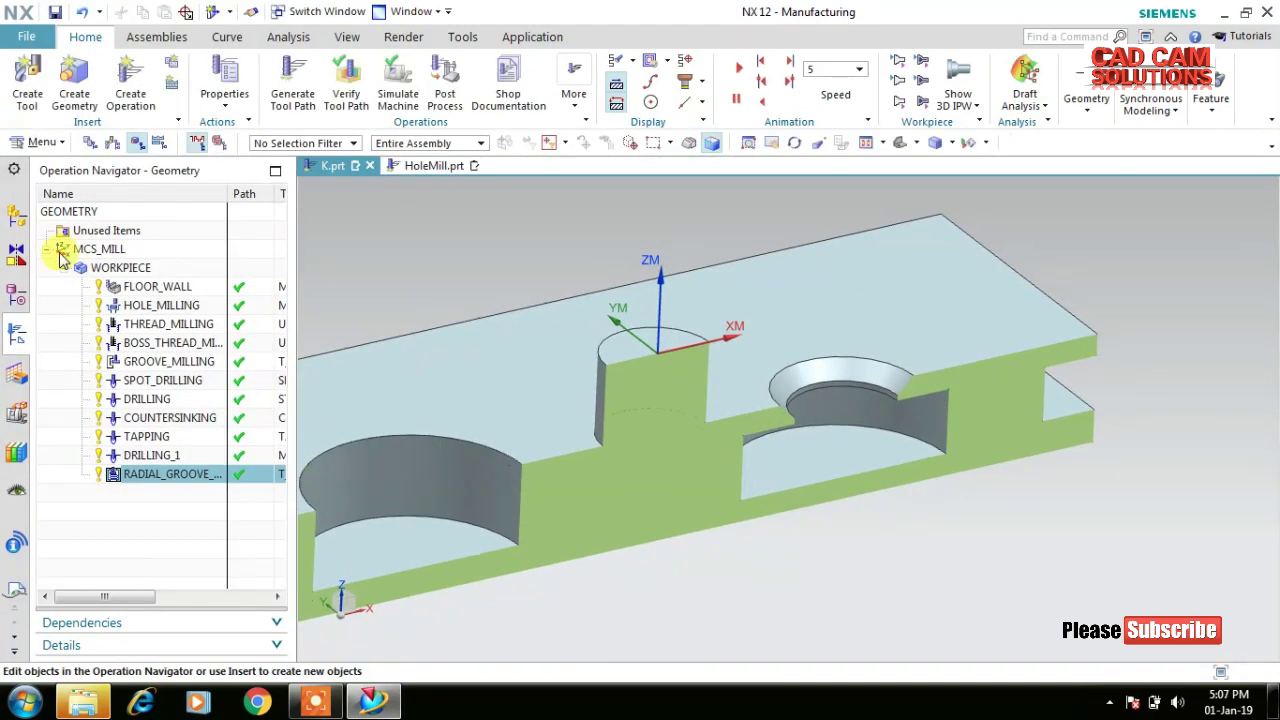
pyautogui.click(14, 251)
pyautogui.click(15, 223)
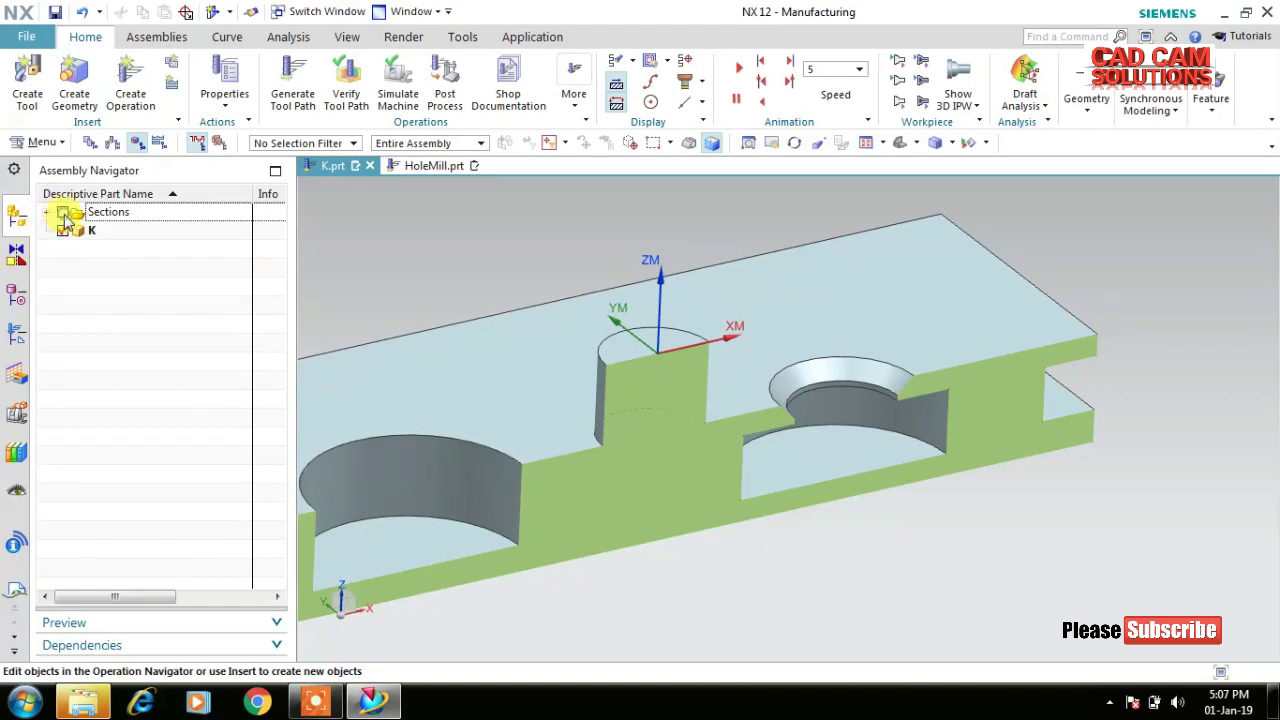
pyautogui.click(47, 213)
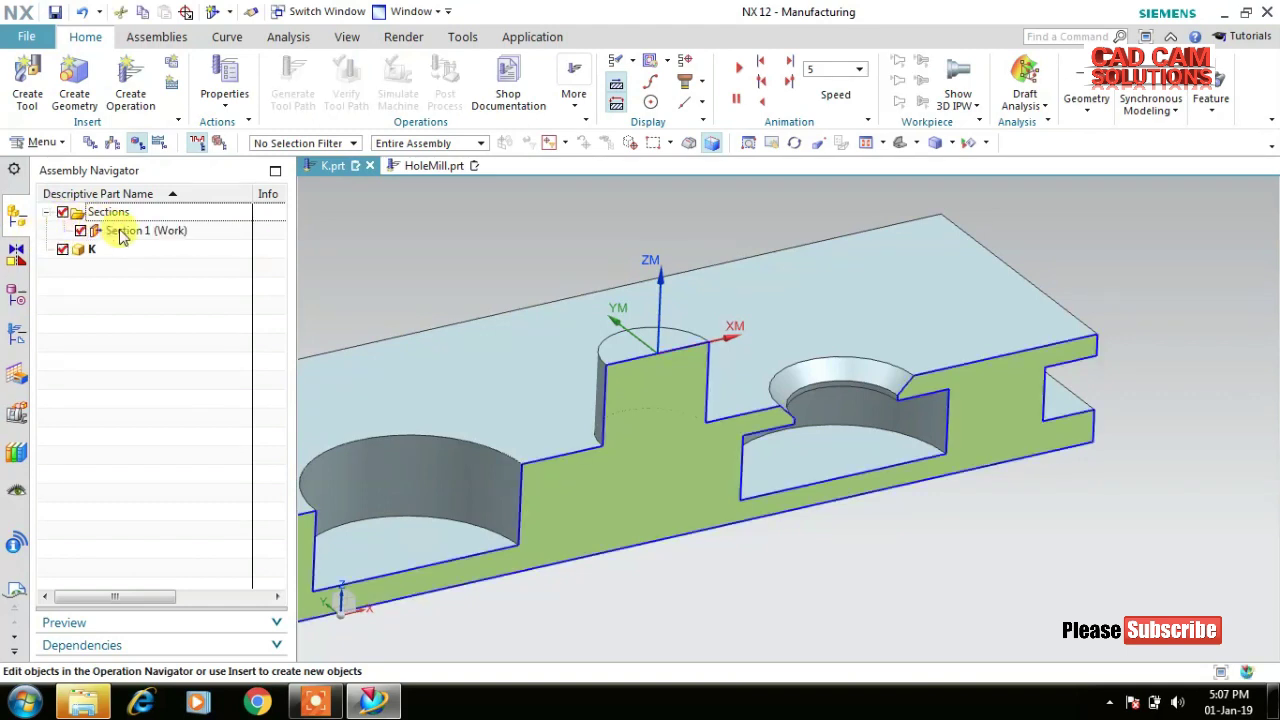
pyautogui.click(123, 233)
pyautogui.rightClick(124, 234)
pyautogui.click(185, 385)
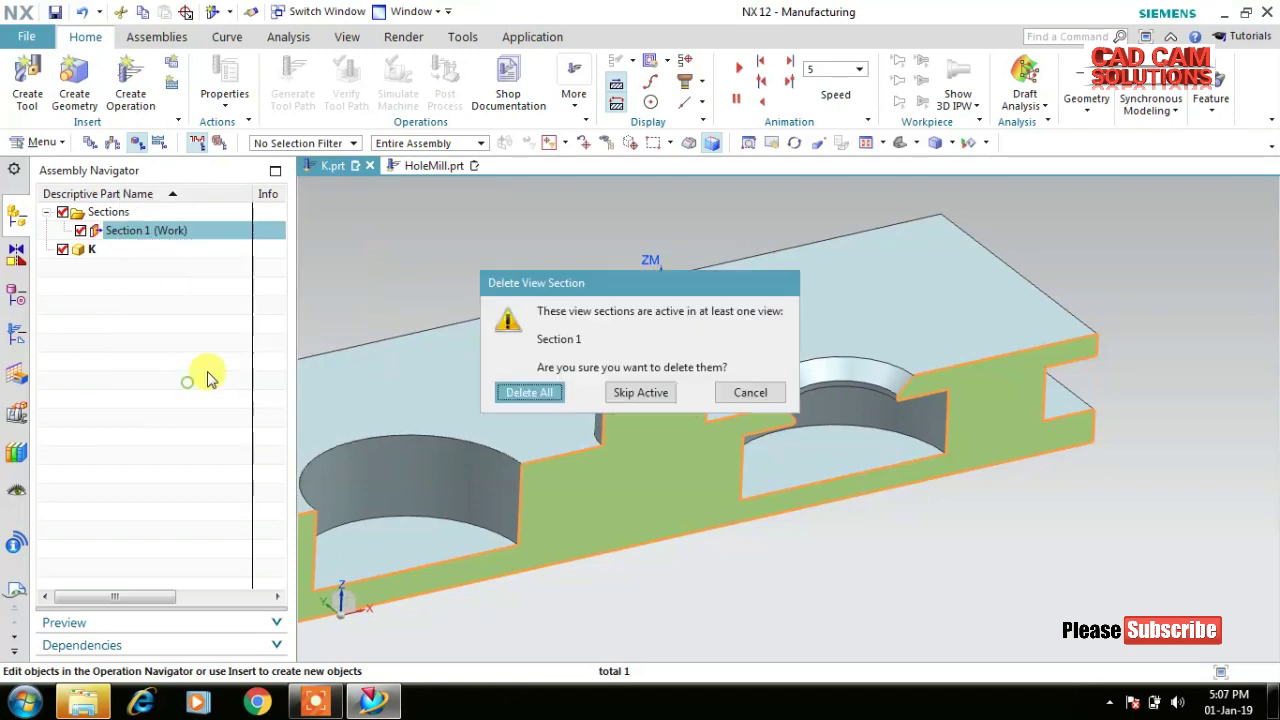
pyautogui.click(528, 393)
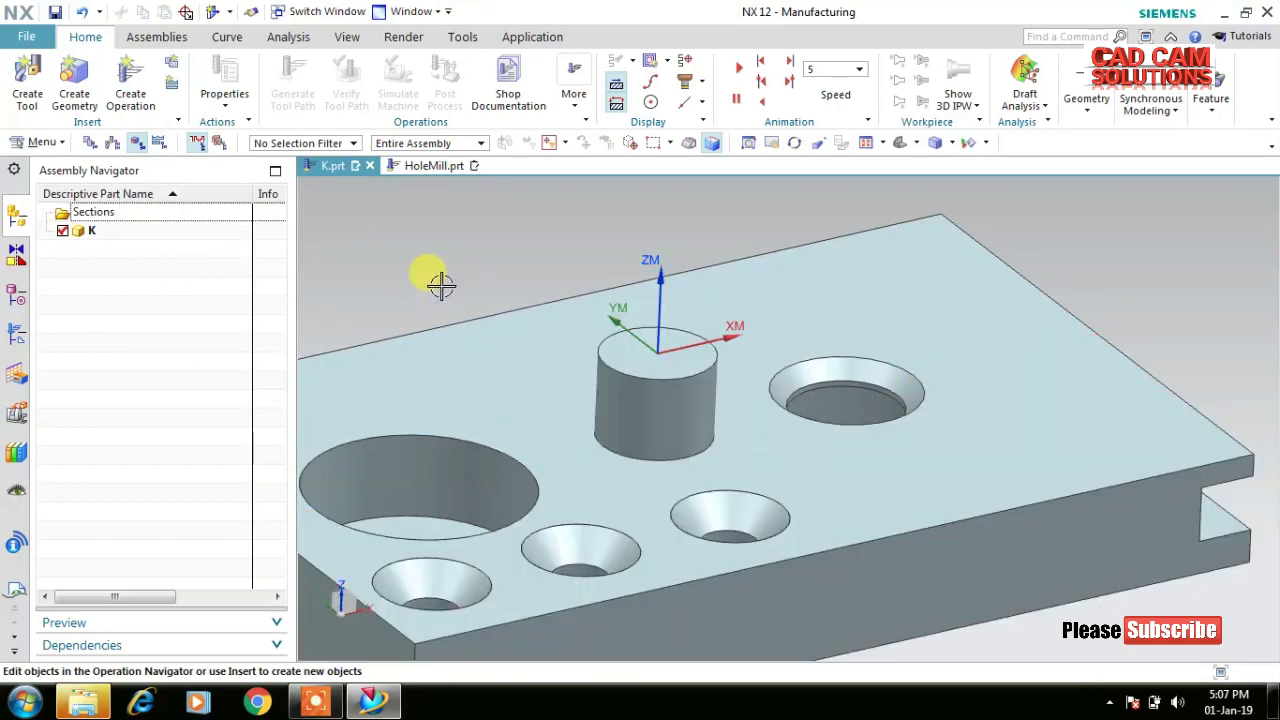
# Select FLOOR_WALL through RADIAL_GROOVE_MILLING in the Operation Navigator to show all eleven toolpaths.
pyautogui.moveTo(466, 271)
pyautogui.mouseDown(button='middle')
pyautogui.moveTo(478, 272)
pyautogui.moveTo(432, 260)
pyautogui.mouseUp(button='middle')
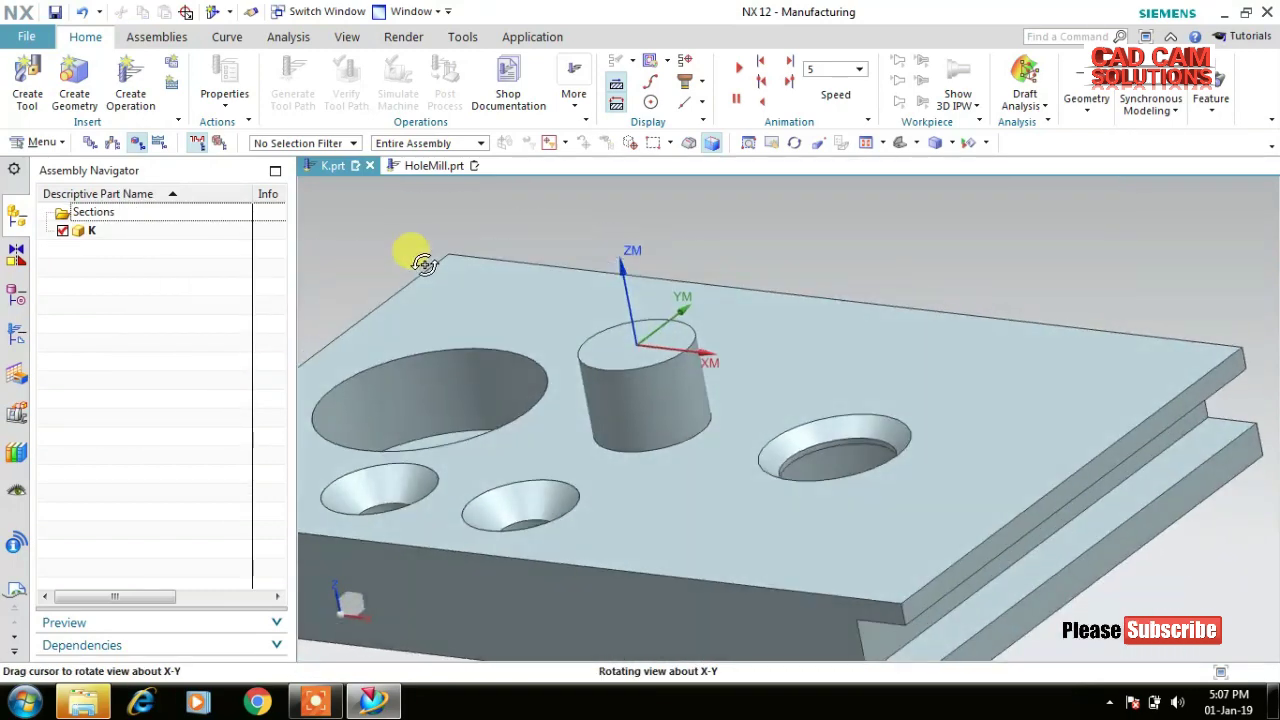
pyautogui.scroll(1, 543, 236)
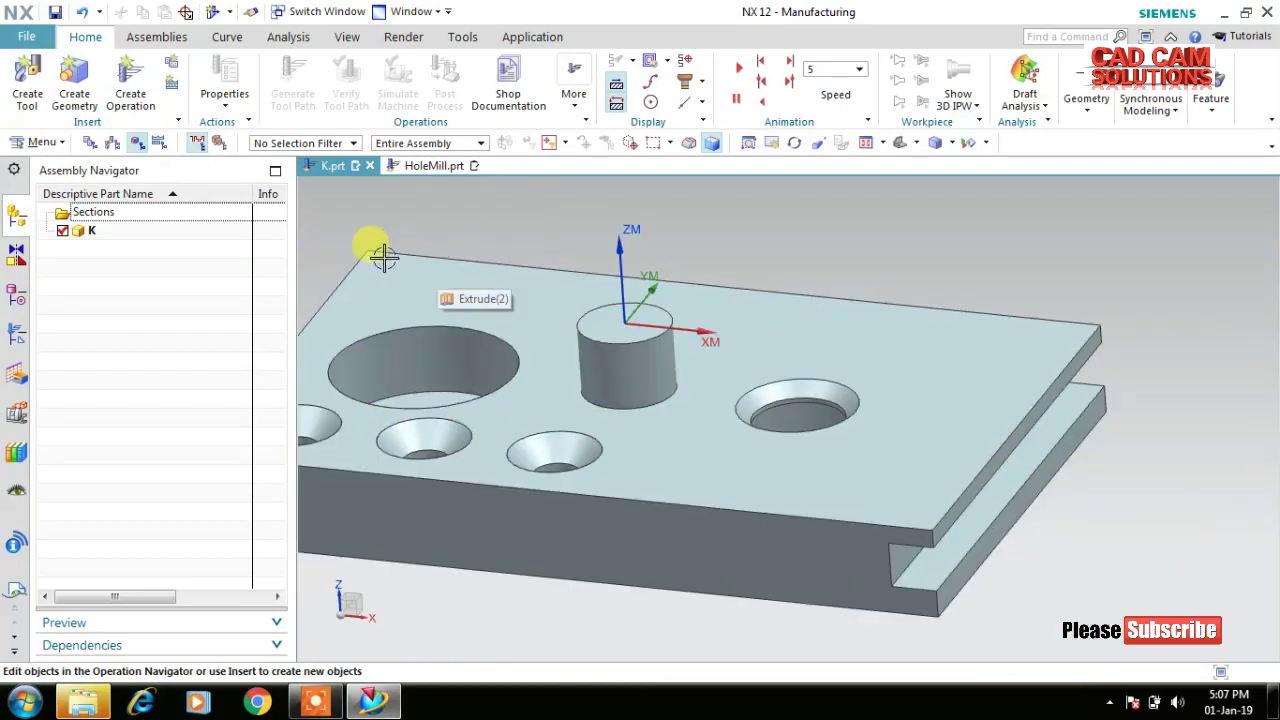
pyautogui.click(16, 335)
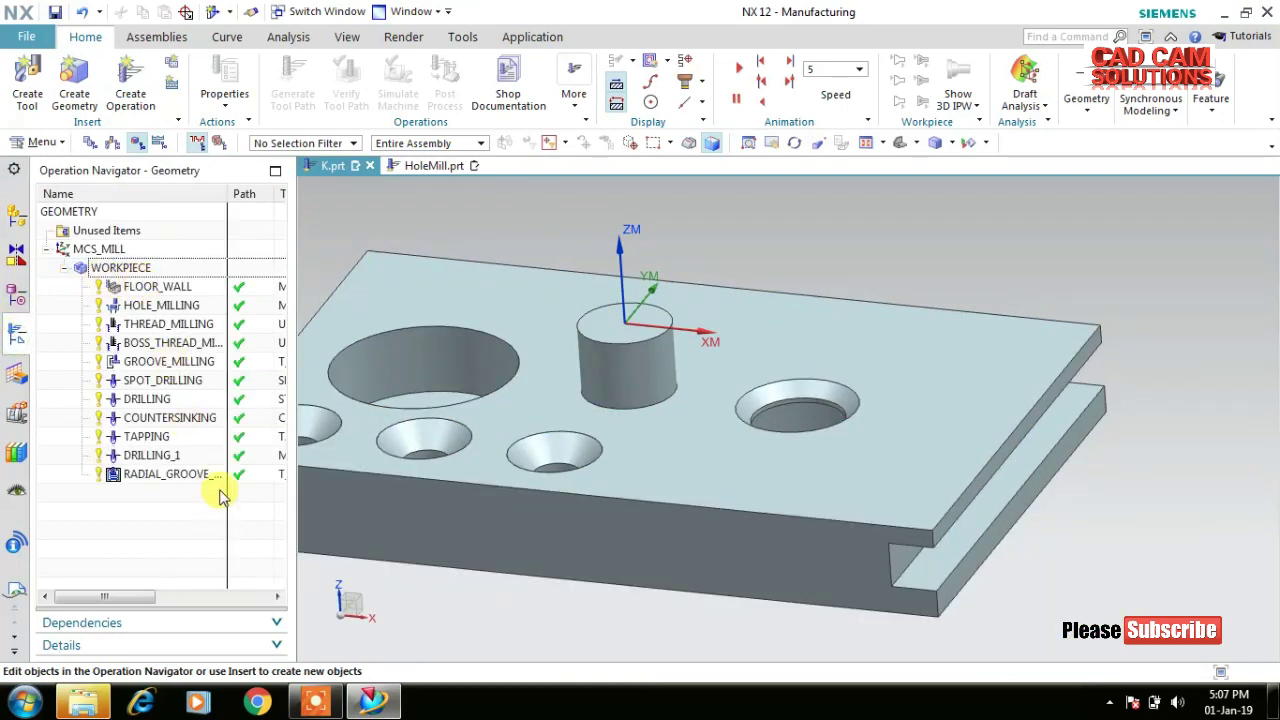
pyautogui.click(135, 289)
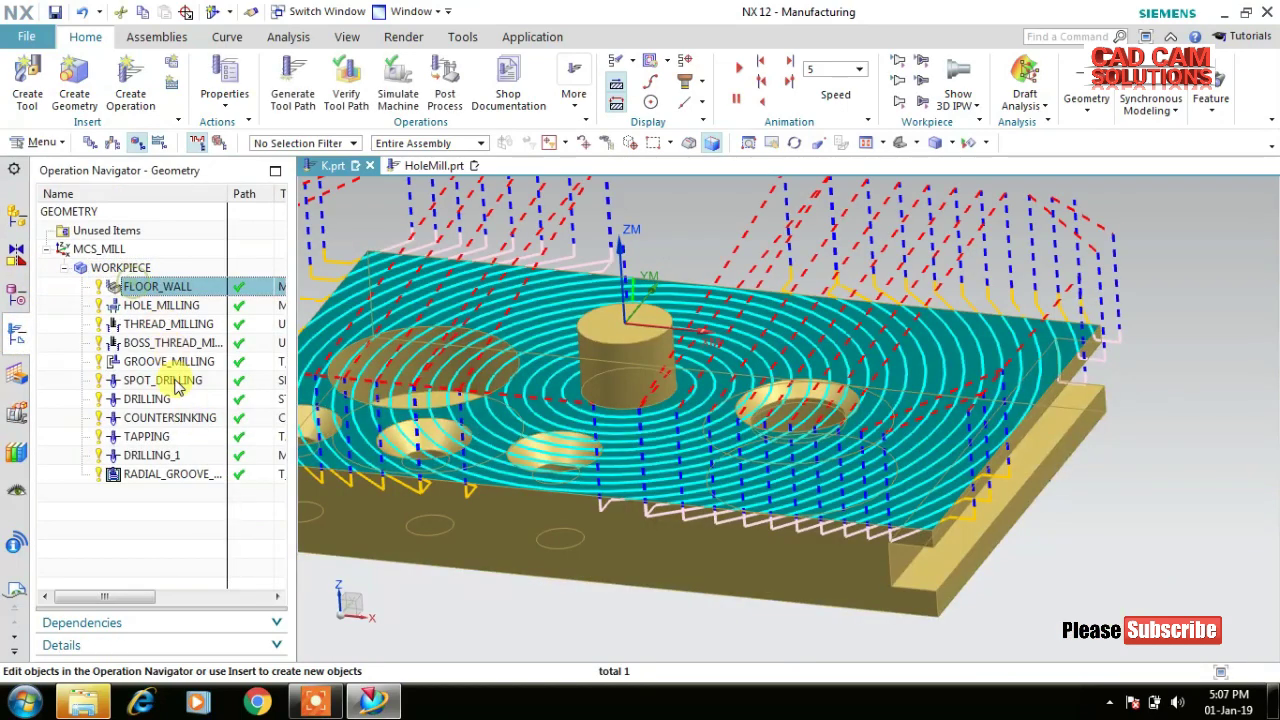
pyautogui.keyDown('shift'); pyautogui.click(176, 477); pyautogui.keyUp('shift')
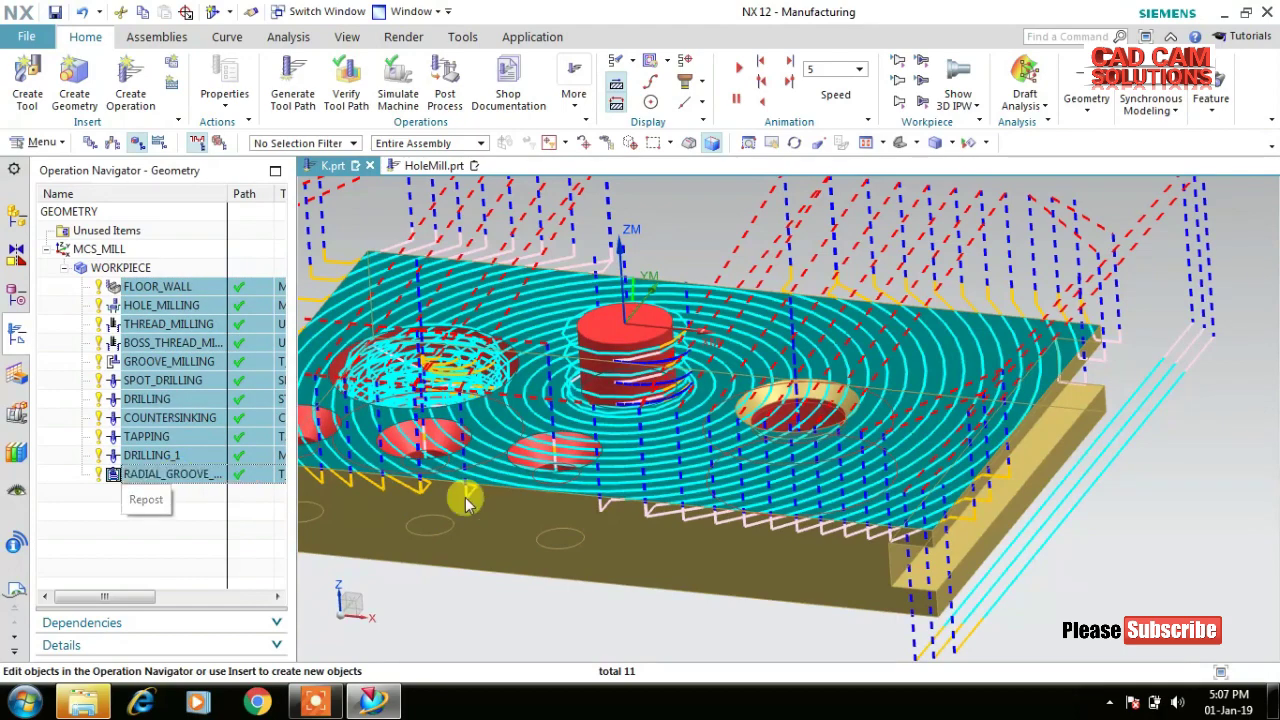